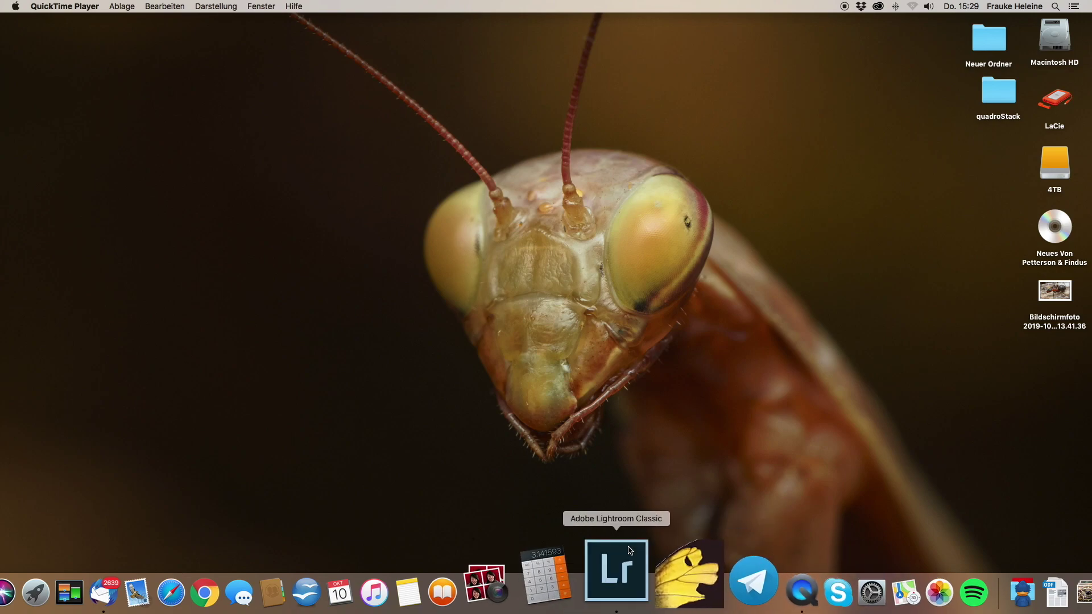
Step: Bring Lightroom Classic to the front and open DSC08677, the first spider stack frame
click(629, 550)
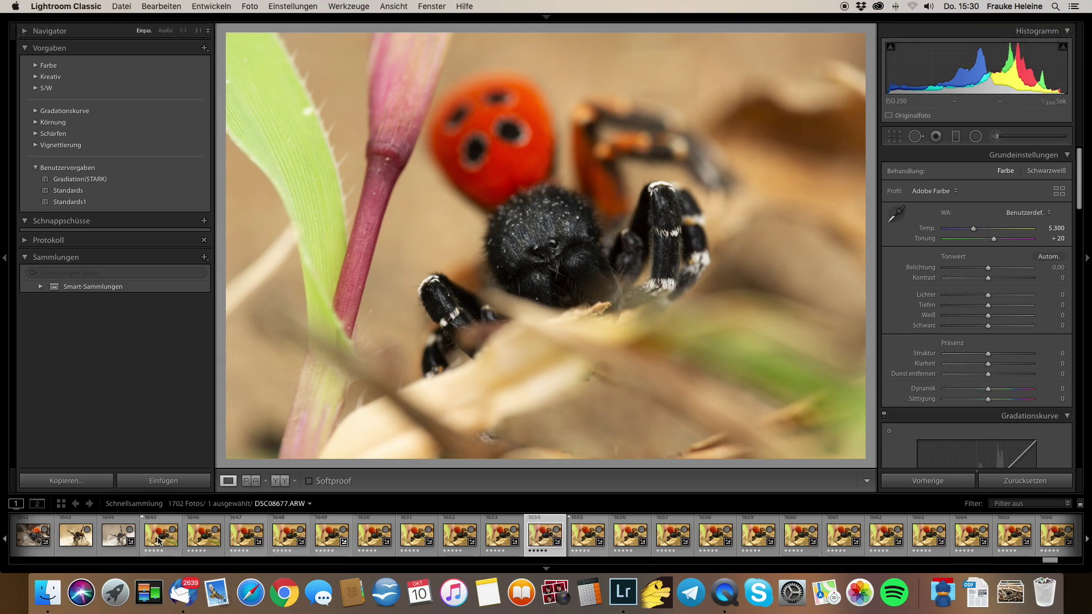
click(156, 539)
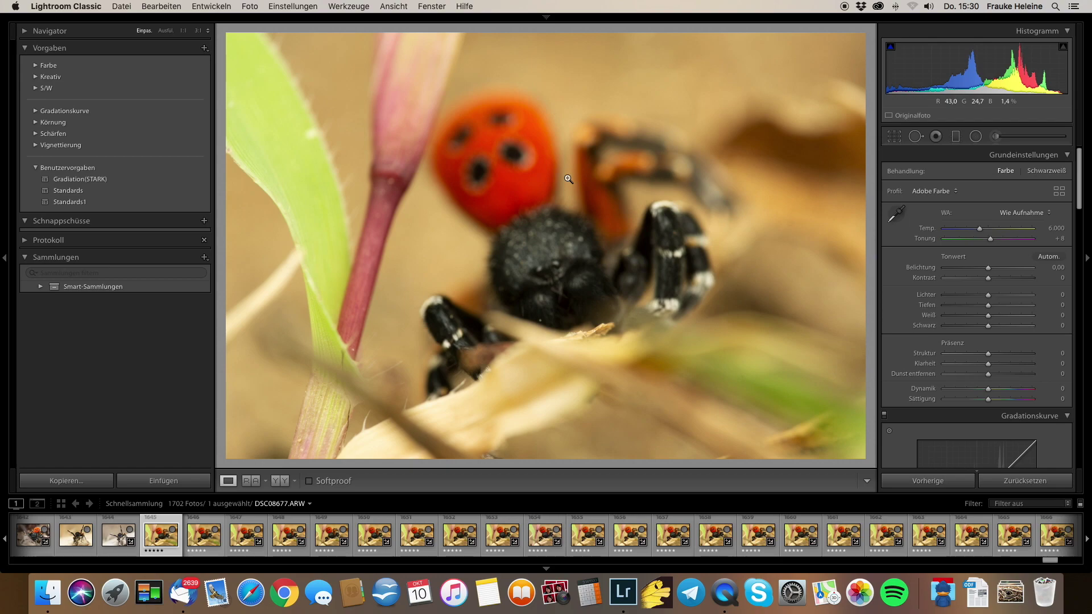
Step: Step through the spider stack frames one by one, watching the focus shift
key(Right)
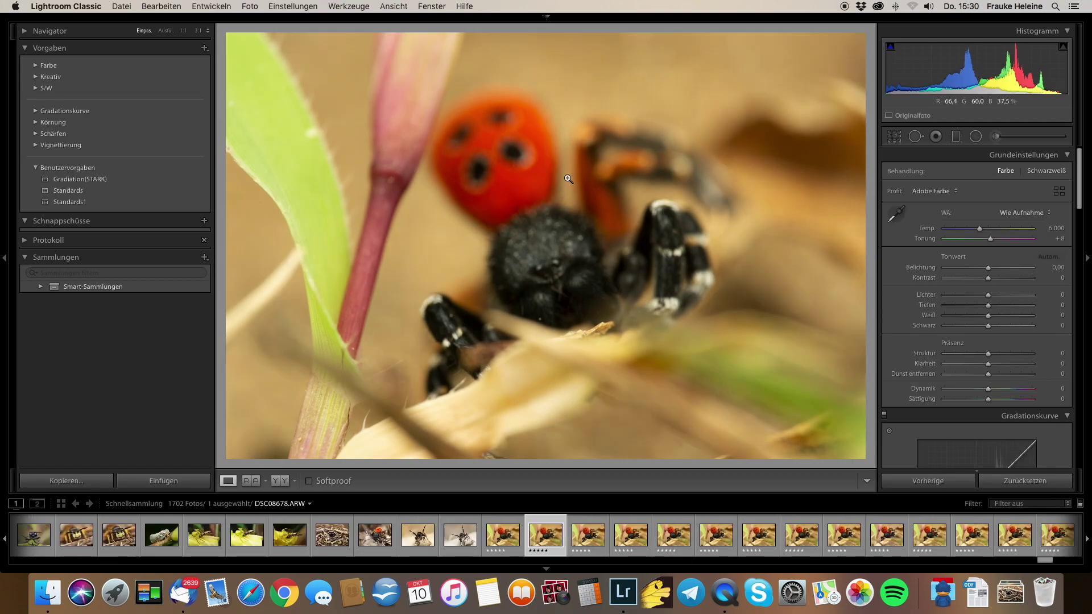
key(Right)
key(Right)
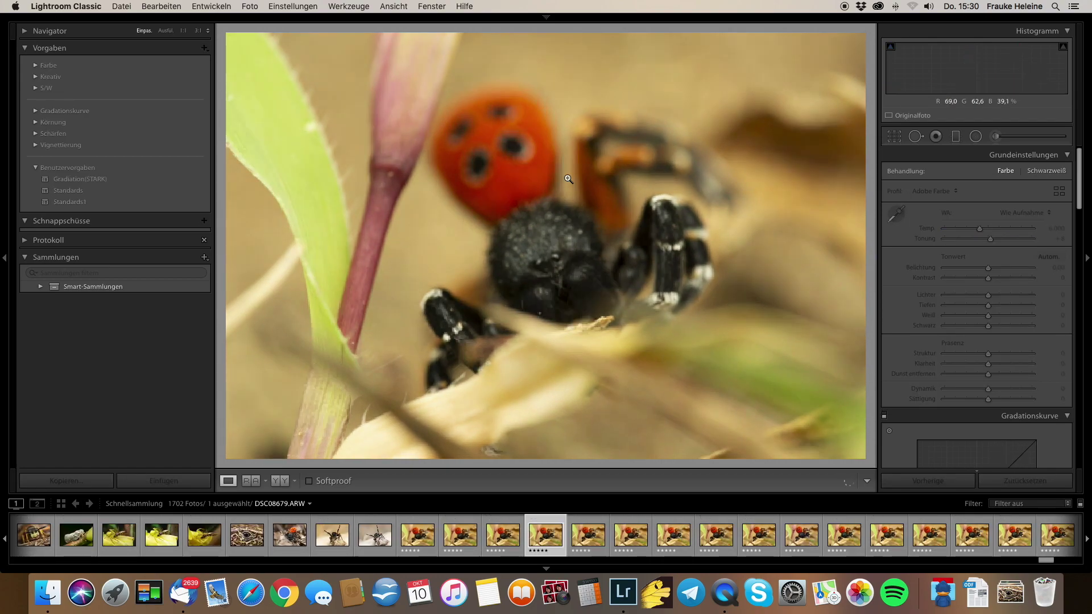
key(Right)
key(Right)
key(Right)
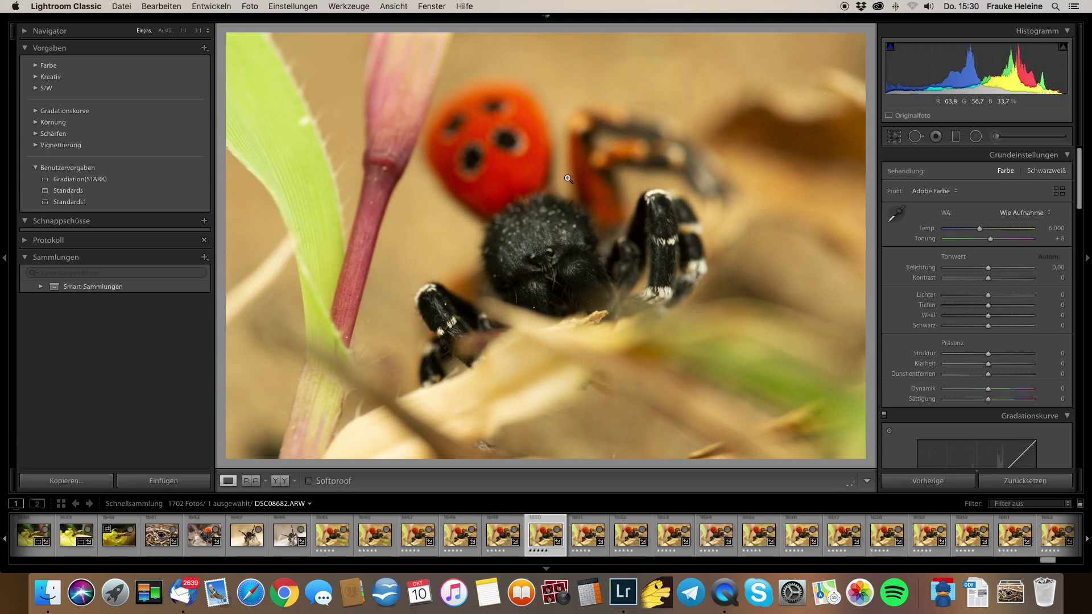
key(Right)
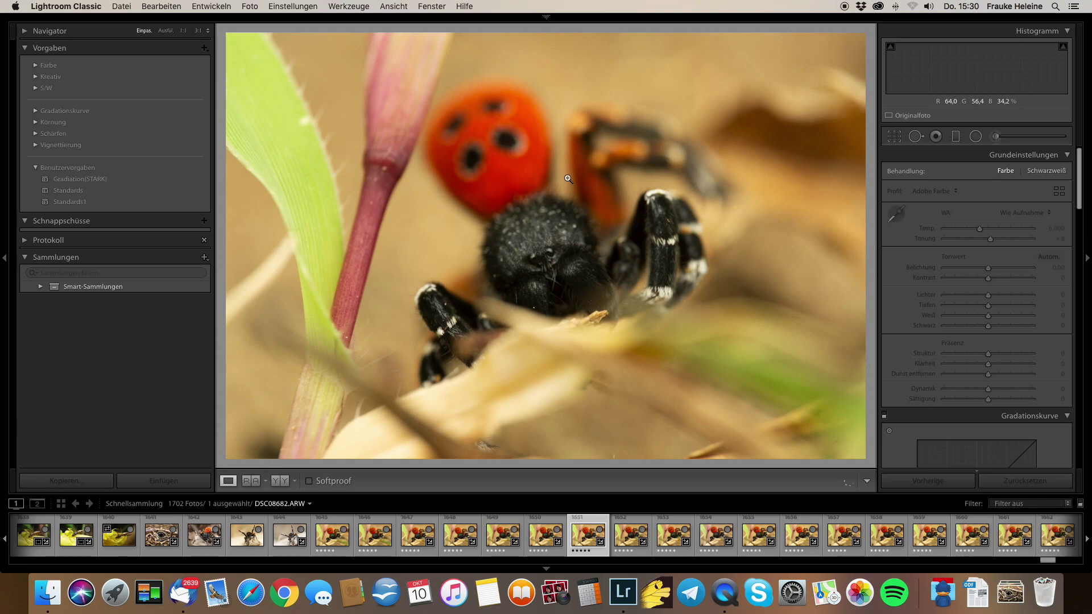
key(Right)
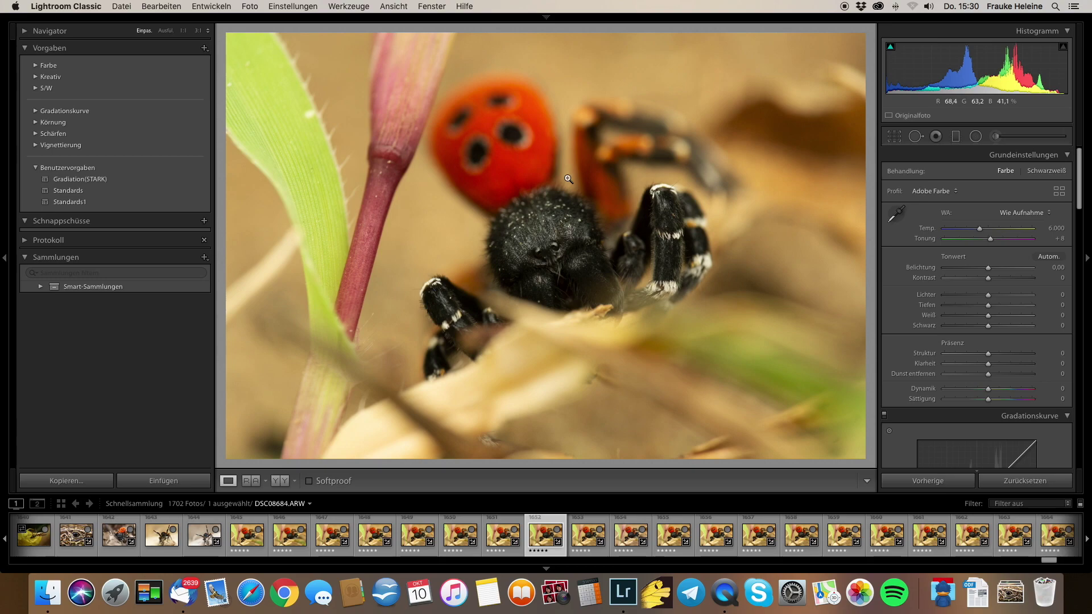
key(Right)
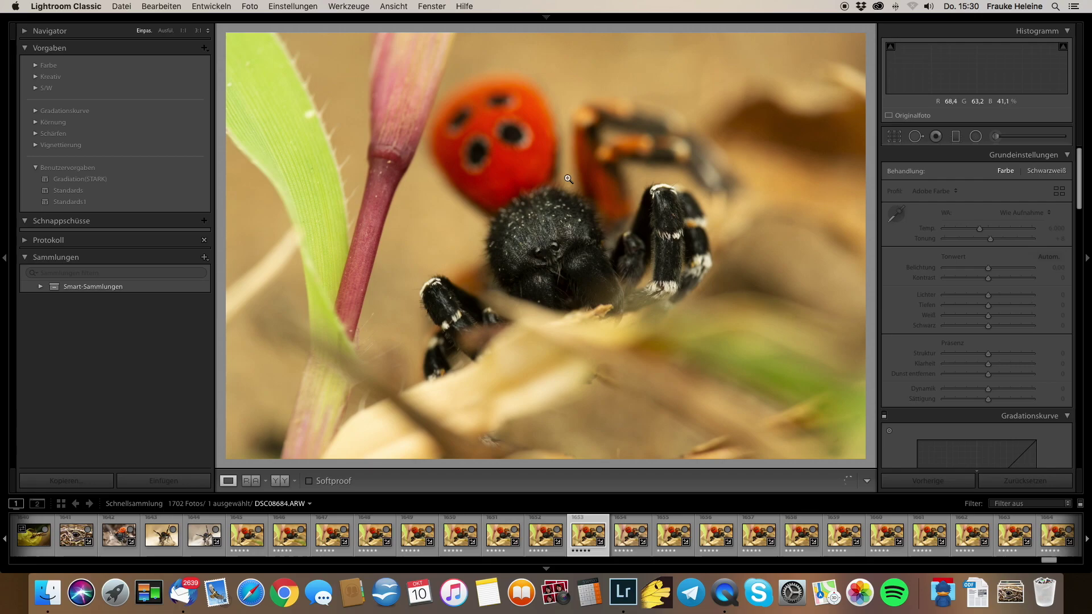
key(Right)
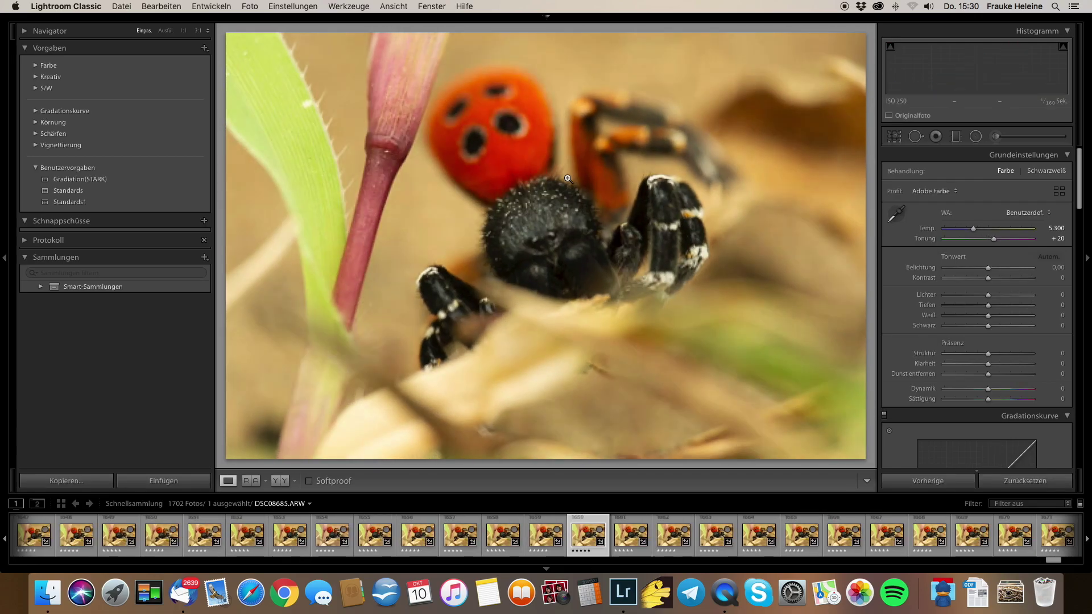
key(Right)
key(Right)
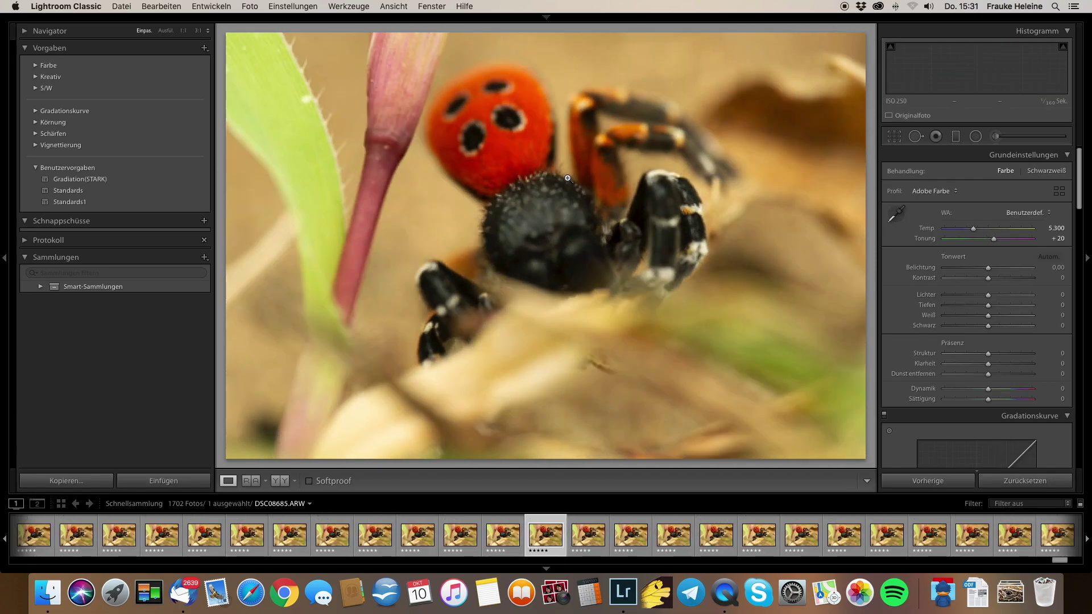
key(Right)
key(Right)
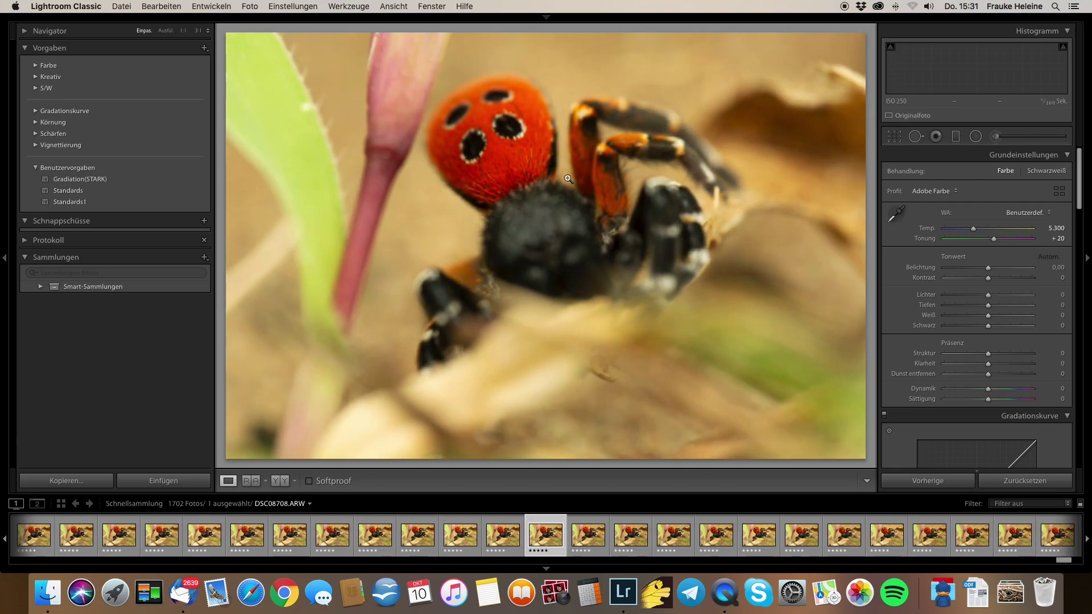
key(Right)
key(Right)
key(Right)
key(Right)
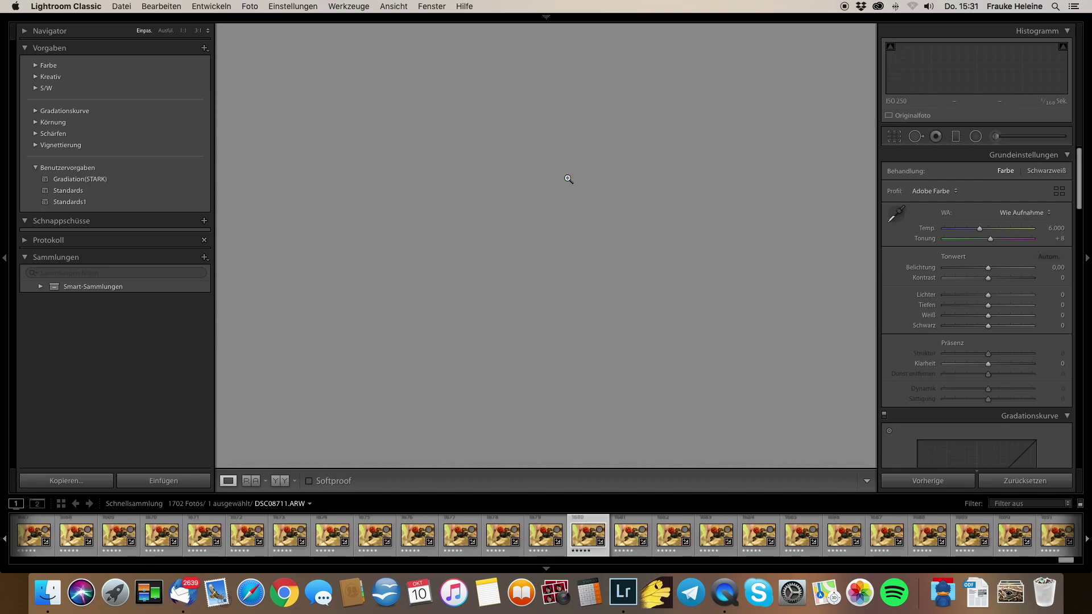
key(Right)
key(Right)
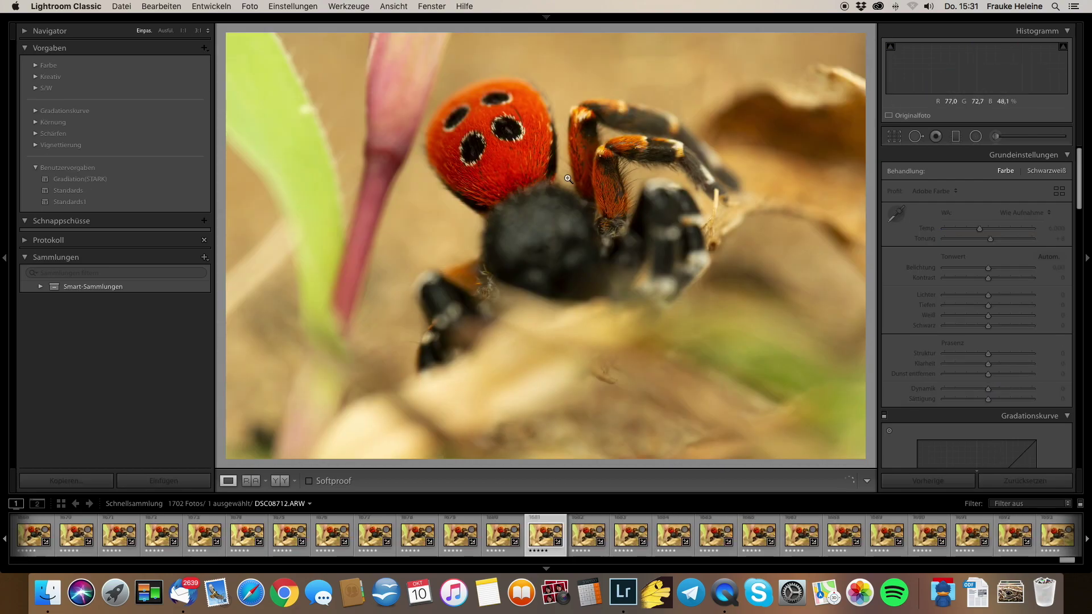
key(Right)
key(Right)
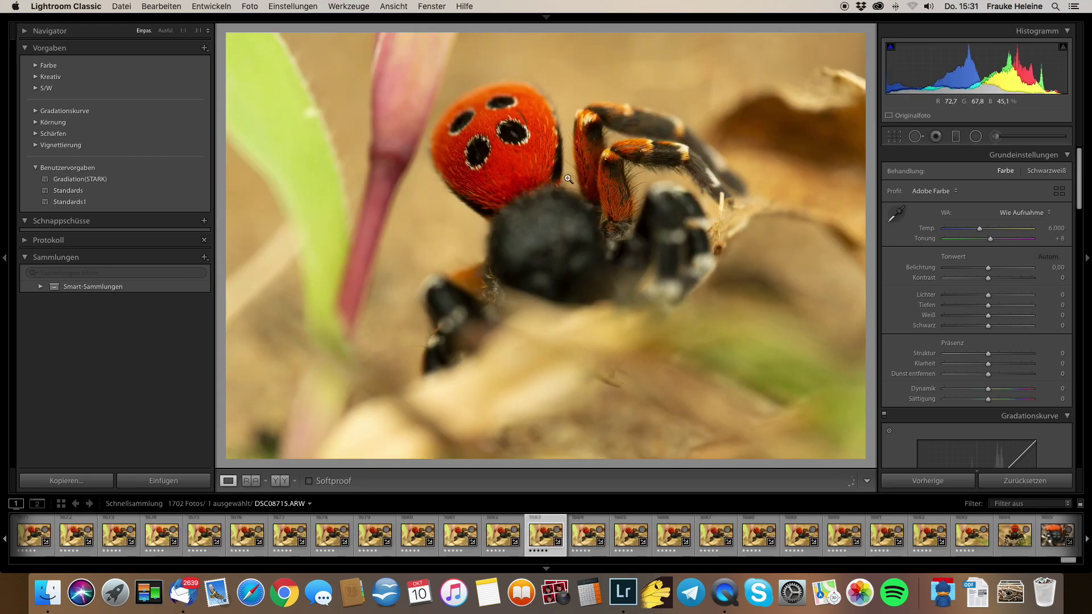
key(Right)
key(Right)
key(Right)
key(Right)
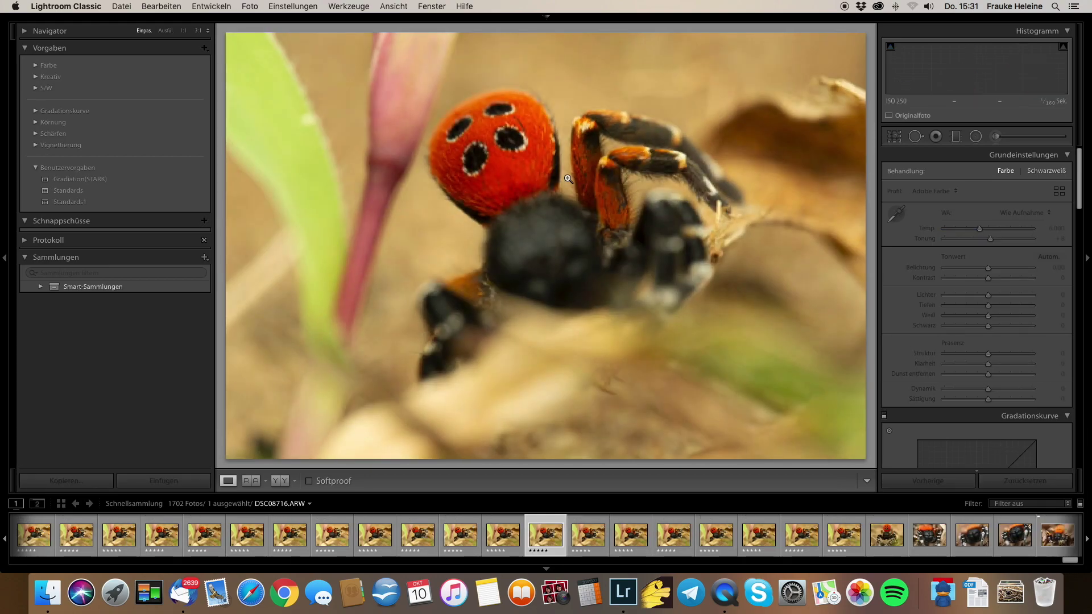
key(Right)
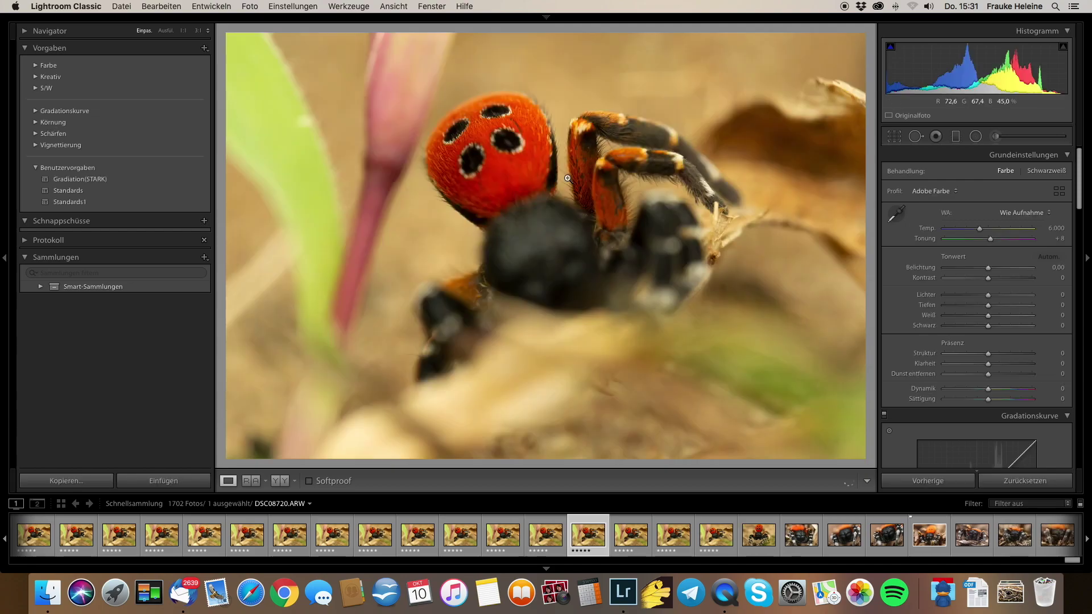
key(Right)
key(Right)
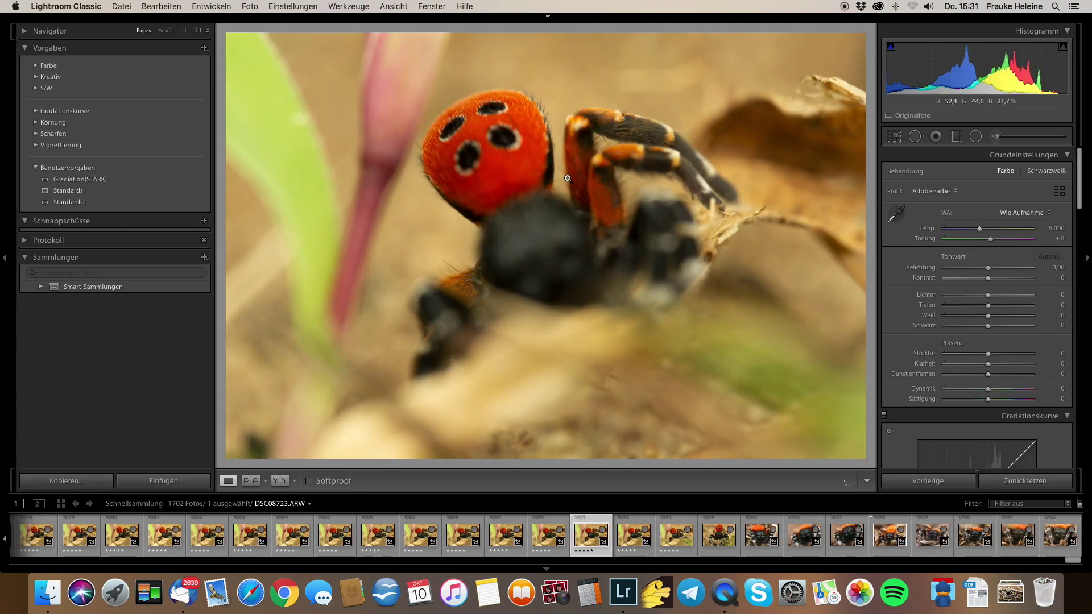
key(Right)
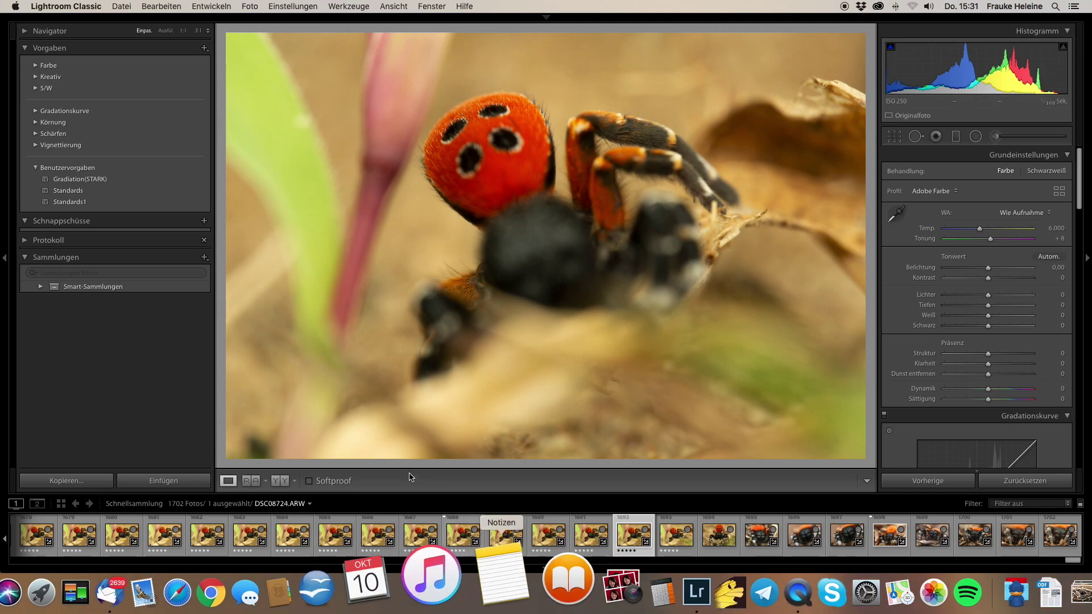
Step: Scroll the filmstrip back and select frame DSC08686
scroll(358, 523, left, 5)
scroll(364, 521, left, 5)
scroll(370, 517, left, 5)
scroll(378, 515, left, 5)
scroll(364, 521, left, 5)
scroll(342, 524, left, 5)
mouse_move(586, 536)
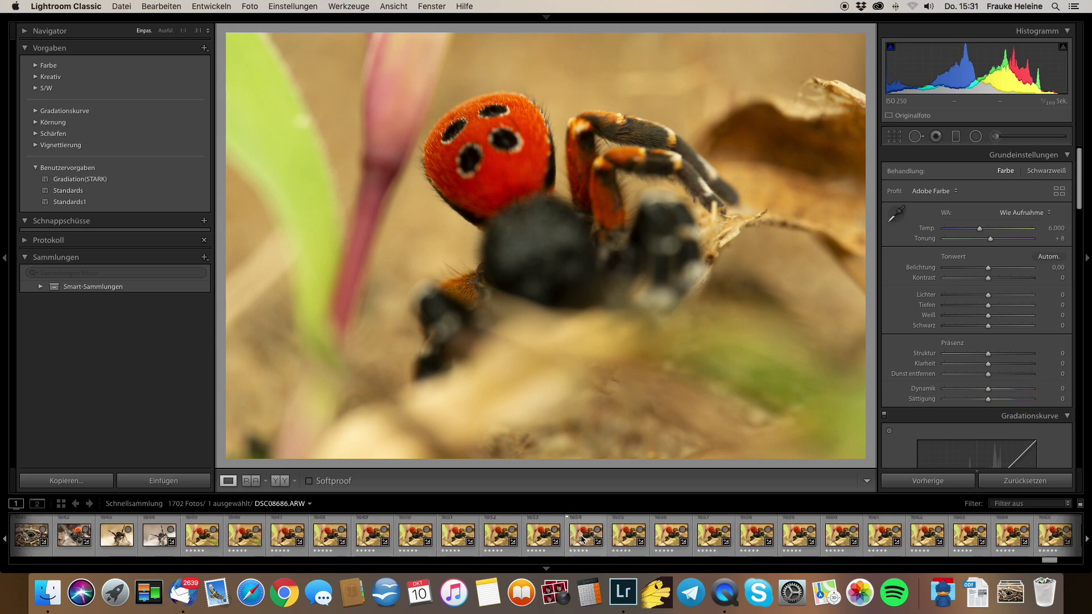
click(581, 539)
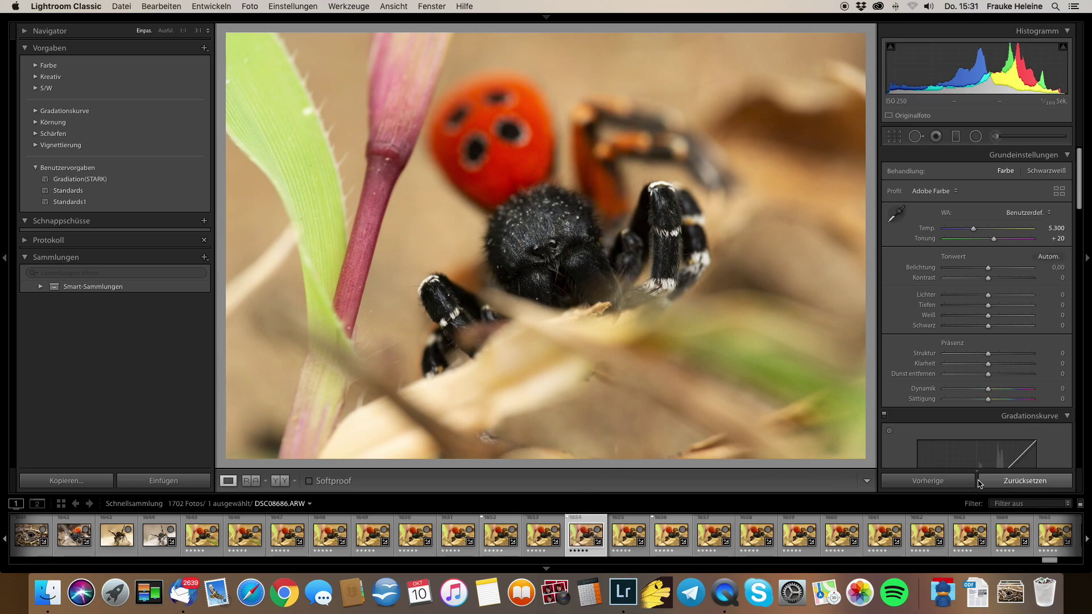
Step: Check the spider's eyes on DSC08686 at 1:1, then reset its develop settings
click(549, 242)
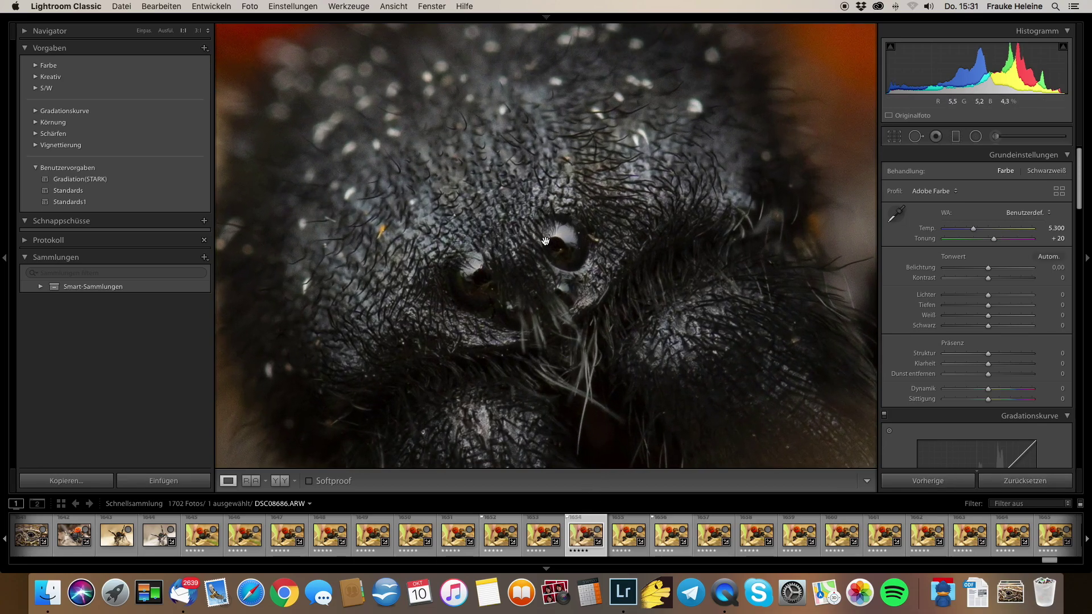
click(572, 244)
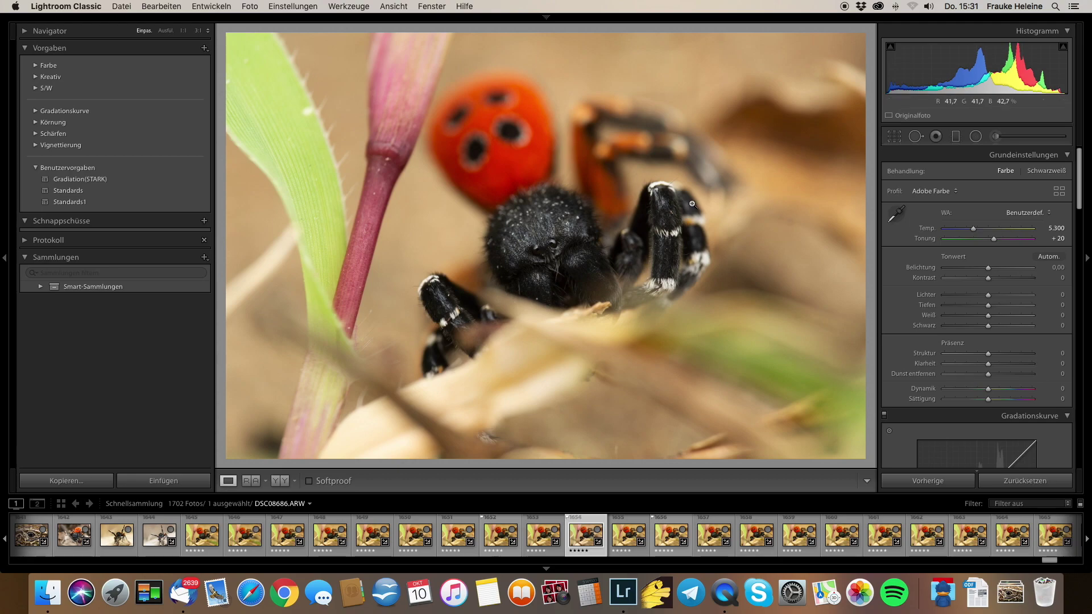
click(1003, 480)
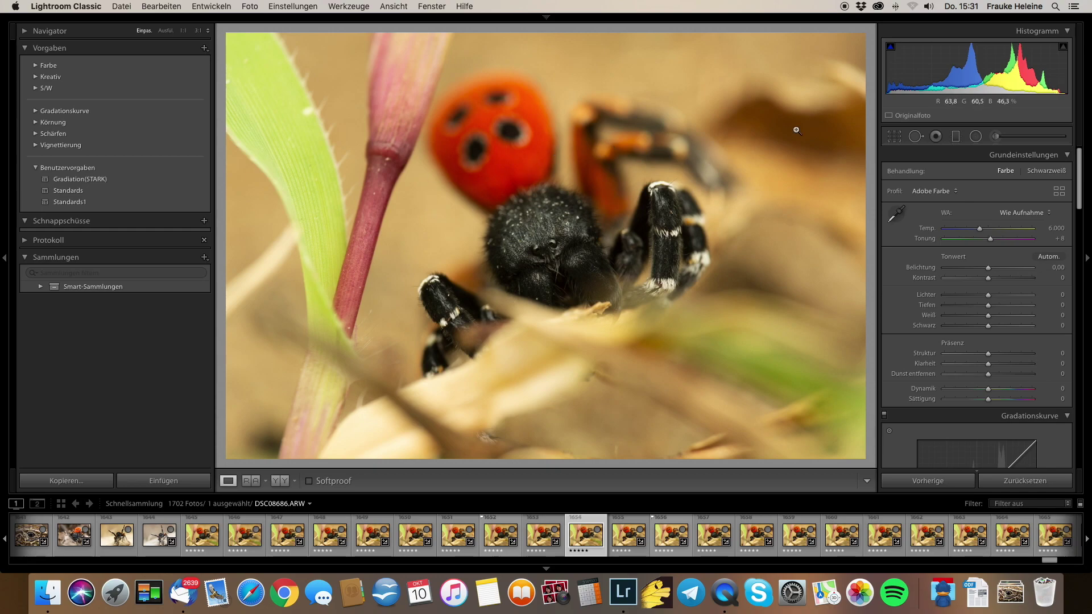
Step: Try the Automatisch white balance preset on DSC08686
click(1022, 215)
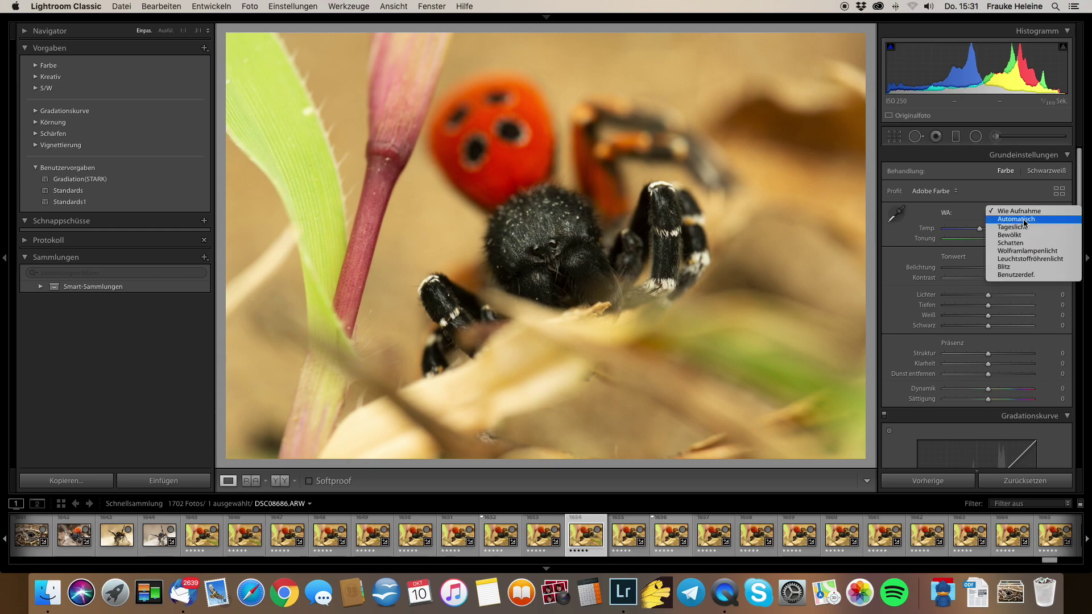
click(1035, 219)
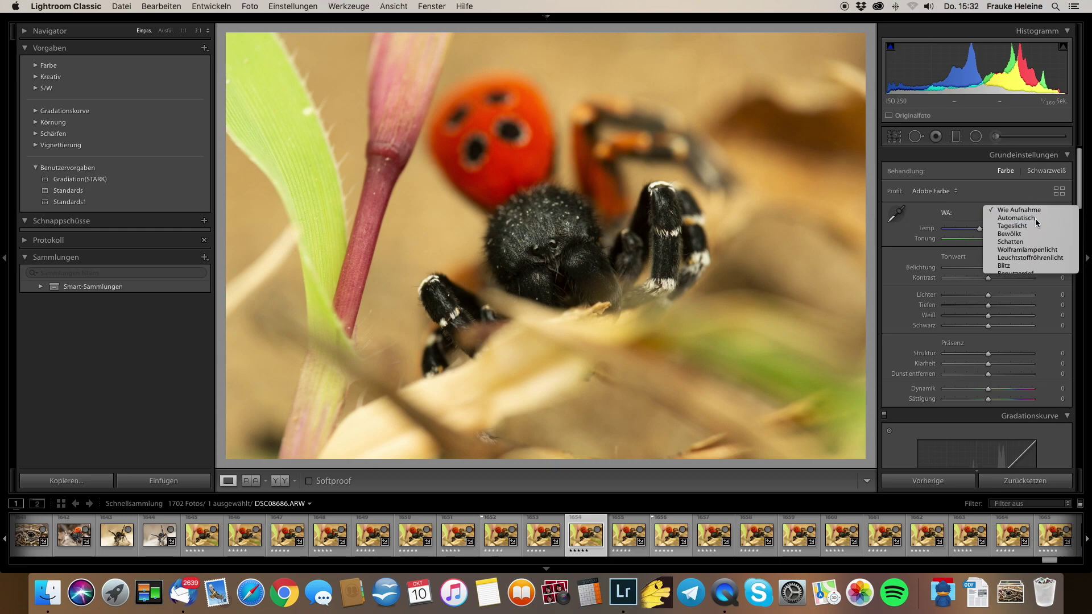
scroll(1035, 222, down, 2)
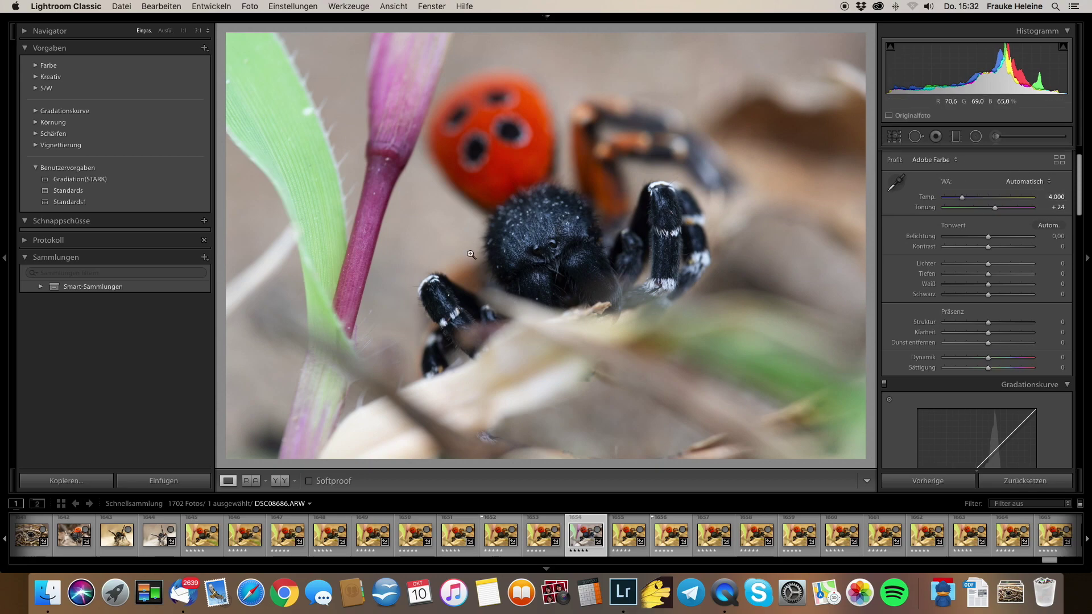
Step: Set white balance from a neutral spot on the spider's face, giving temperature 5,000
click(531, 247)
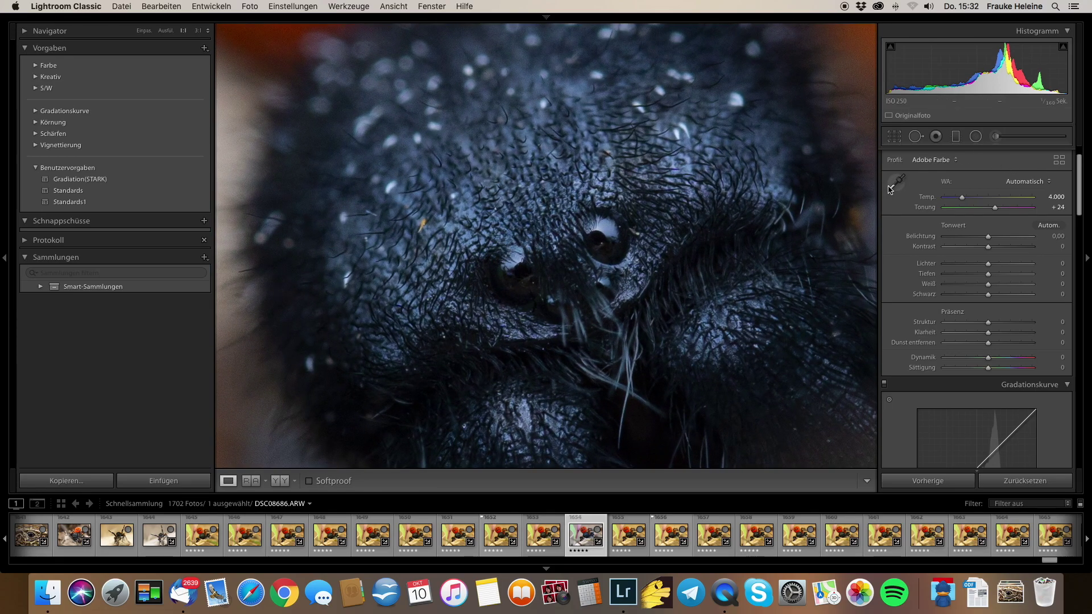
click(895, 184)
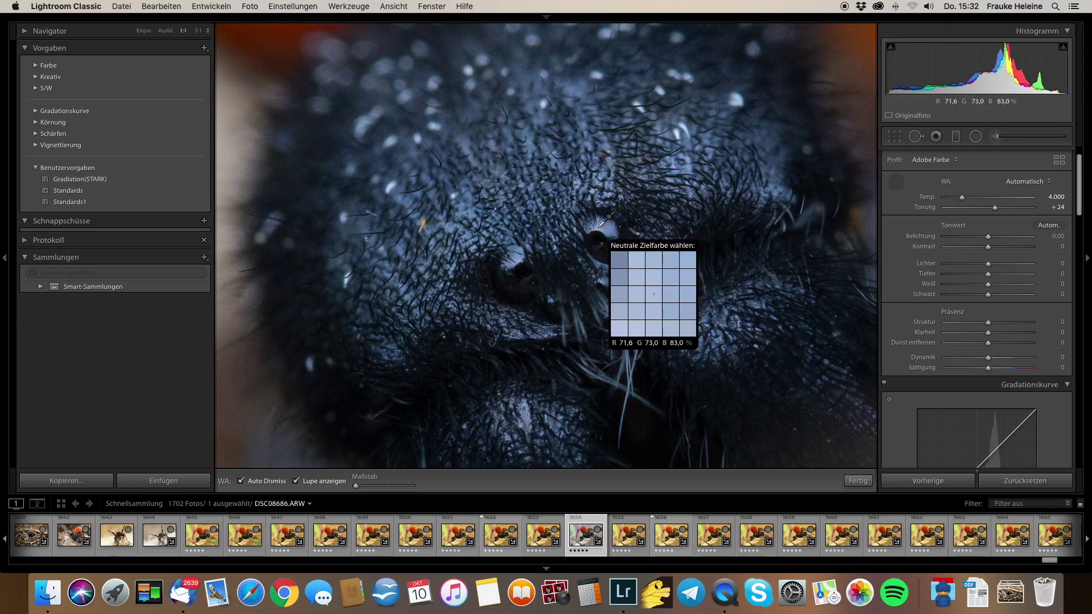
click(600, 226)
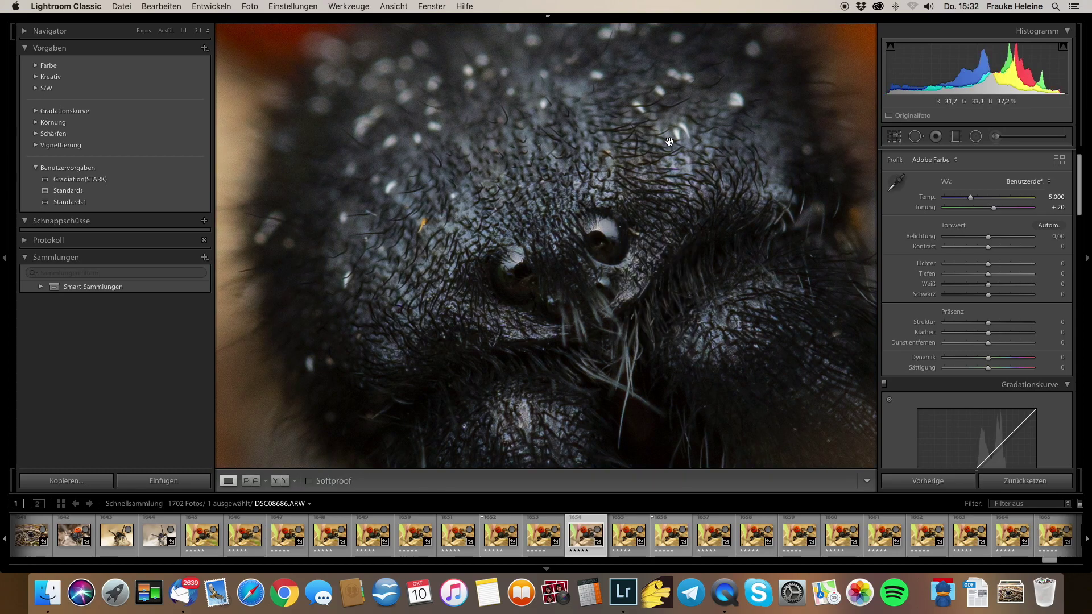
click(636, 167)
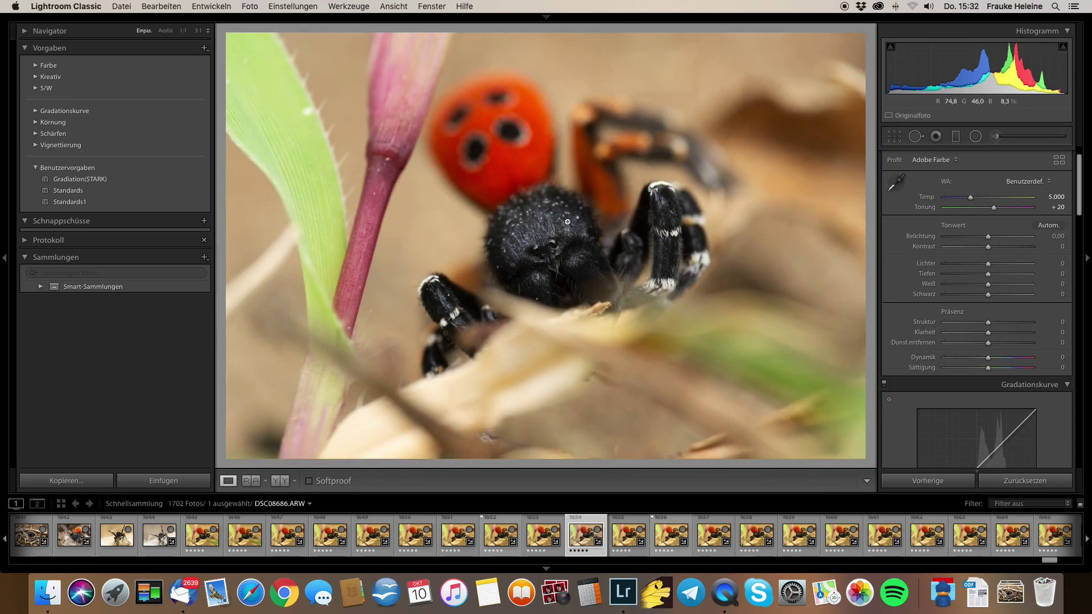
click(533, 232)
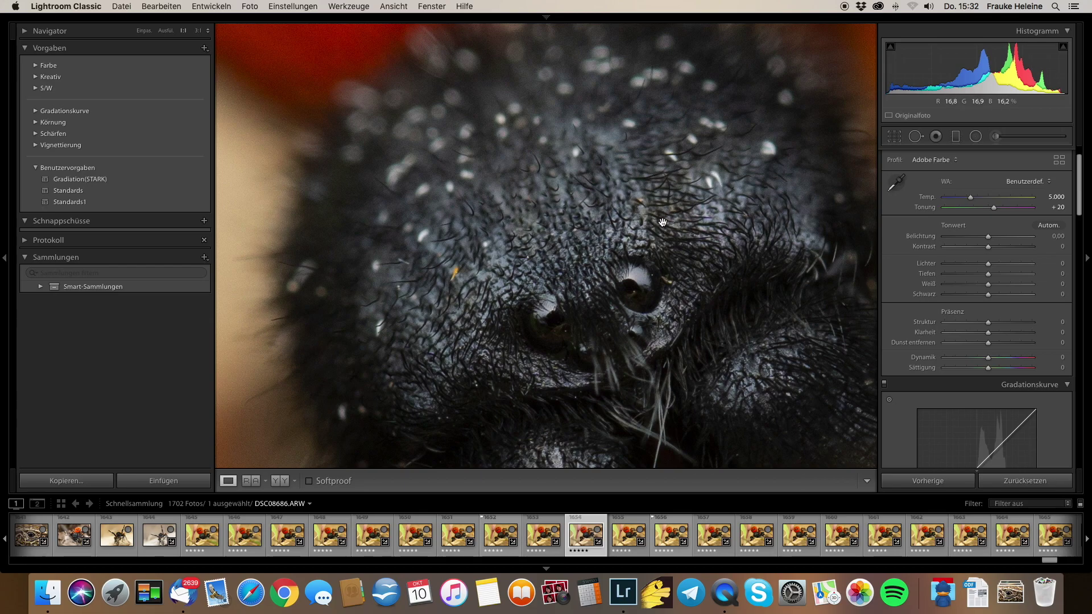
click(568, 205)
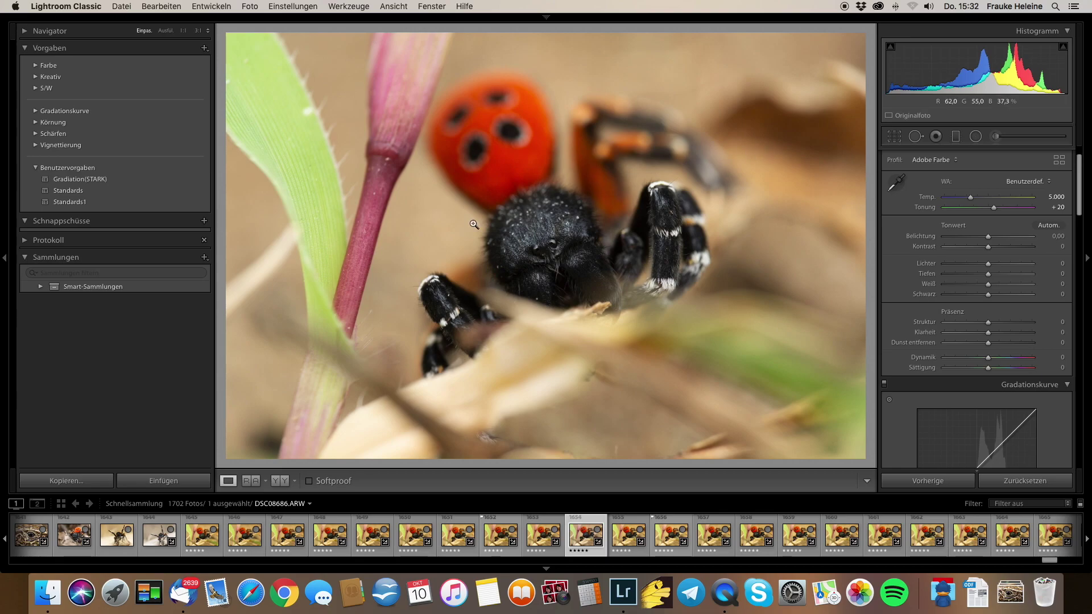
click(540, 245)
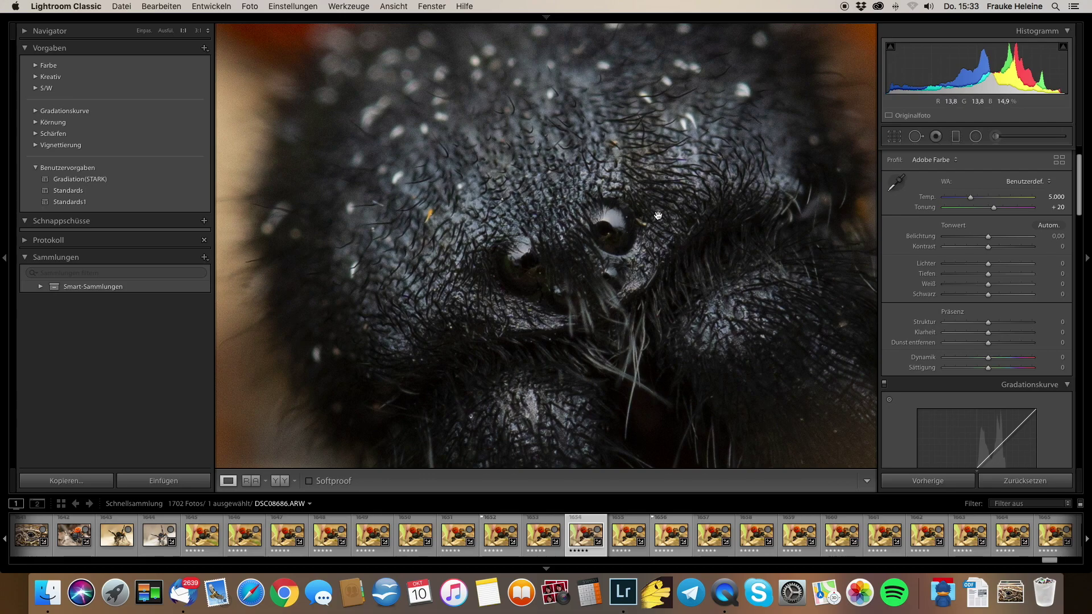
click(646, 231)
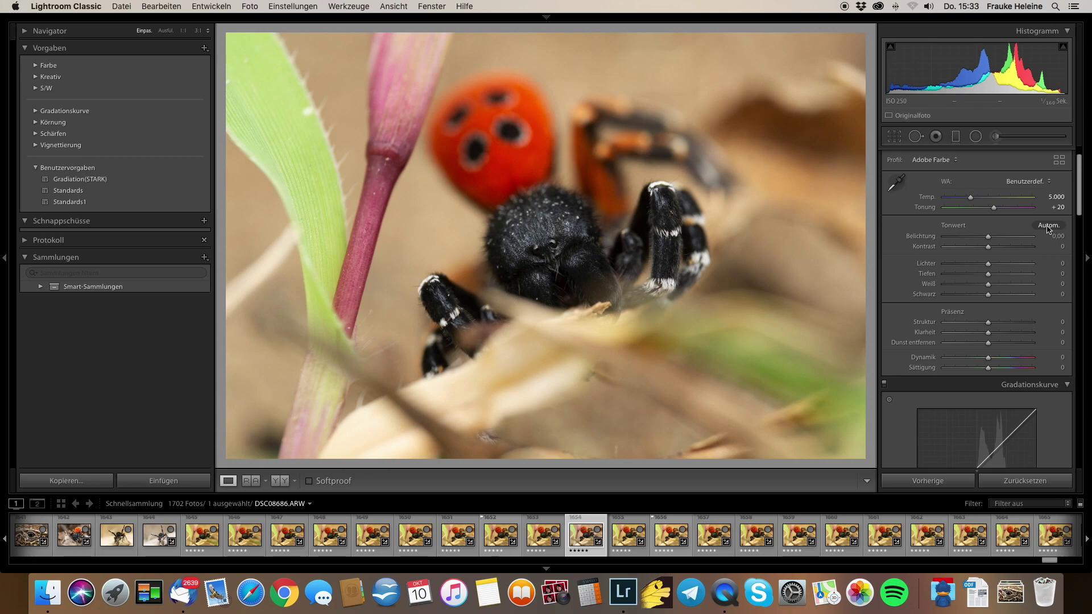
click(1048, 226)
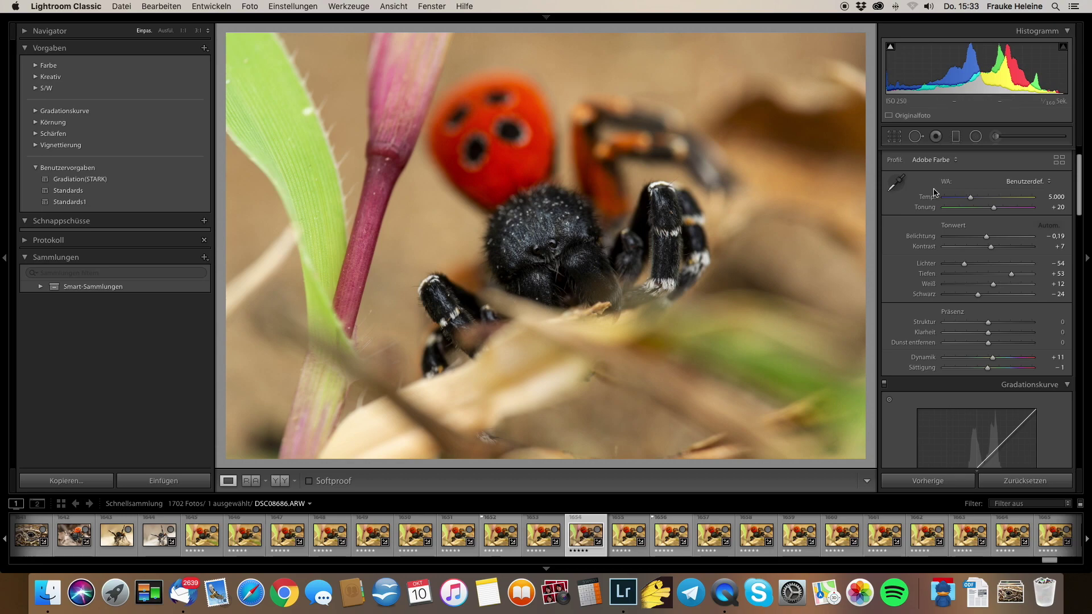
Step: Raise Blacks from −24 to −10 using the clipping preview, then apply the Standards1 preset
key(alt)
alt+click(979, 295)
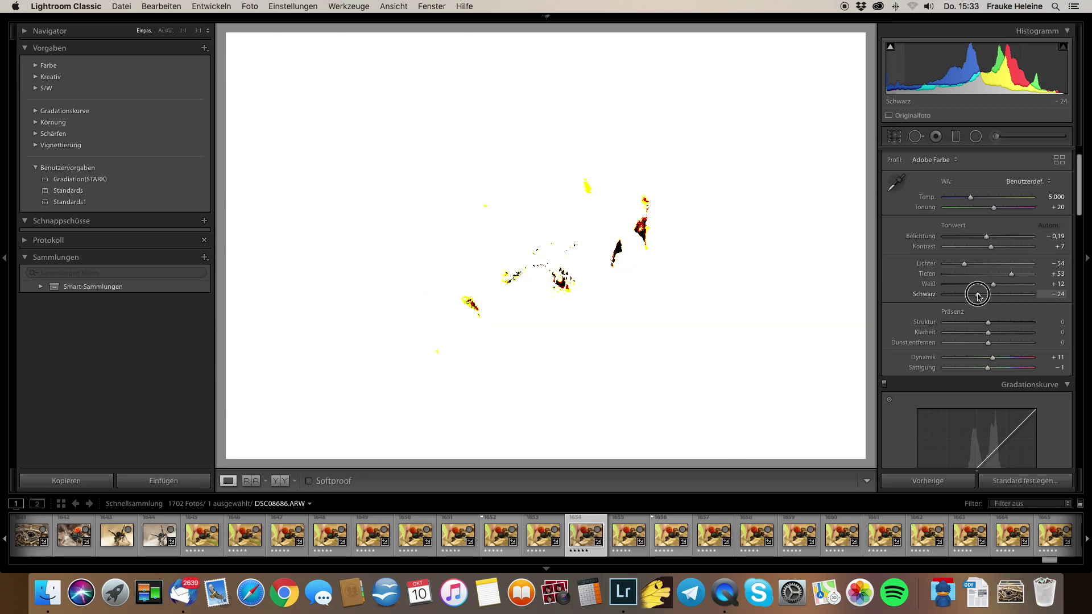
drag(979, 296, 984, 295)
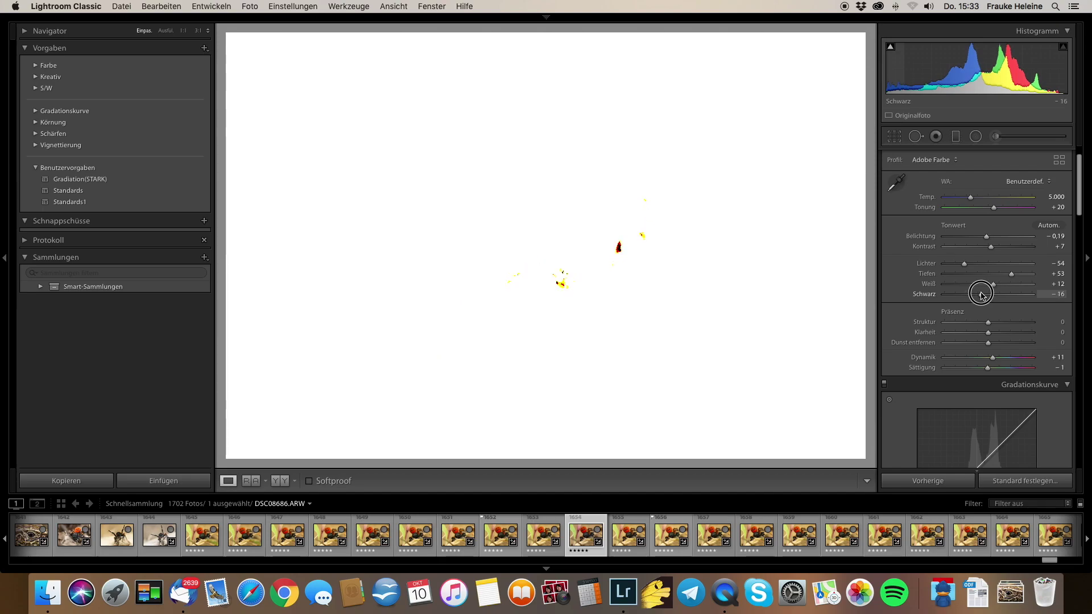
drag(984, 295, 984, 295)
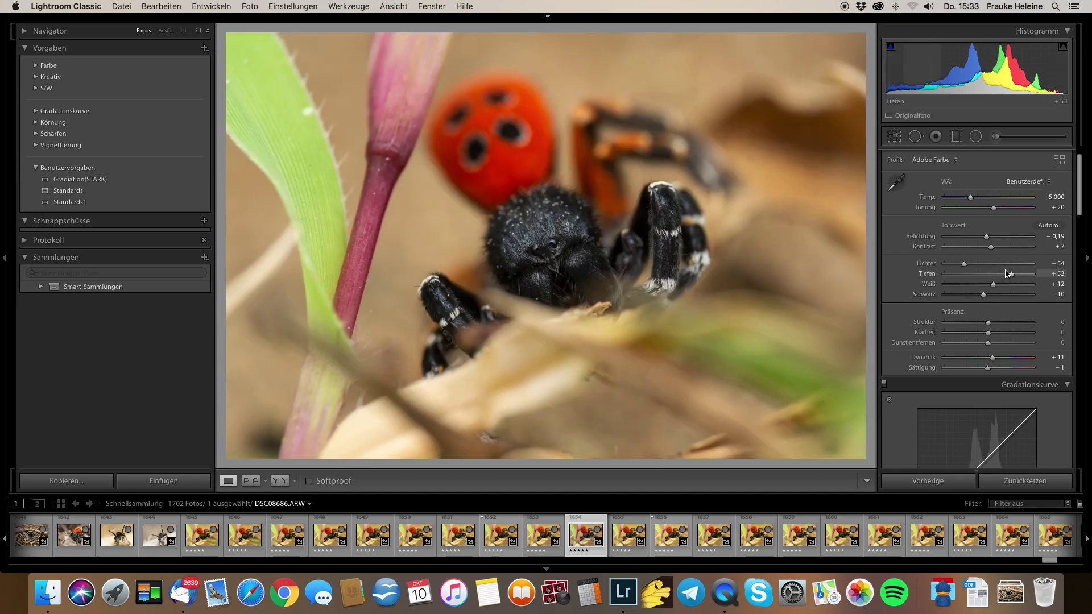
click(563, 242)
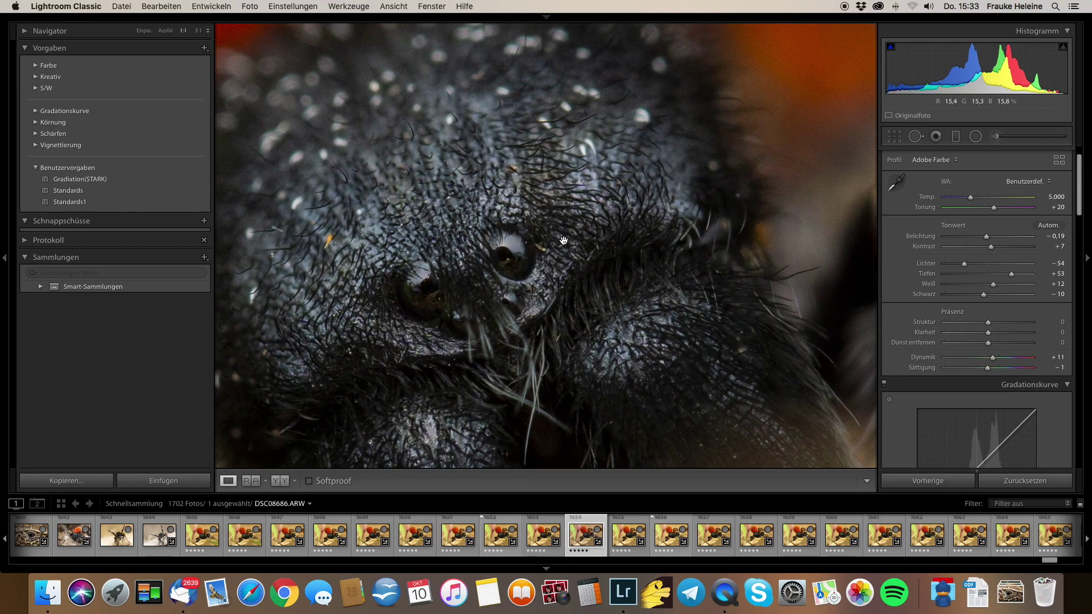
click(656, 236)
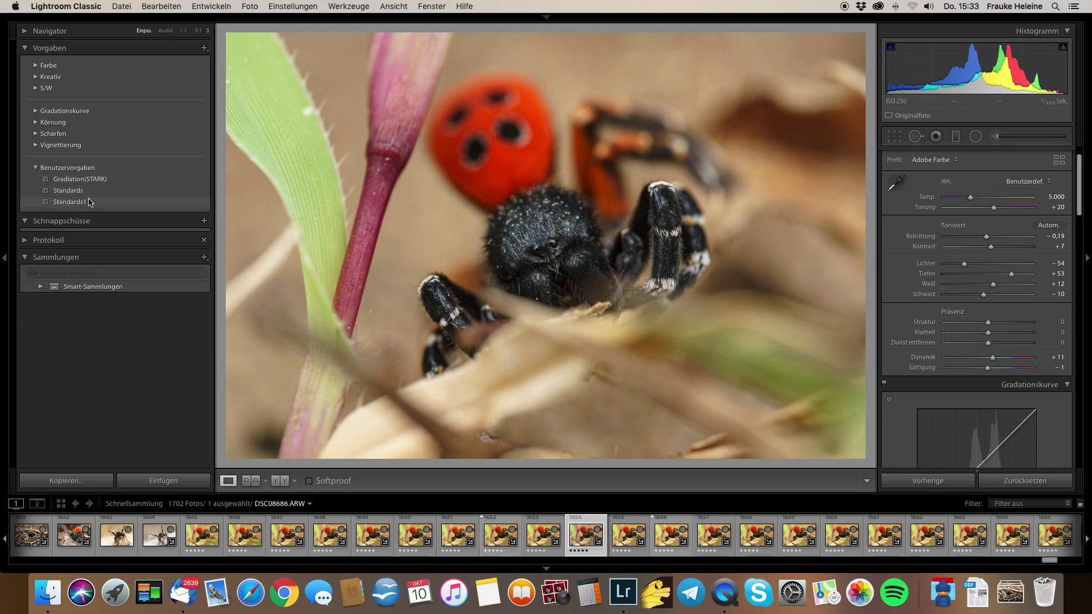
click(88, 203)
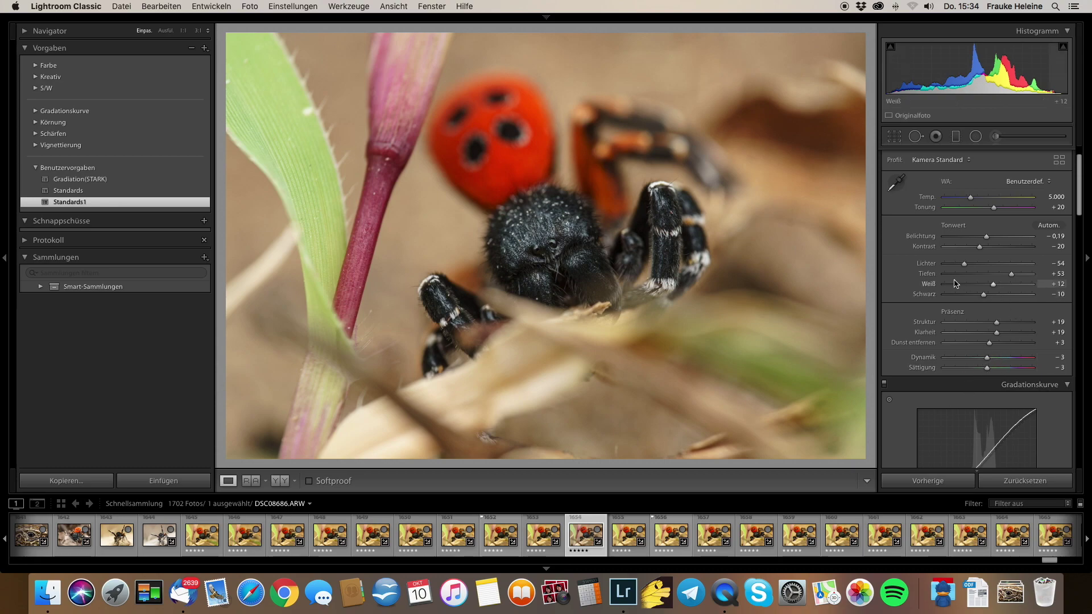
Step: Scroll the Develop panel to review the Standards1 tone curve settings
scroll(978, 318, down, 5)
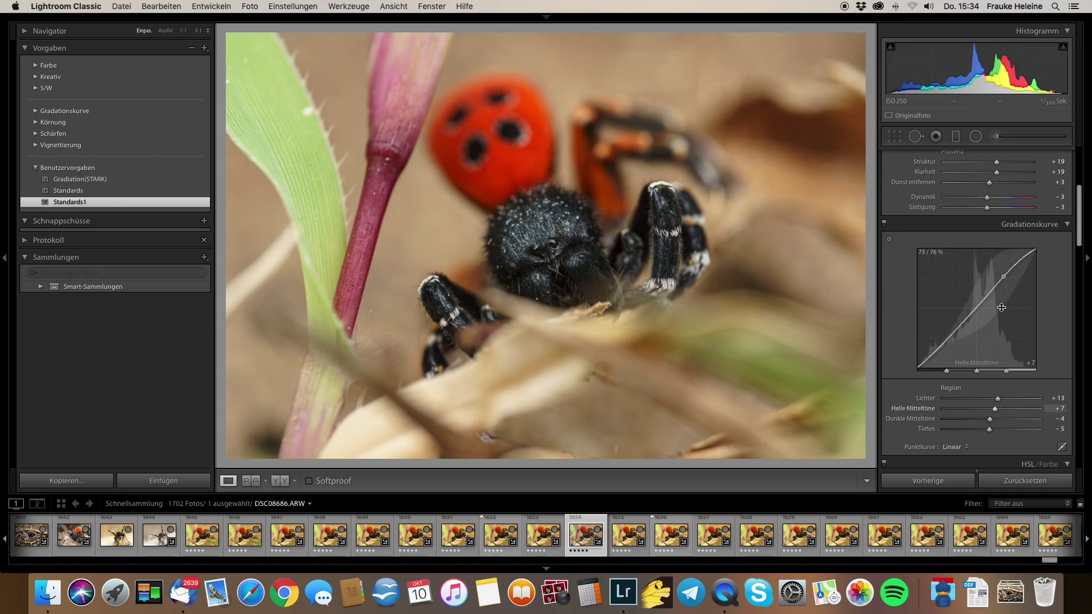
scroll(940, 258, down, 3)
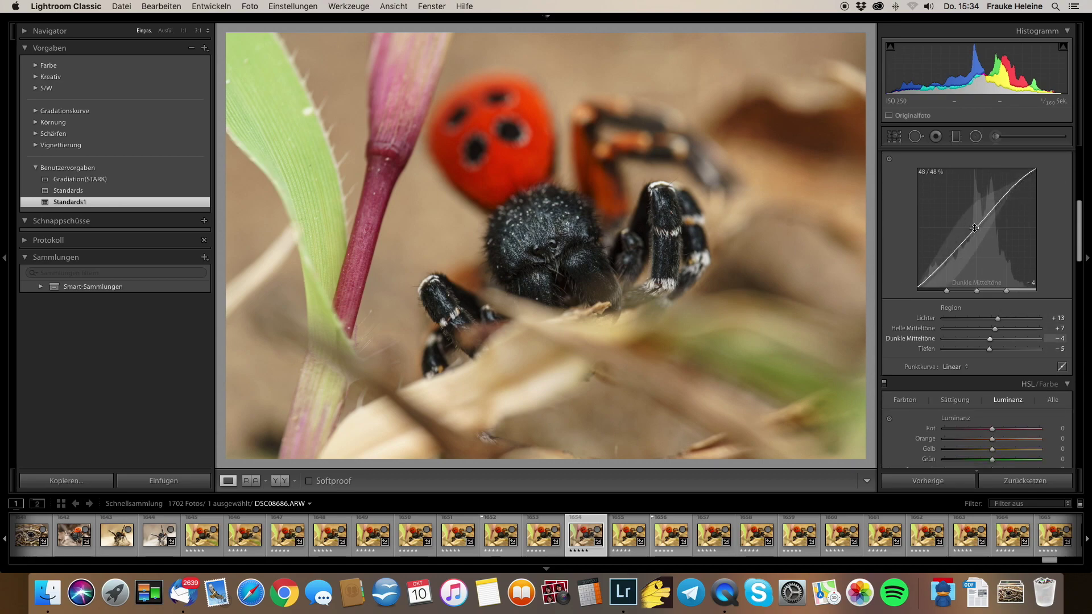
scroll(893, 220, up, 2)
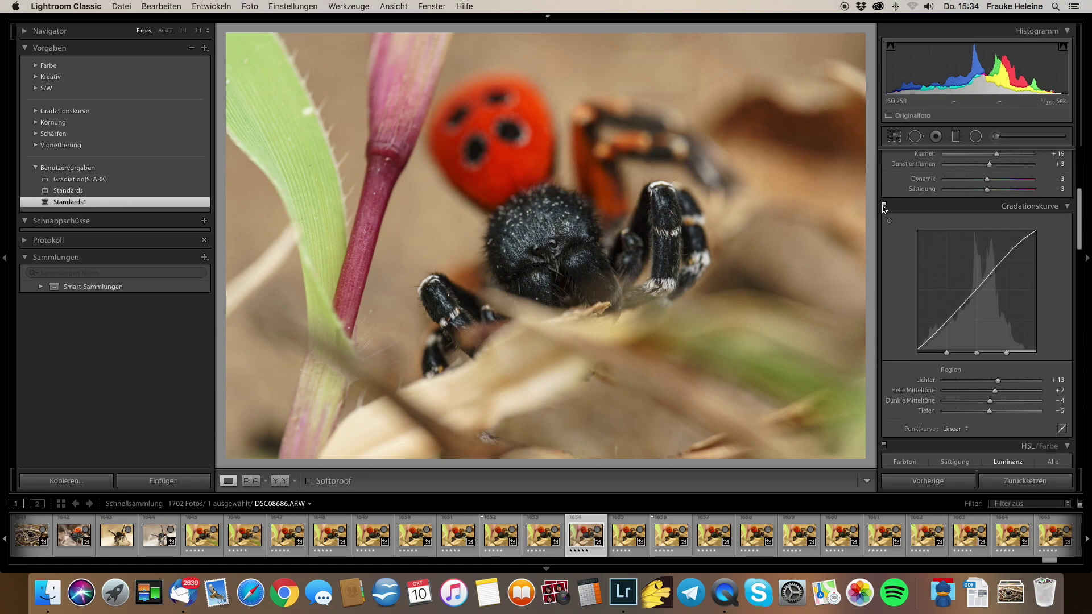
click(884, 206)
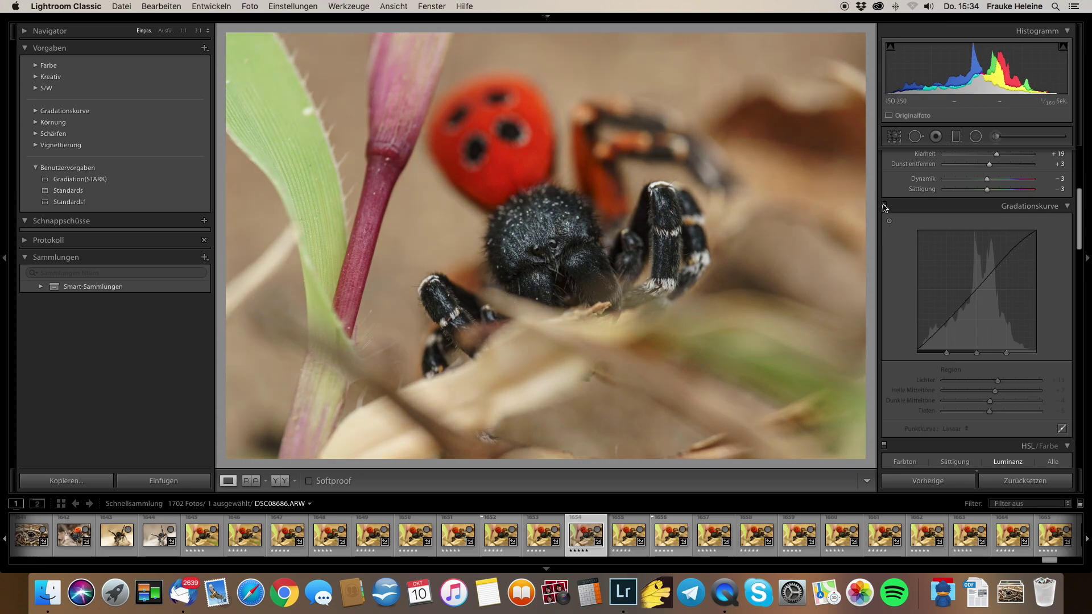
click(884, 206)
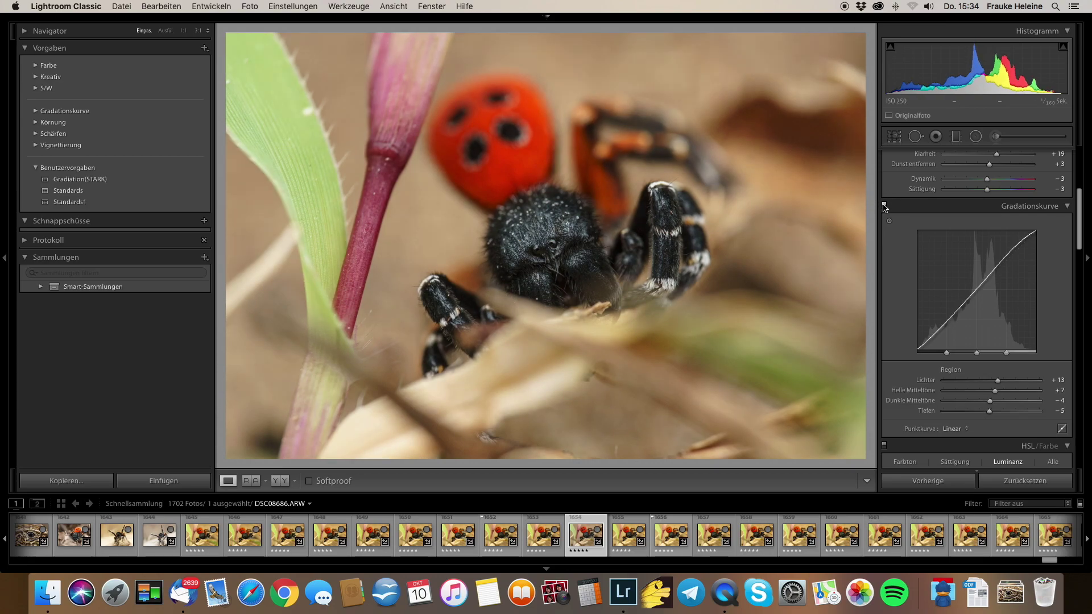
scroll(921, 256, down, 2)
scroll(956, 296, down, 2)
scroll(978, 319, down, 1)
scroll(980, 323, up, 2)
scroll(984, 315, up, 2)
scroll(987, 310, up, 2)
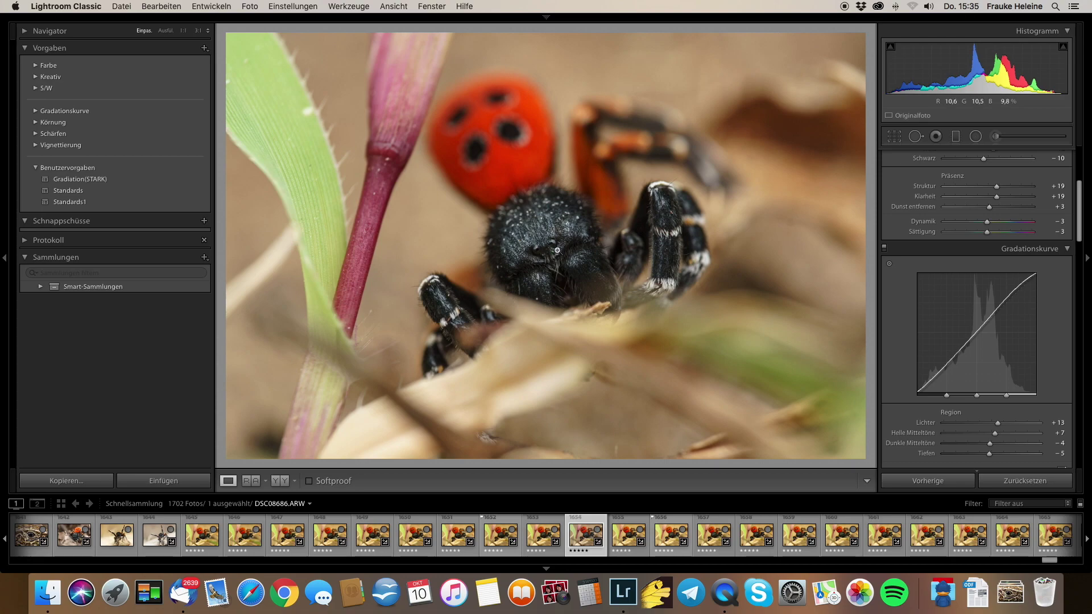
mouse_move(1013, 295)
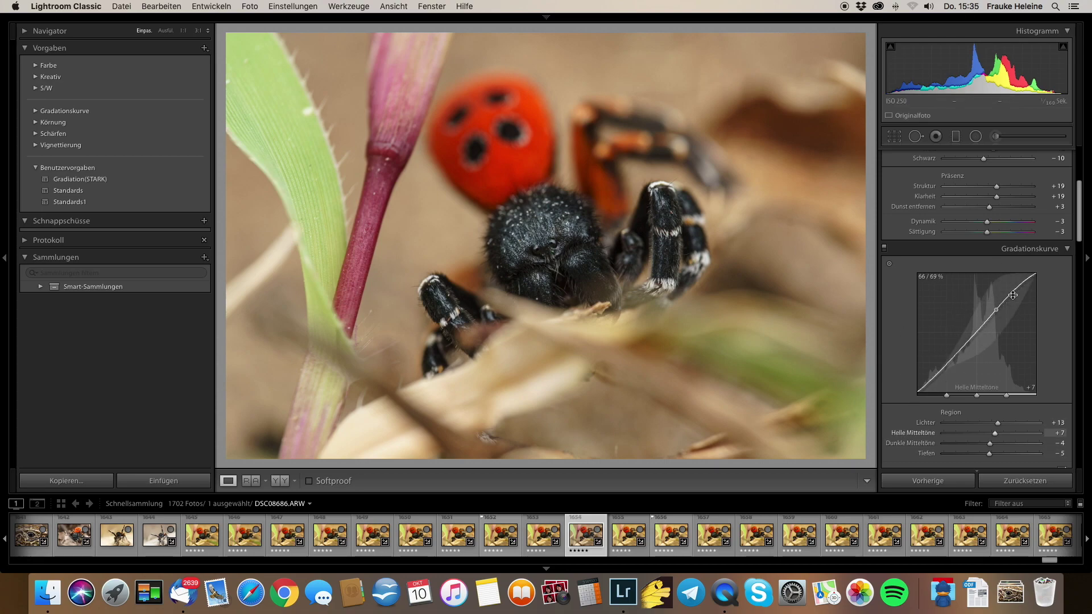
scroll(970, 335, down, 3)
Step: Scroll down to the Details panel and preview the sharpening mask
scroll(972, 334, up, 2)
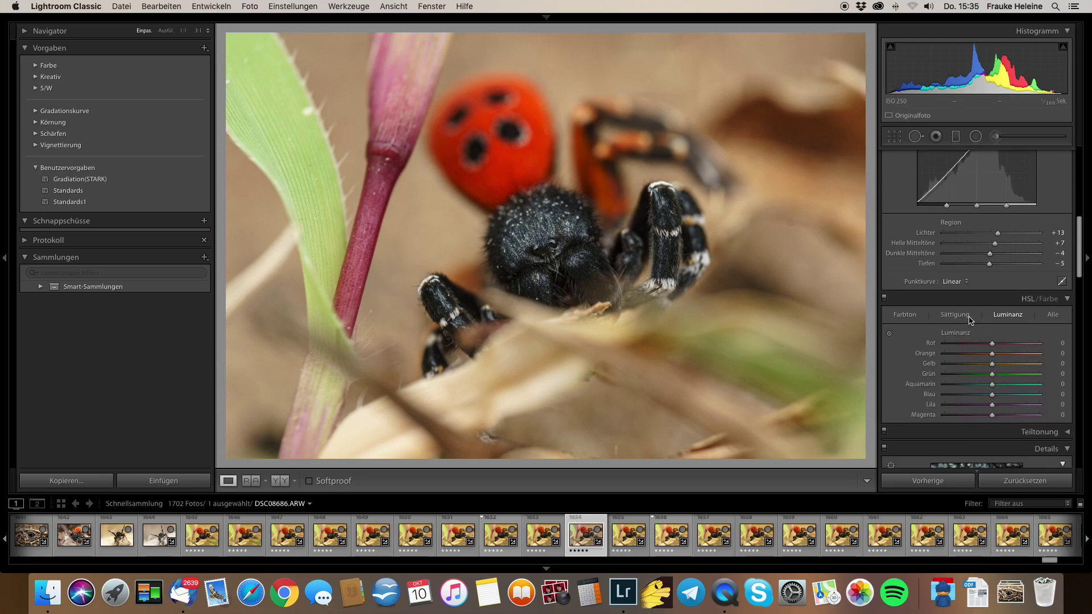
scroll(972, 313, up, 1)
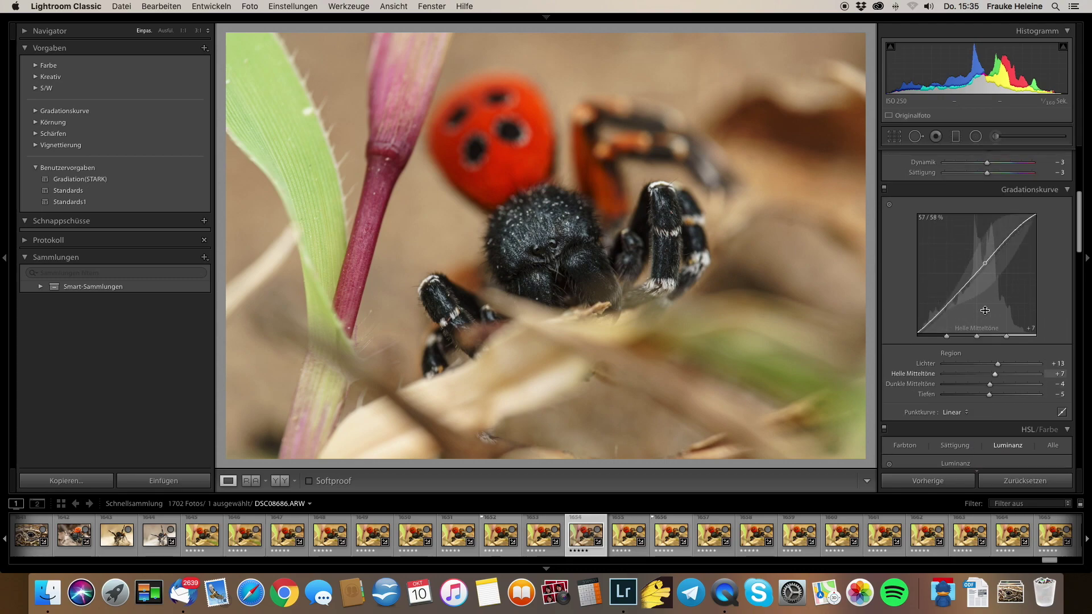
scroll(983, 298, down, 3)
scroll(976, 256, down, 2)
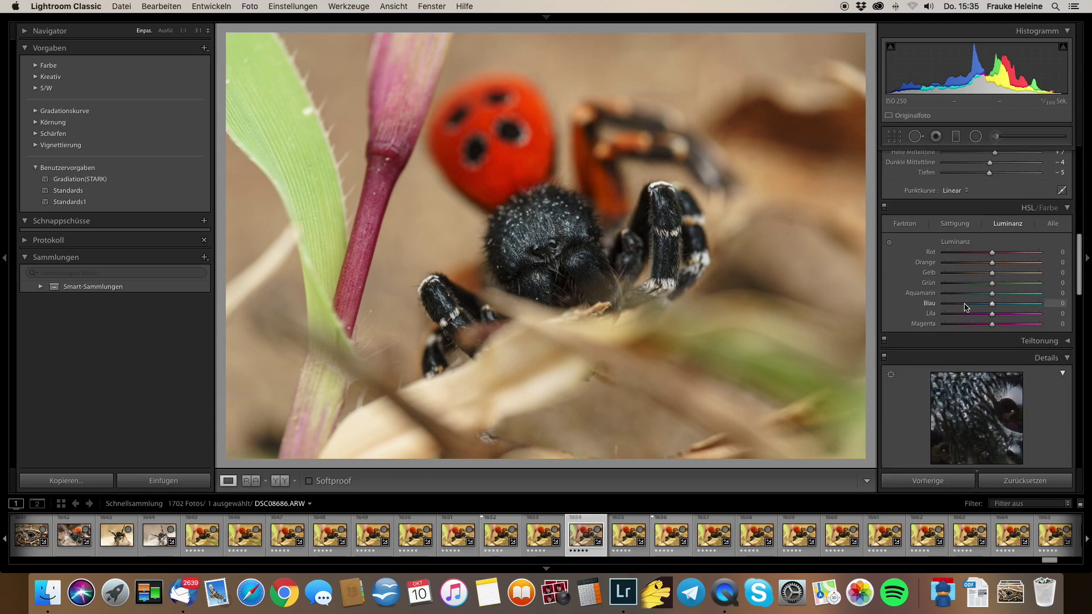
scroll(967, 238, up, 2)
scroll(961, 256, down, 4)
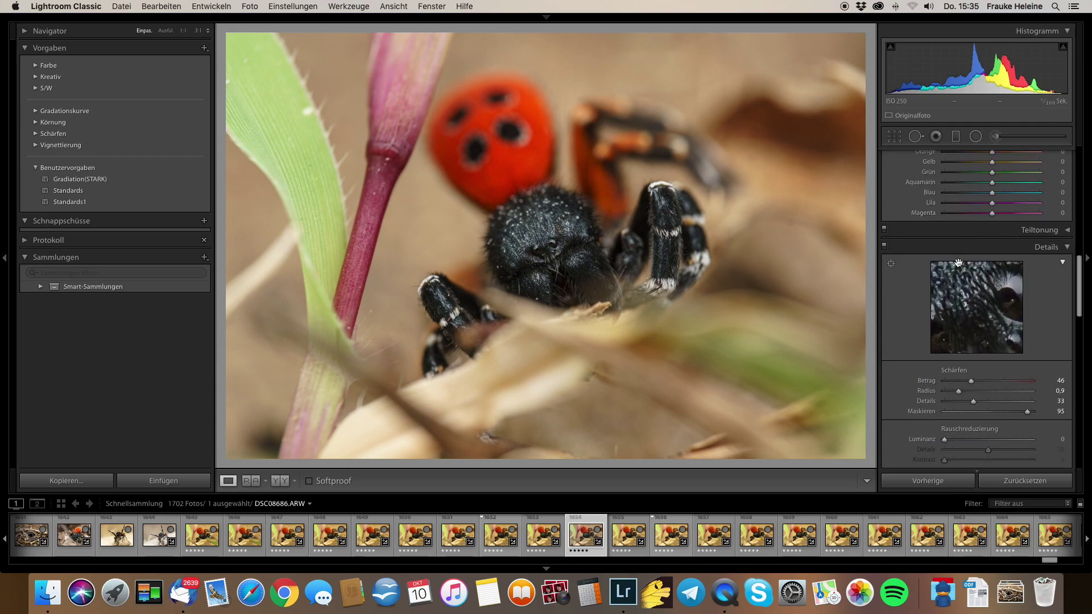
scroll(958, 263, down, 2)
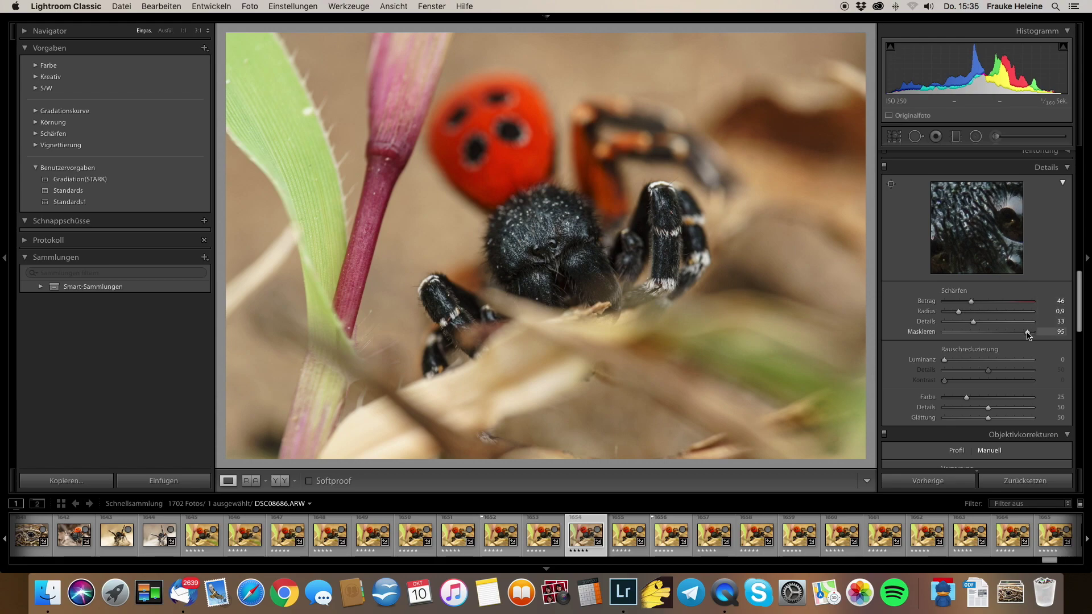
alt+click(1028, 332)
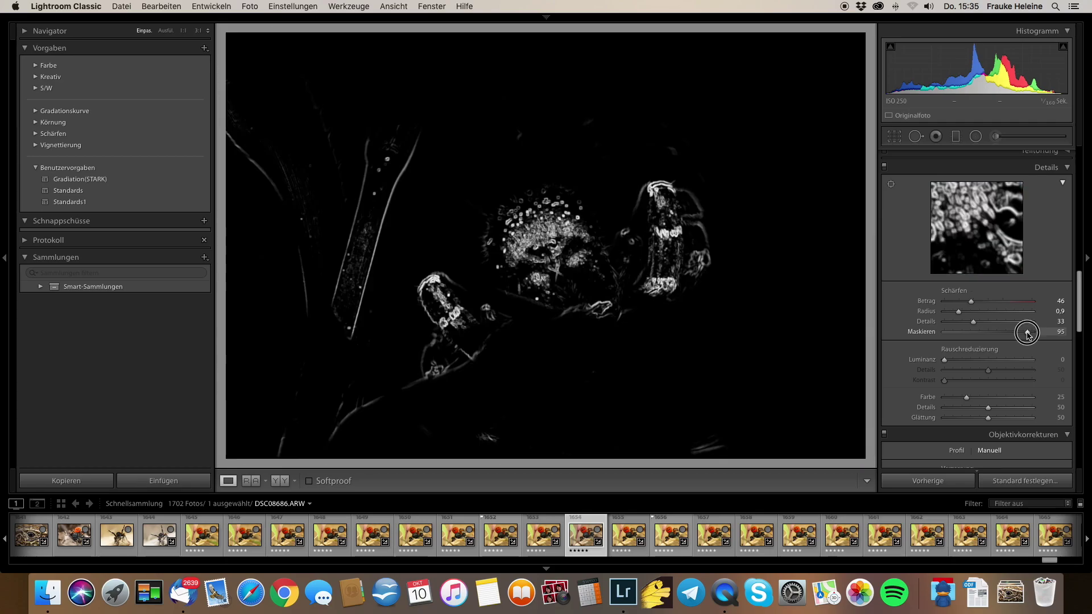
Step: Set sharpening Masking to 95 so only the spider's strongest edges get sharpened
drag(1027, 333, 986, 334)
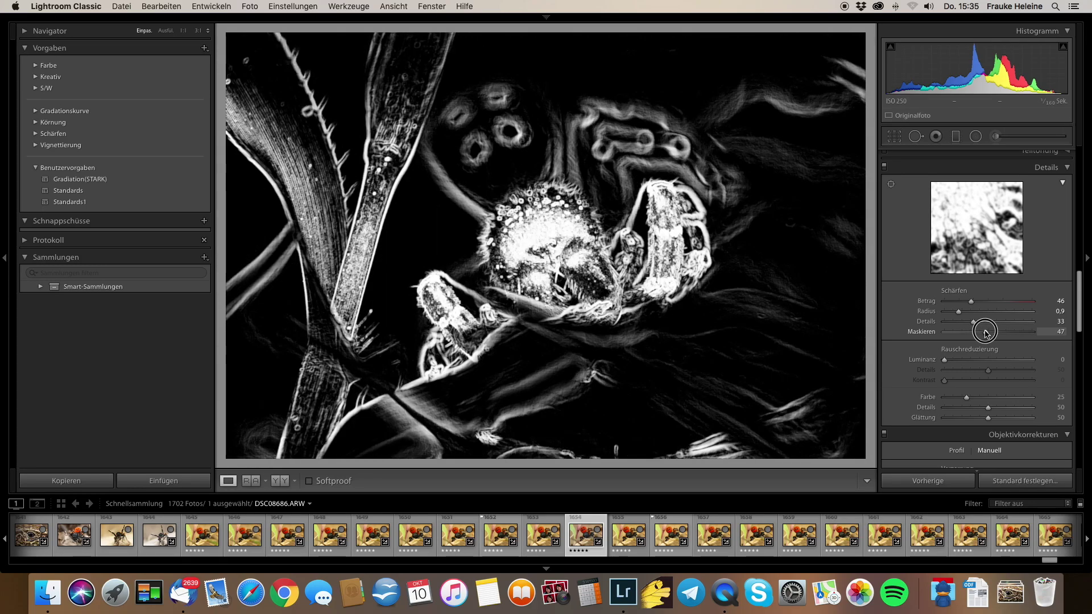
drag(986, 333, 1027, 331)
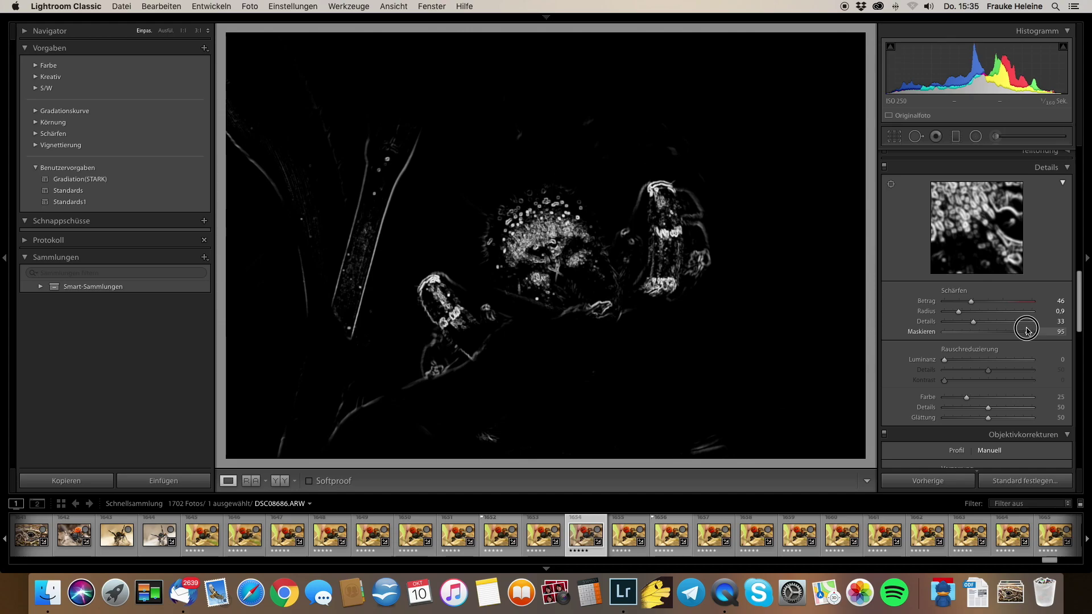
drag(1027, 330, 1027, 329)
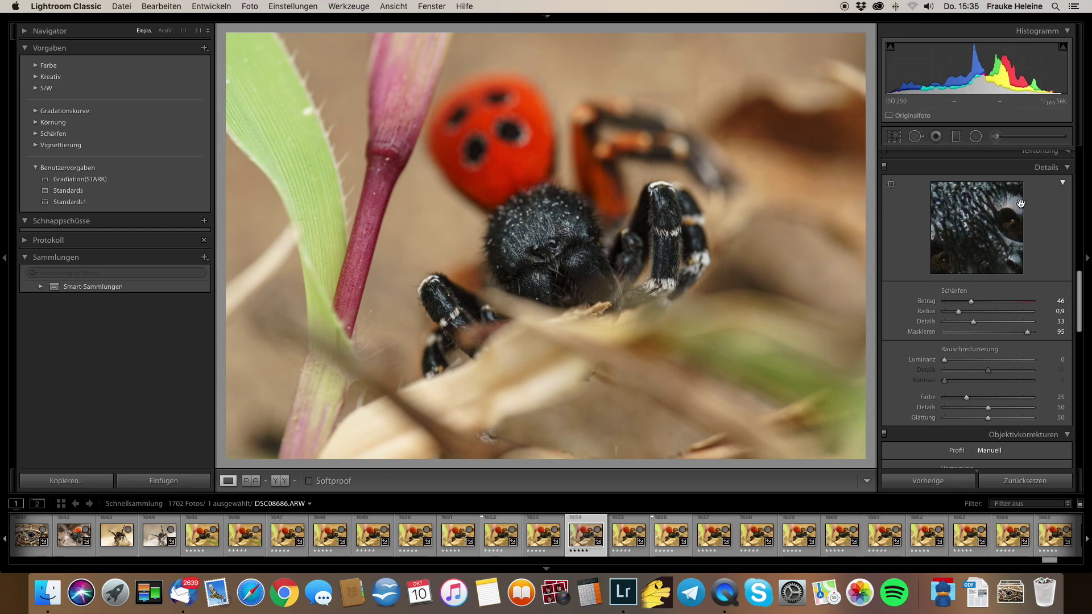
Step: Scroll back up to Grundeinstellungen and select stack frame 1645 (DSC08677)
scroll(954, 296, down, 3)
scroll(955, 293, down, 4)
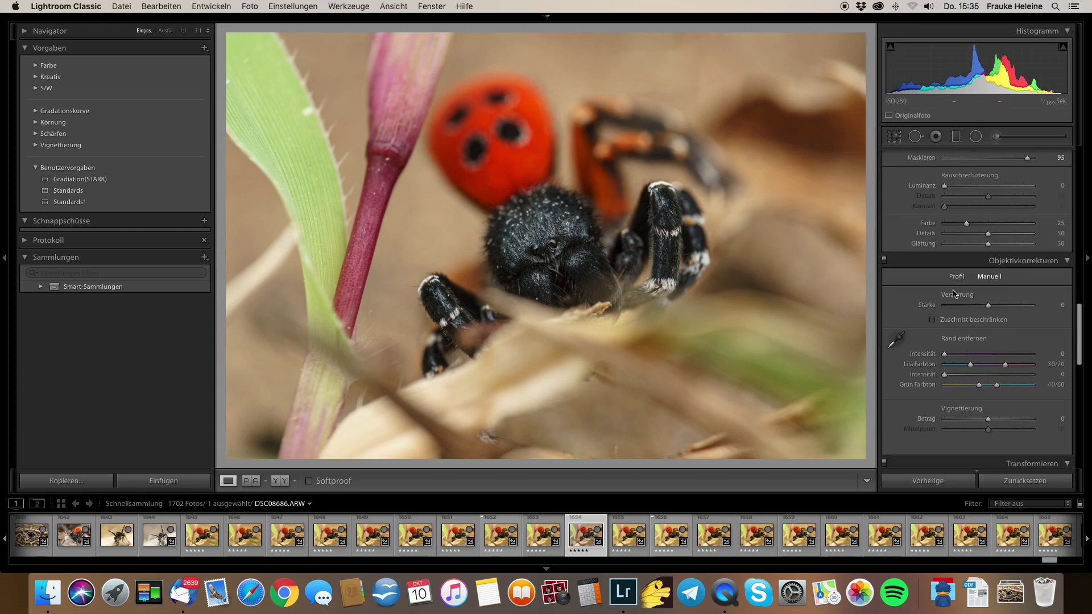
scroll(955, 293, down, 4)
scroll(954, 293, down, 4)
scroll(956, 293, up, 5)
scroll(956, 293, up, 5)
scroll(955, 293, up, 5)
scroll(956, 293, up, 5)
scroll(955, 293, up, 5)
scroll(955, 293, up, 5)
scroll(955, 293, up, 3)
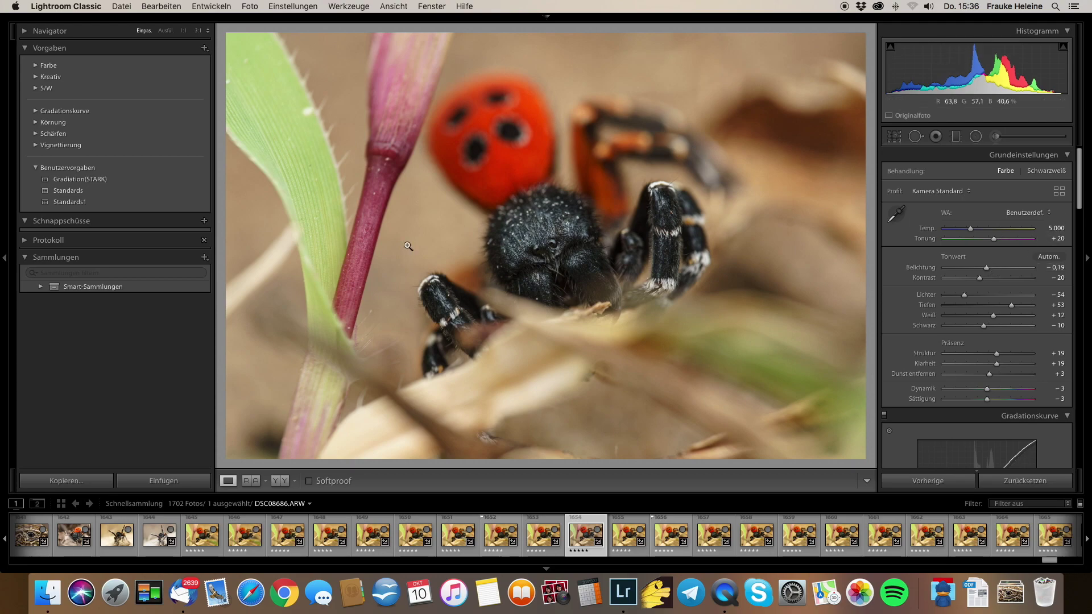
click(203, 536)
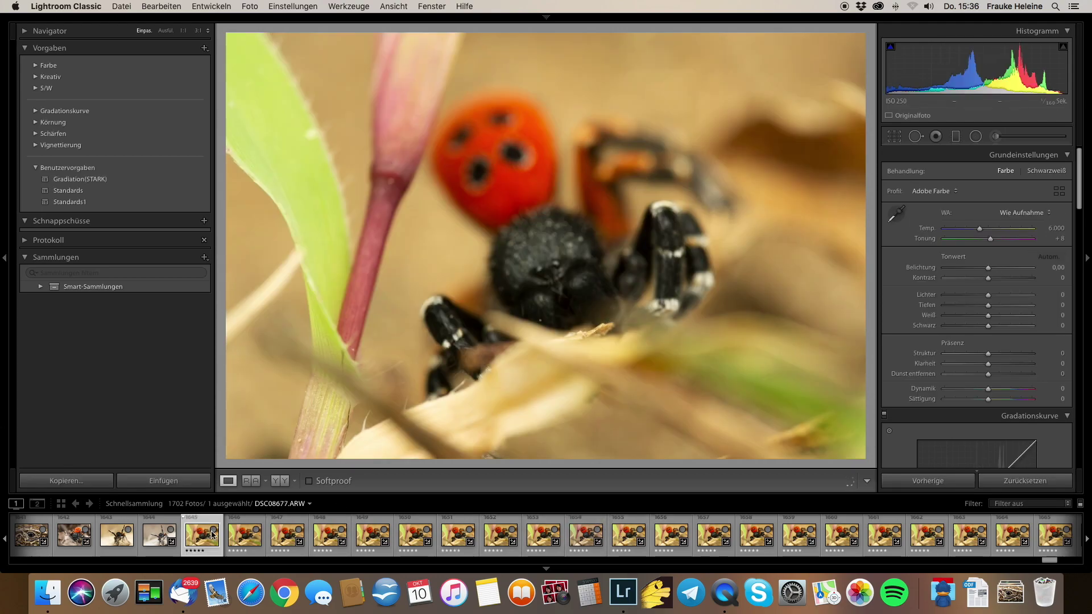
Step: Select frames 1645–1692 (48 photos) with edited frame 1654 (DSC08686) as the active photo
scroll(342, 542, down, 10)
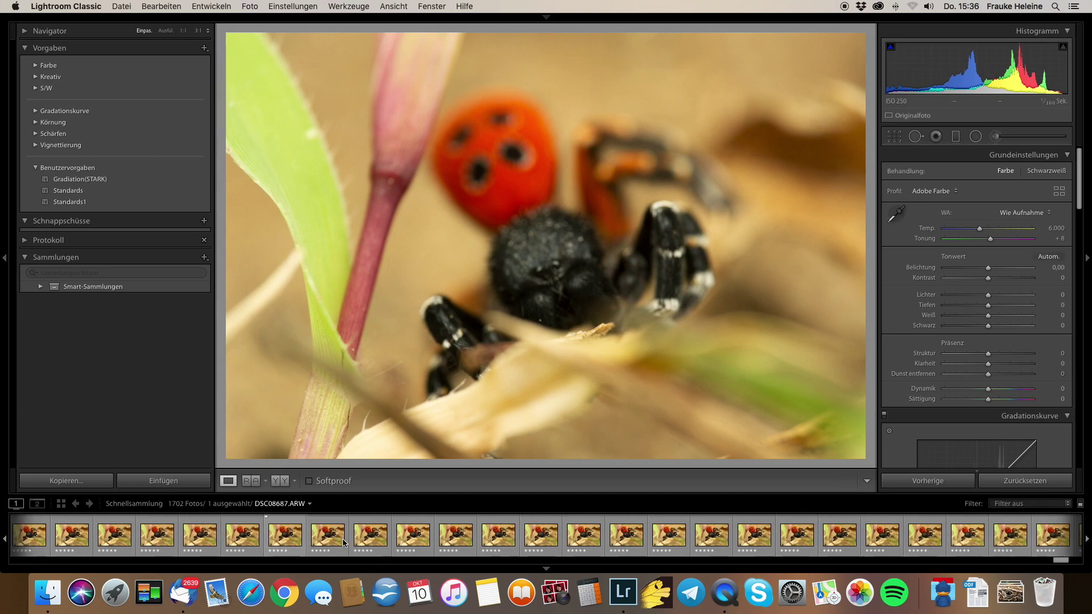
key(shift)
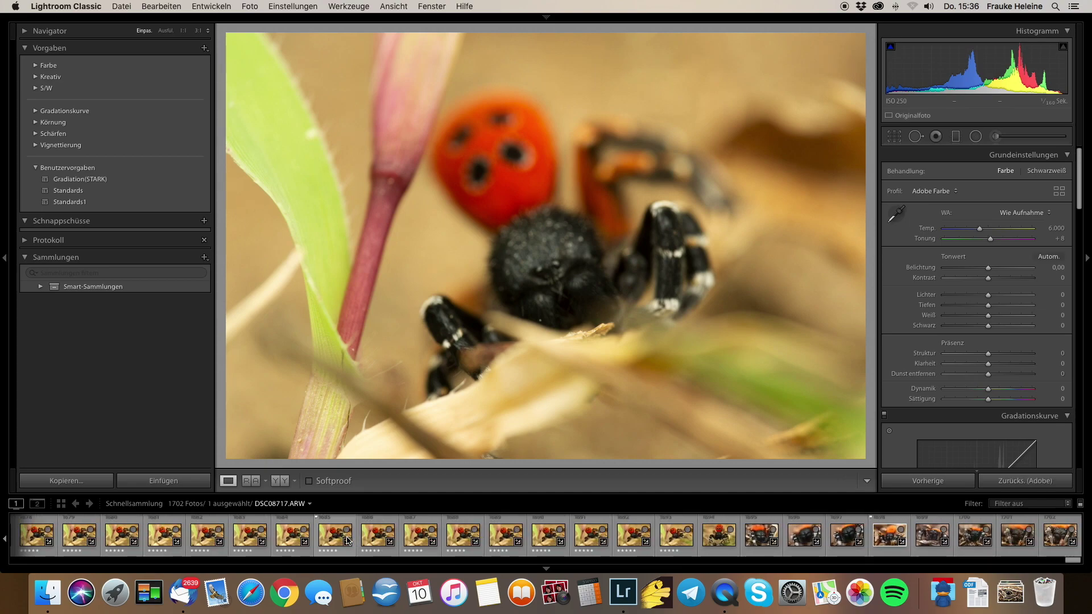
shift+click(634, 540)
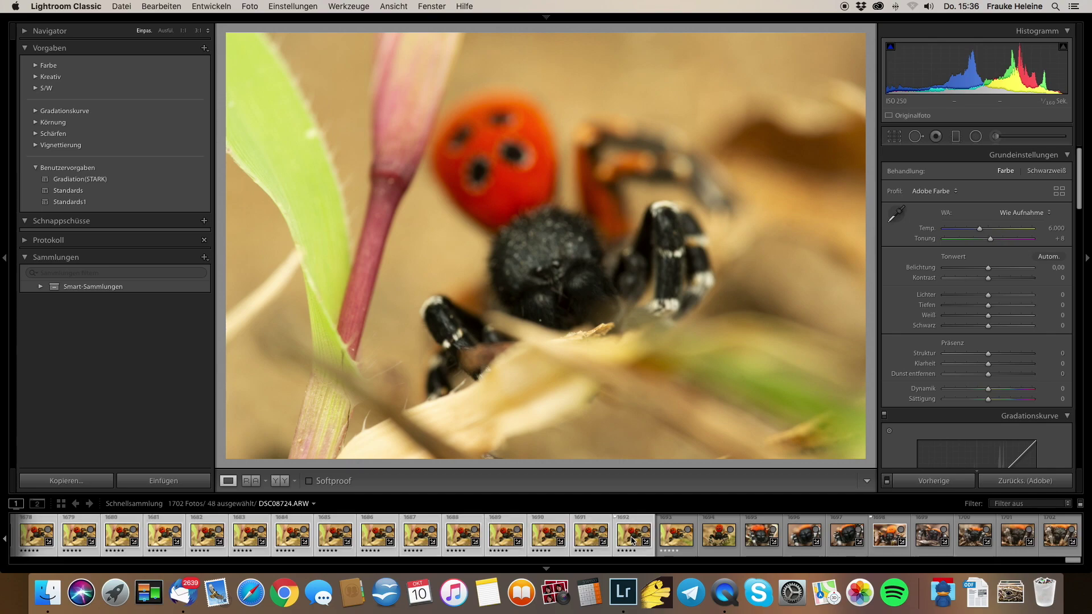
scroll(591, 540, up, 10)
scroll(550, 538, up, 2)
scroll(550, 538, up, 2)
scroll(550, 538, up, 2)
scroll(549, 538, up, 2)
scroll(549, 539, up, 2)
click(381, 539)
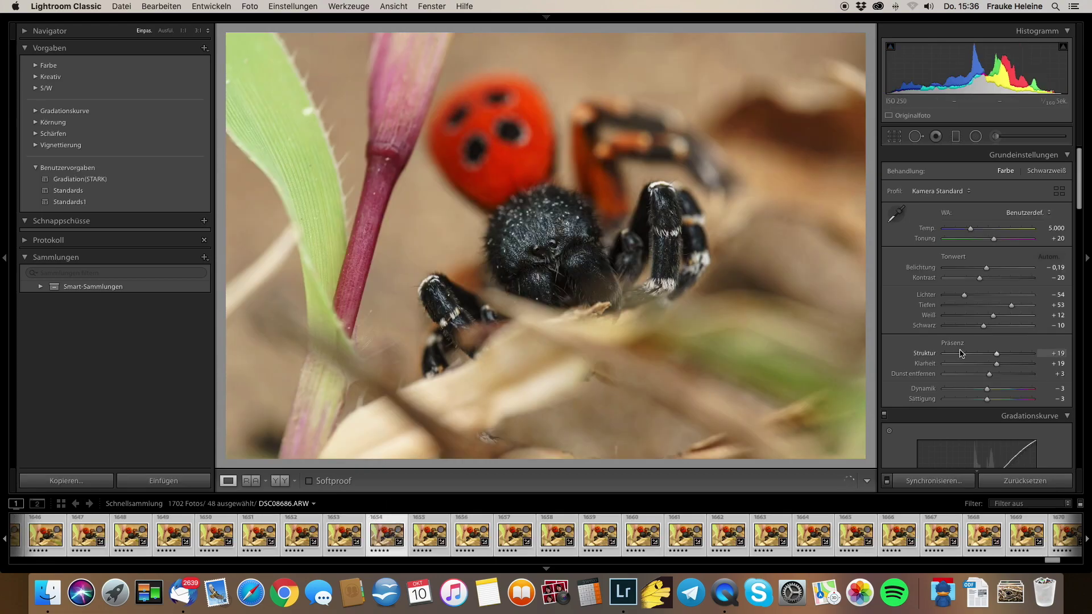
click(949, 483)
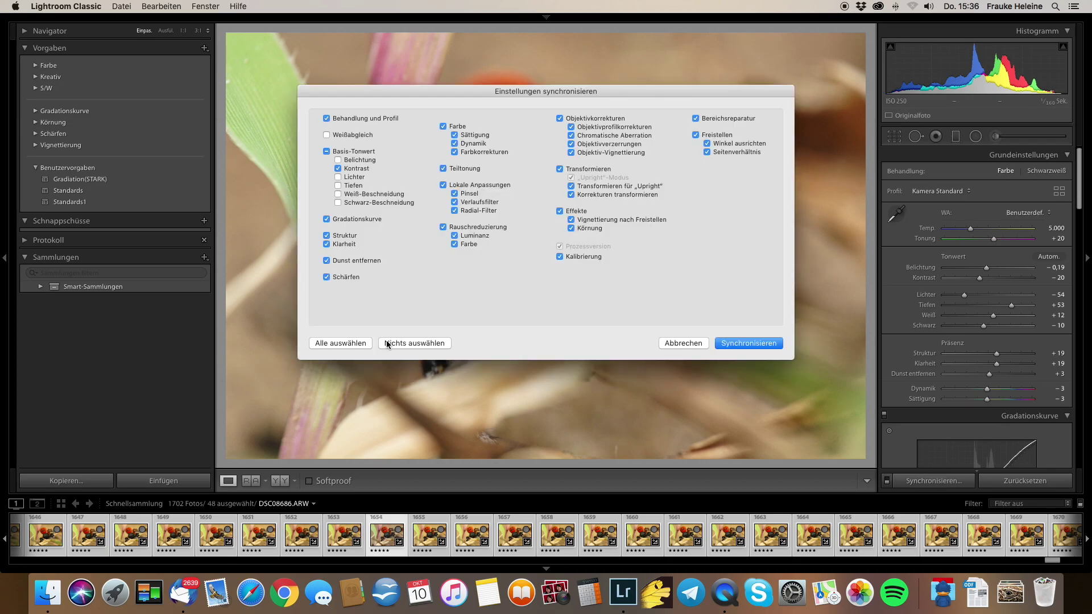
Step: Tick all settings and synchronise DSC08686's edits across the 48 selected frames
click(342, 343)
click(762, 344)
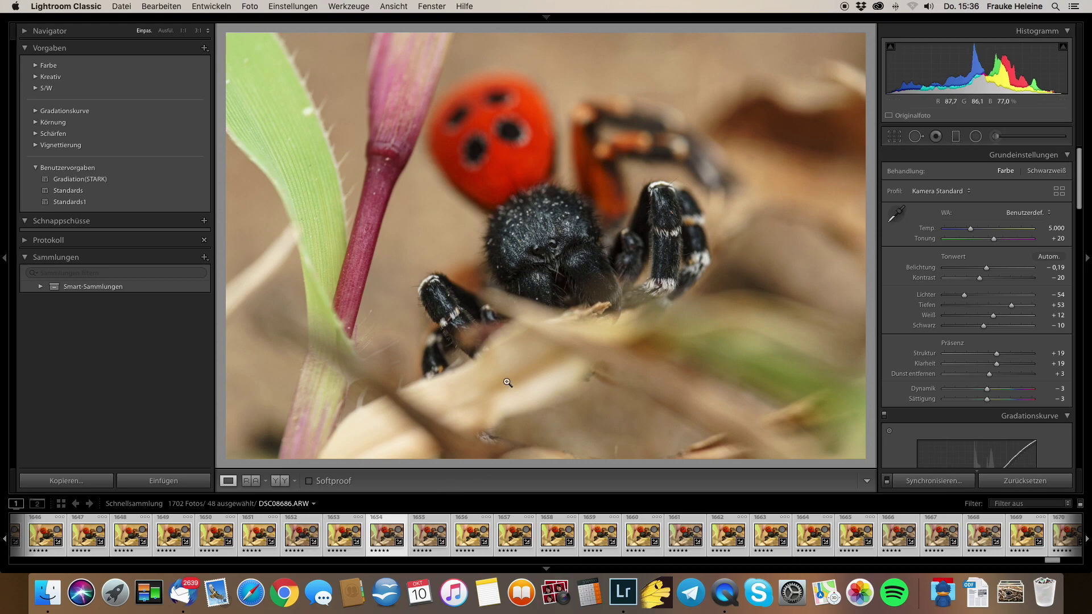
scroll(419, 539, up, 5)
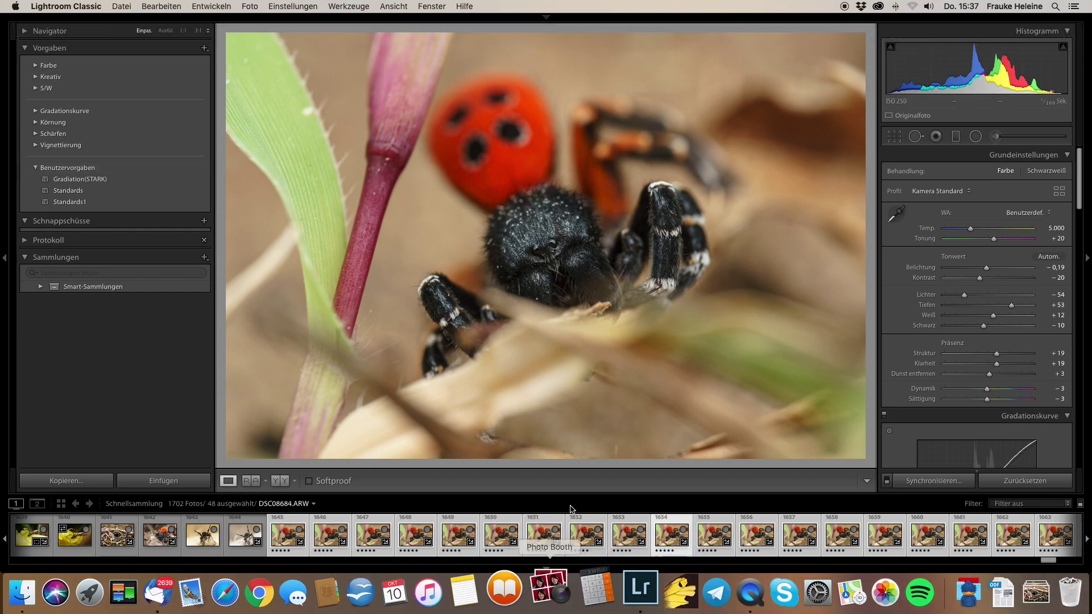
scroll(611, 546, right, 2)
scroll(612, 544, right, 2)
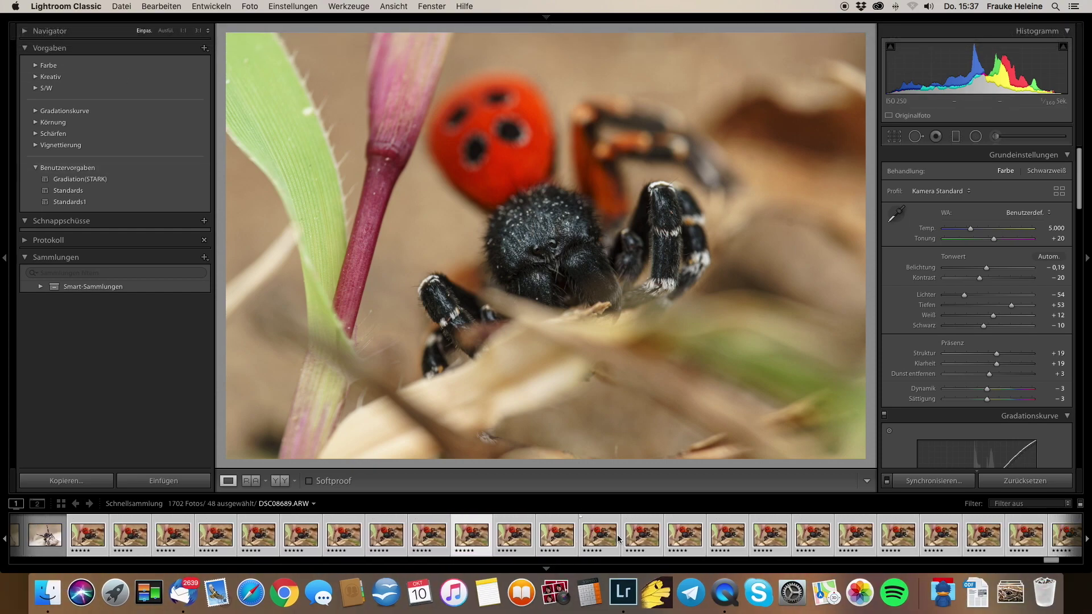
scroll(615, 542, right, 2)
scroll(617, 540, right, 2)
mouse_move(633, 535)
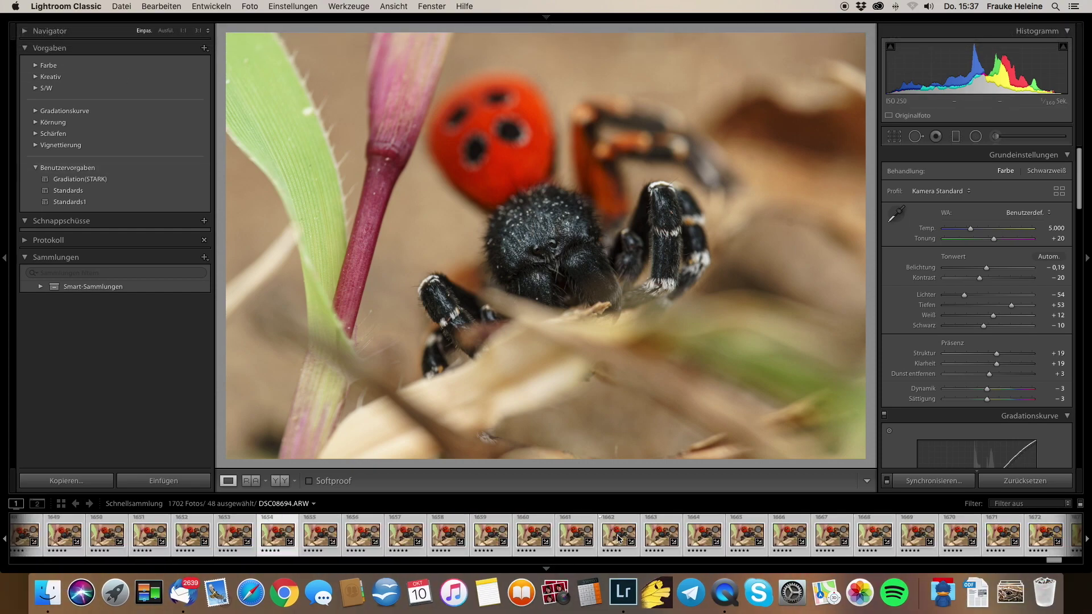
scroll(643, 540, right, 2)
scroll(648, 541, right, 2)
scroll(647, 541, right, 3)
scroll(647, 542, right, 3)
scroll(646, 542, right, 3)
scroll(647, 541, right, 3)
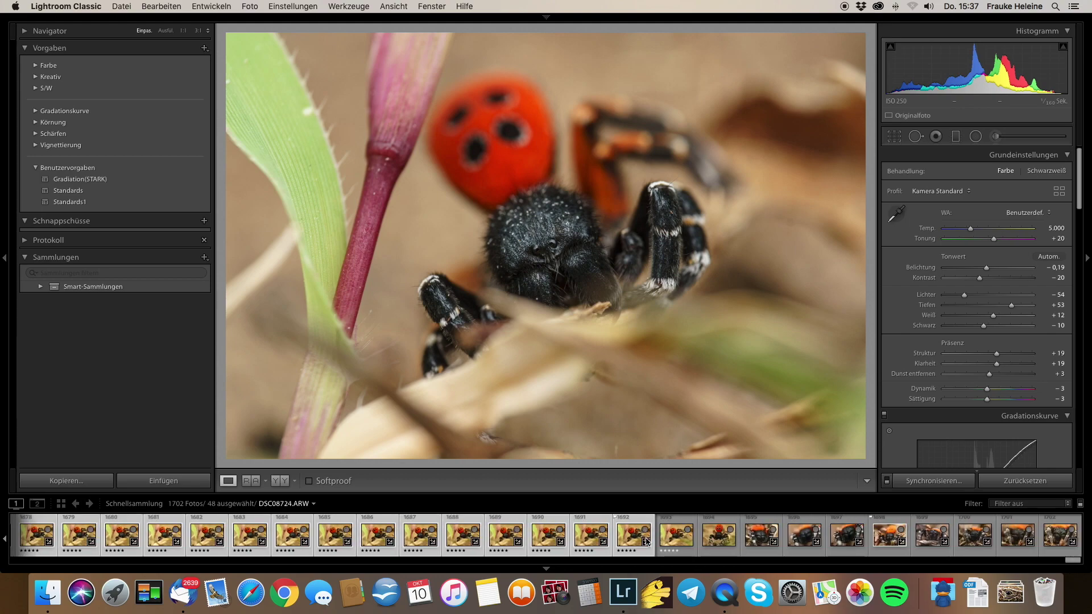
scroll(425, 534, left, 3)
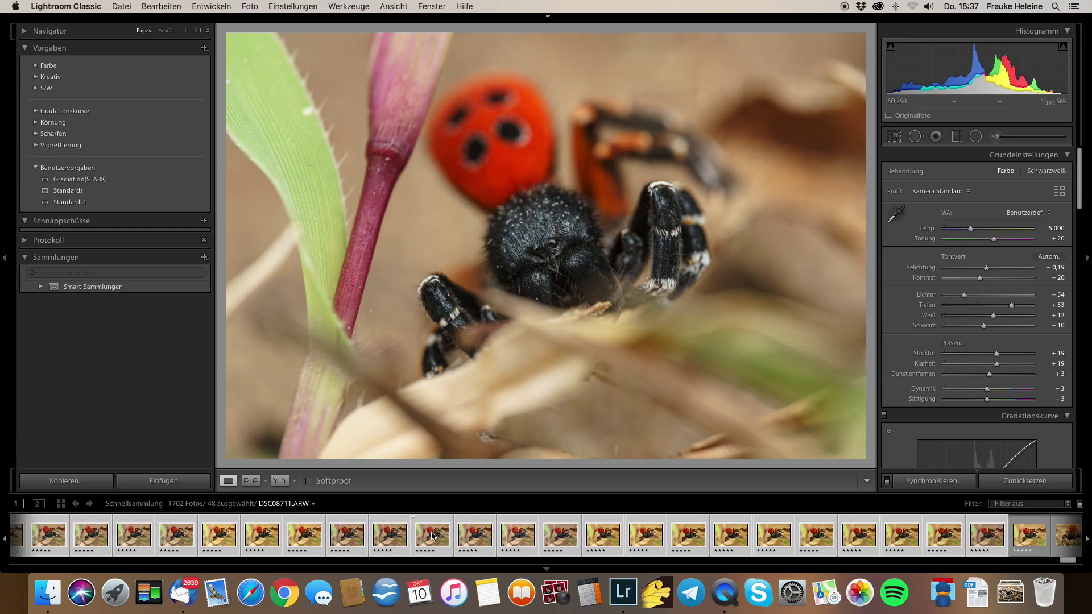
scroll(425, 534, left, 3)
scroll(311, 528, left, 3)
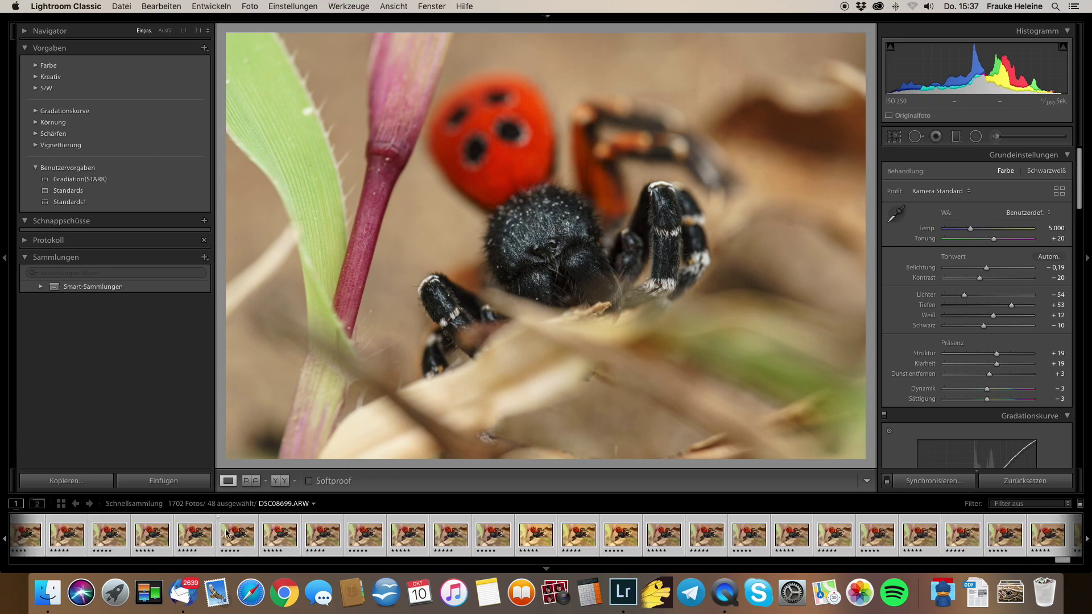
scroll(311, 529, left, 3)
mouse_move(330, 536)
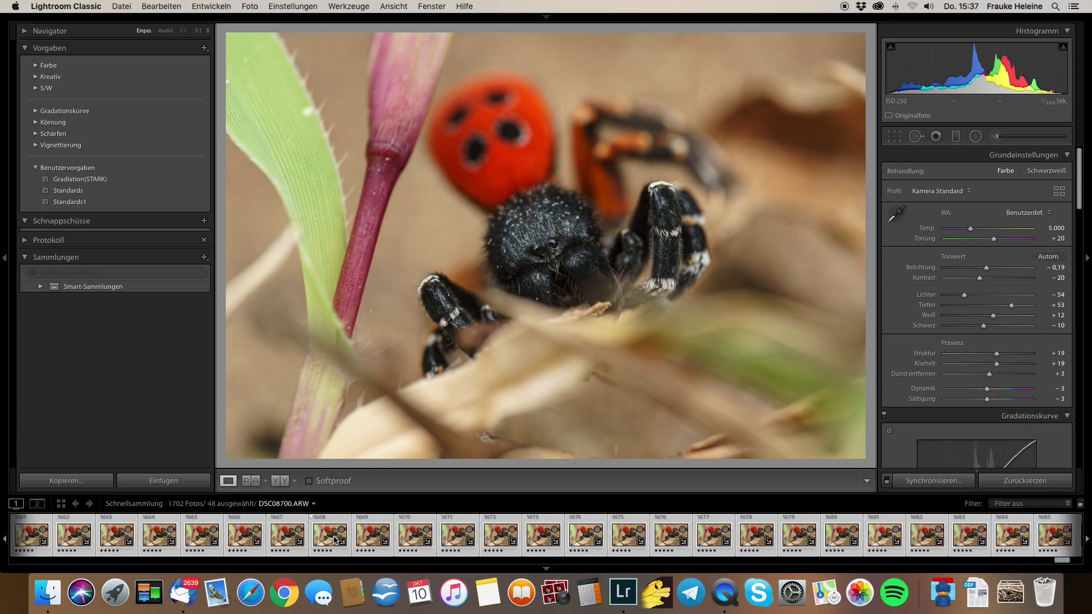
Step: Start exporting the selected photos into a new subfolder named 'RöVidSTa'
right_click(281, 537)
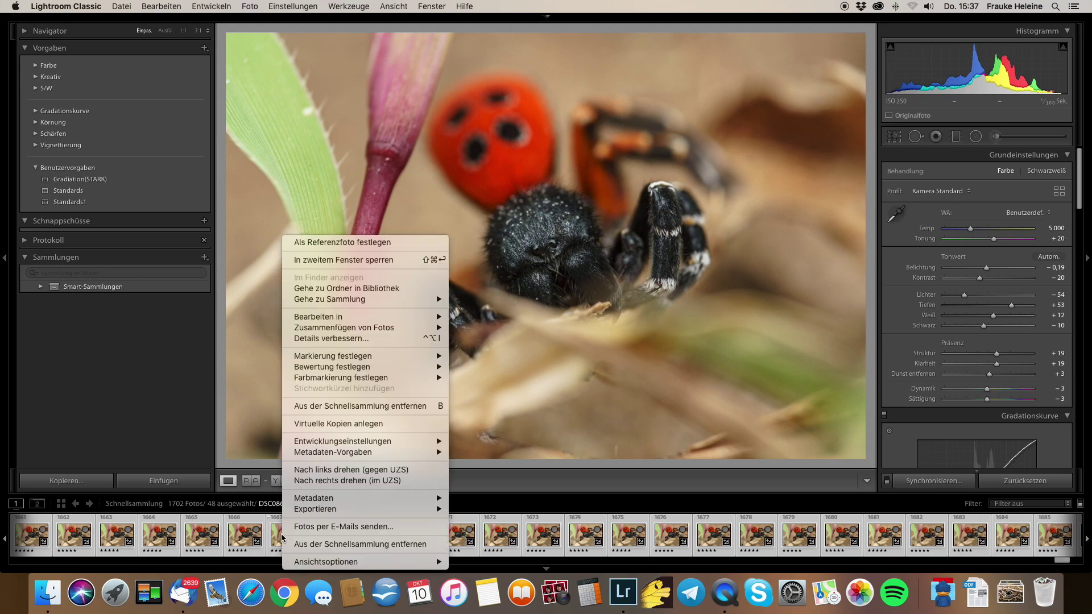
mouse_move(316, 509)
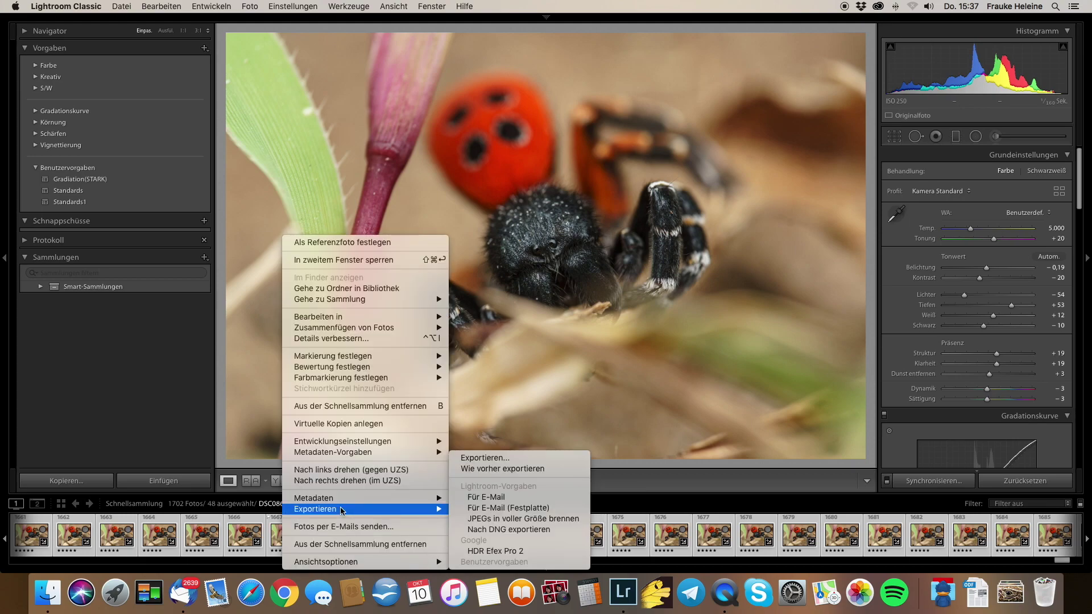
click(490, 461)
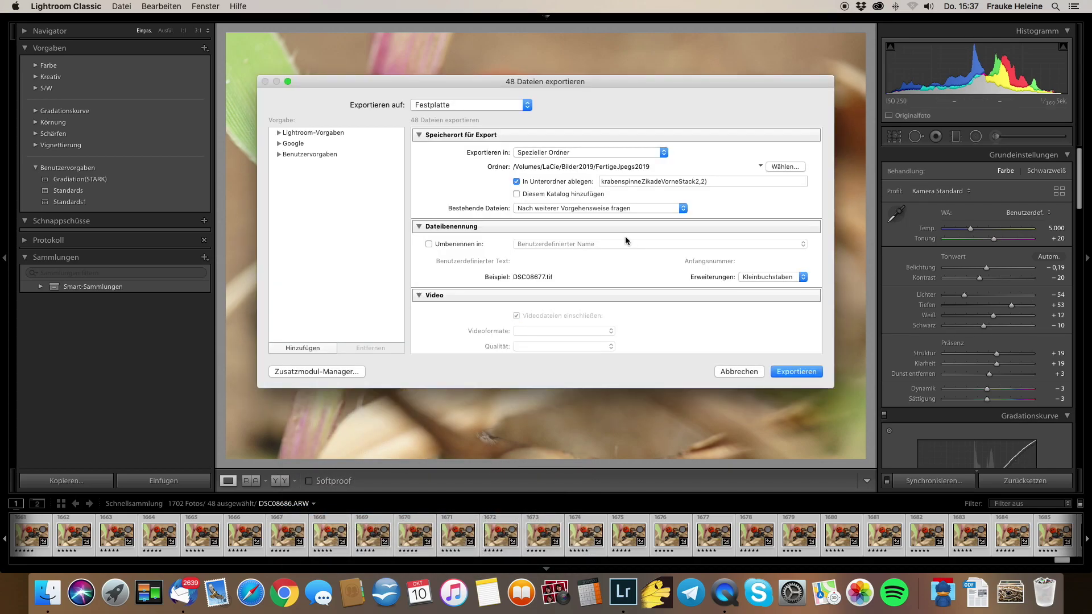
click(717, 182)
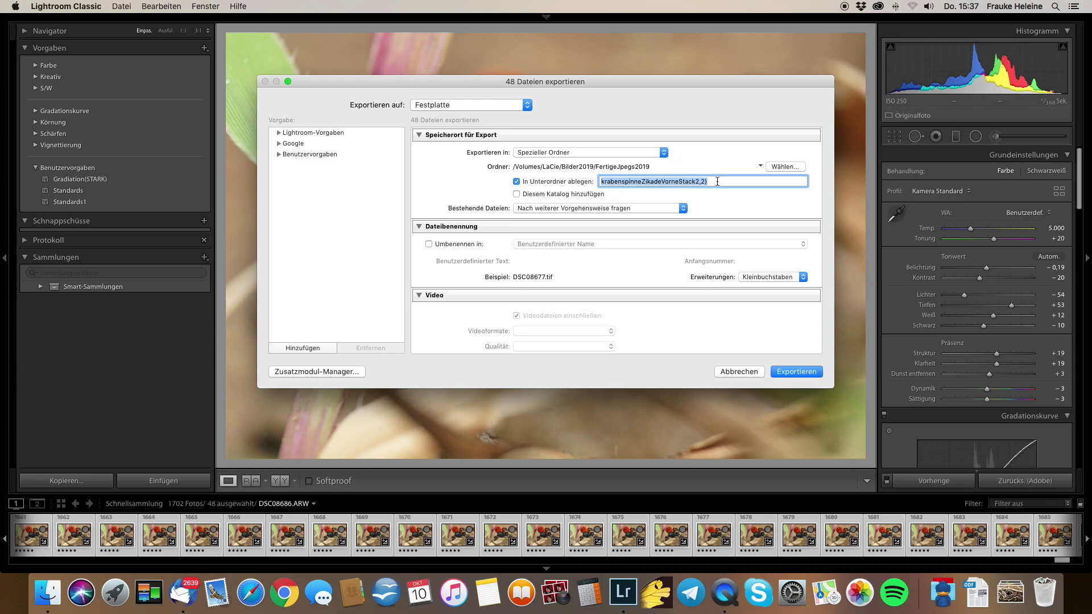
text(Röhrenspinne)
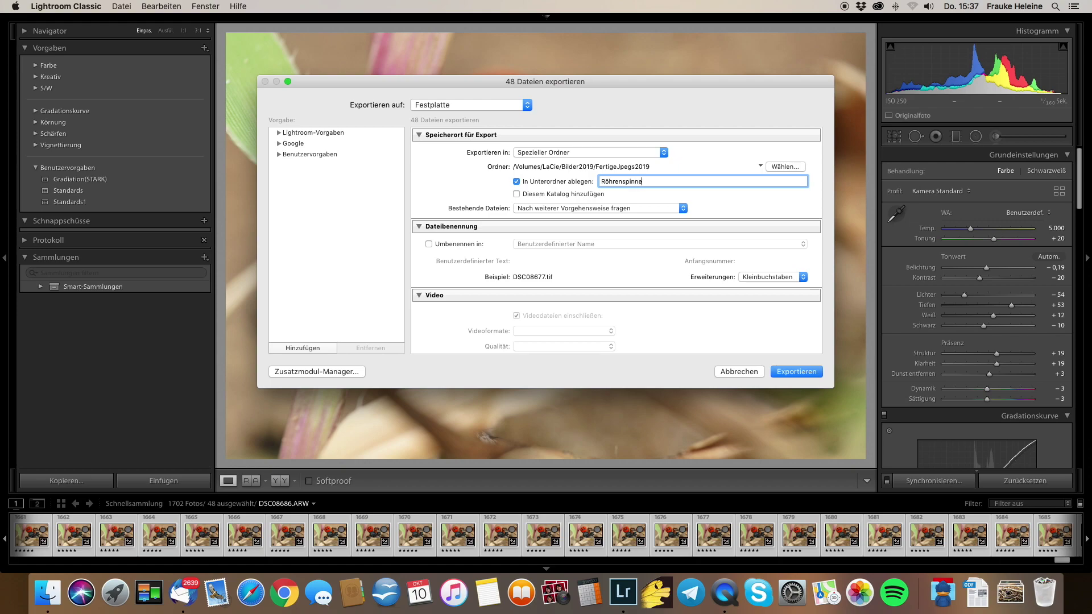
text(VideoSTack)
Step: Export the 48 photos as uncompressed 16-bit sRGB TIFF files at 300 ppi
scroll(597, 196, down, 5)
scroll(590, 193, up, 4)
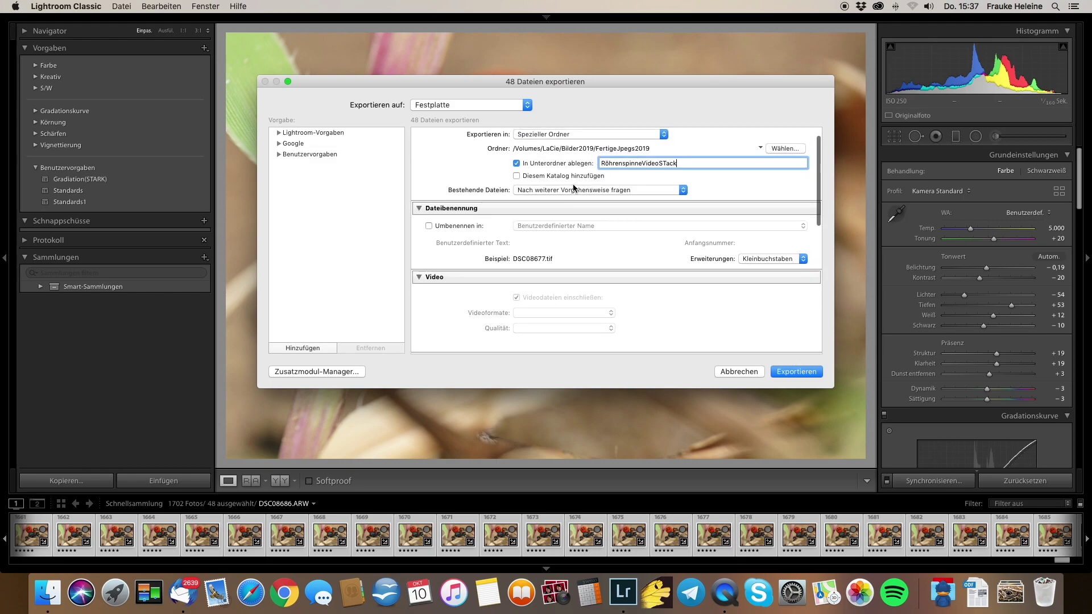
scroll(512, 217, down, 3)
scroll(503, 208, down, 2)
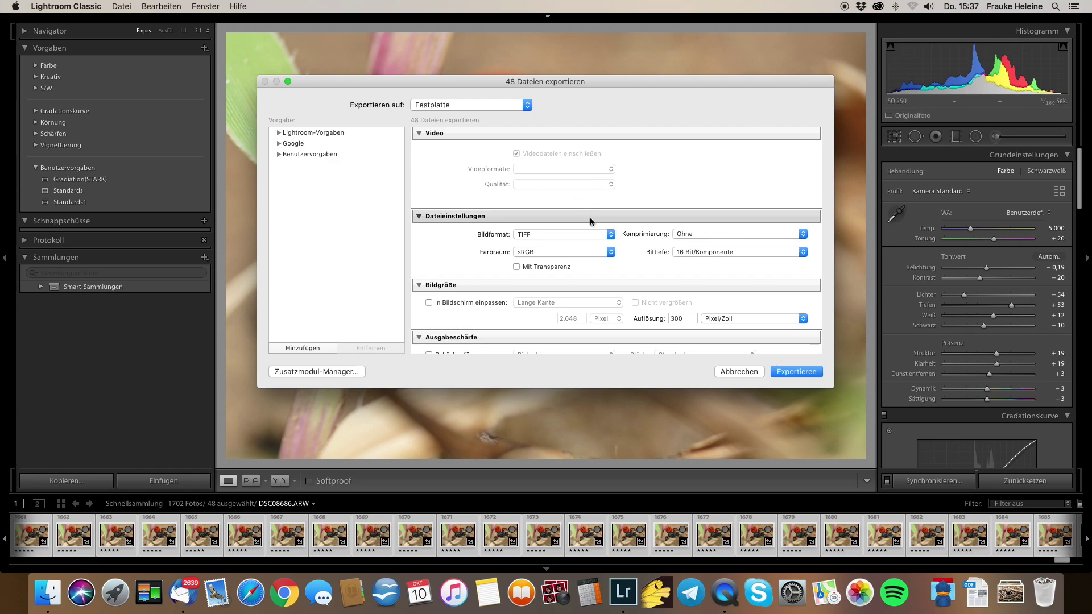
scroll(603, 239, down, 5)
scroll(599, 244, up, 6)
scroll(598, 246, up, 3)
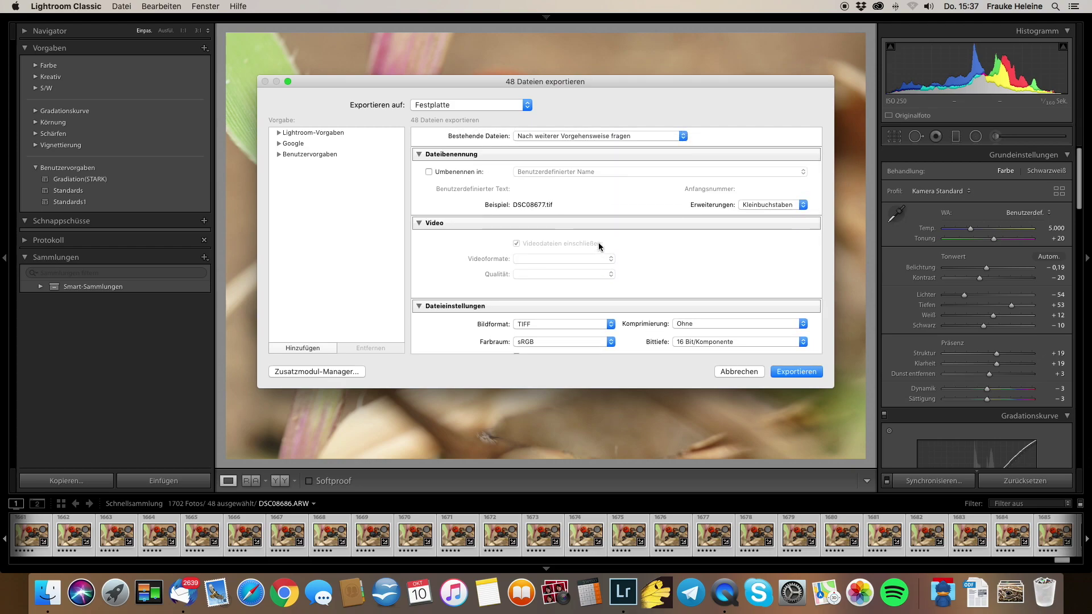
scroll(598, 243, down, 5)
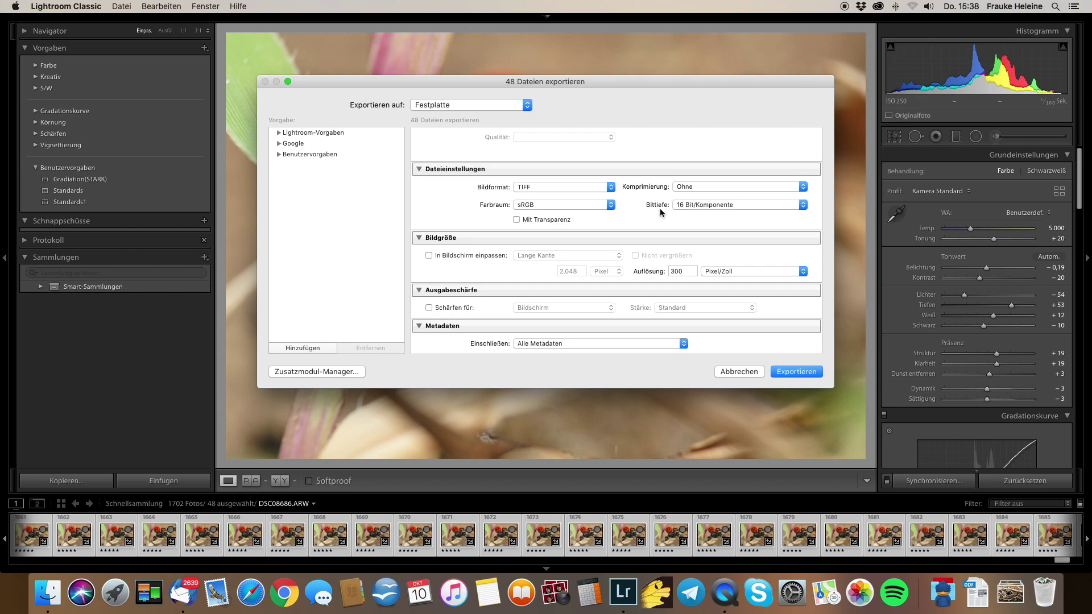
scroll(562, 224, down, 2)
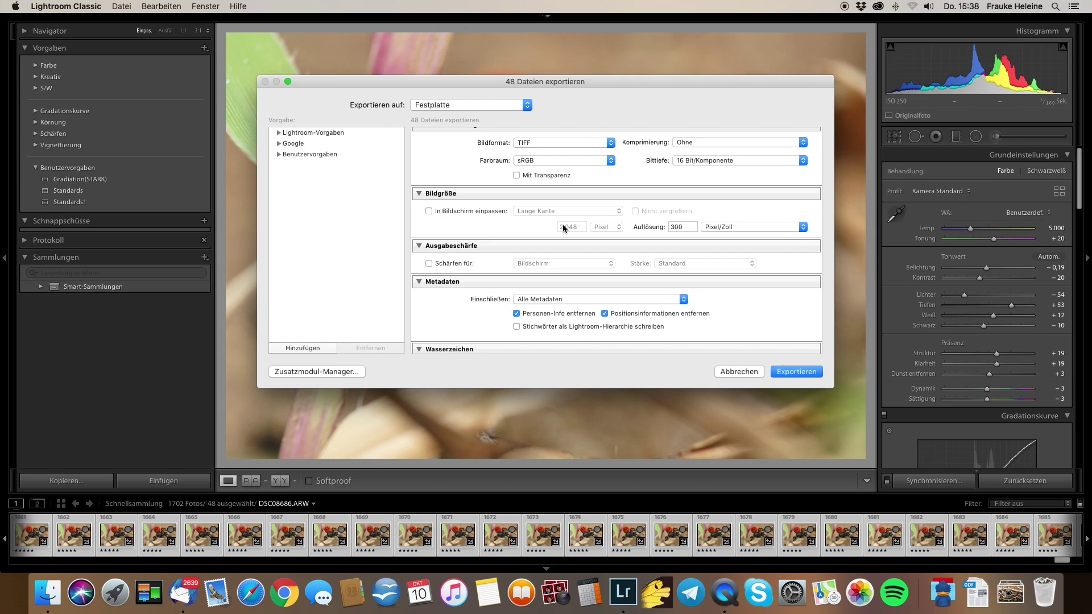
scroll(563, 228, down, 2)
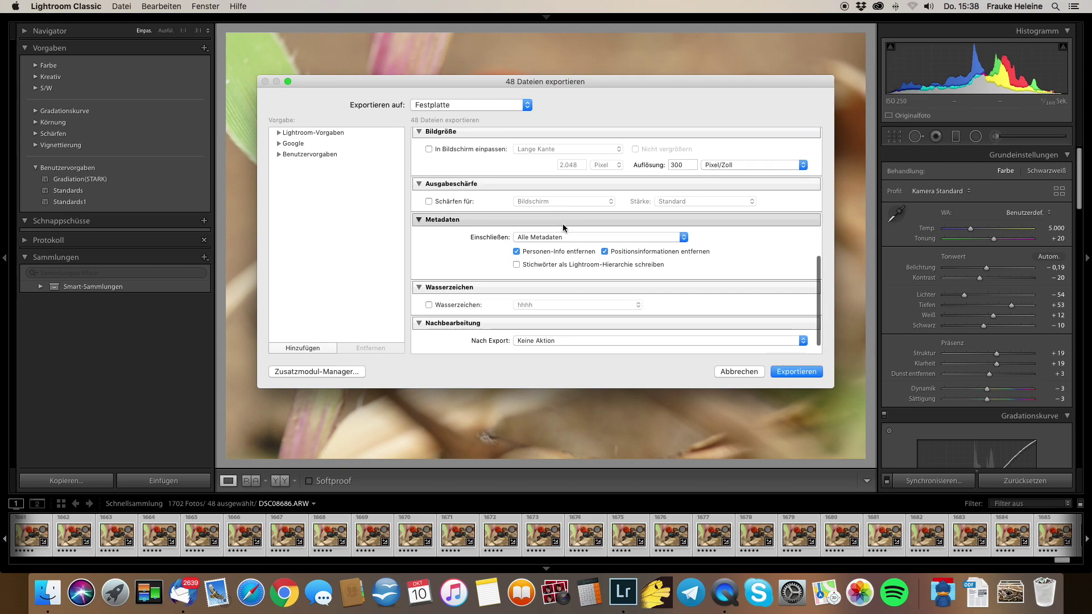
scroll(563, 228, up, 3)
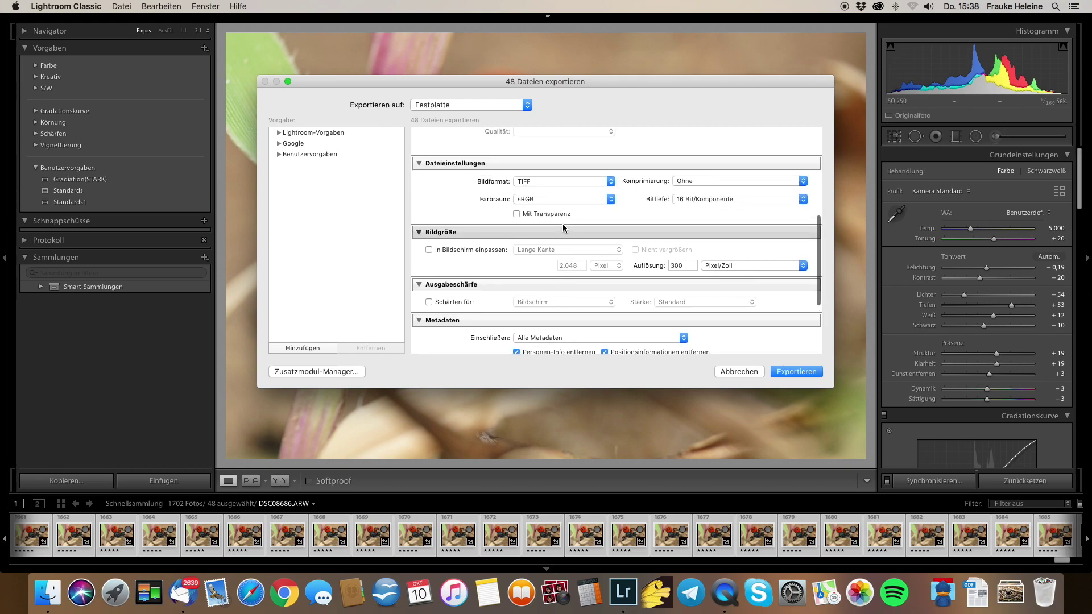
scroll(563, 229, down, 3)
scroll(563, 228, down, 2)
scroll(563, 228, down, 1)
scroll(563, 224, up, 1)
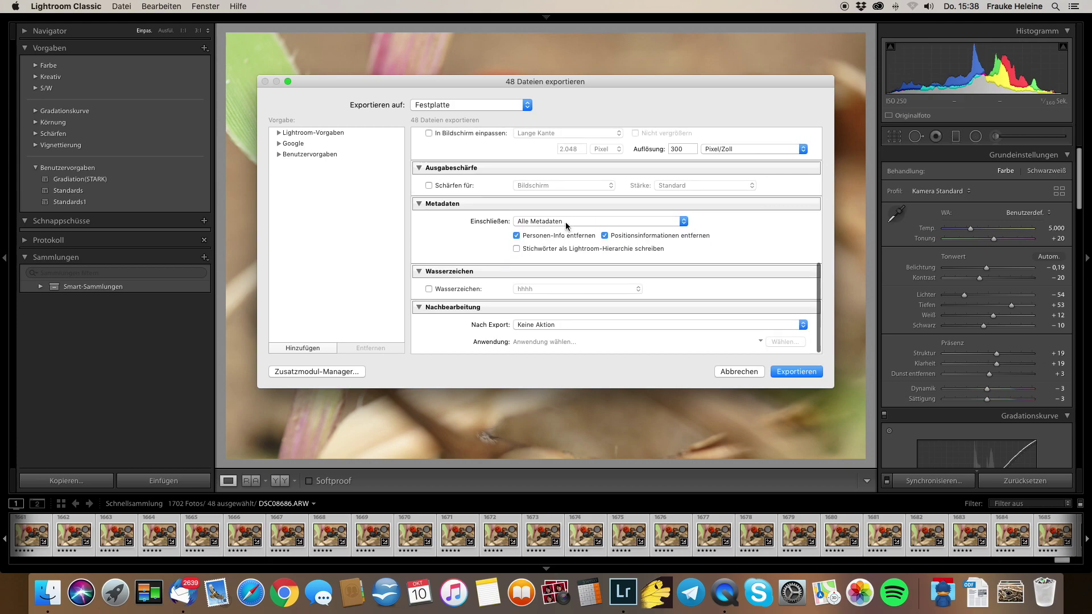
scroll(569, 224, up, 7)
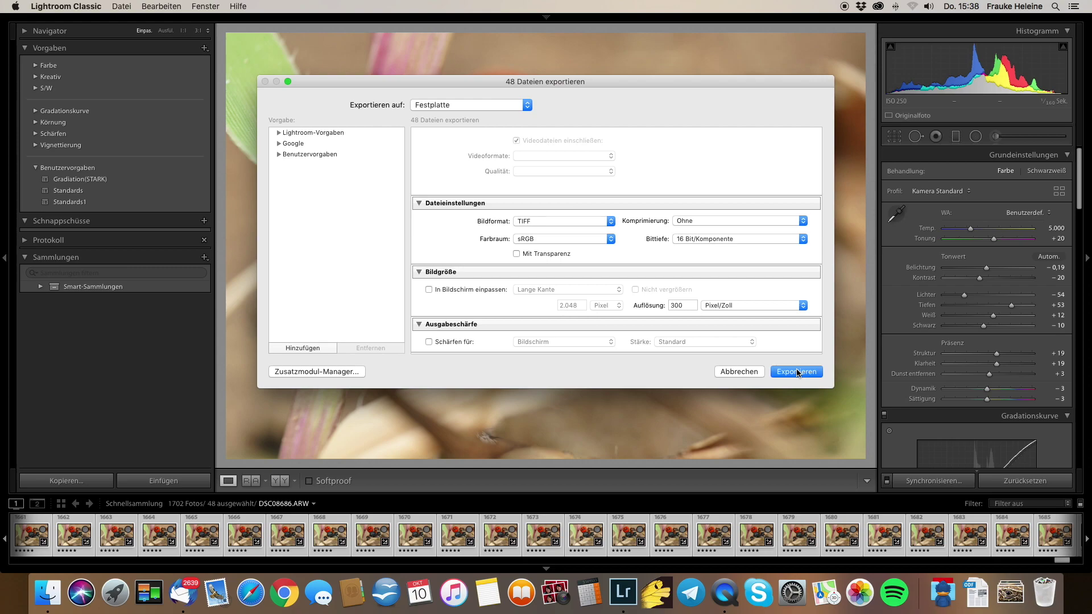
click(797, 372)
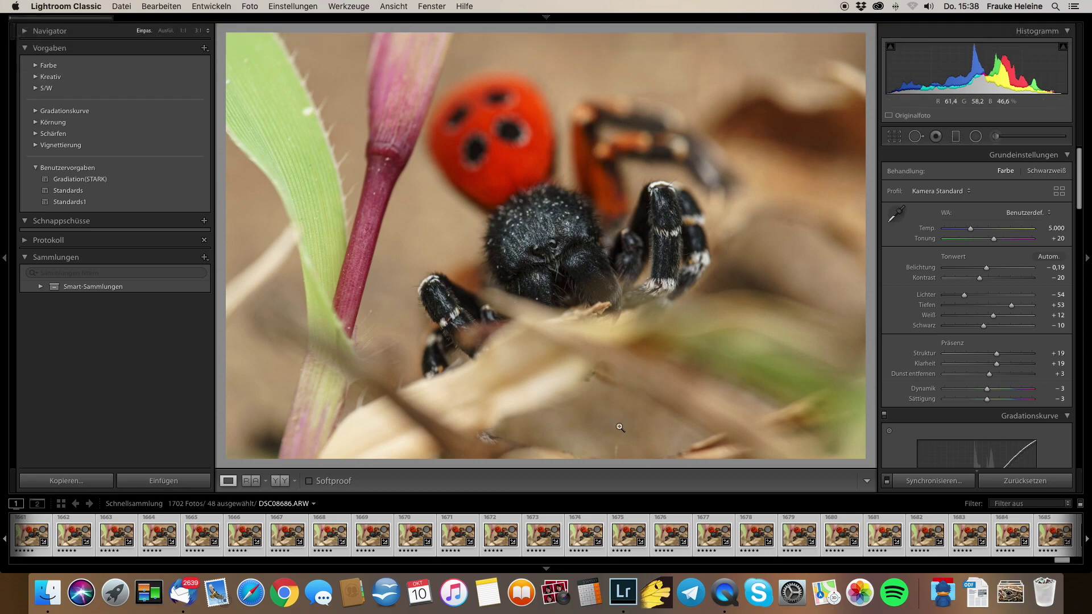
Step: Advance the filmstrip to the next spider photo series and select its first shot
click(841, 536)
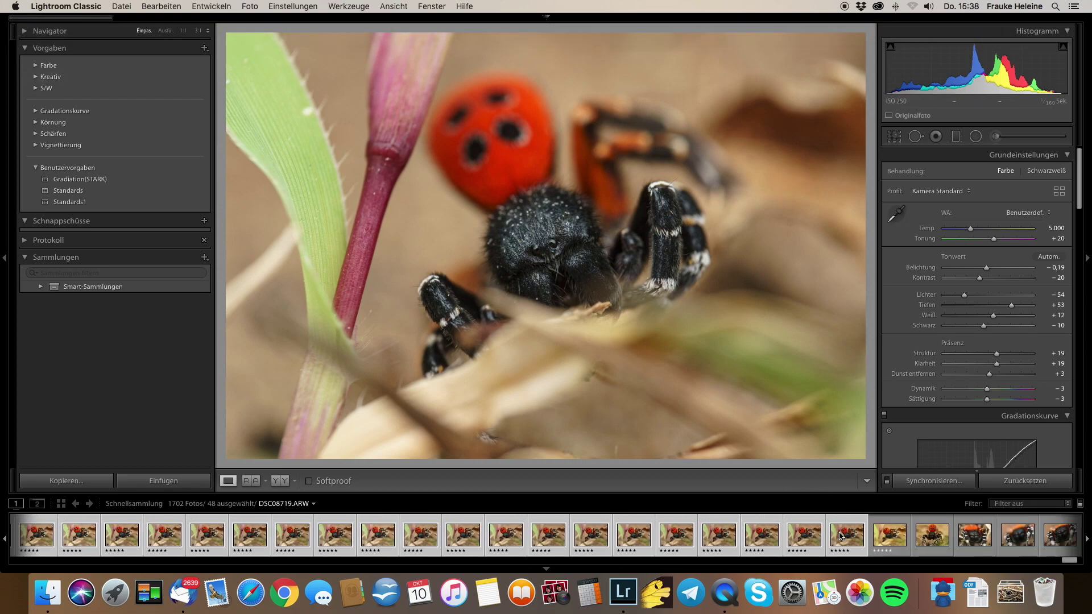
click(771, 536)
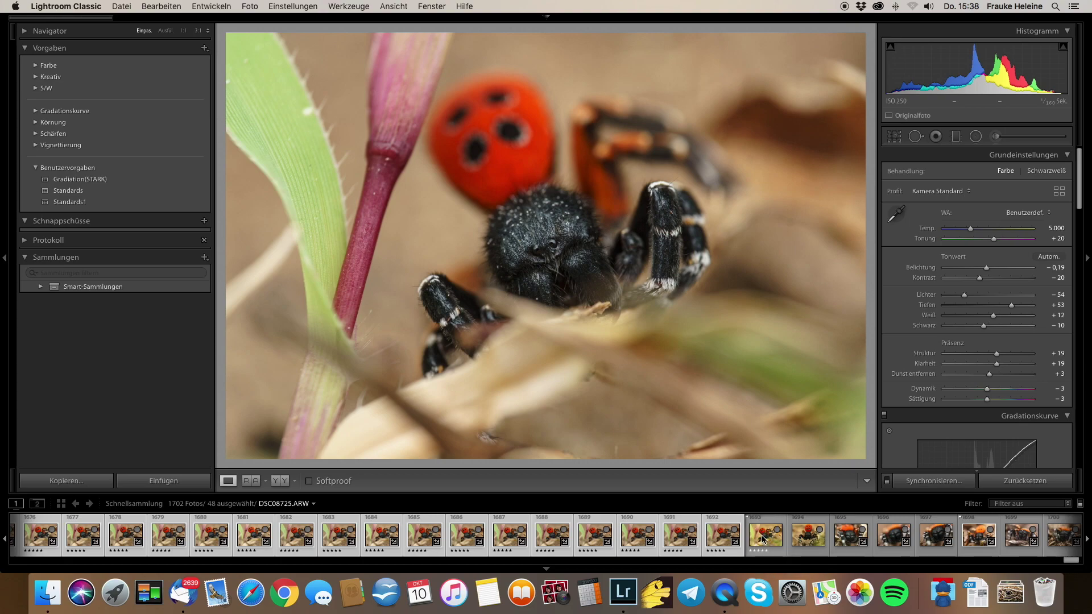
click(763, 540)
Step: Synchronize the develop settings across shots 1692 and 1693
right_click(763, 539)
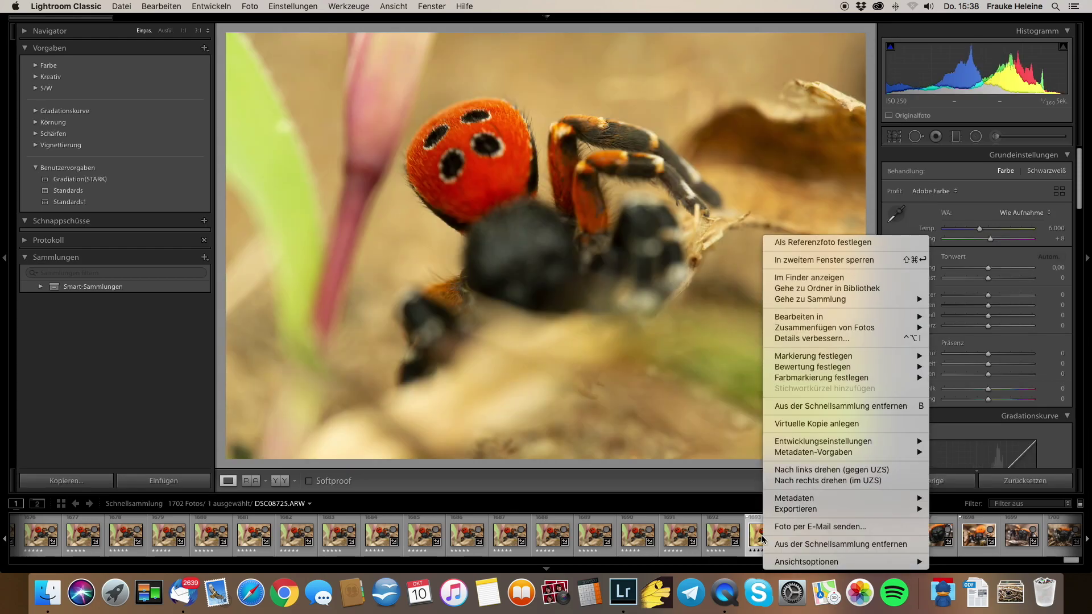
click(713, 538)
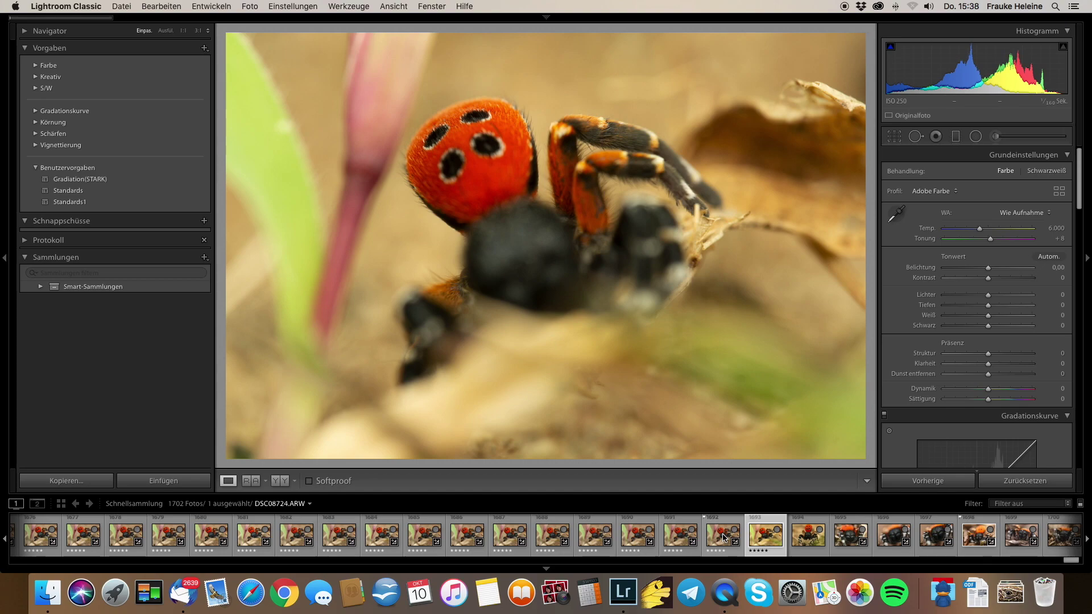
super+click(722, 537)
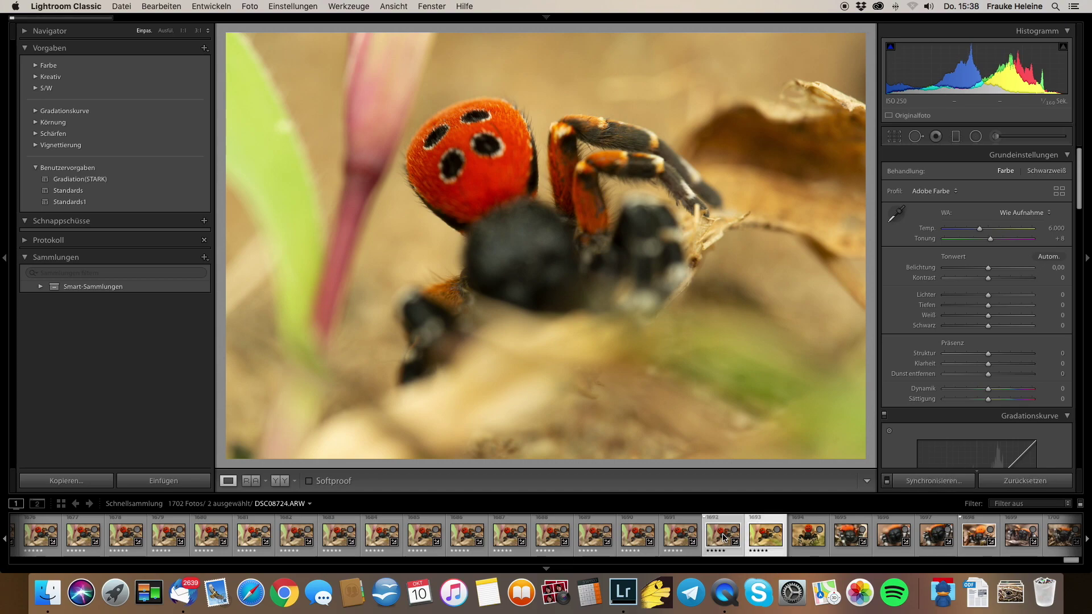
right_click(765, 537)
click(730, 462)
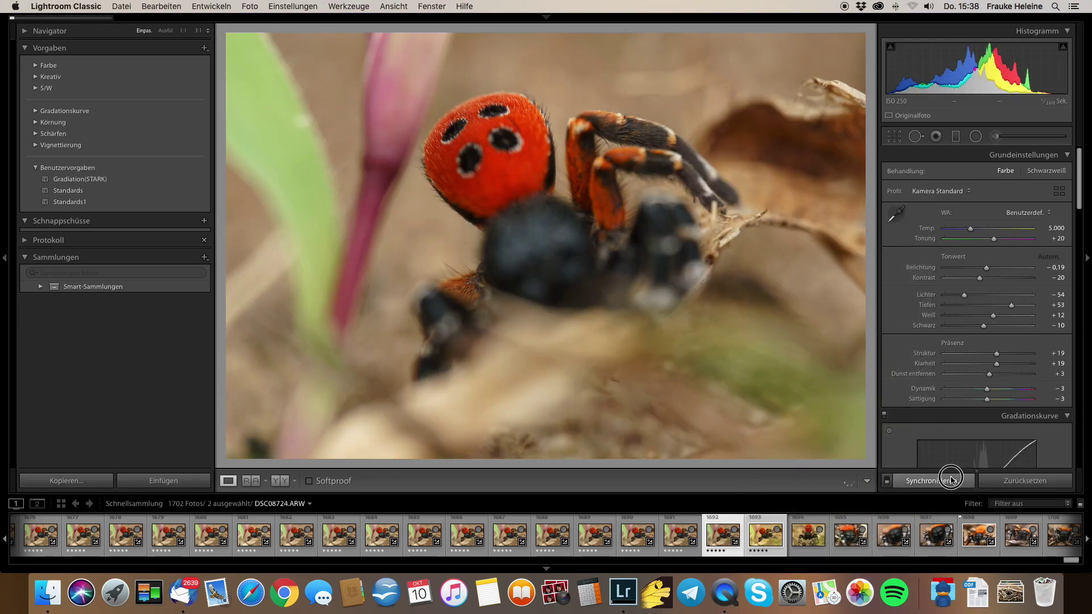
click(942, 479)
click(749, 343)
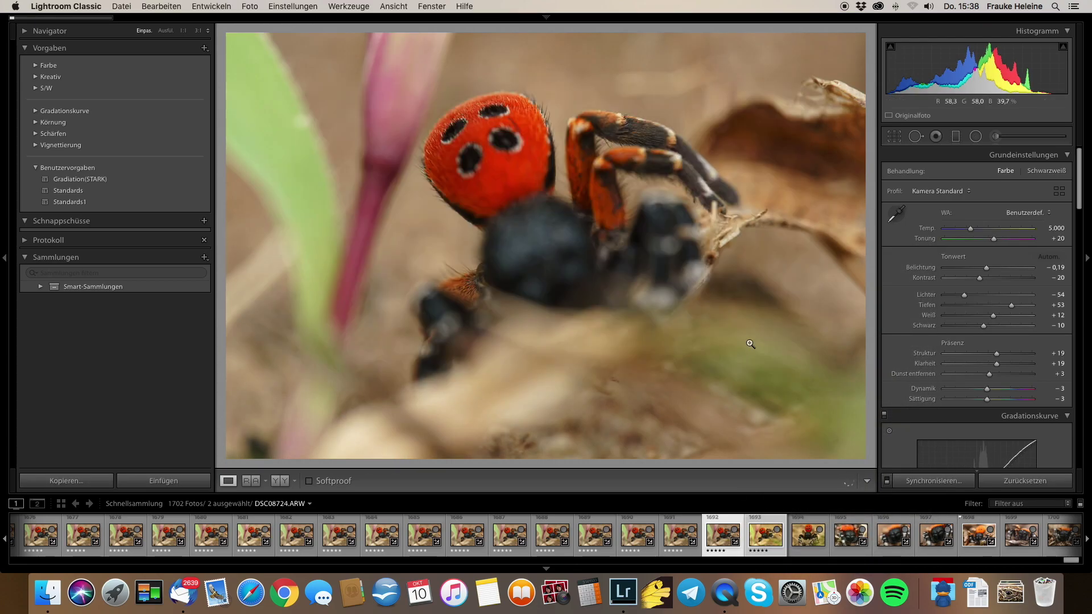
click(762, 537)
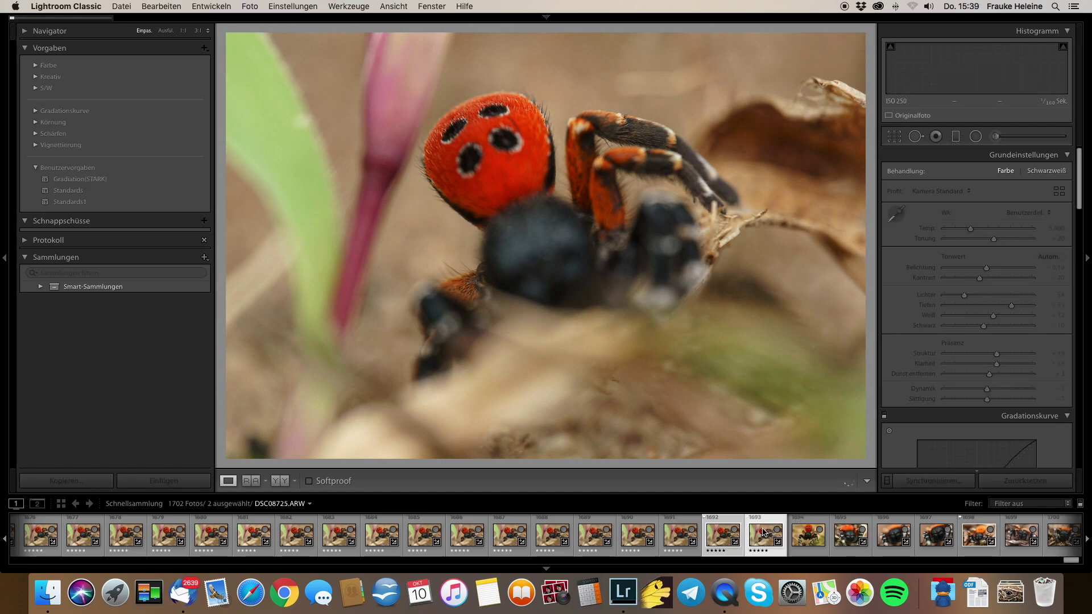
Step: Remove shot 1691 from the quick collection, then reselect the edited shot 1692
click(683, 540)
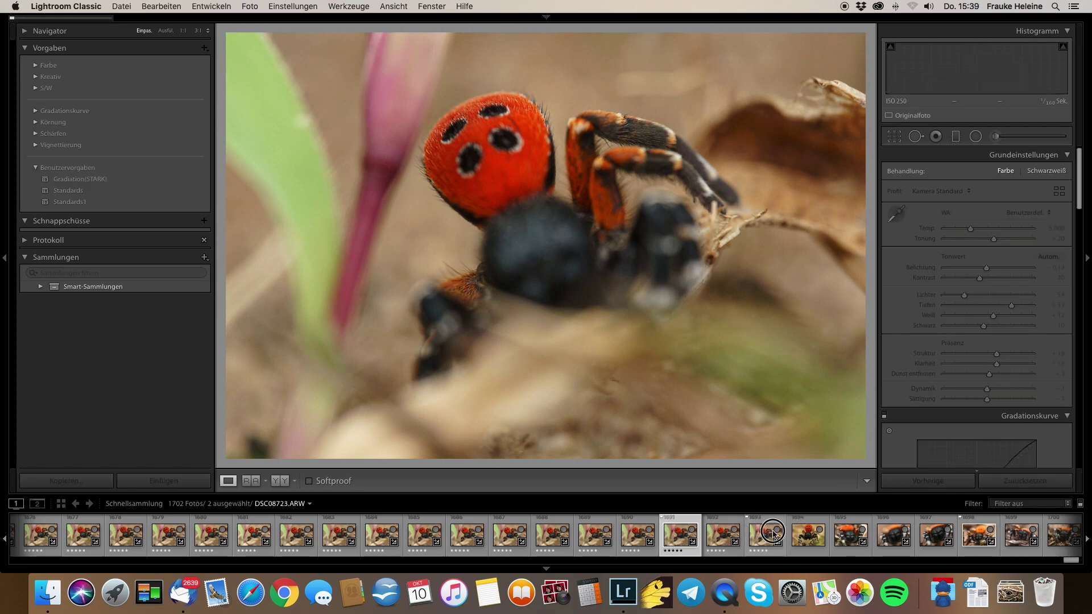
key(Delete)
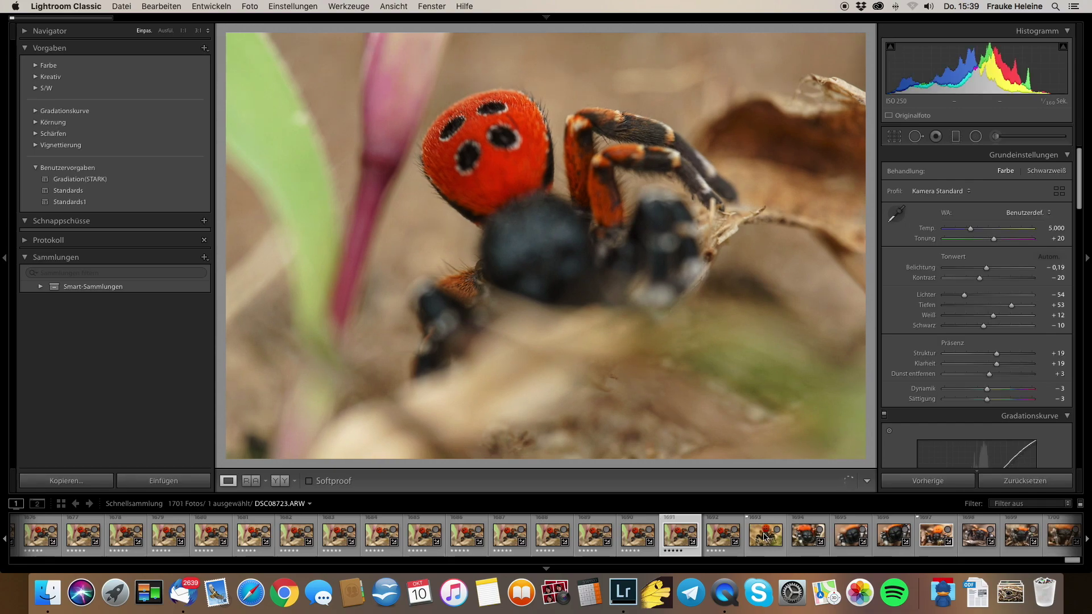
click(720, 536)
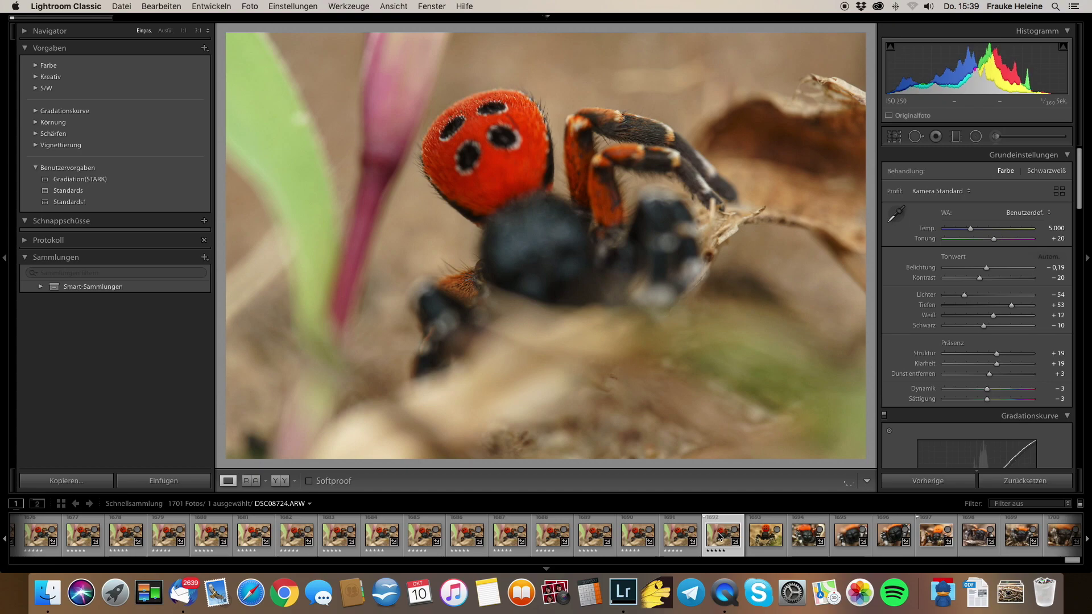
Step: Export shot 1692 with the previous export settings, then display head-on spider shot 1652
right_click(719, 536)
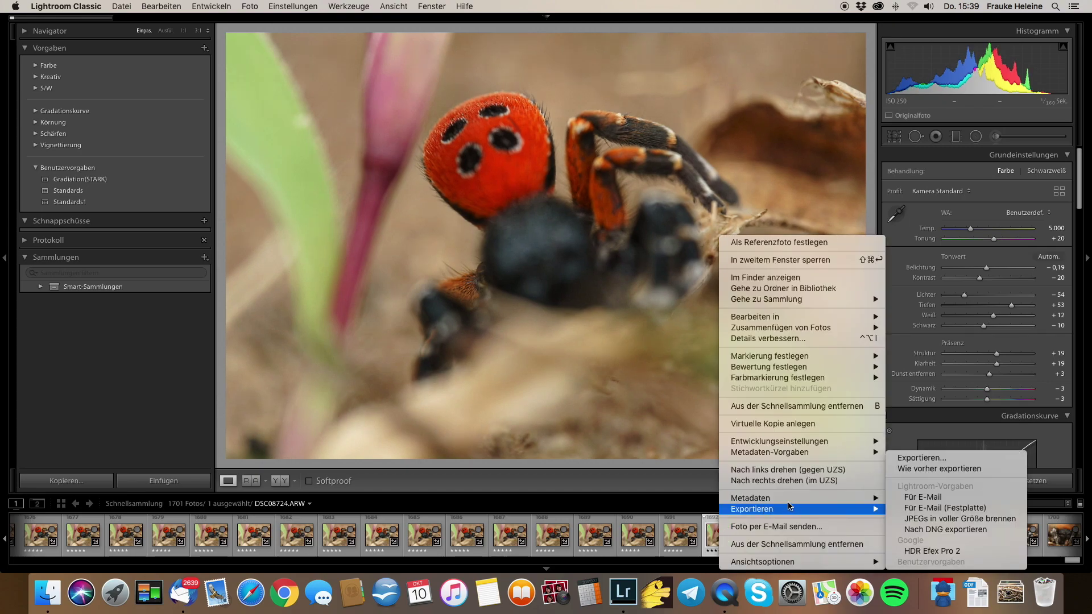
mouse_move(801, 508)
click(924, 469)
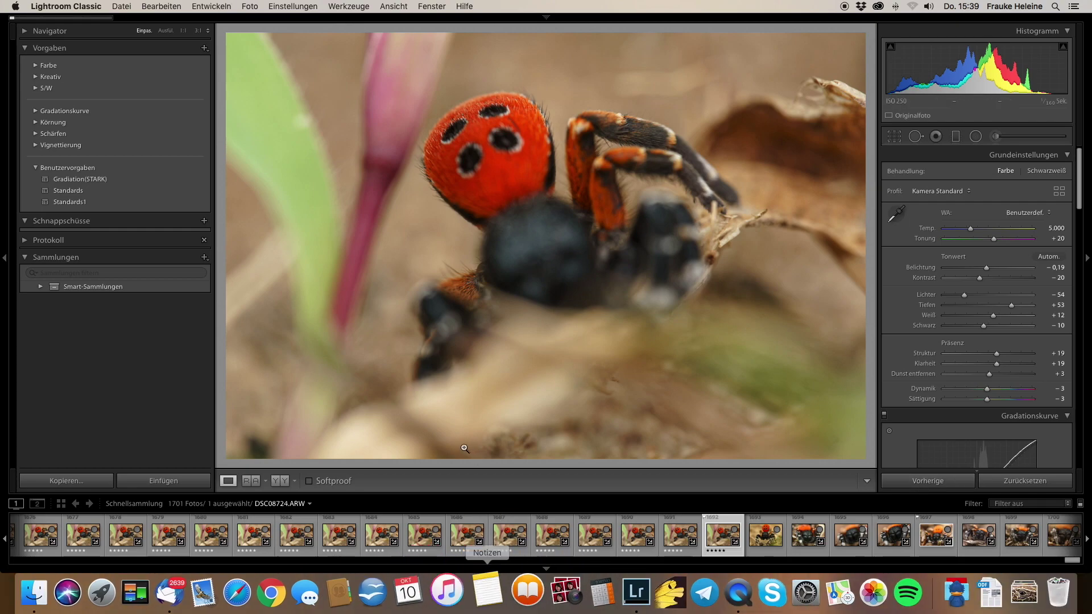
scroll(489, 541, up, 1)
scroll(489, 540, up, 2)
scroll(491, 540, up, 2)
scroll(492, 540, up, 2)
scroll(492, 541, up, 1)
scroll(492, 540, up, 3)
scroll(492, 540, up, 3)
click(615, 535)
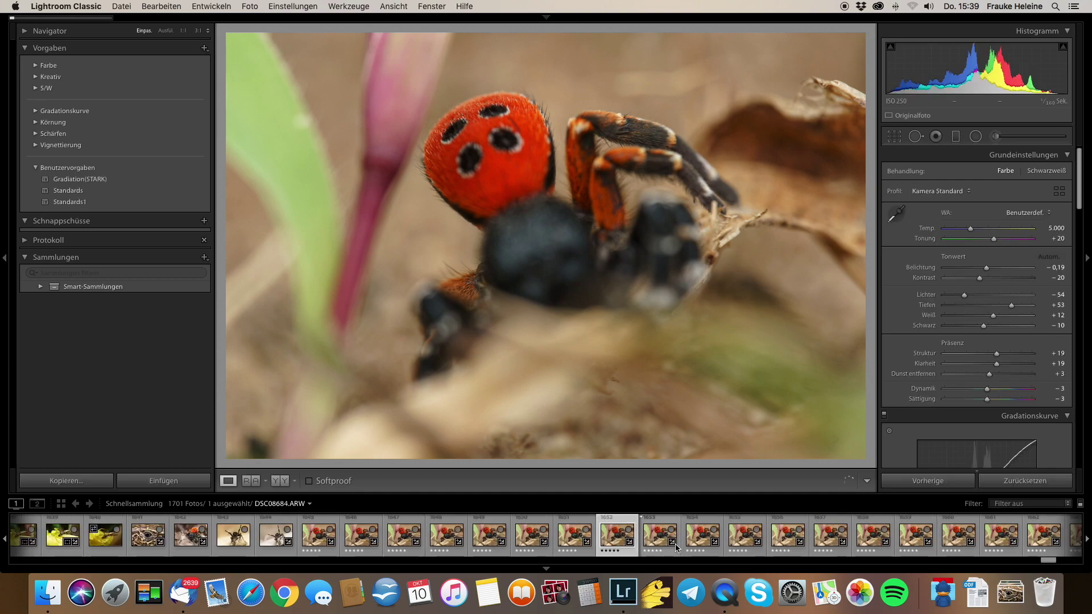
click(701, 539)
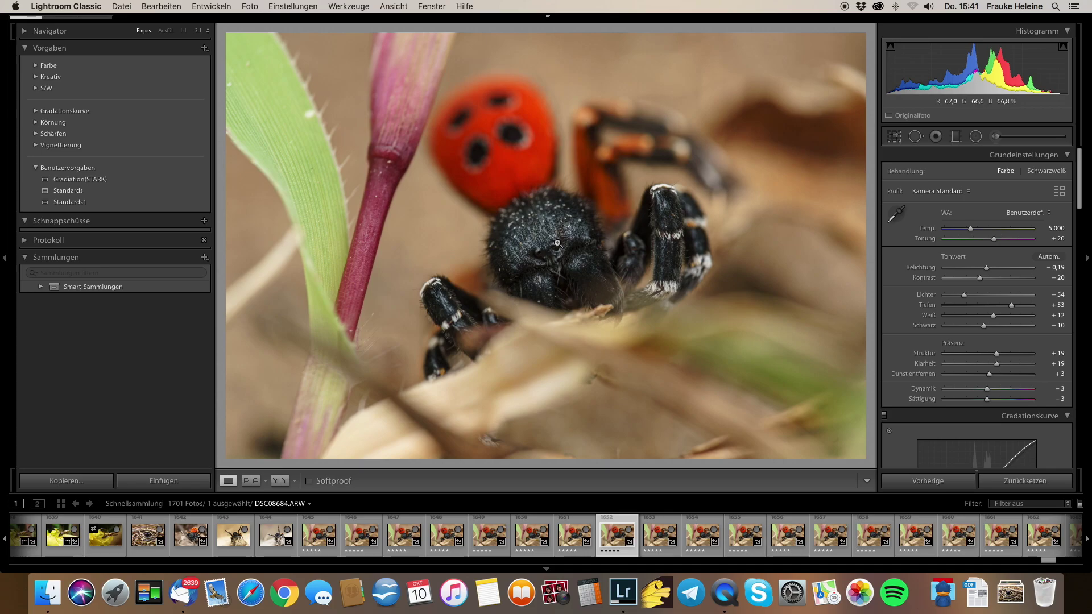
click(557, 243)
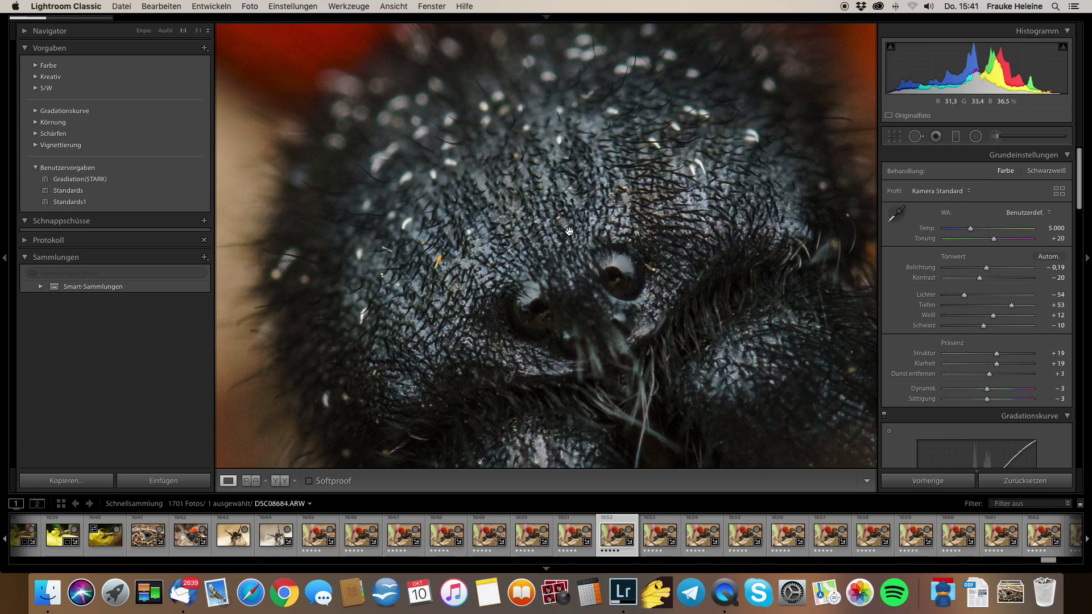
click(569, 231)
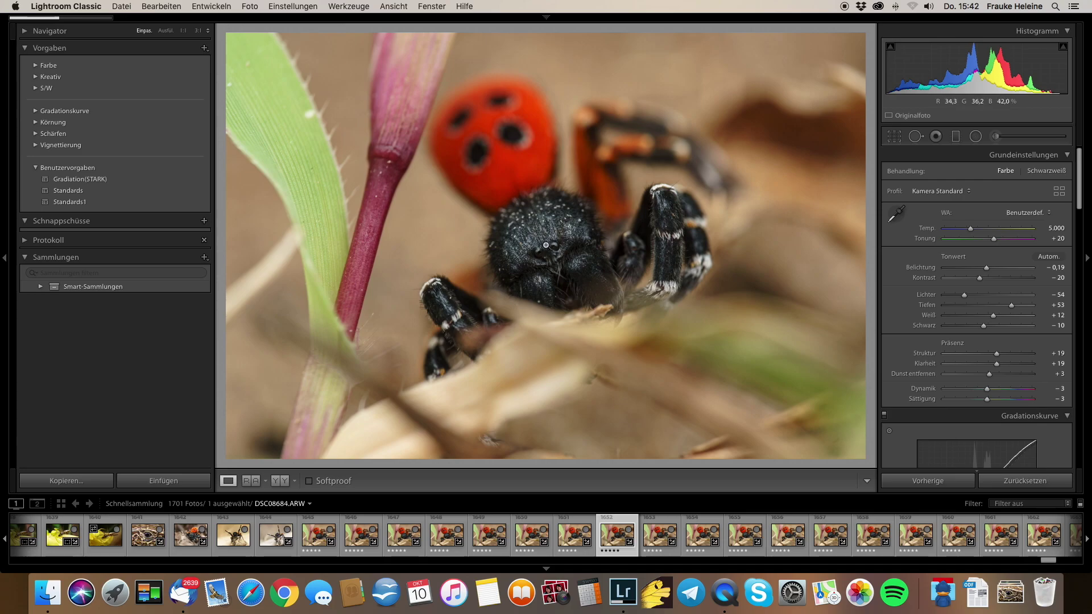
click(547, 247)
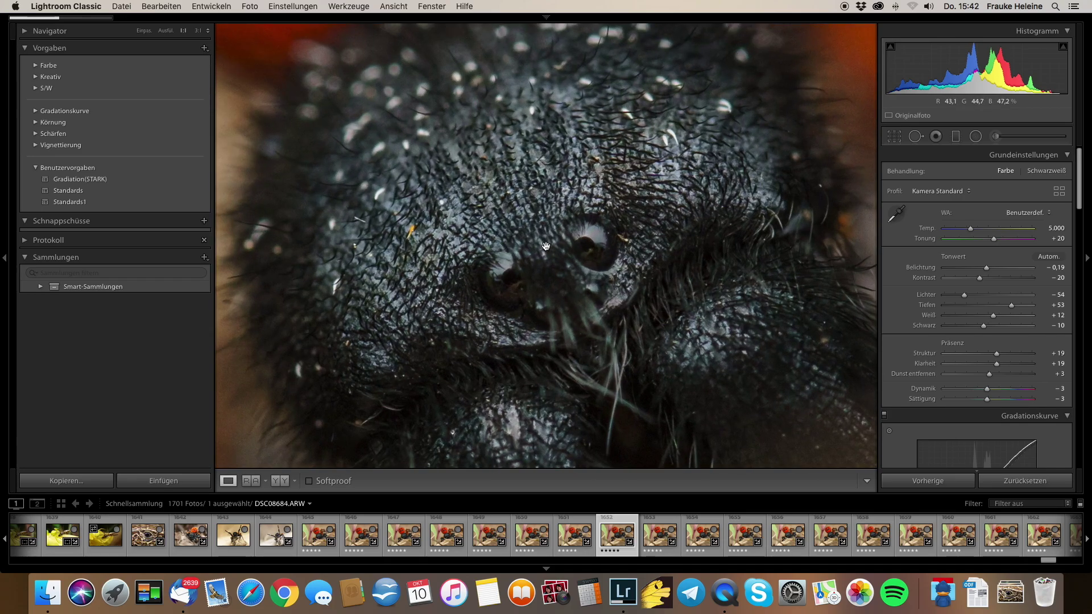
drag(546, 246, 561, 229)
scroll(561, 228, left, 3)
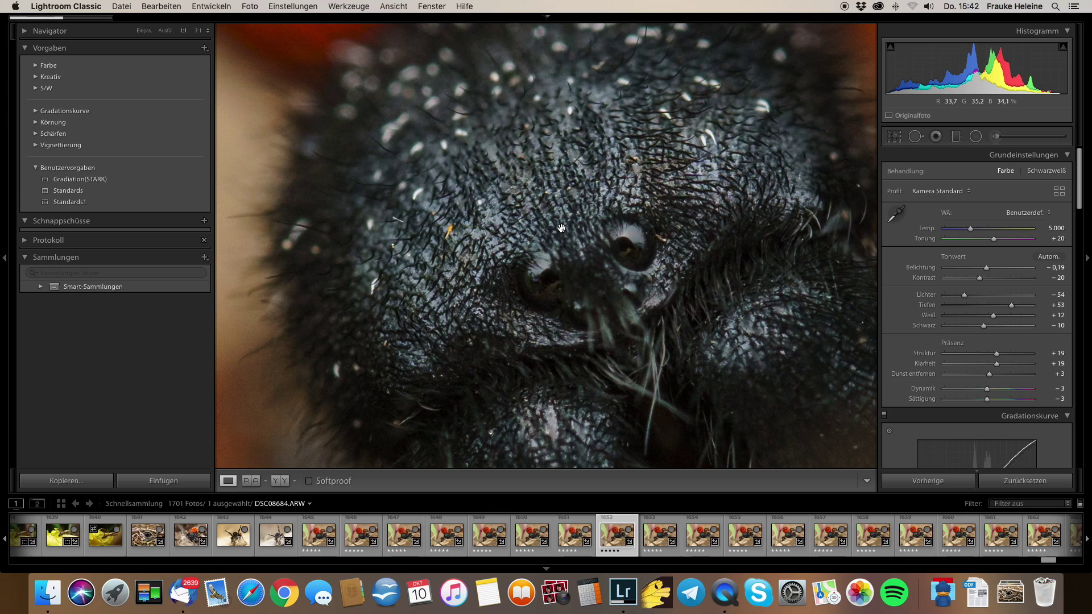
click(561, 228)
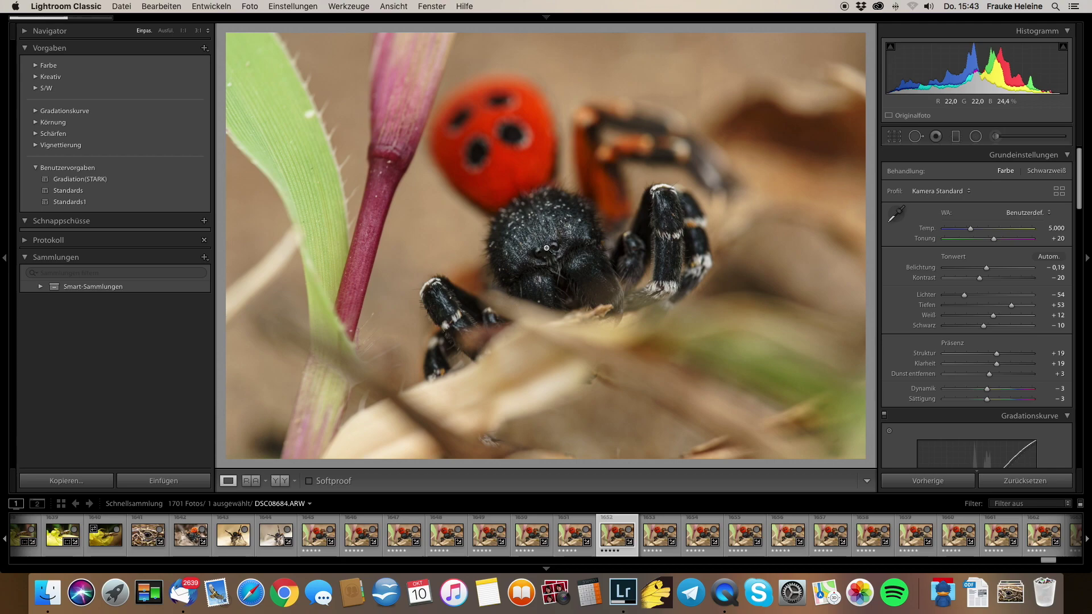
Step: Zoom in on the spider's face, return to full view, and open the Lightroom Classic menu
click(548, 247)
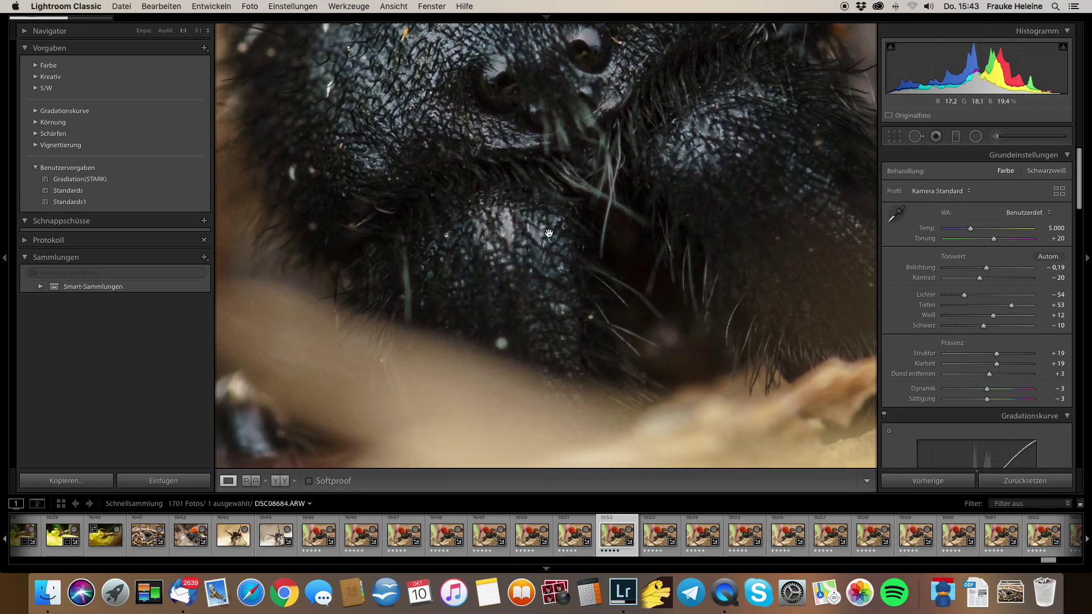
click(548, 233)
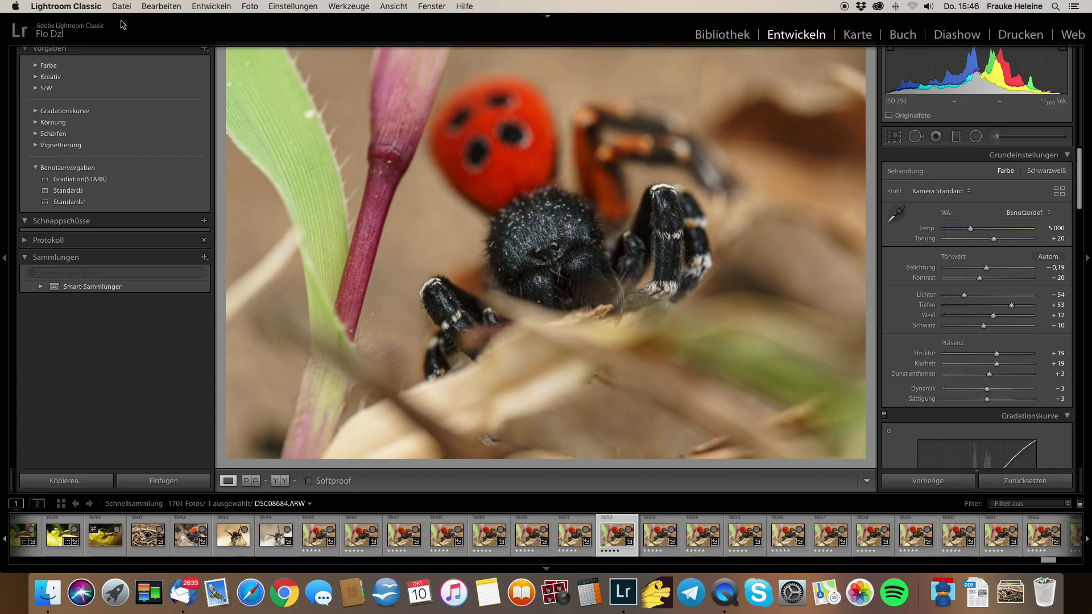
click(78, 6)
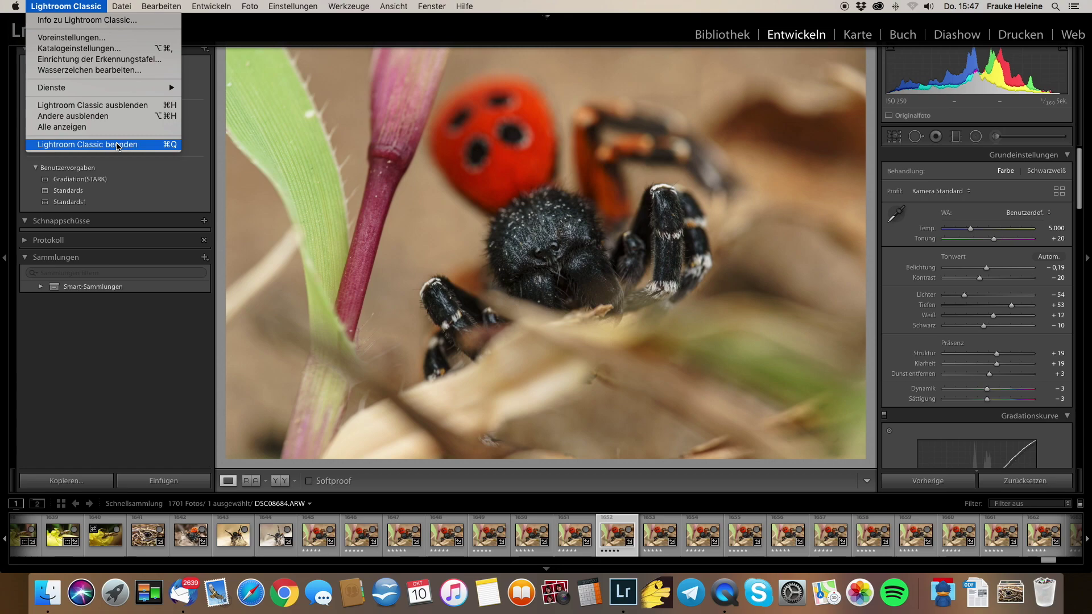
Step: Quit Lightroom Classic, confirm with Ja, and launch Zerene Stacker from the Dock
click(118, 145)
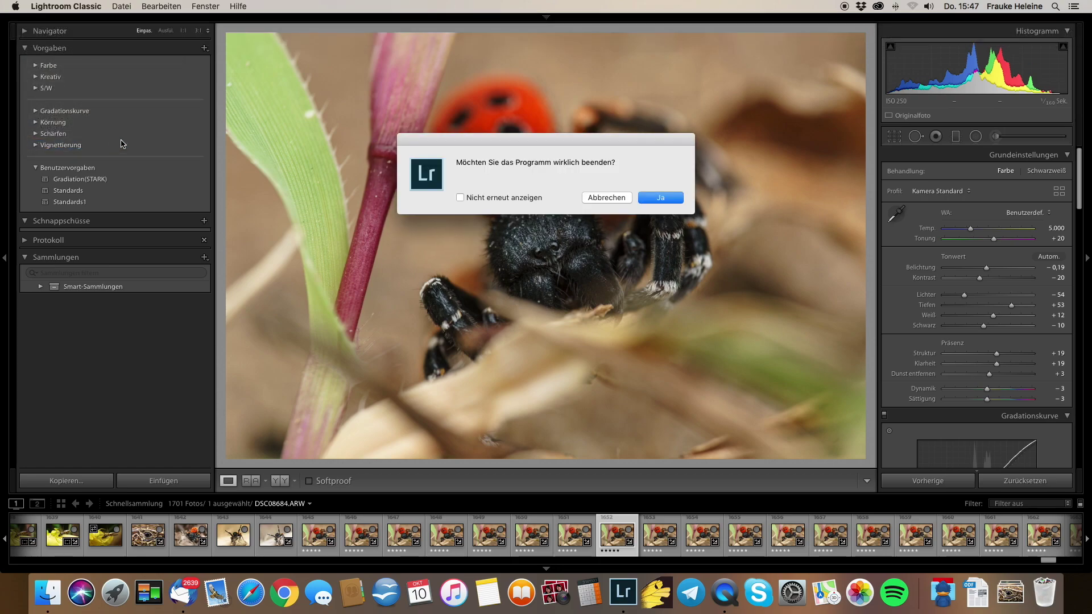
click(664, 197)
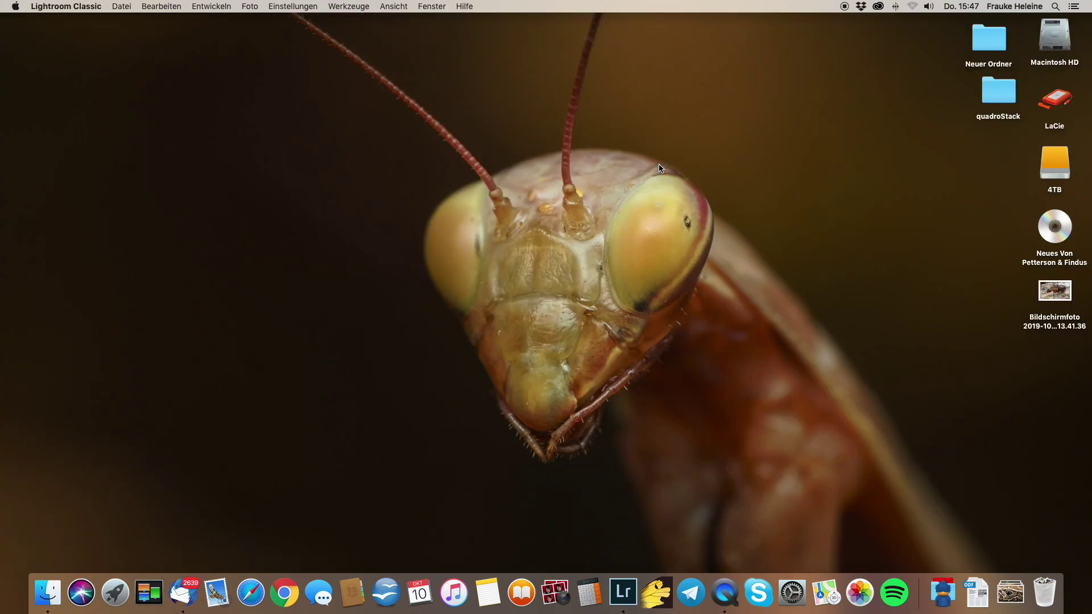
click(660, 575)
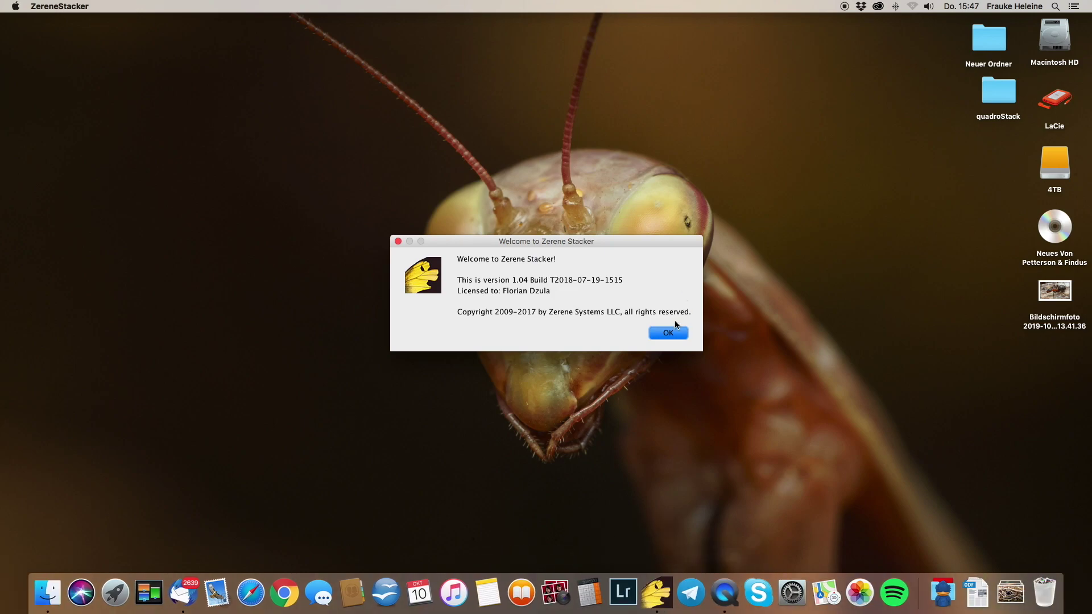
Step: Dismiss Zerene Stacker's welcome message and open the LaCie drive in Finder
click(672, 334)
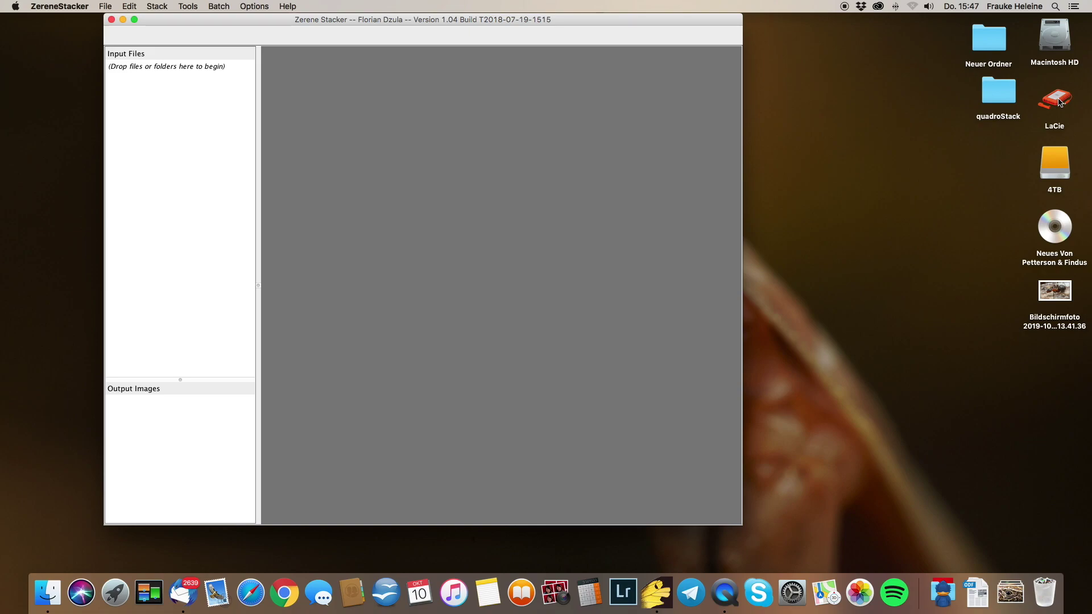
double_click(1056, 100)
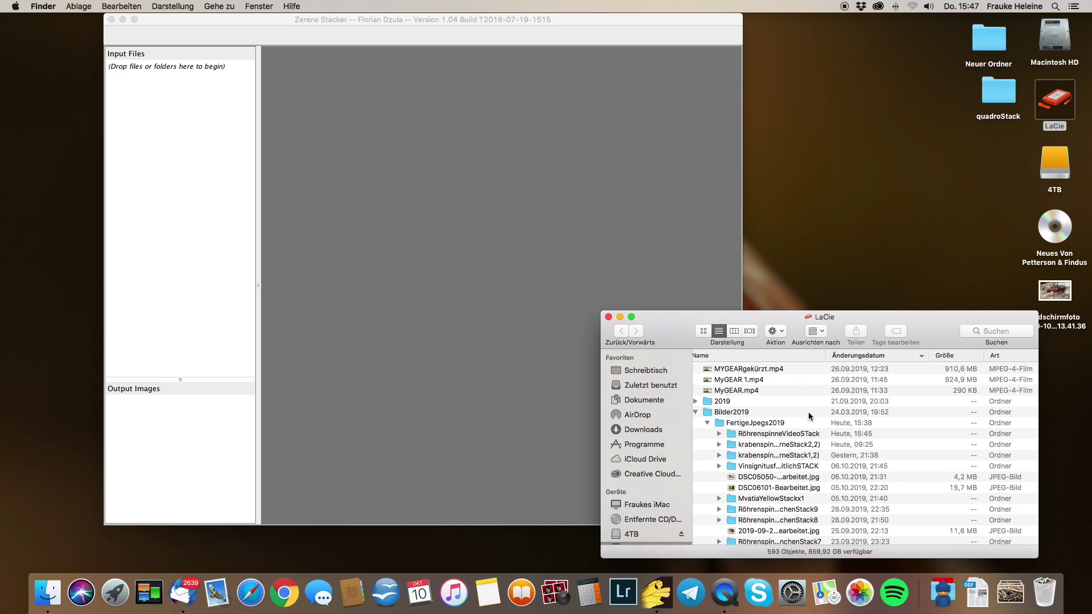
Step: Drag all 48 TIFs from RöhrenspinneVideoSTack onto Zerene's Input Files panel, then close the folder
click(777, 434)
double_click(779, 433)
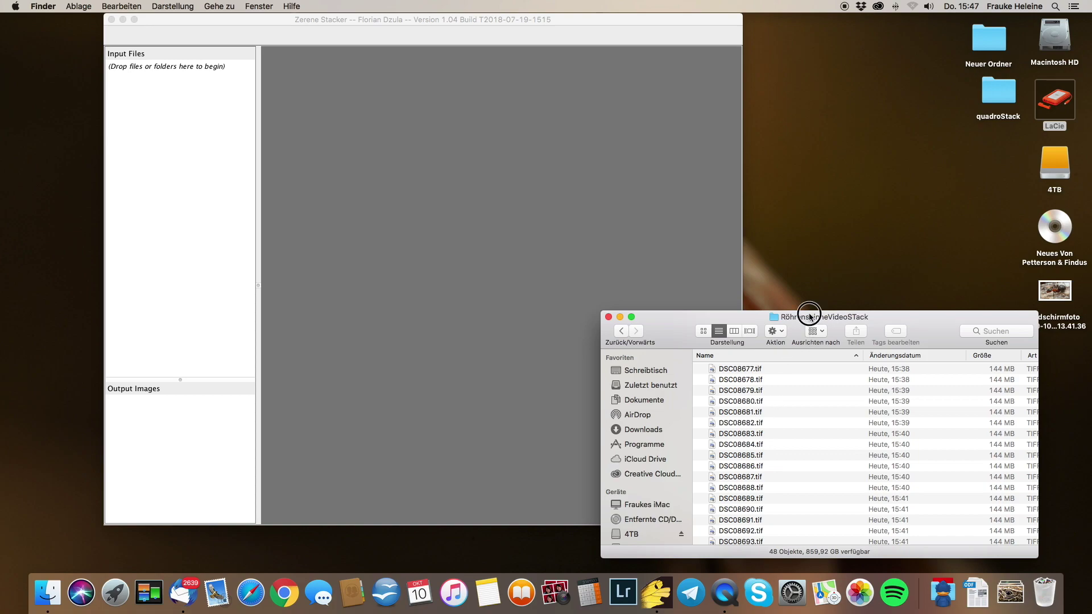
drag(812, 314, 840, 17)
click(814, 148)
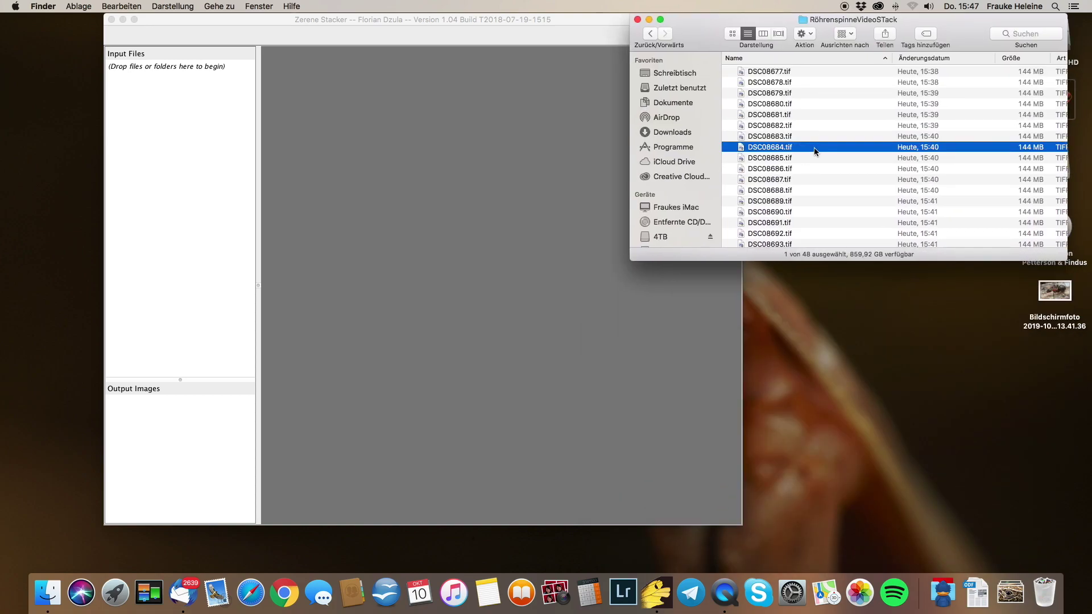
key(super+a)
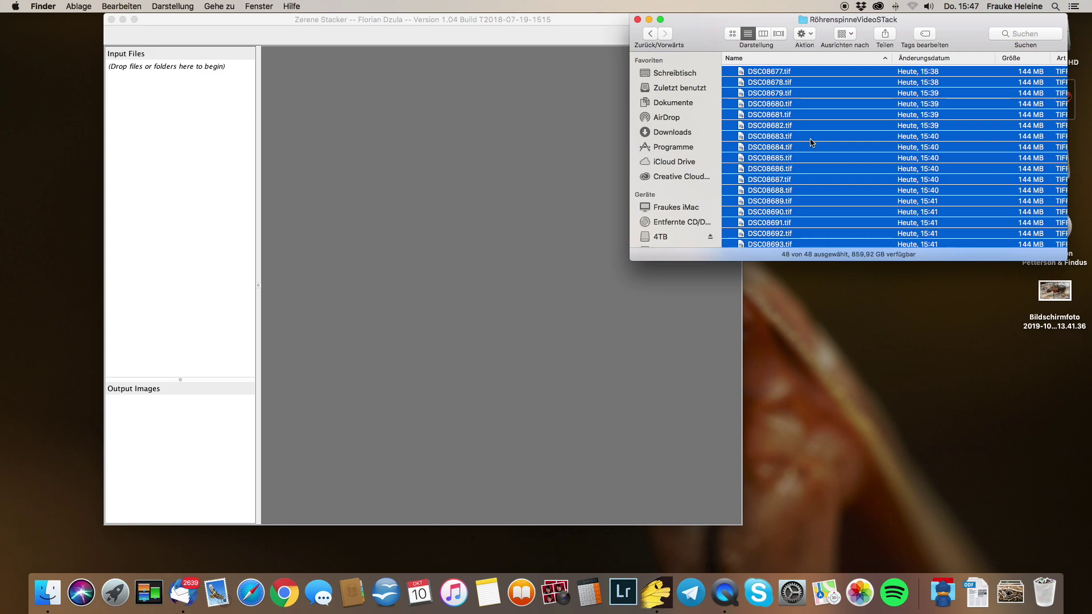
scroll(811, 145, down, 5)
scroll(812, 144, up, 10)
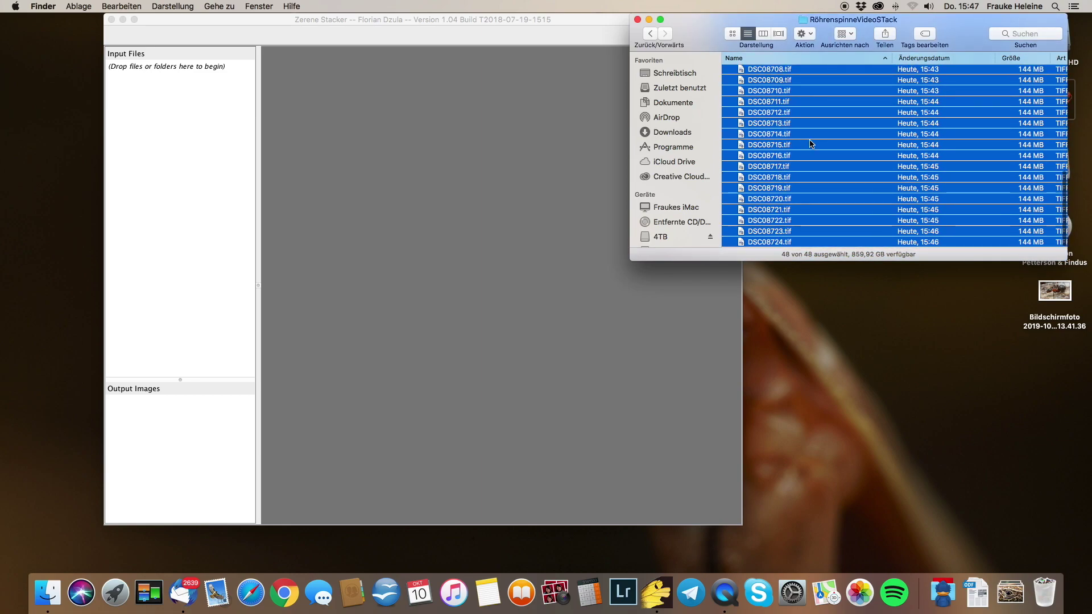
scroll(812, 144, down, 5)
scroll(812, 144, down, 5)
scroll(812, 144, down, 2)
drag(812, 144, 202, 199)
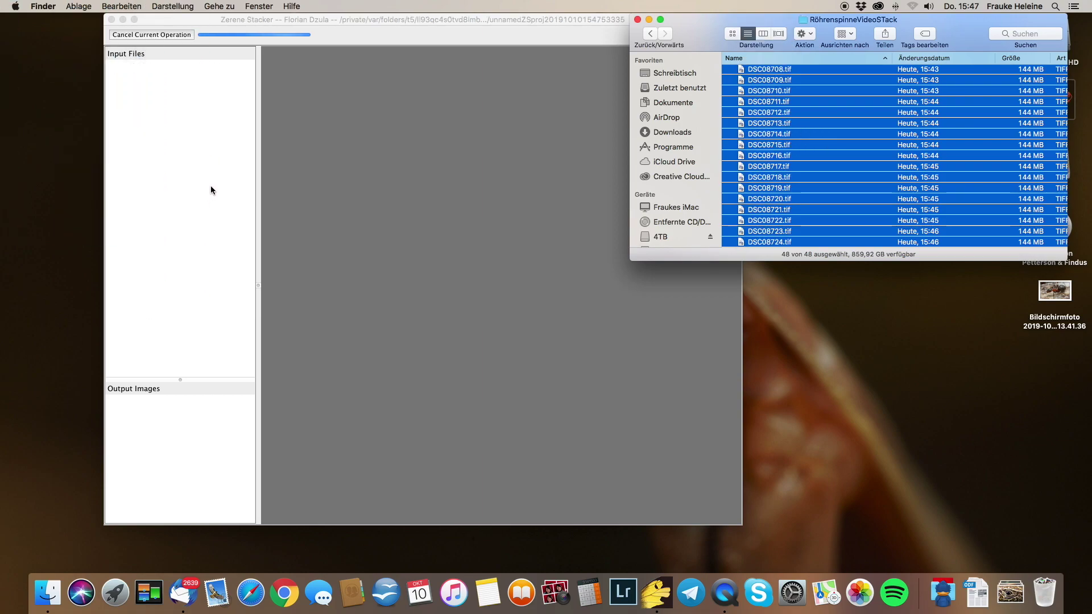
click(638, 20)
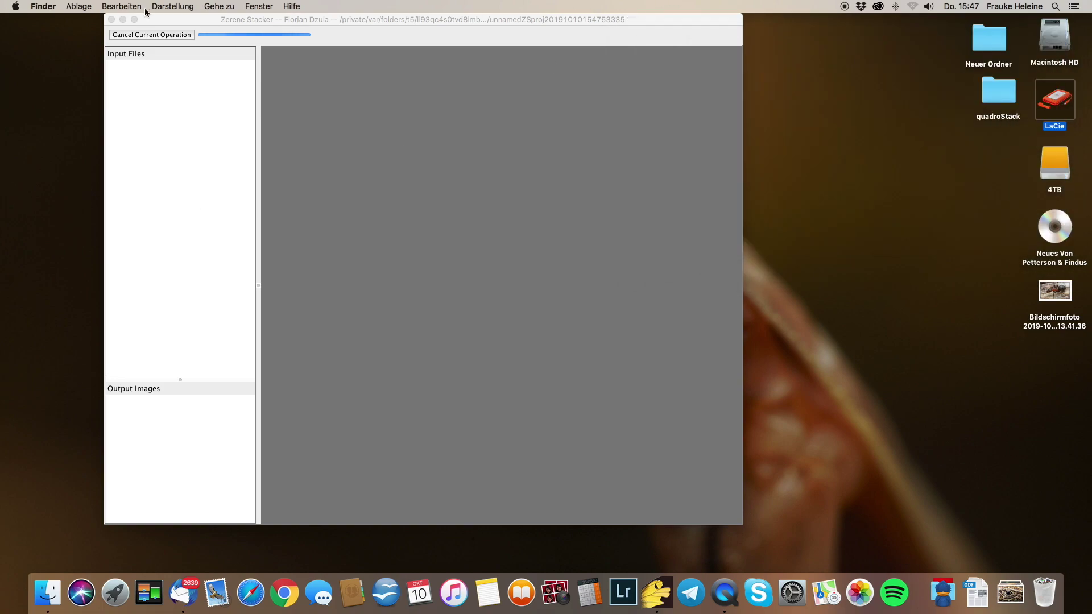
Step: Maximise the Zerene window and run Stack > Align & Stack All (Both) on the 48 frames
click(135, 20)
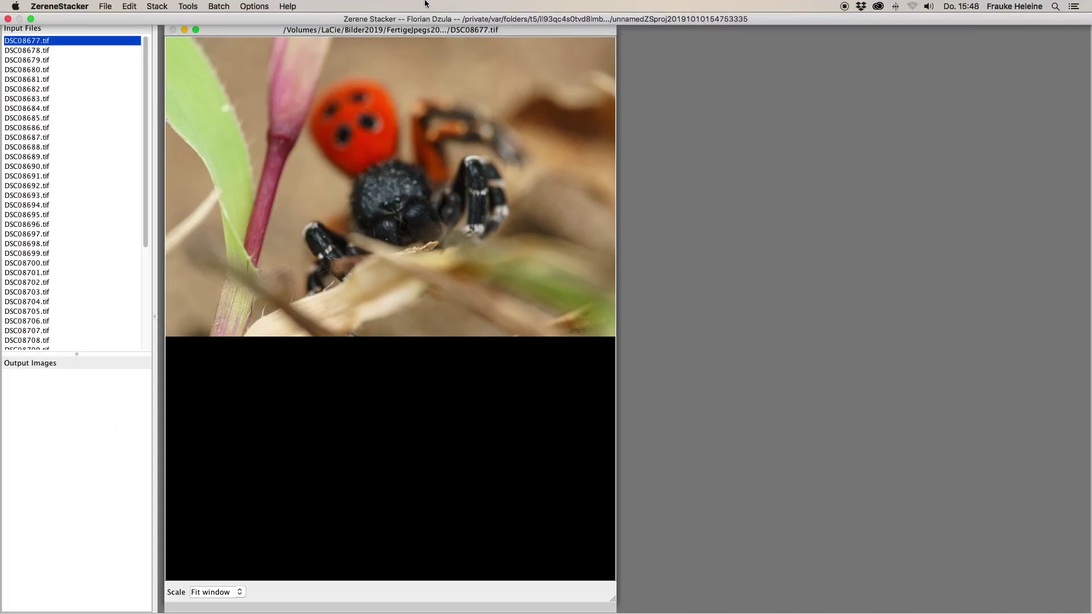
click(157, 7)
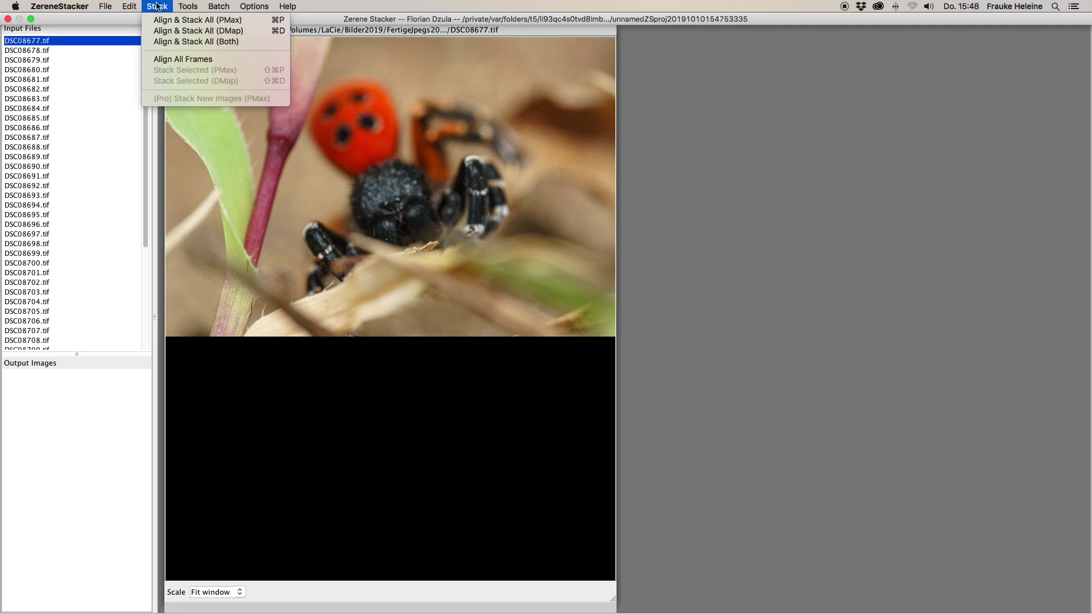
click(172, 38)
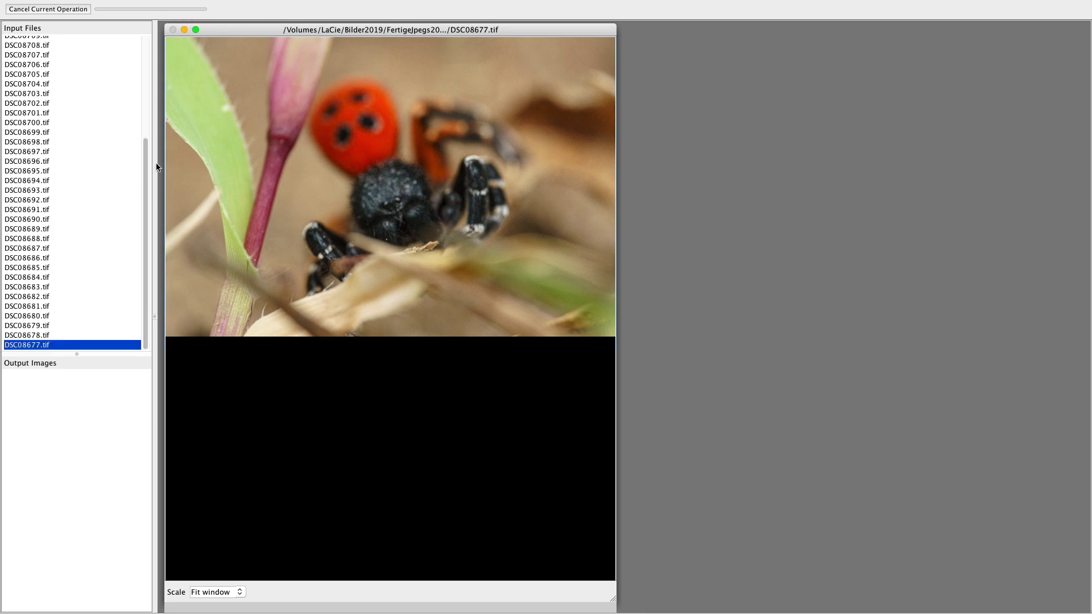
key(Home)
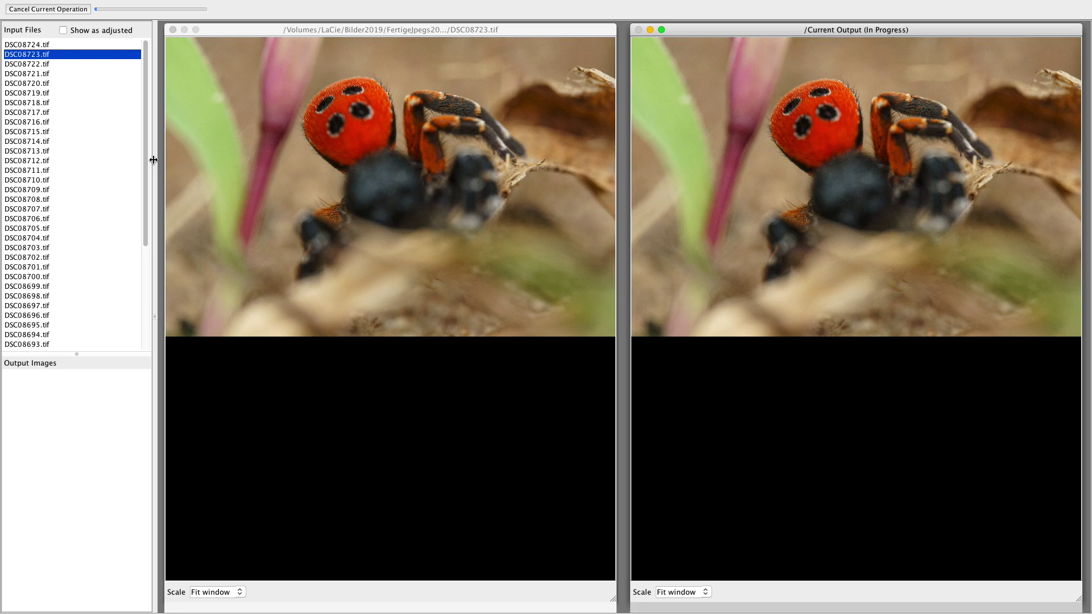
key(Down)
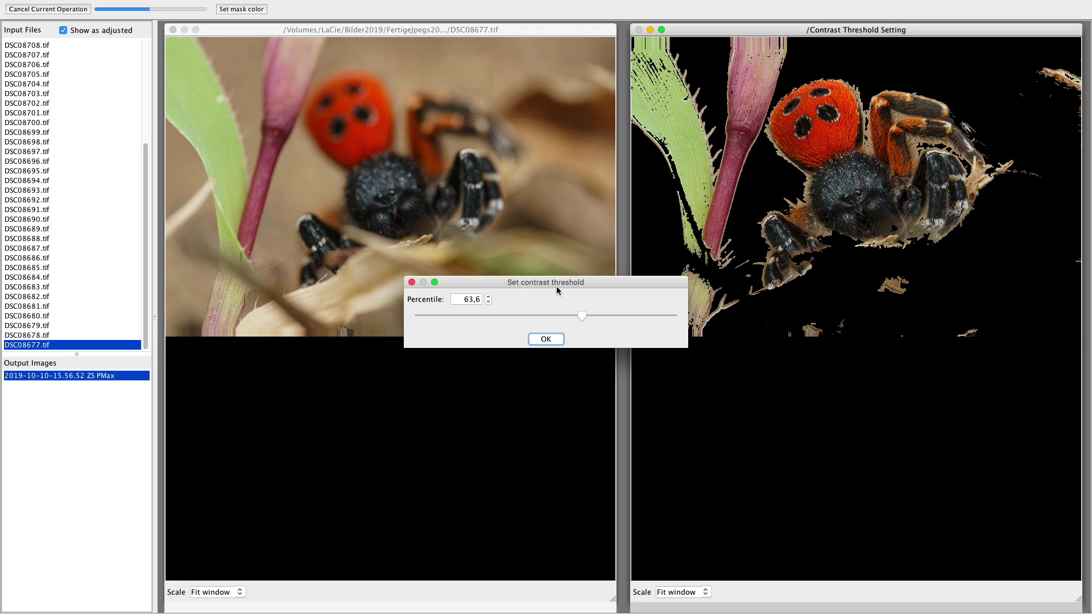
Step: Lower the DMap contrast threshold to the 72,8 percentile to black out more blurred background stems
drag(582, 318, 580, 318)
Step: Set the DMap contrast threshold percentile to about 71,2 and accept it to produce the DMap stack
mouse_move(580, 318)
mouse_down()
mouse_move(592, 317)
mouse_move(565, 317)
mouse_move(605, 308)
mouse_up()
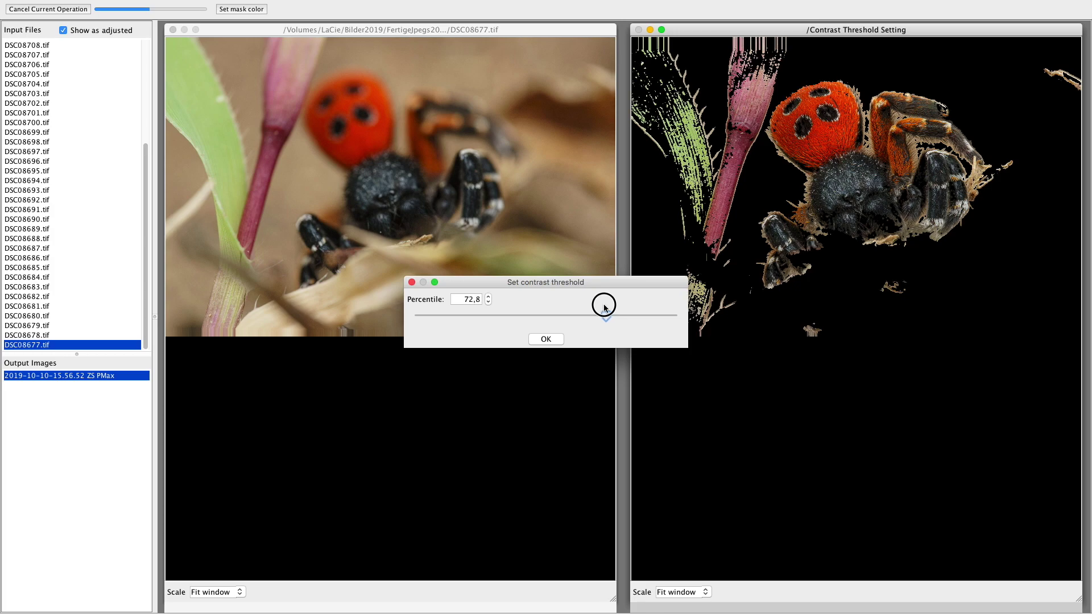
mouse_move(605, 308)
mouse_down()
mouse_move(591, 308)
mouse_move(604, 308)
mouse_up()
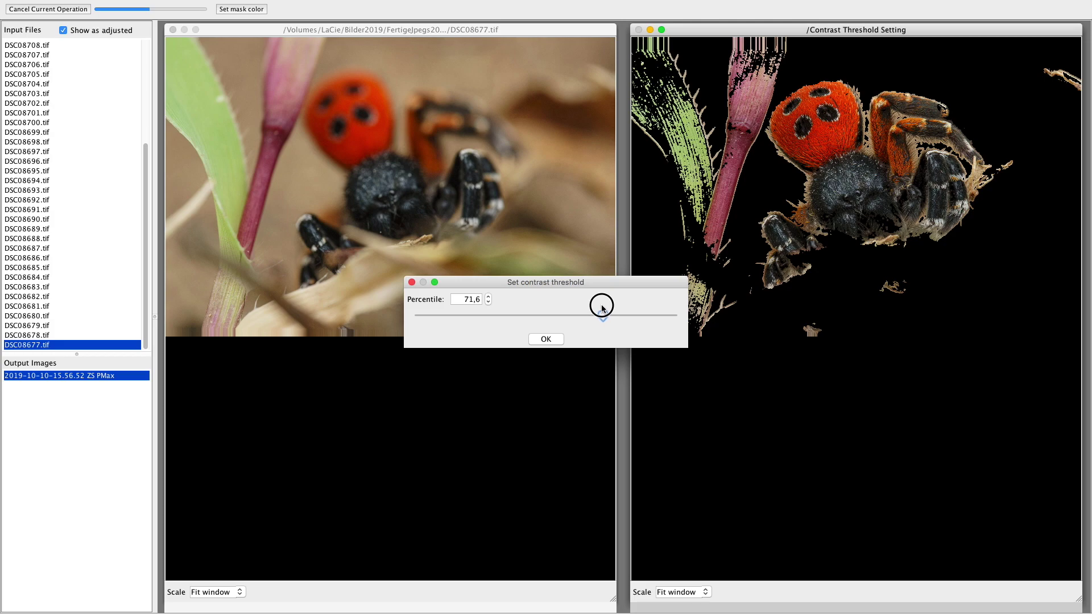
click(547, 340)
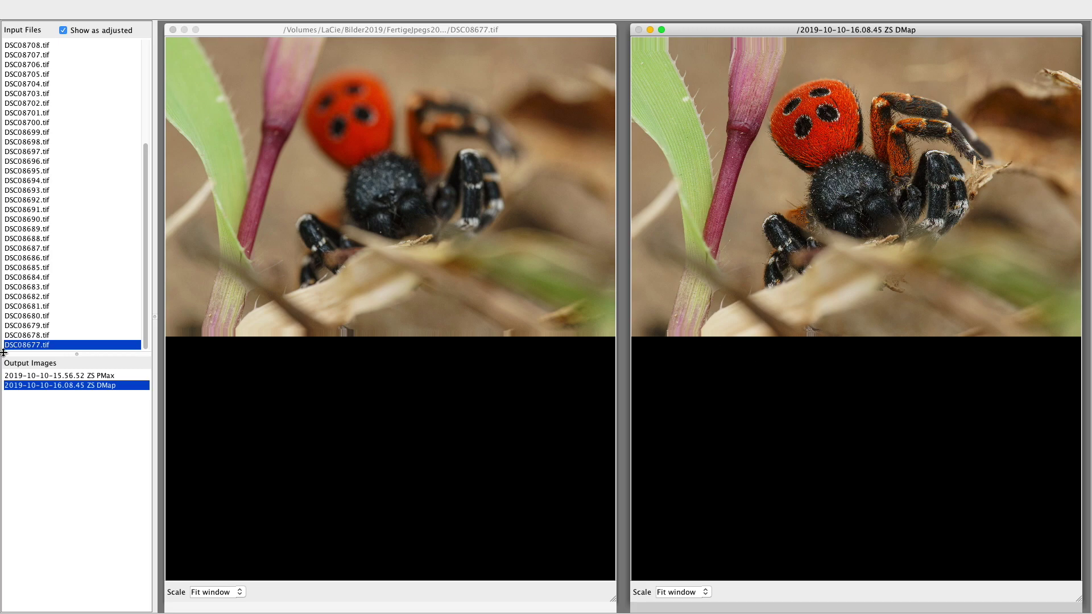
click(110, 376)
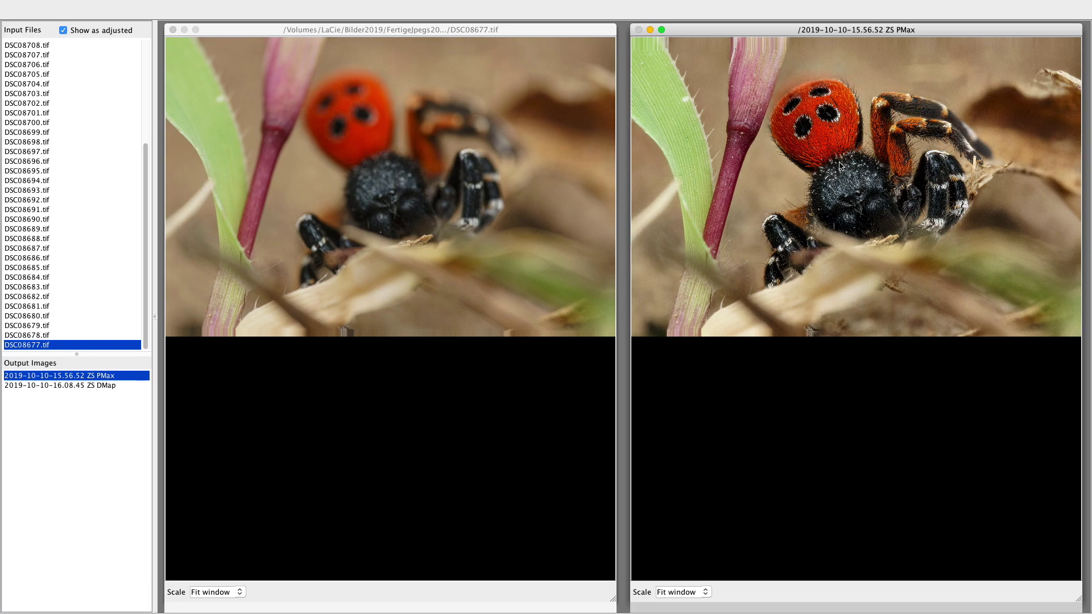
scroll(845, 166, up, 1)
scroll(846, 173, up, 1)
scroll(752, 265, up, 1)
scroll(753, 265, up, 1)
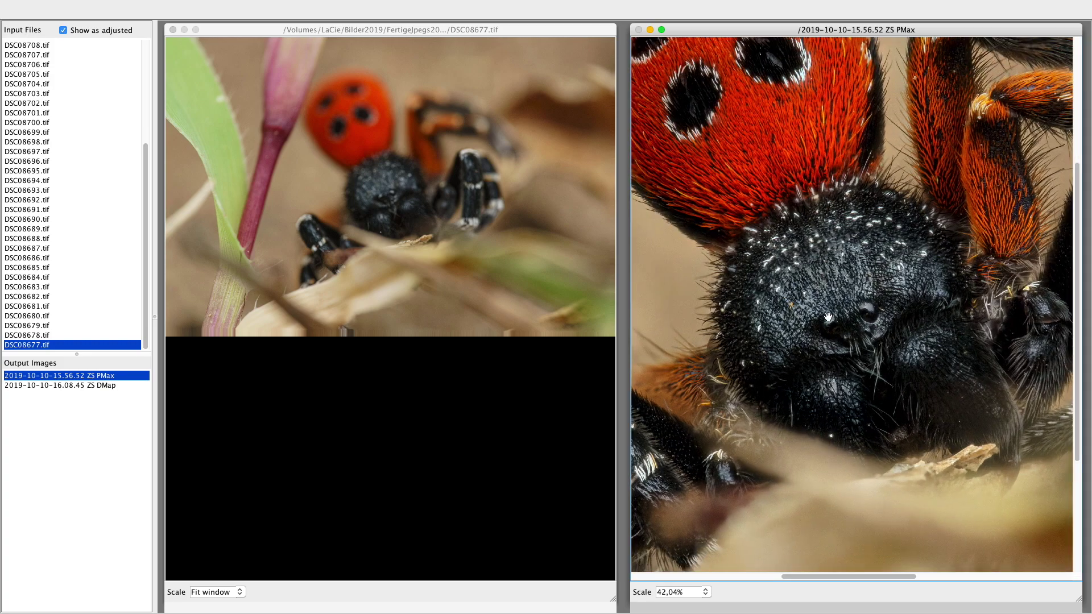
scroll(830, 319, up, 1)
scroll(830, 319, up, 1)
scroll(831, 318, up, 1)
scroll(835, 313, down, 1)
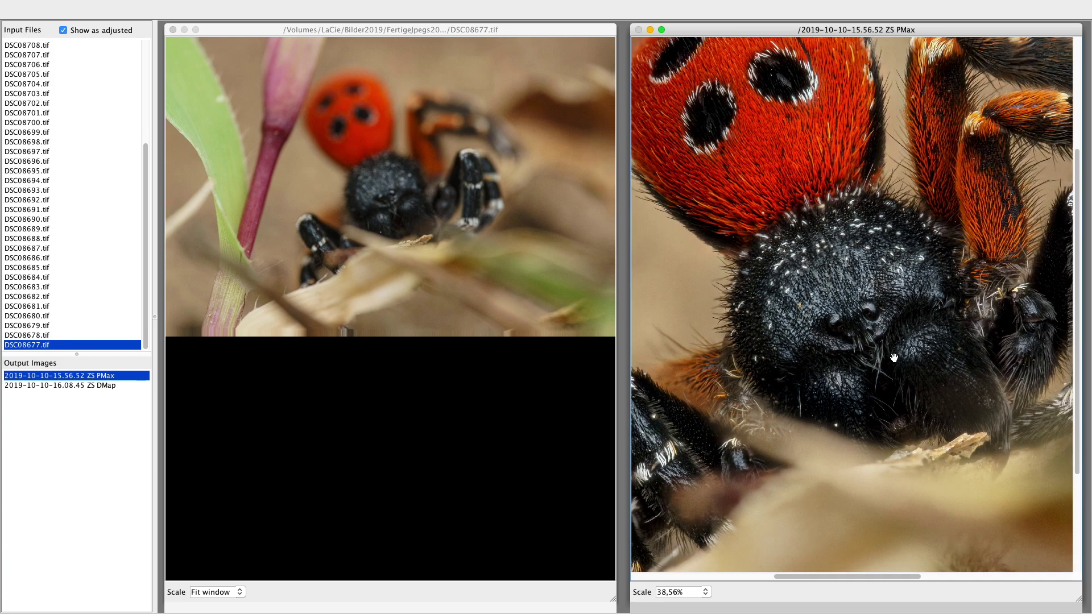
scroll(835, 313, down, 1)
scroll(835, 312, down, 1)
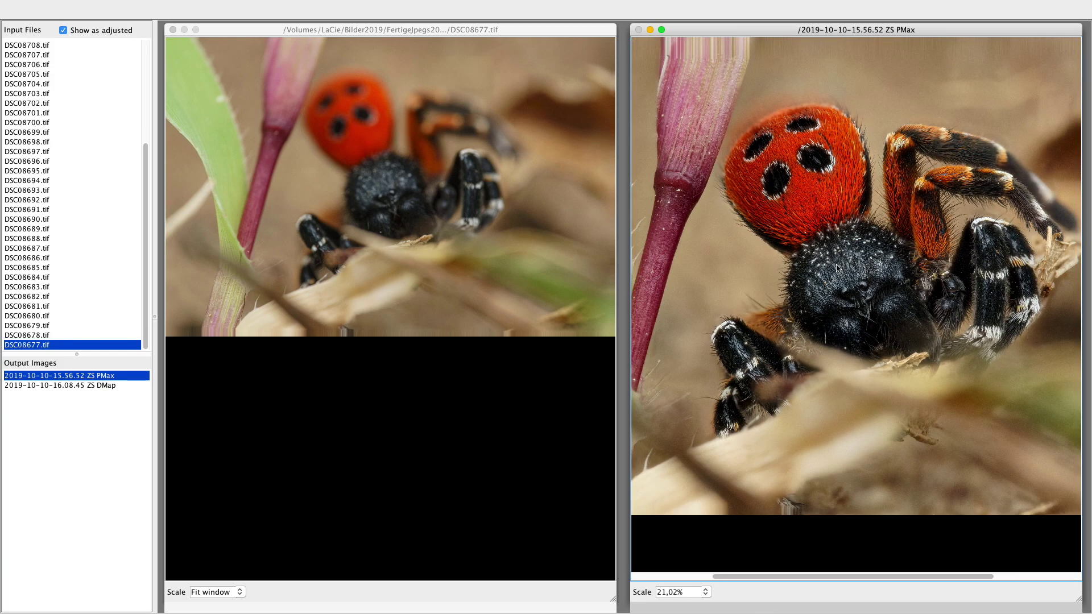
click(104, 386)
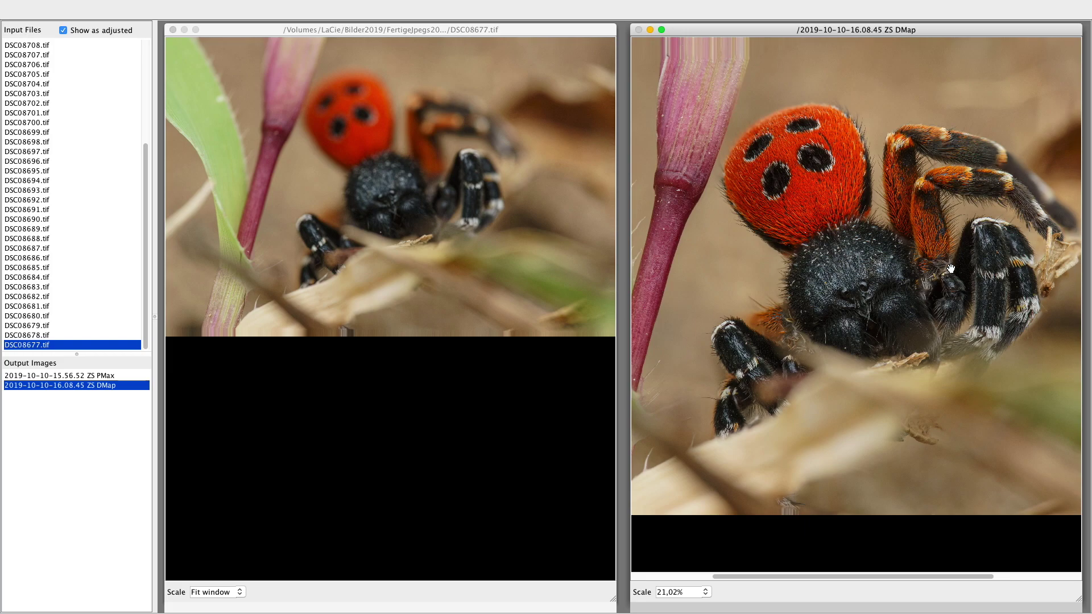
Step: Zoom into the DMap output and switch to the PMax output to compare detail
scroll(949, 273, up, 2)
scroll(951, 272, up, 2)
scroll(955, 270, up, 2)
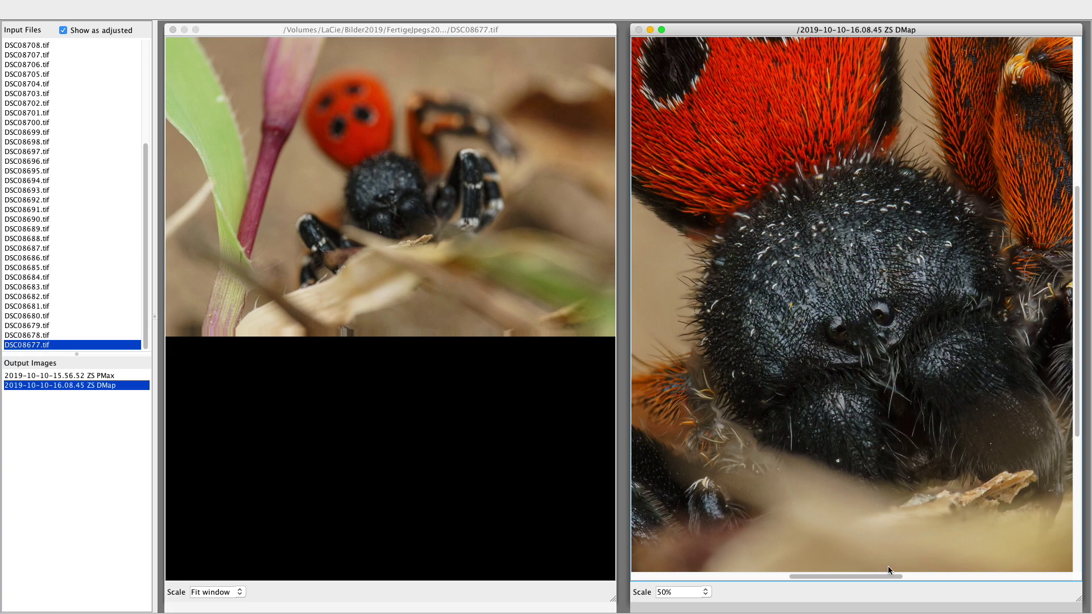
scroll(907, 575, up, 2)
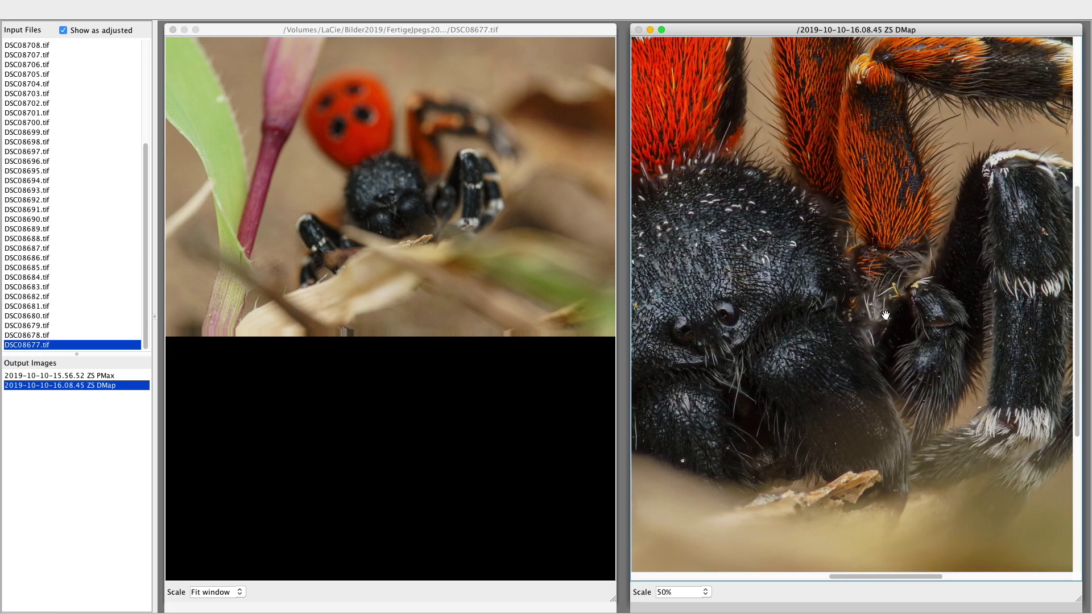
scroll(907, 575, up, 1)
scroll(910, 316, up, 1)
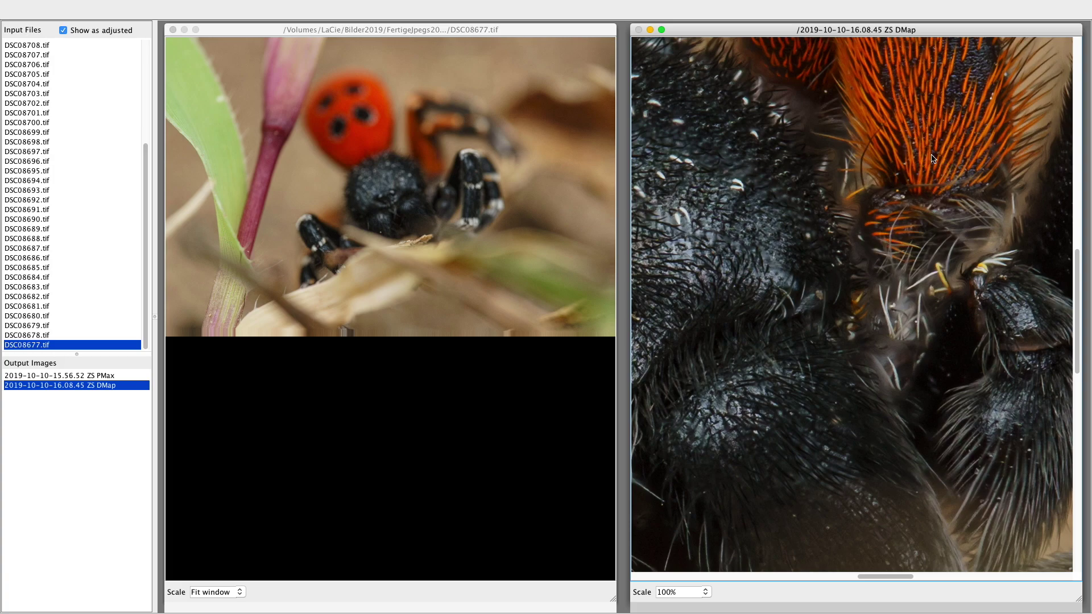
click(113, 377)
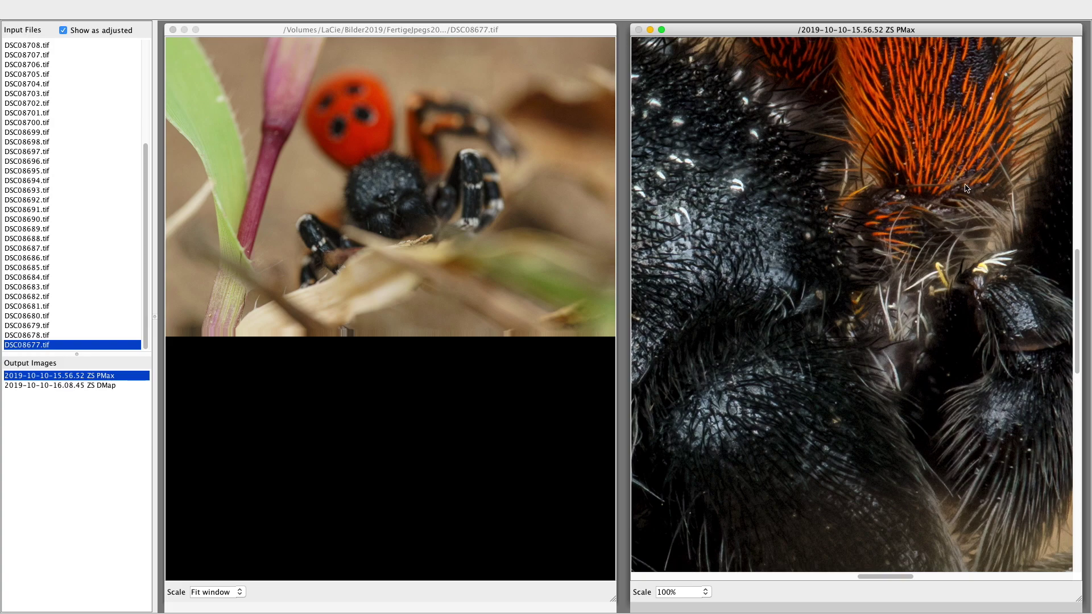
Step: Return to the DMap output, zoomed out to show the complete stacked spider
click(103, 385)
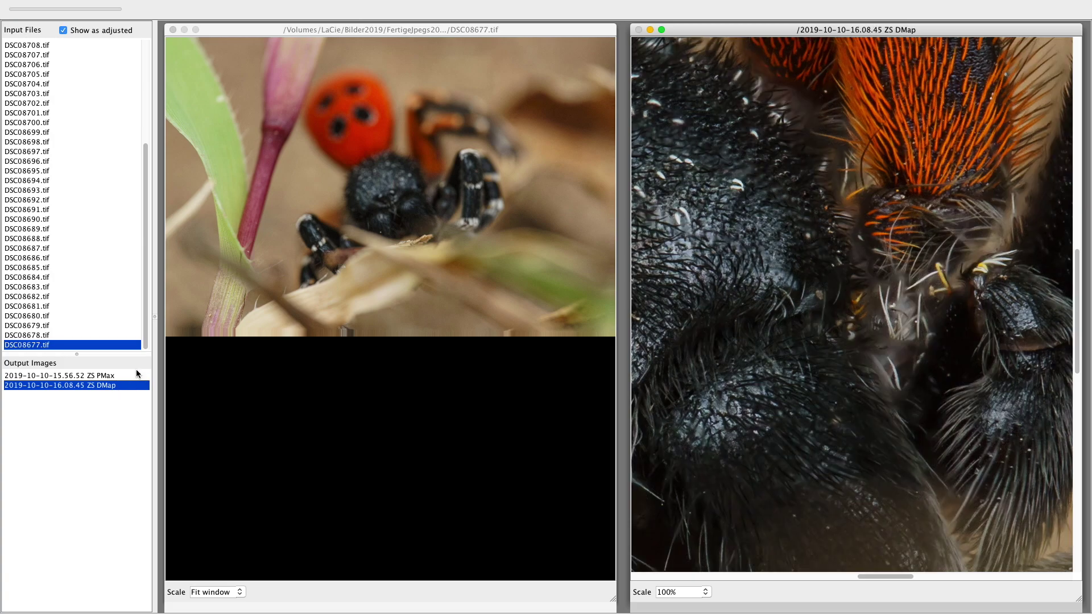
scroll(827, 228, down, 2)
scroll(827, 228, down, 2)
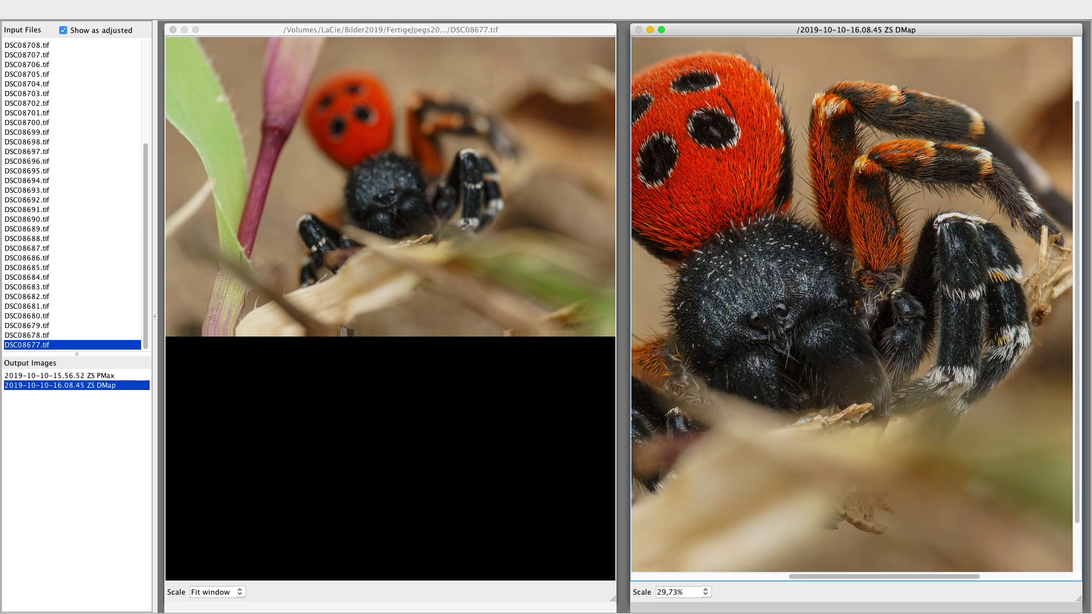
scroll(827, 228, down, 2)
scroll(827, 228, up, 1)
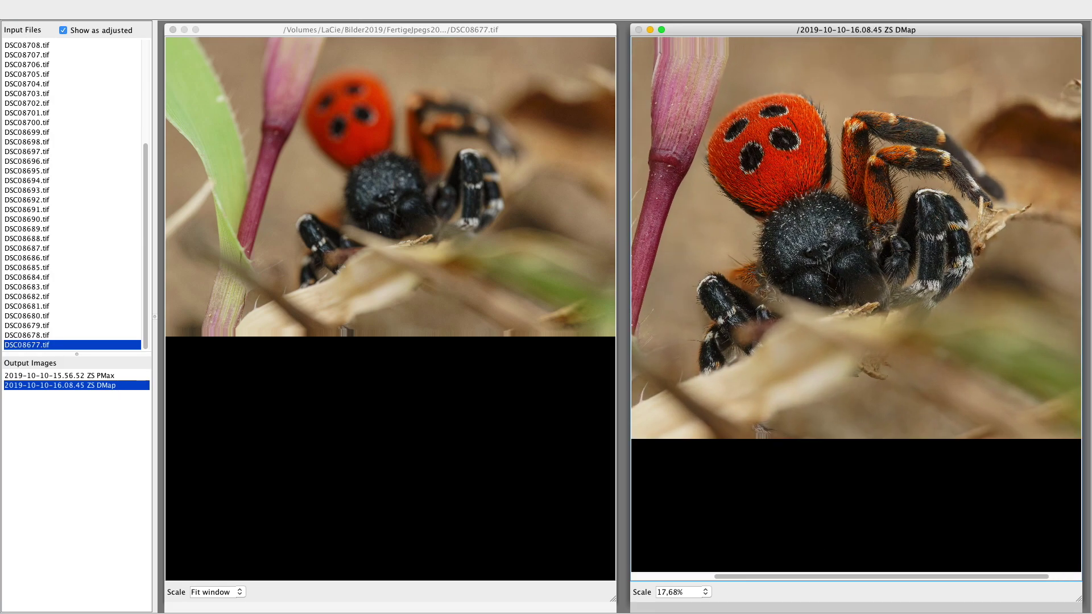
click(131, 6)
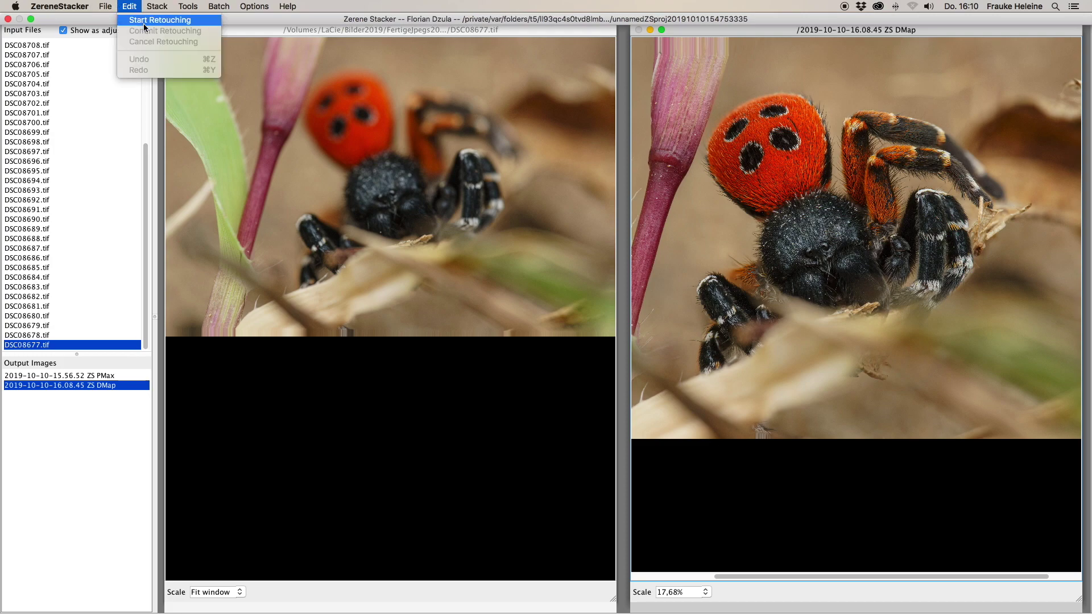
Step: Start retouching the DMap result, with source frame DSC08677.tif beside the retouched image
click(150, 21)
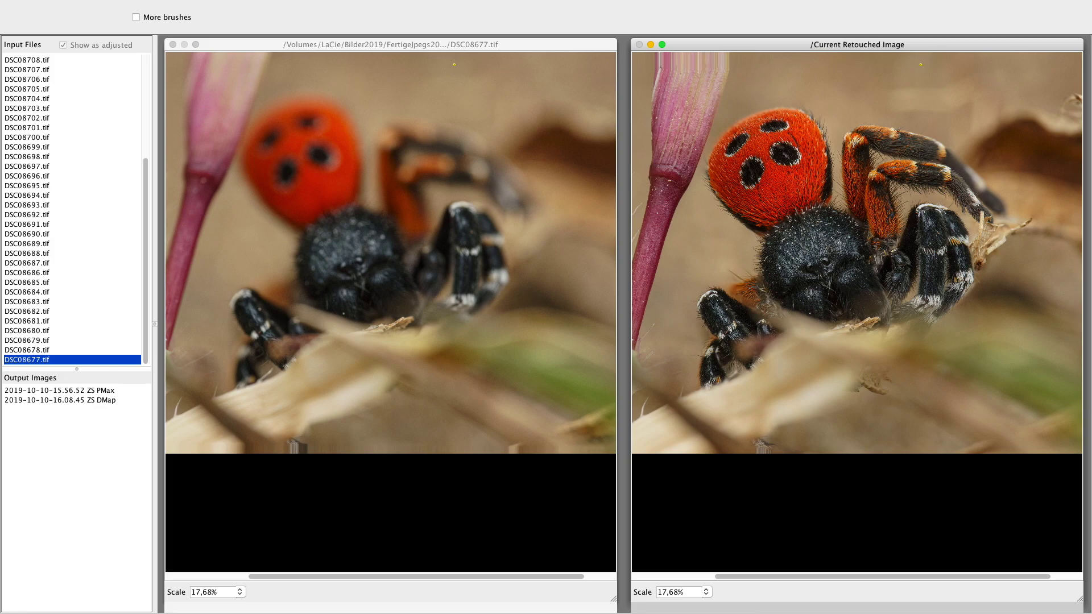
scroll(920, 63, up, 3)
scroll(920, 64, up, 3)
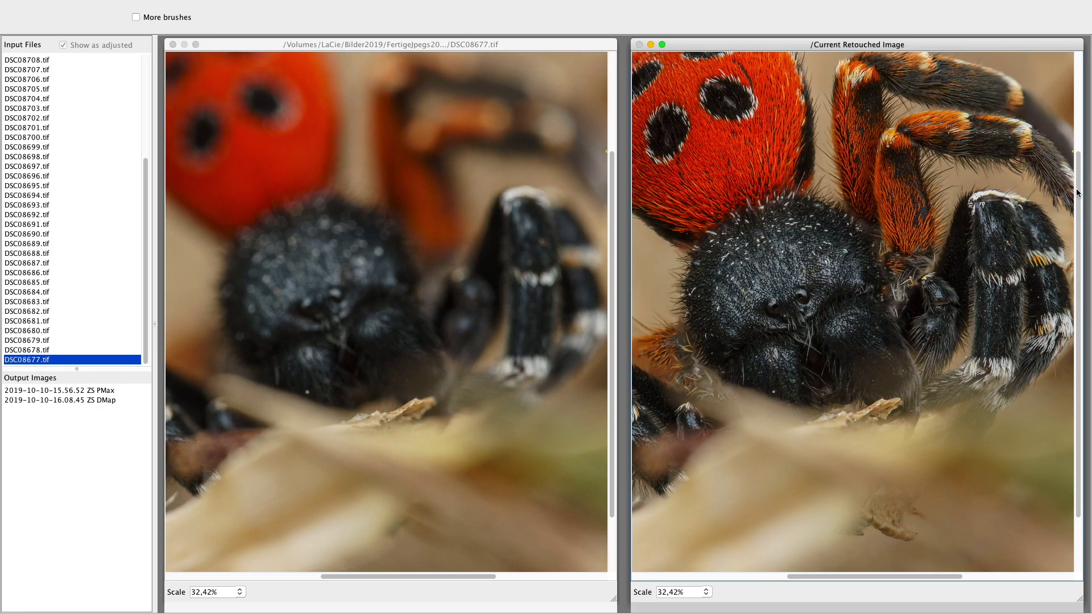
drag(1077, 192, 1065, 76)
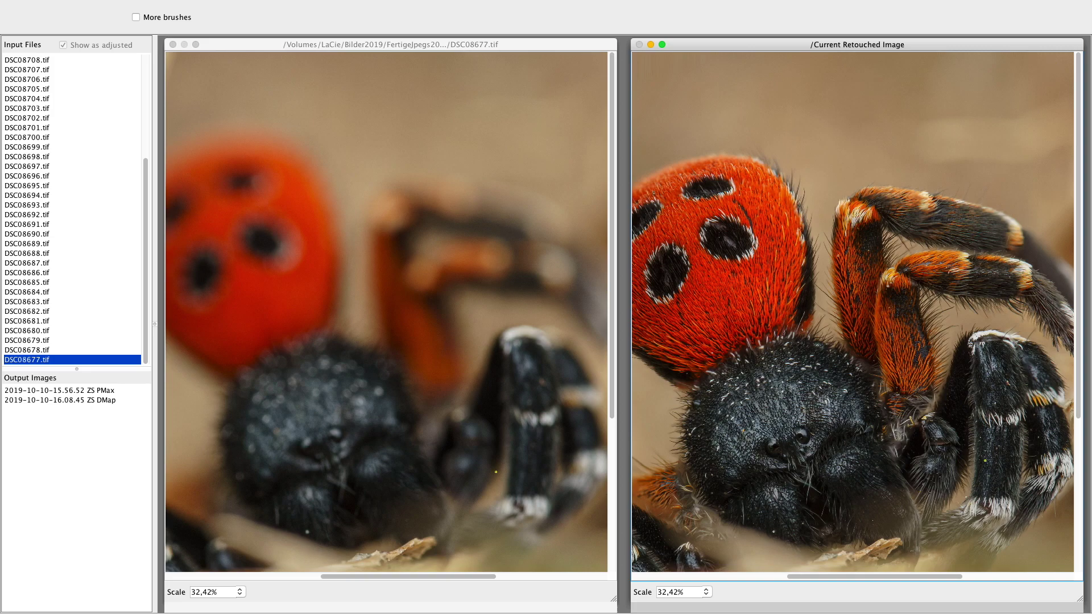
Step: Zoom and pan both panes to inspect the leaf and background at the right edge
drag(922, 575, 1070, 579)
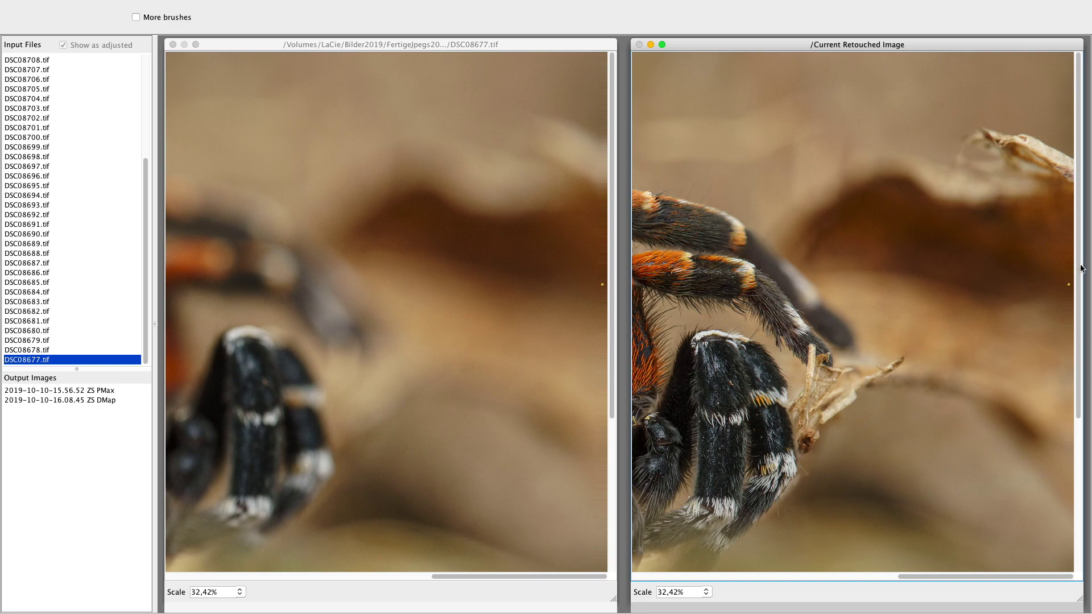
mouse_move(1081, 271)
mouse_down()
mouse_move(1083, 317)
mouse_move(1087, 299)
mouse_up()
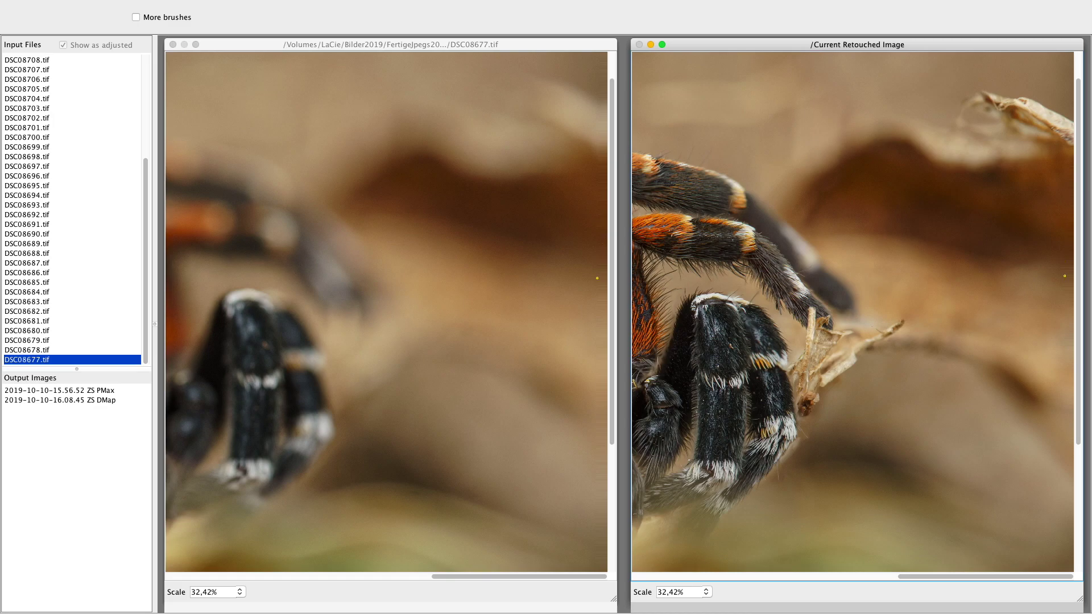
scroll(1061, 270, up, 2)
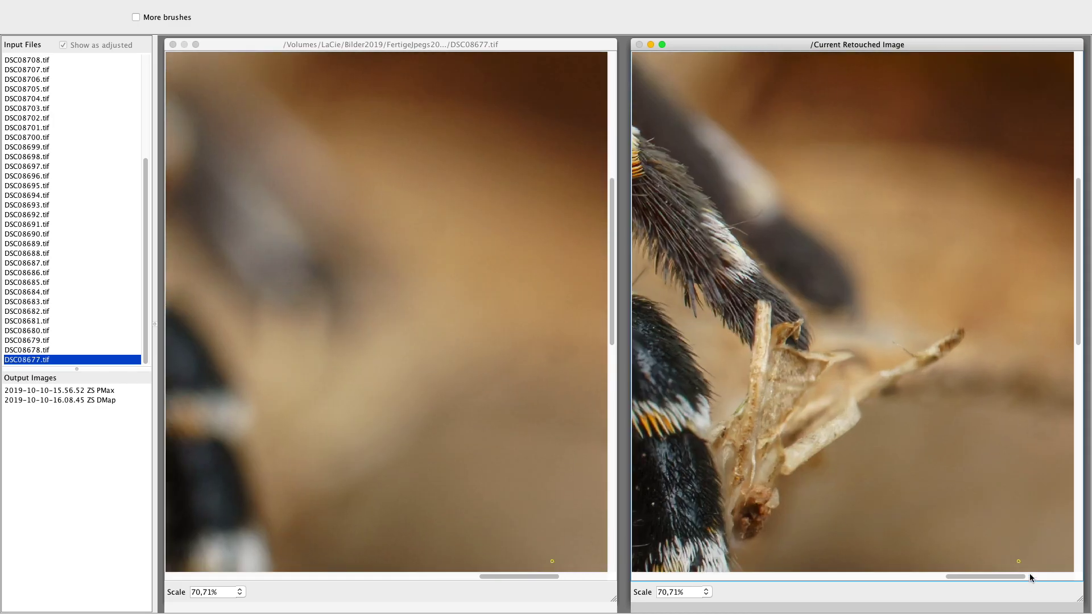
drag(997, 577, 1085, 580)
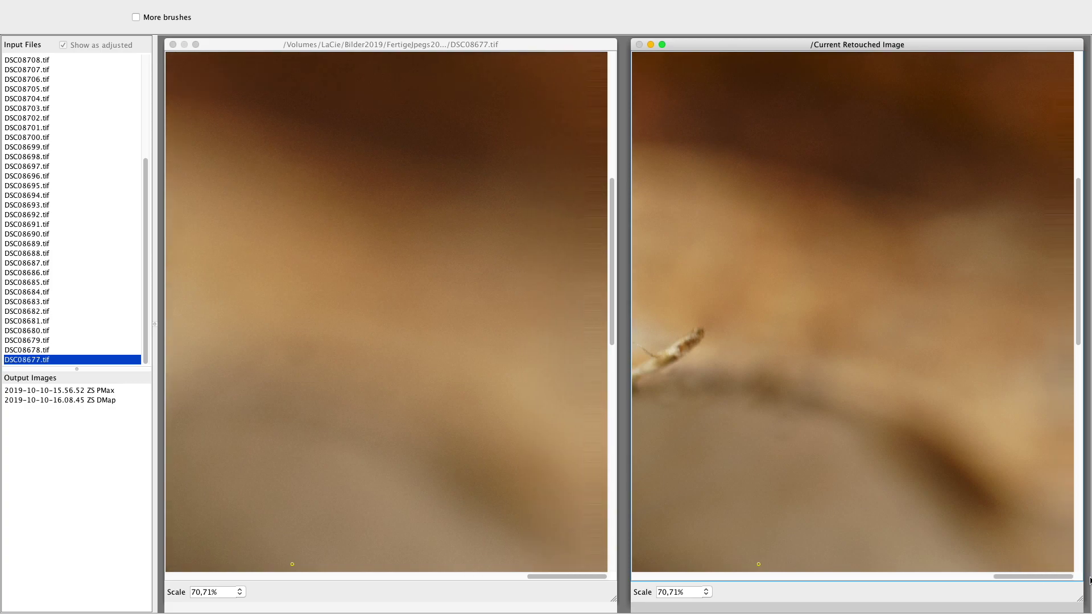
scroll(1066, 239, up, 1)
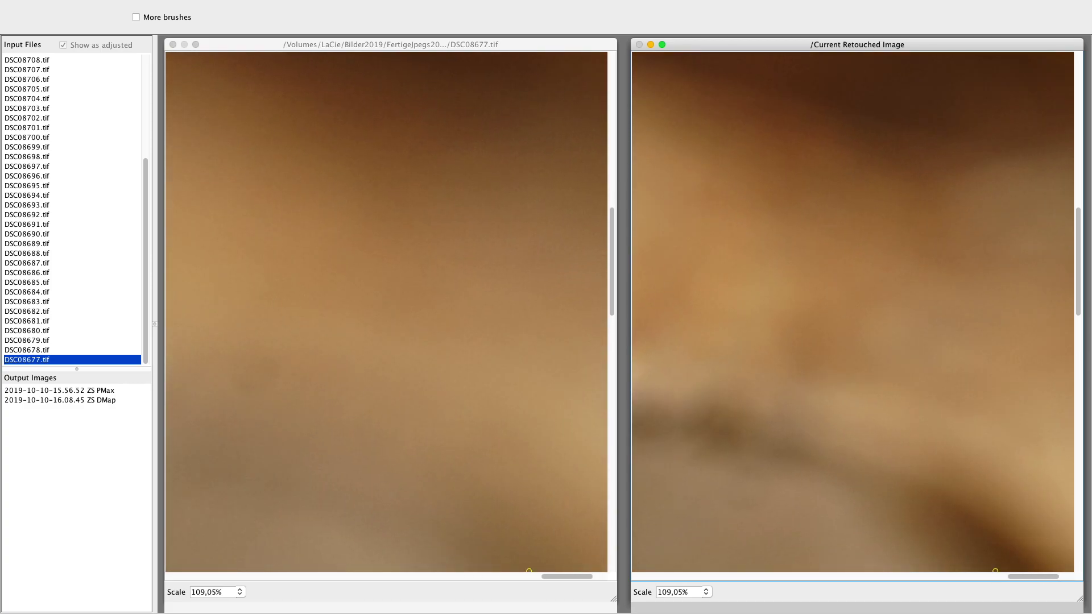
drag(1017, 575, 1051, 575)
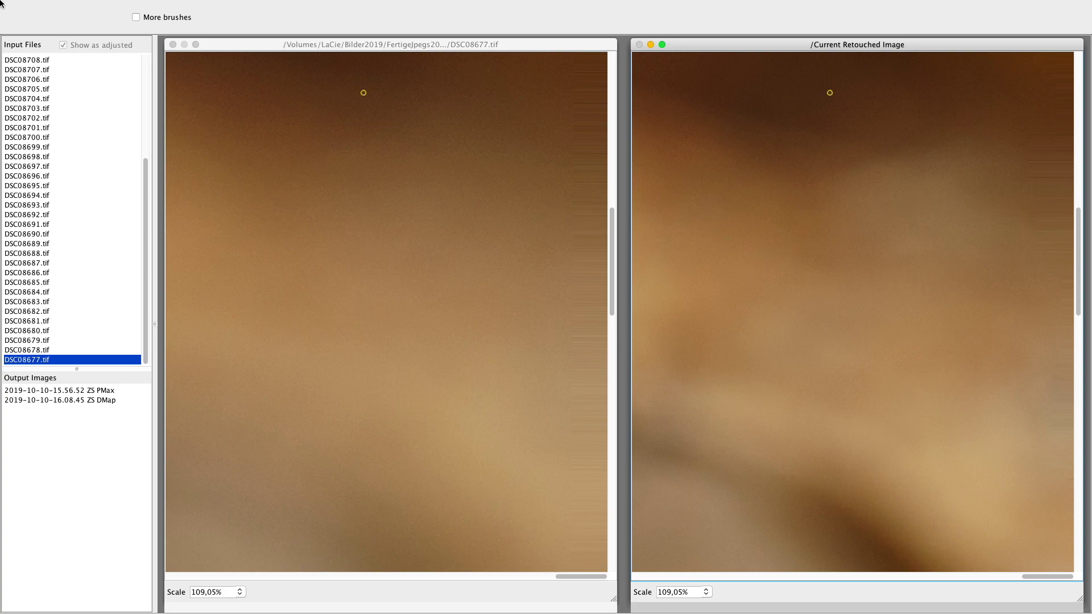
scroll(145, 211, up, 5)
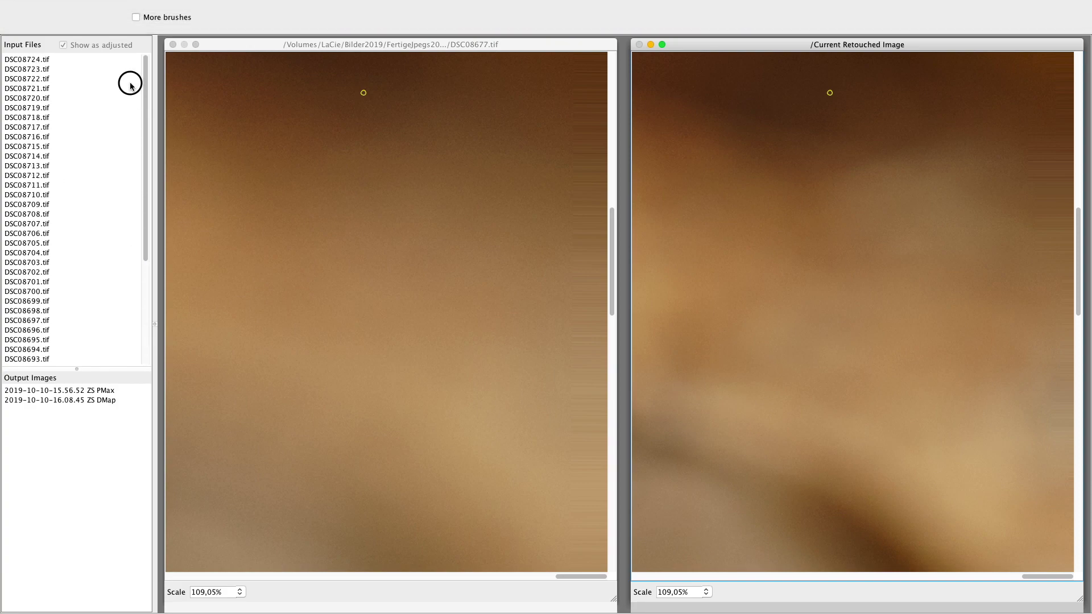
Step: Make DSC08724.tif the retouching source frame
click(47, 61)
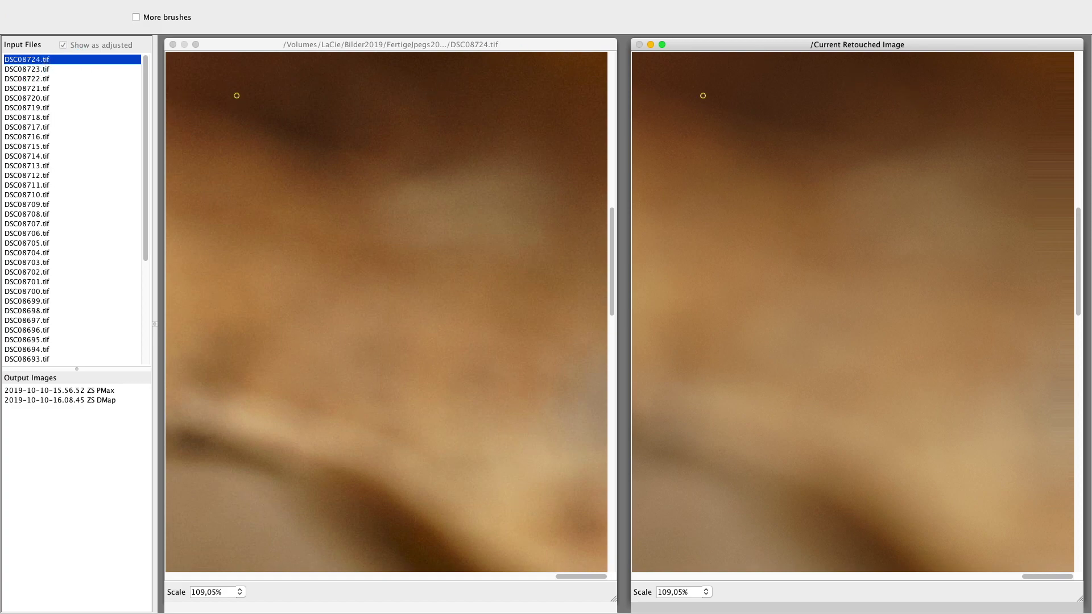
scroll(315, 227, down, 1)
scroll(316, 224, down, 2)
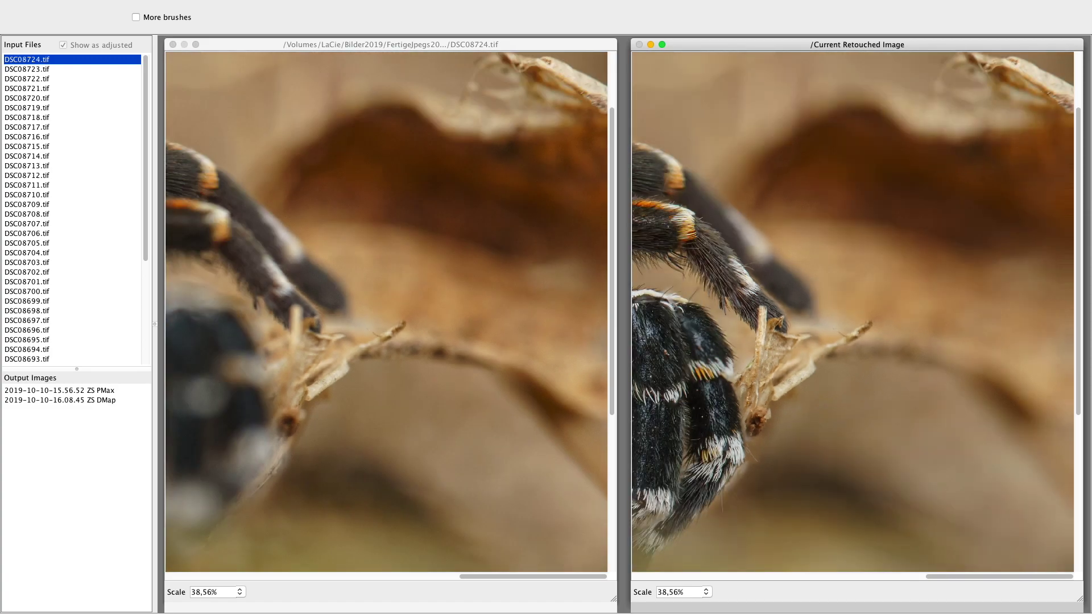
scroll(315, 224, down, 2)
scroll(316, 225, down, 1)
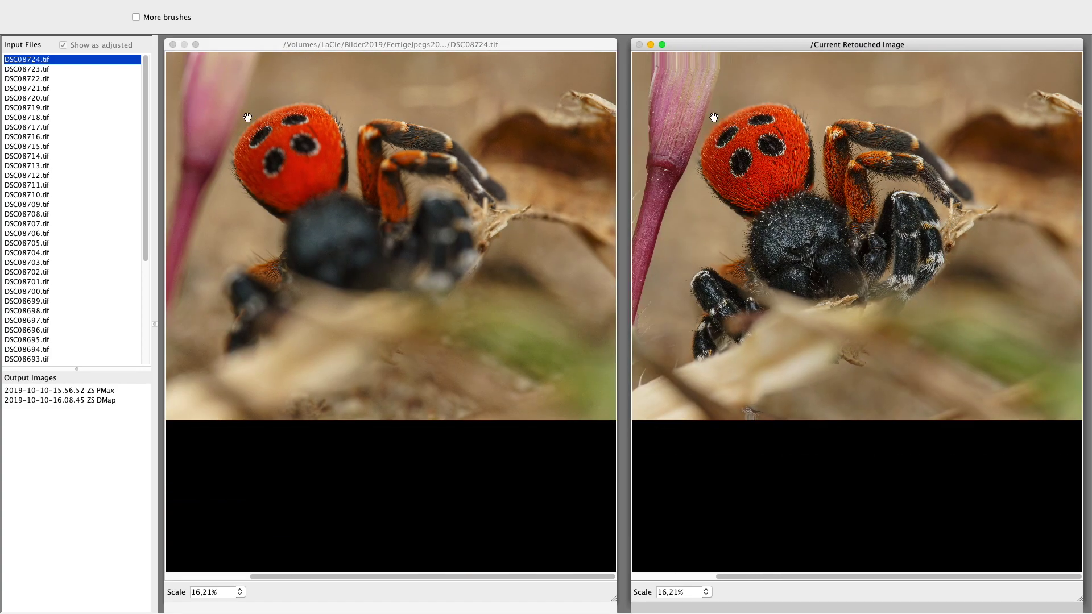
Step: Zoom and pan both panes to review the spider in DSC08724.tif and the retouched image
scroll(254, 119, up, 1)
scroll(254, 119, up, 1)
scroll(253, 119, up, 1)
scroll(254, 119, up, 1)
scroll(254, 119, down, 1)
scroll(254, 119, down, 1)
scroll(254, 119, down, 1)
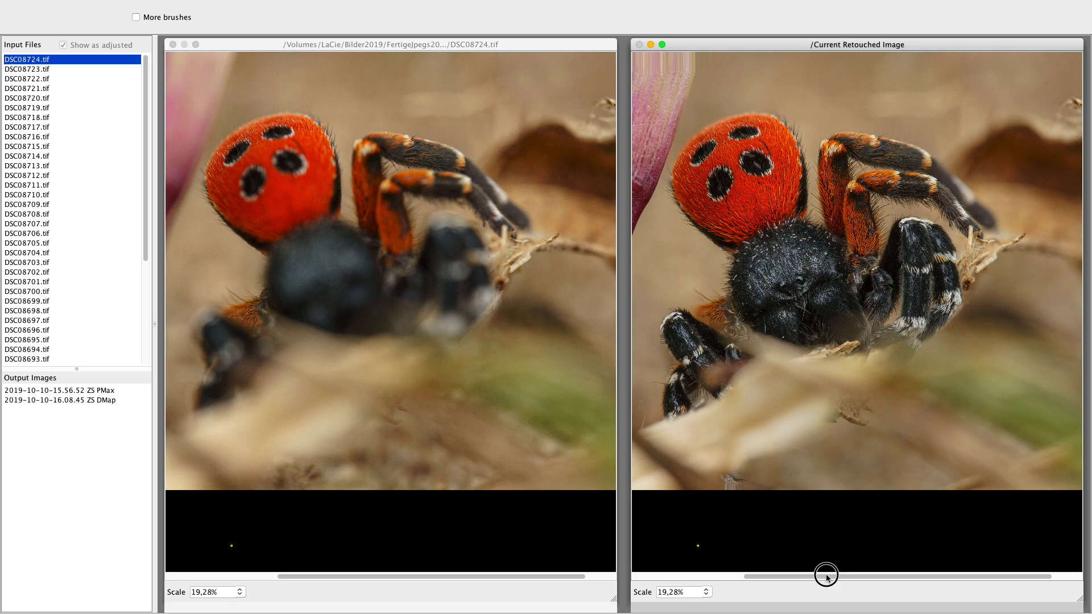
drag(828, 576, 895, 578)
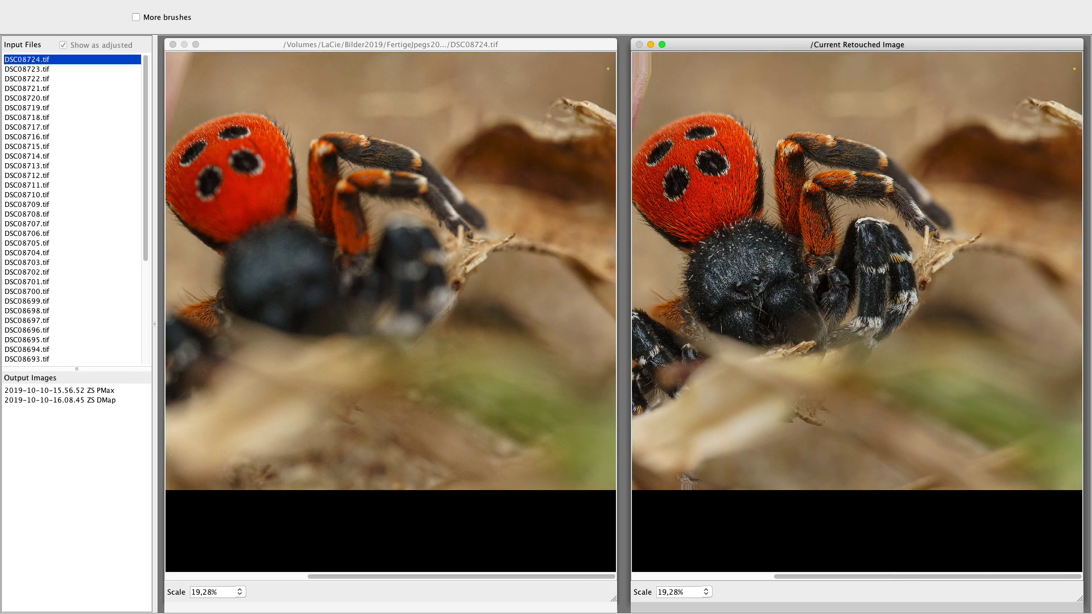
scroll(853, 318, up, 5)
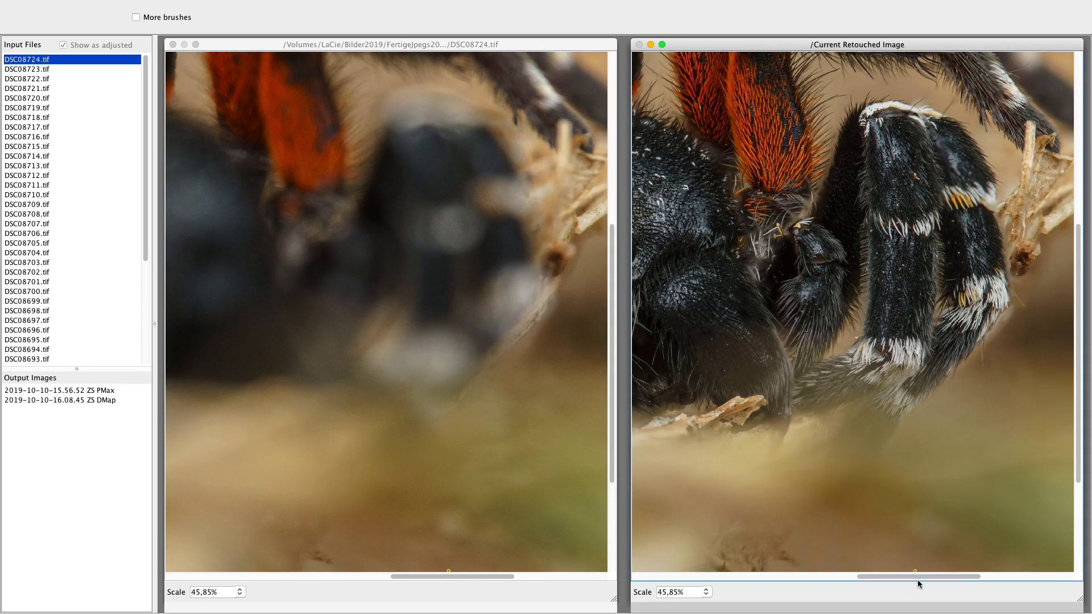
Step: Pan both panes to the lower right edge of the retouched image
drag(917, 577, 1044, 578)
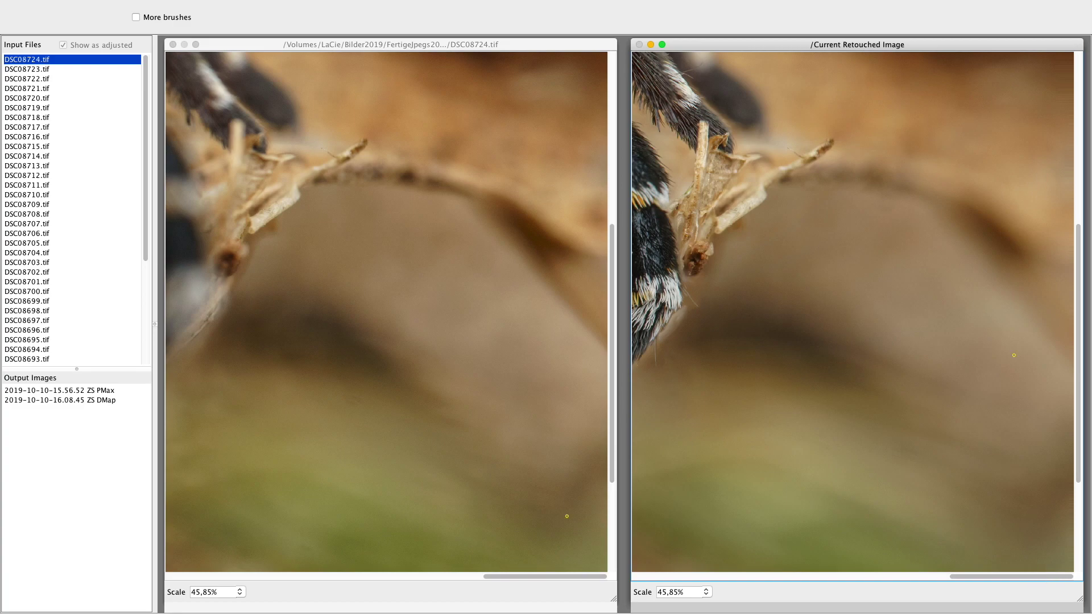
drag(1079, 299, 1078, 239)
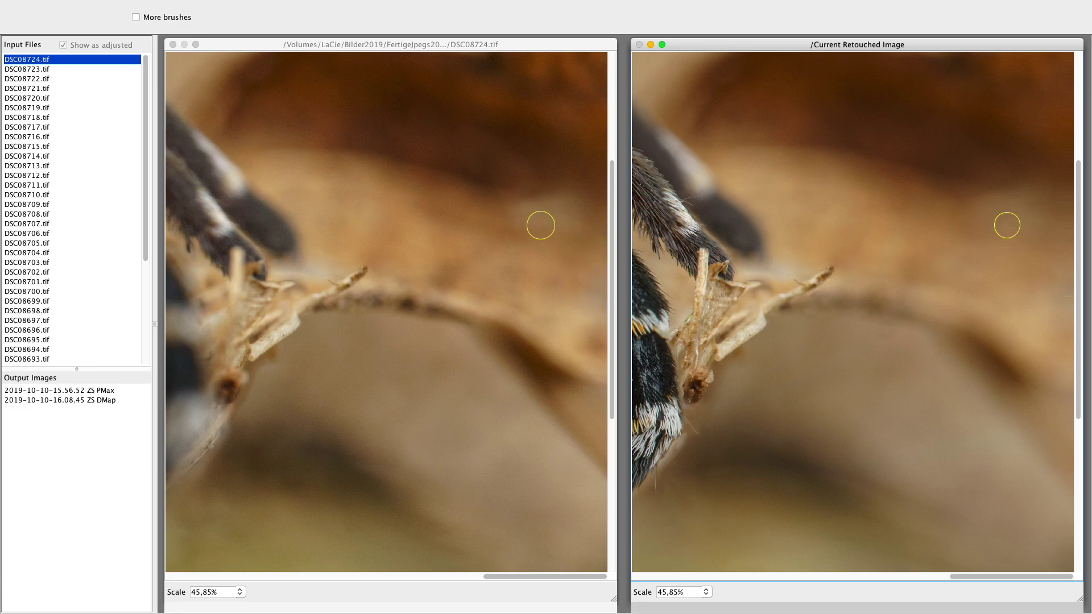
scroll(541, 226, down, 3)
scroll(540, 226, up, 2)
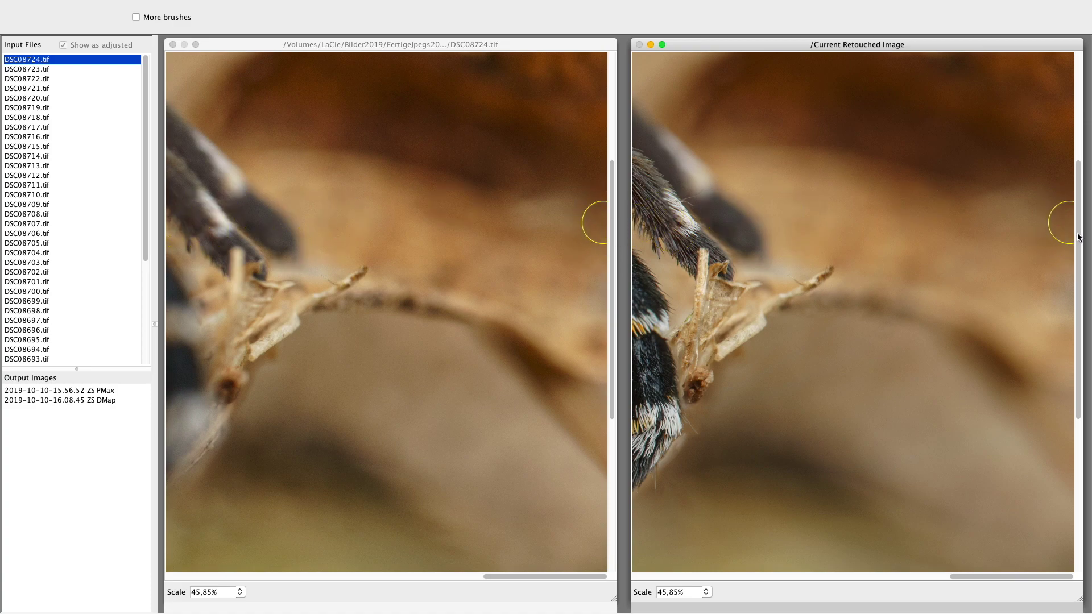
drag(1080, 238, 1082, 261)
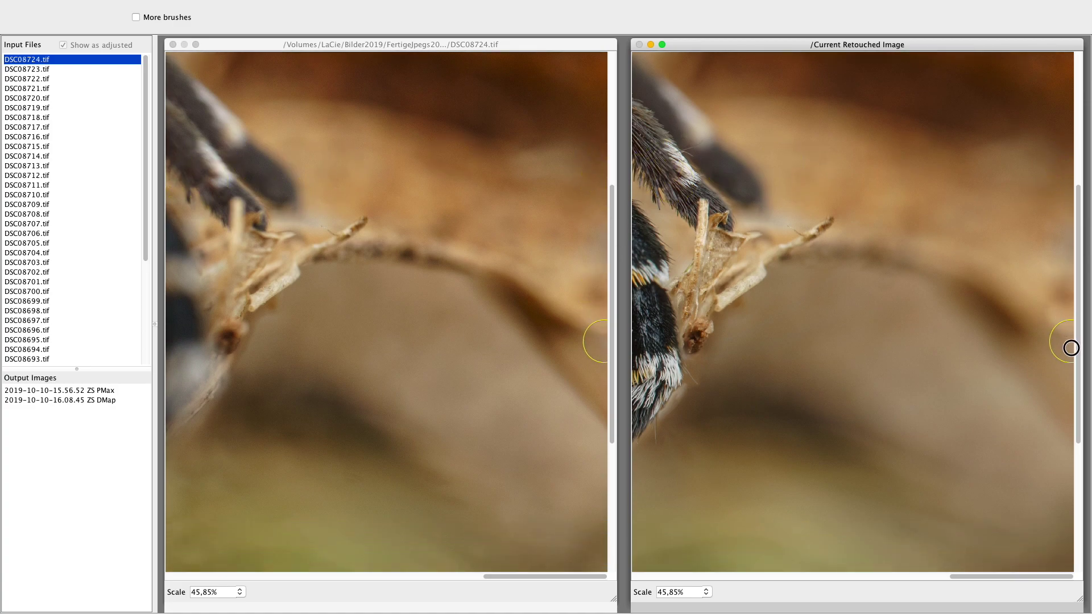
Step: Paint DSC08724.tif background along the lower right edge and bottom-right corner, then pan to the stems
click(1069, 455)
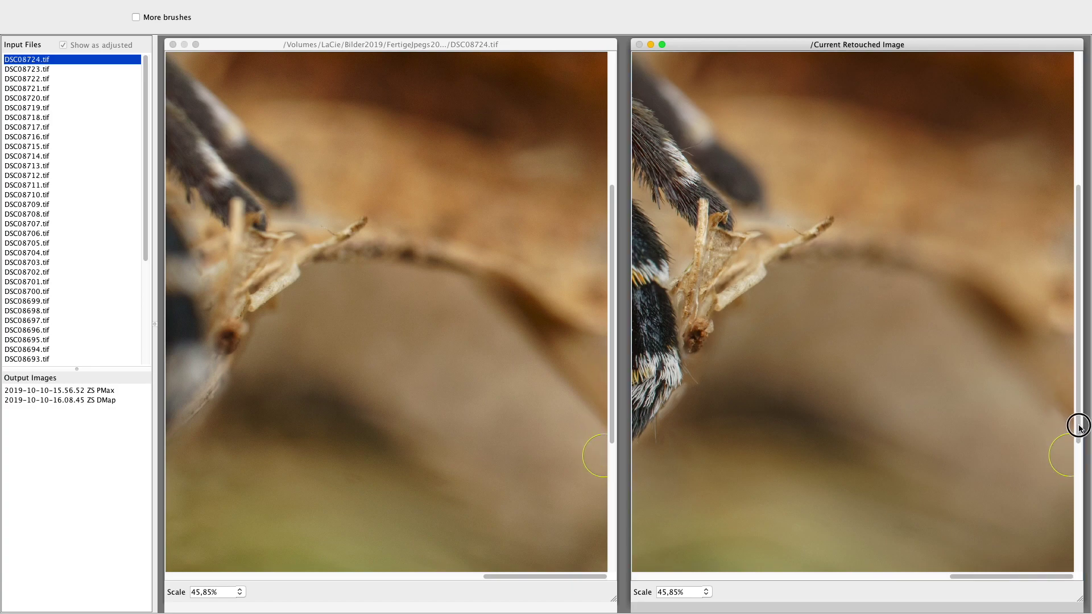
drag(1076, 431, 1081, 454)
click(1062, 560)
drag(1080, 416, 1079, 532)
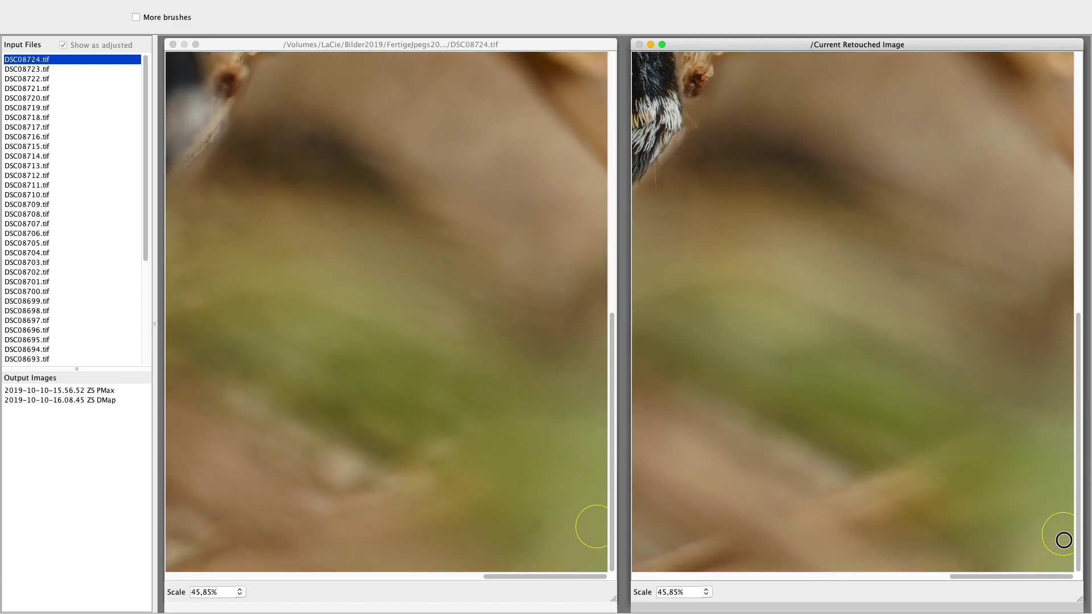
click(1062, 557)
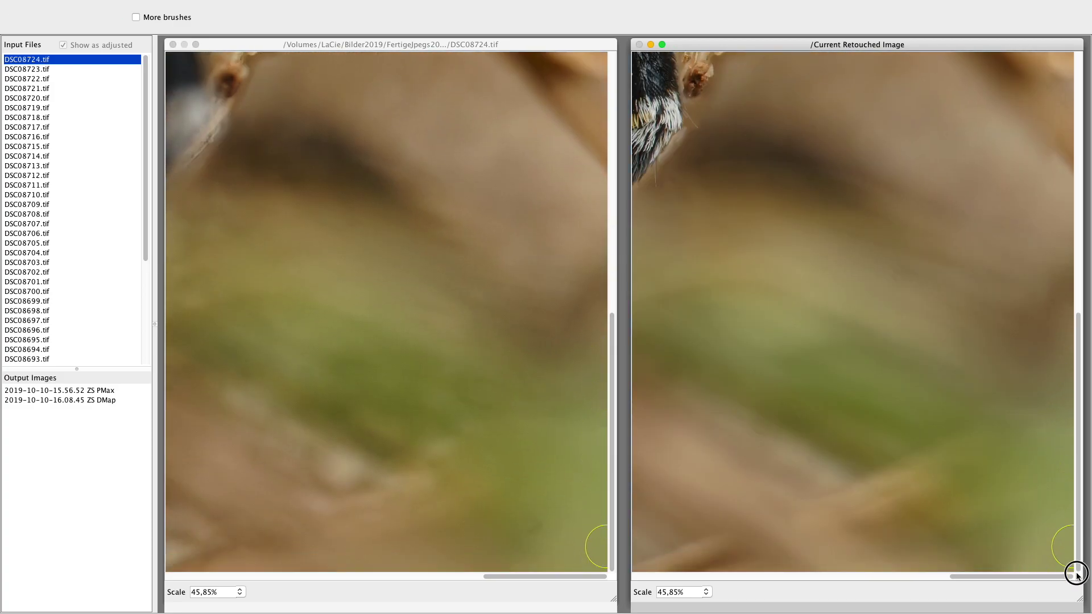
drag(1050, 577, 722, 588)
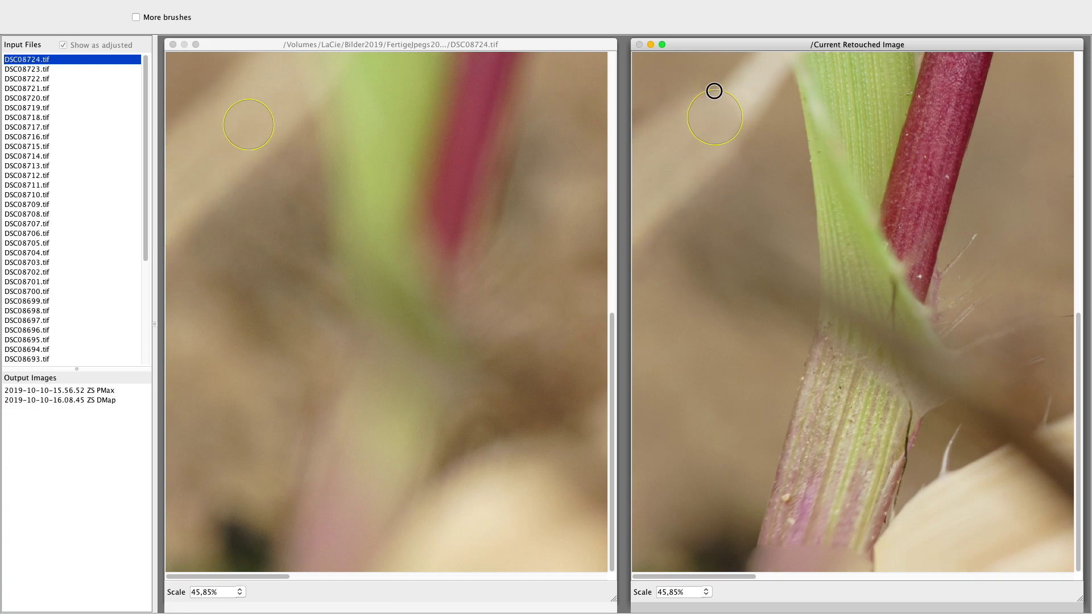
Step: Paint source background near the top left and shrink the retouching brush
scroll(730, 122, up, 3)
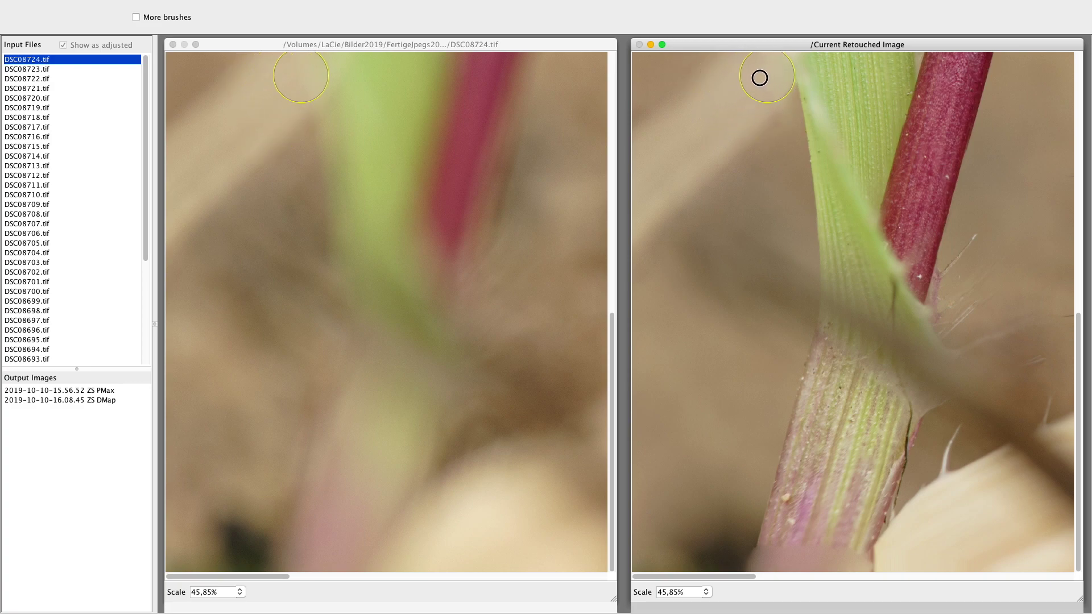
click(793, 197)
drag(1080, 339, 1083, 239)
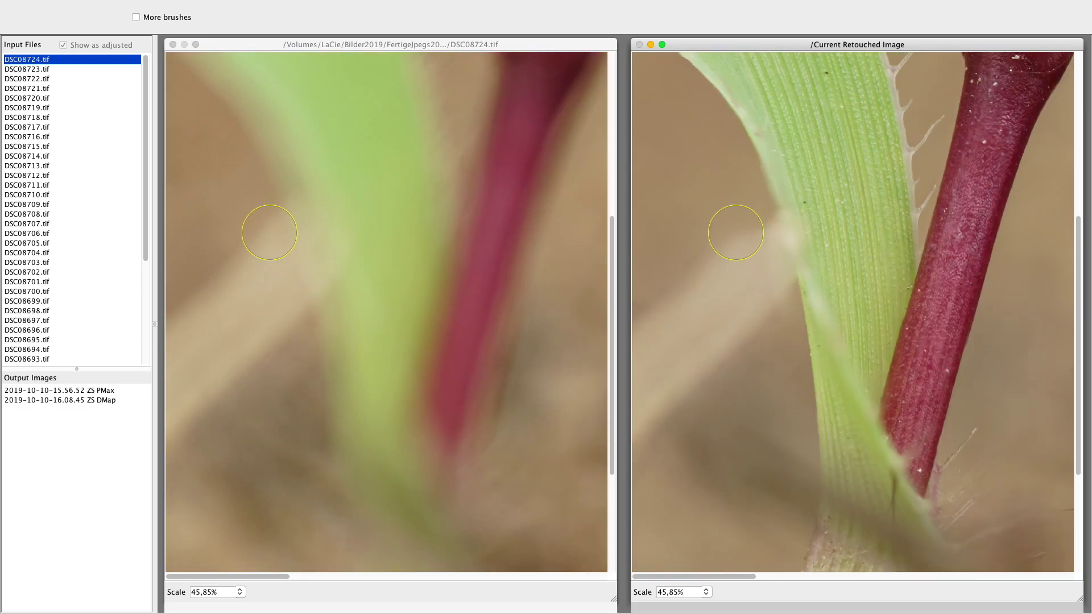
key(bracketleft)
key(bracketleft)
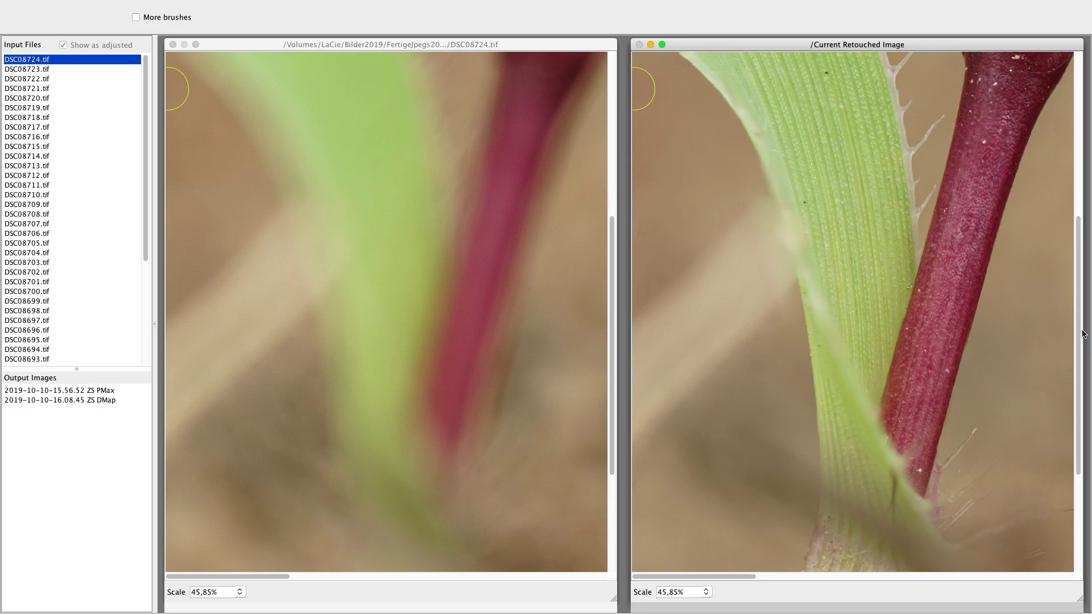
Step: Paint smooth background over the streaked leaf top, the top edge, and right of the pink stem
drag(1078, 336, 1073, 90)
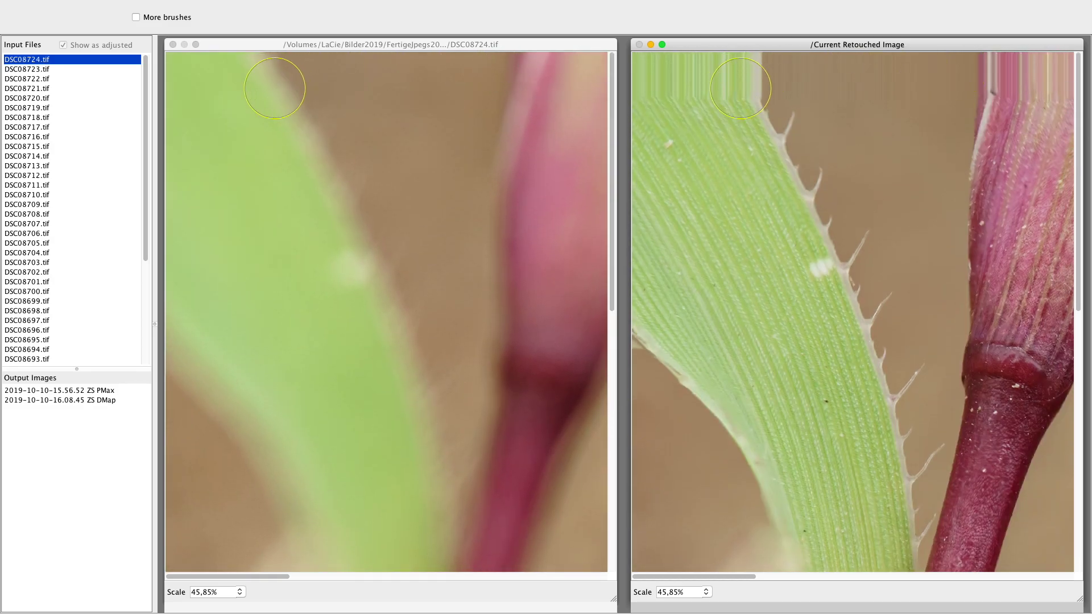
mouse_move(747, 81)
mouse_down()
mouse_move(722, 63)
mouse_move(741, 57)
mouse_move(705, 67)
mouse_up()
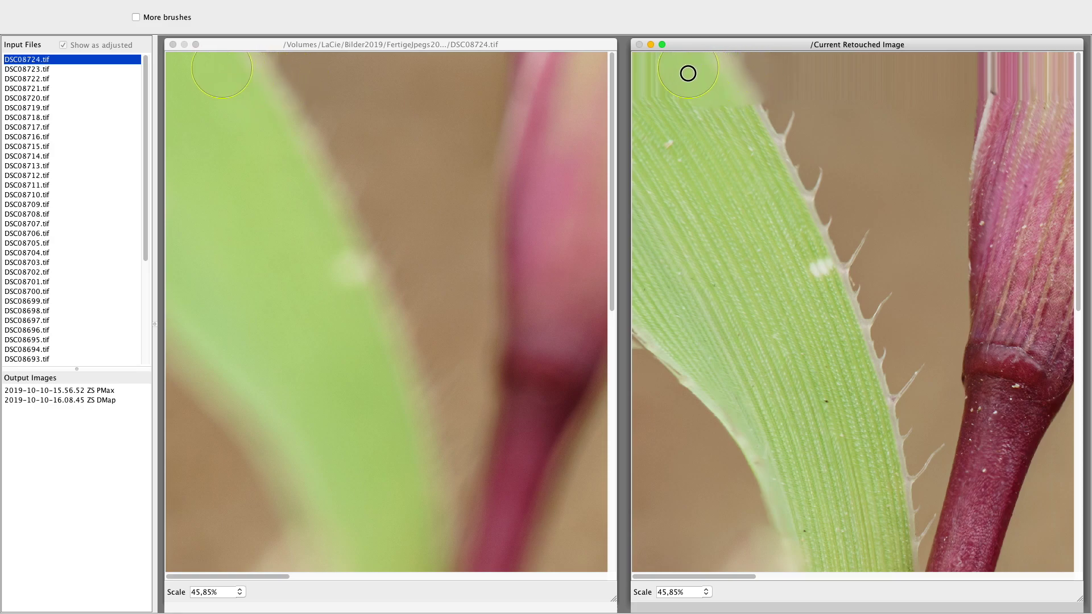
mouse_move(705, 54)
mouse_down()
mouse_move(785, 54)
mouse_move(785, 78)
mouse_move(875, 59)
mouse_move(906, 73)
mouse_move(1048, 66)
mouse_move(1051, 50)
mouse_up()
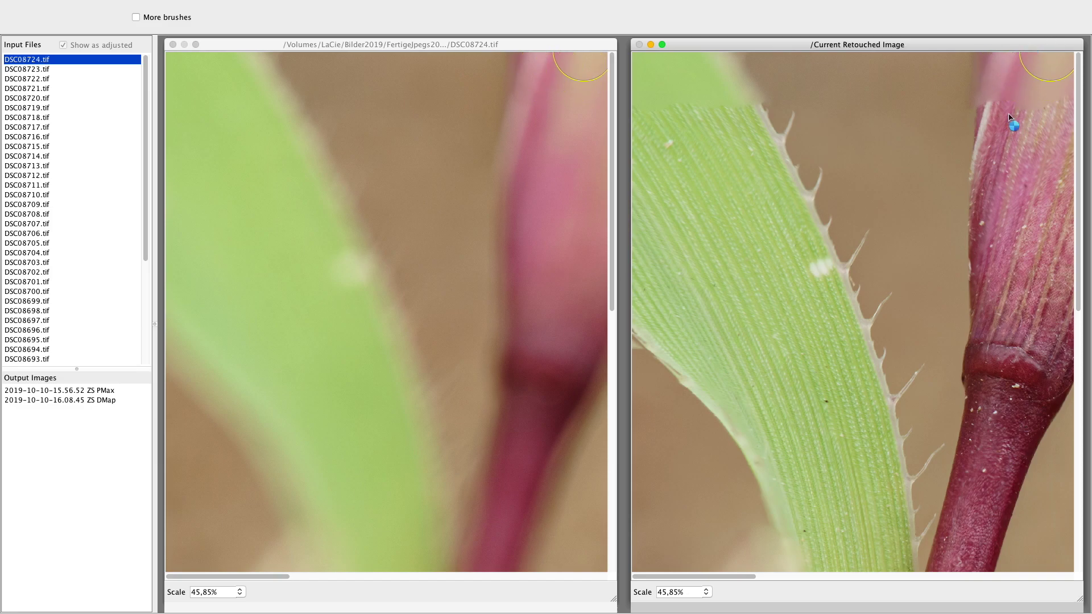
drag(722, 577, 820, 579)
mouse_move(802, 70)
mouse_down()
mouse_move(904, 66)
mouse_move(885, 80)
mouse_up()
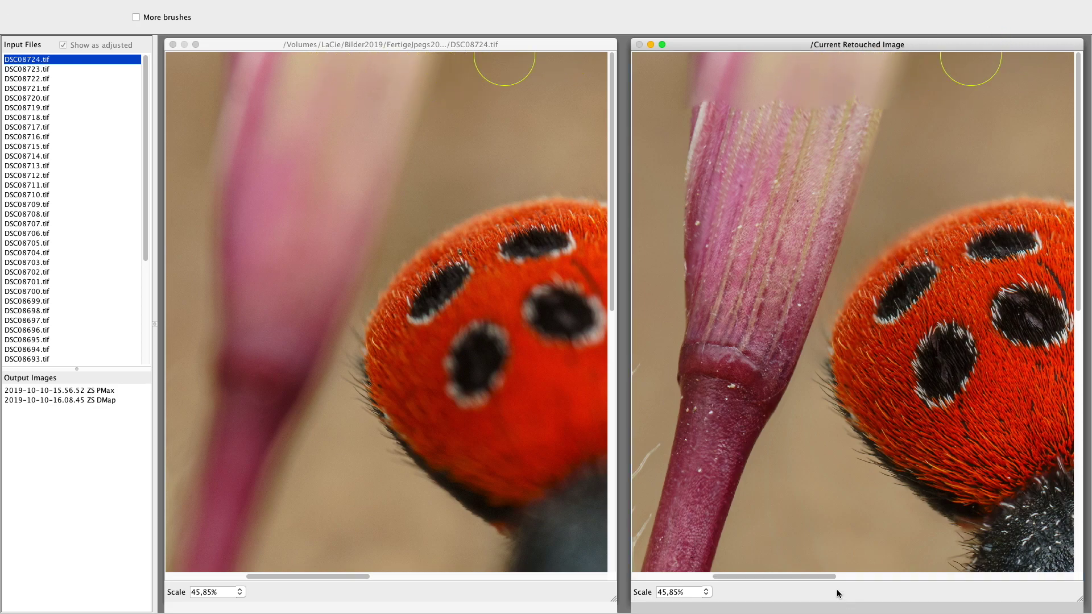
drag(802, 578, 874, 579)
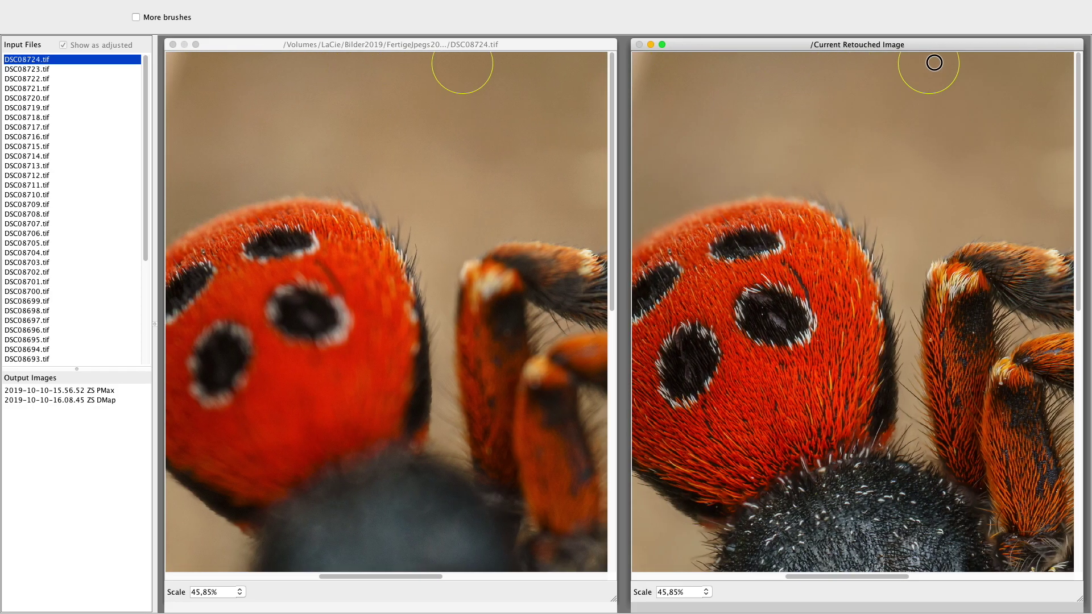
drag(849, 575, 956, 575)
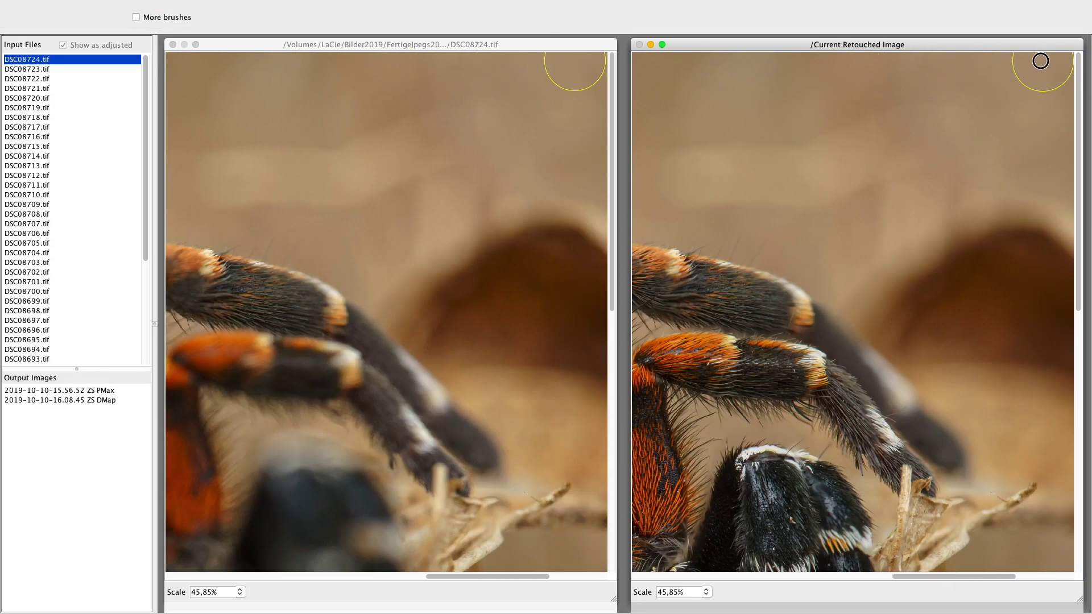
drag(914, 576, 981, 577)
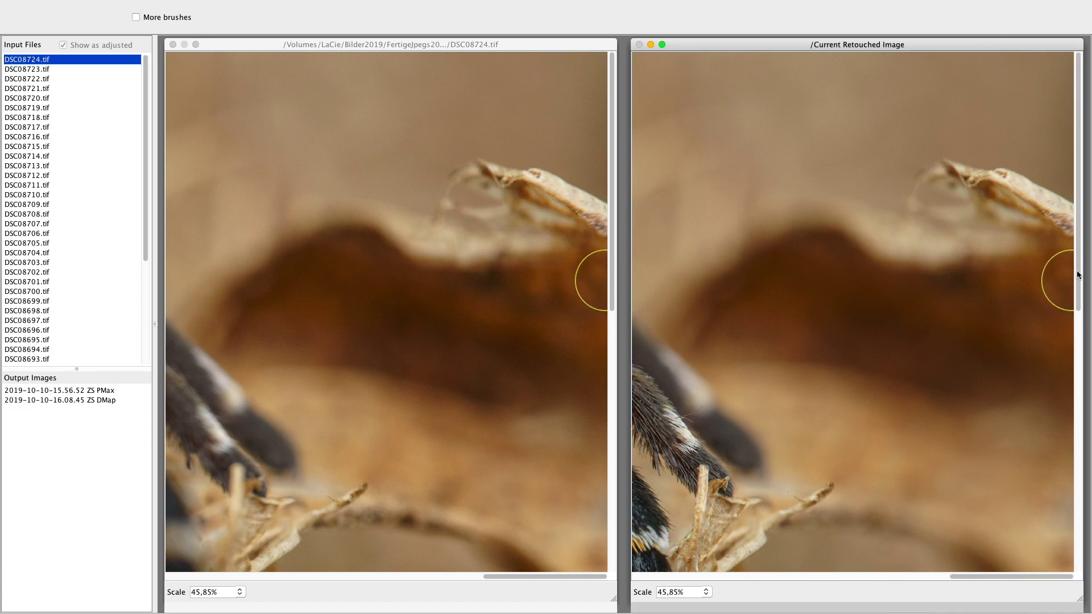
drag(1079, 259, 1079, 358)
scroll(1075, 364, down, 5)
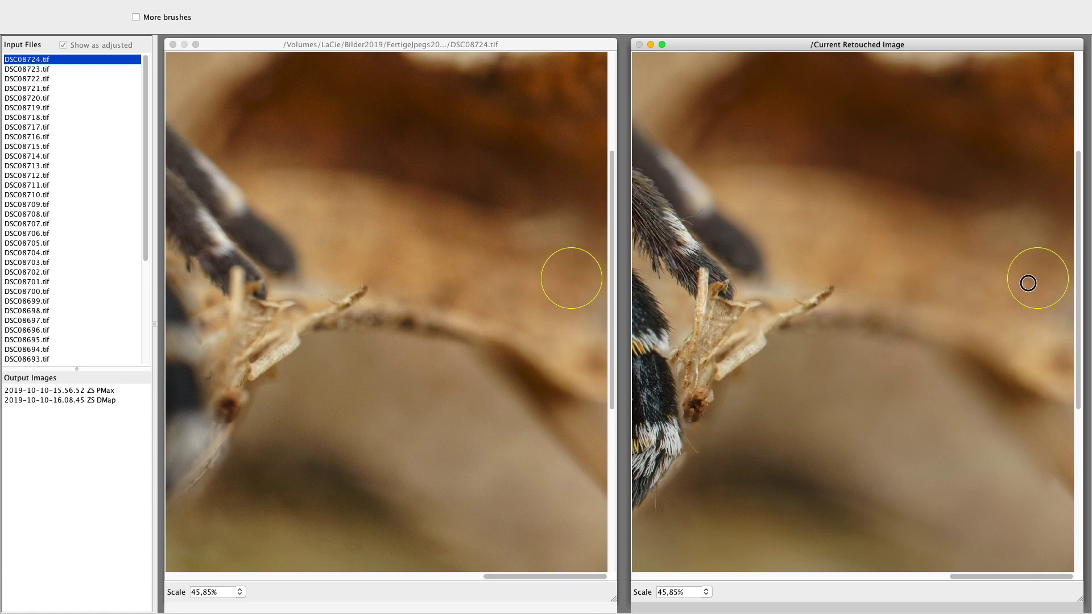
click(1049, 484)
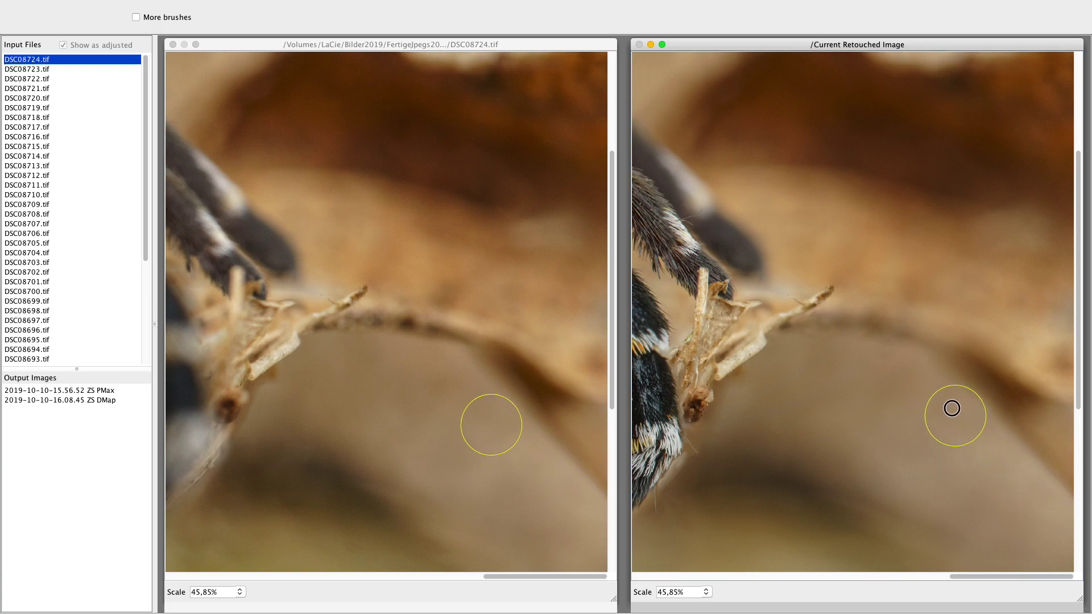
click(972, 494)
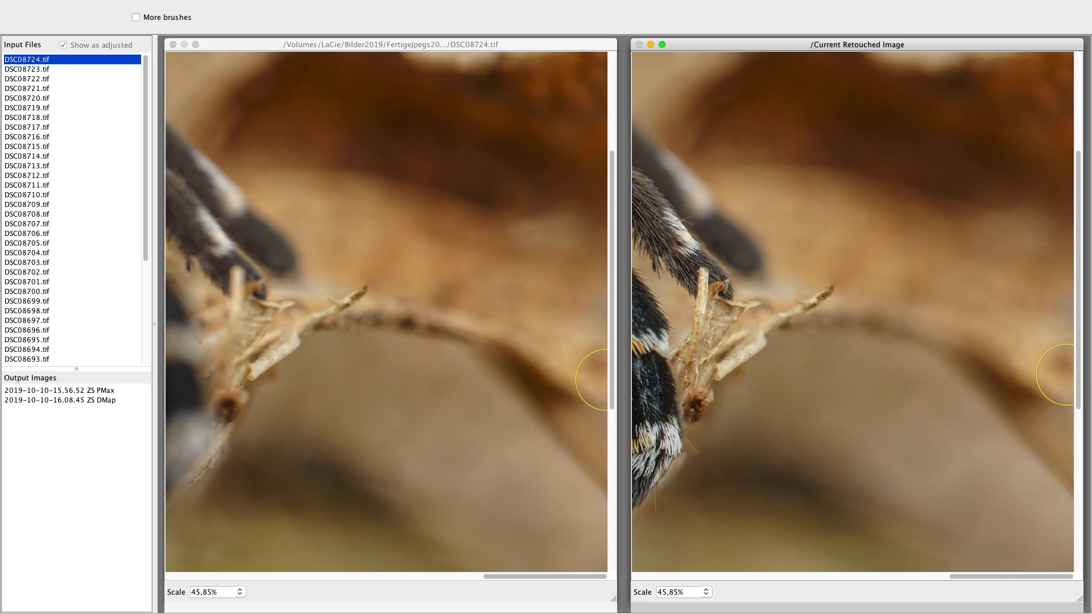
mouse_move(1078, 366)
mouse_down()
mouse_move(1079, 563)
mouse_move(1084, 315)
mouse_up()
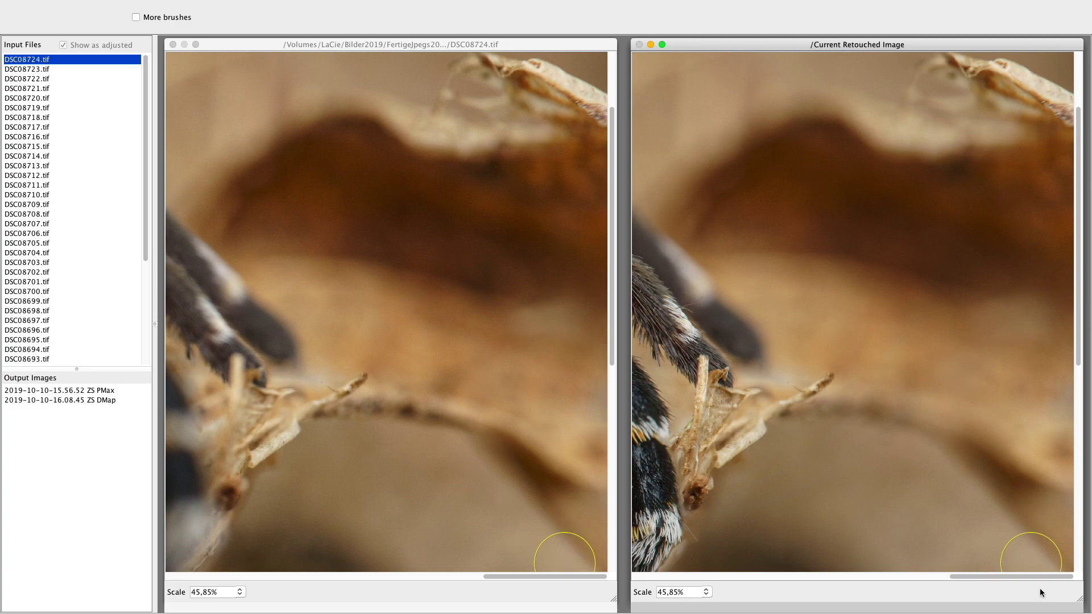
drag(1047, 578, 925, 589)
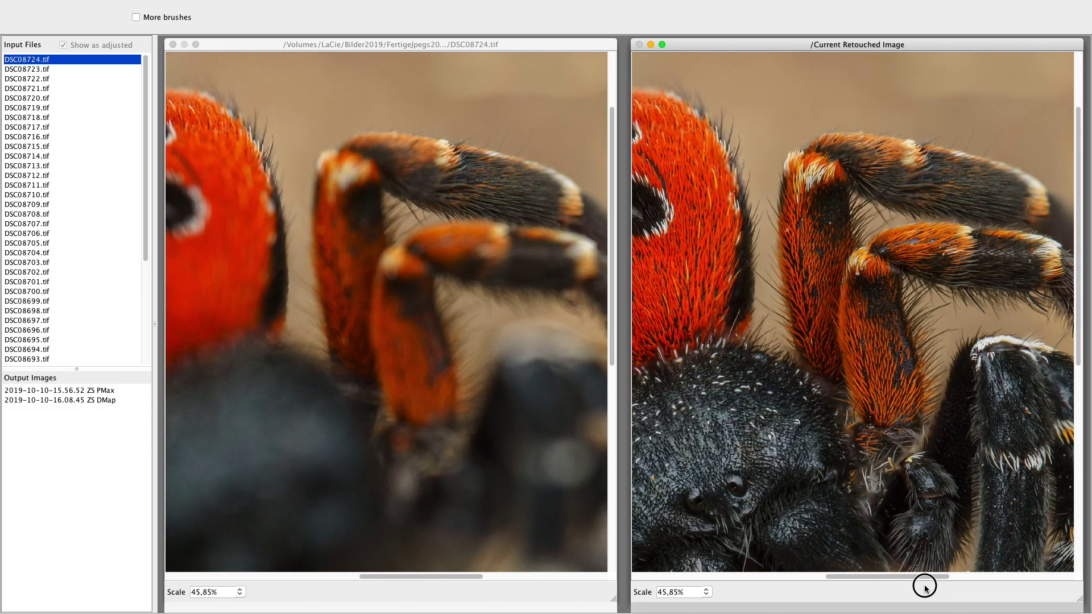
drag(925, 589, 892, 581)
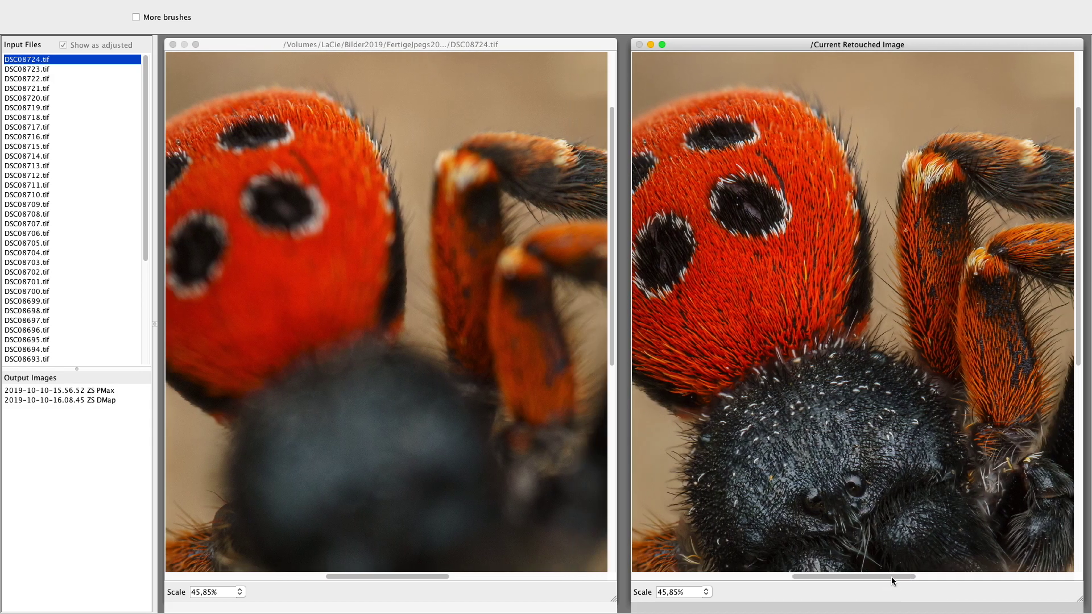
scroll(290, 275, up, 1)
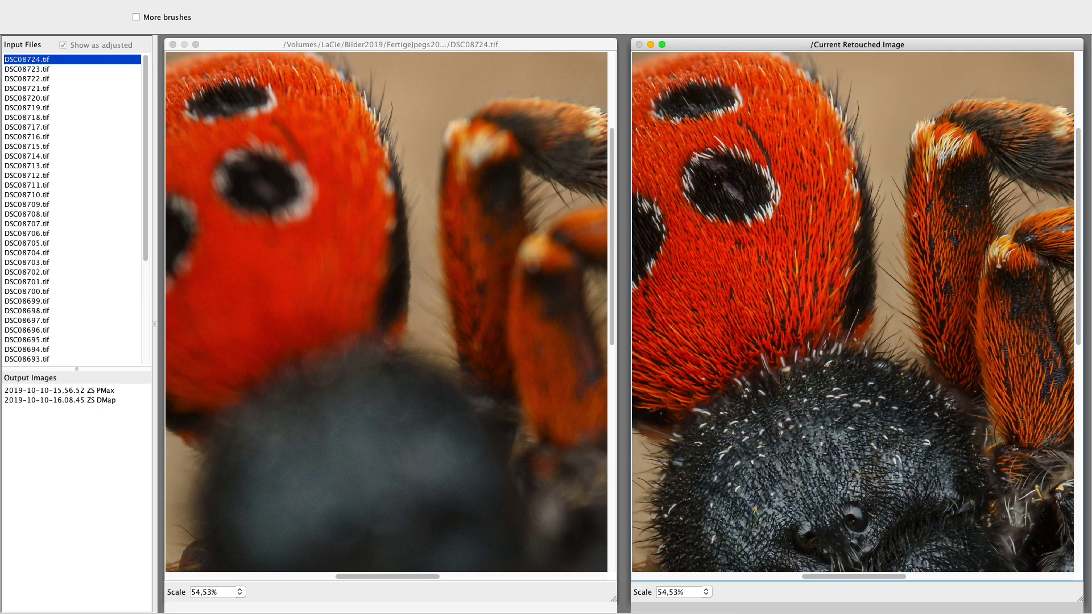
scroll(356, 321, up, 3)
scroll(291, 276, down, 3)
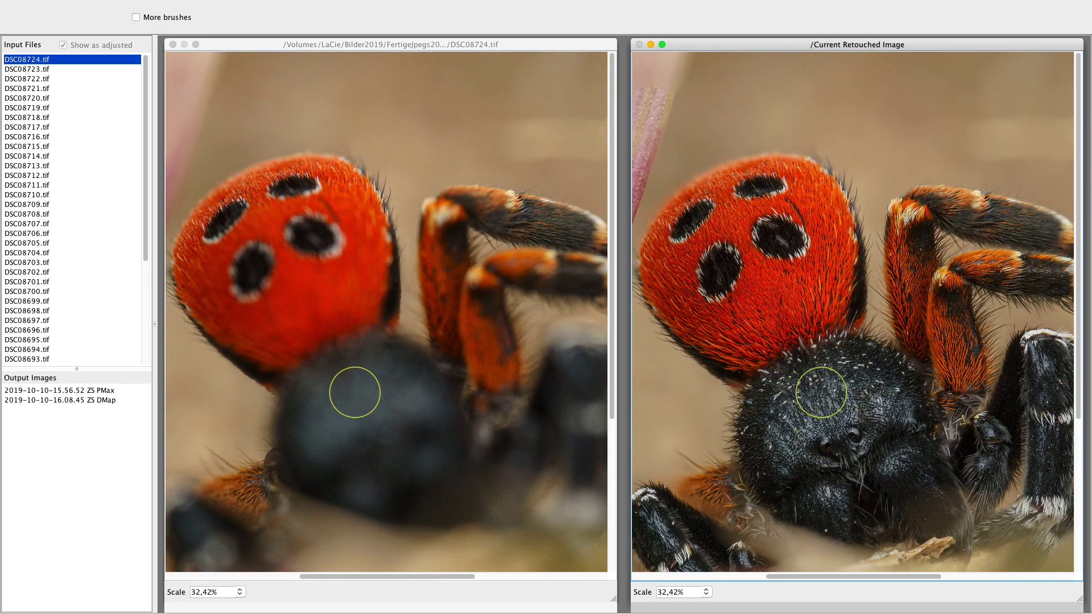
scroll(289, 383, up, 1)
scroll(289, 382, up, 4)
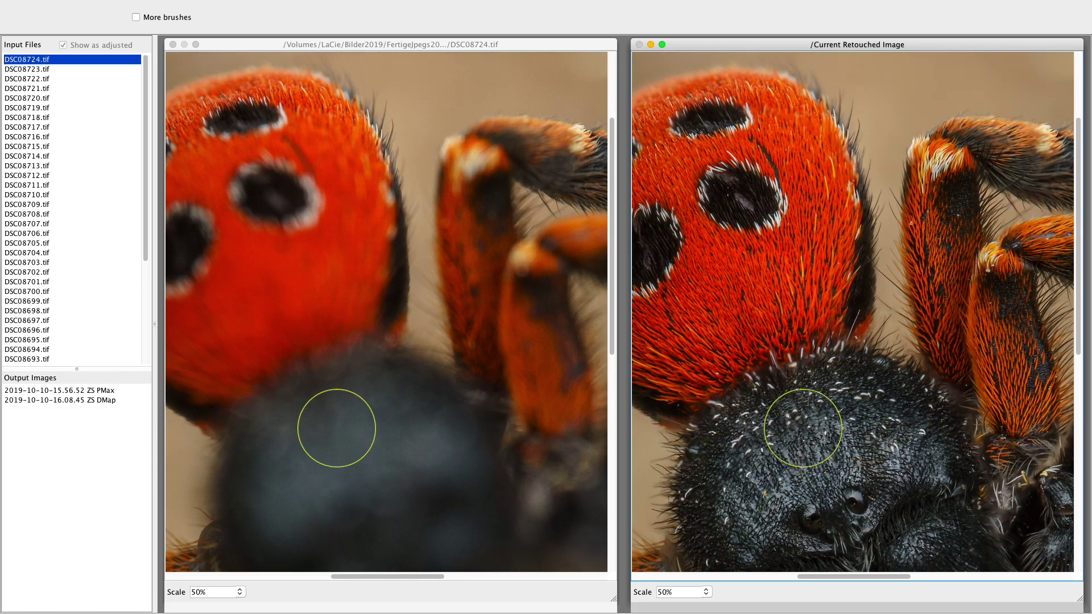
scroll(349, 414, down, 3)
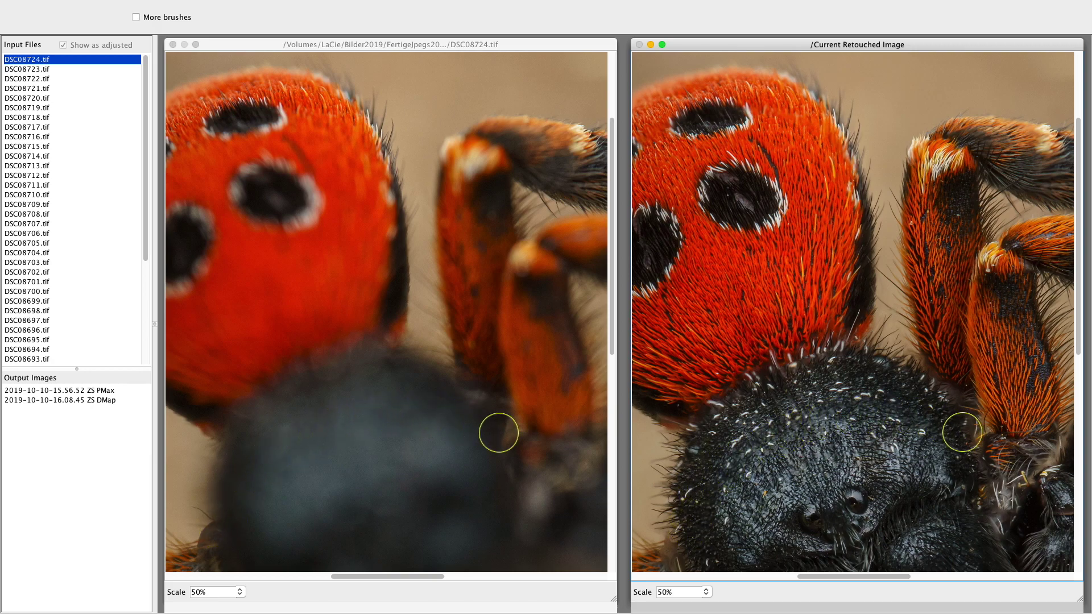
scroll(419, 405, up, 1)
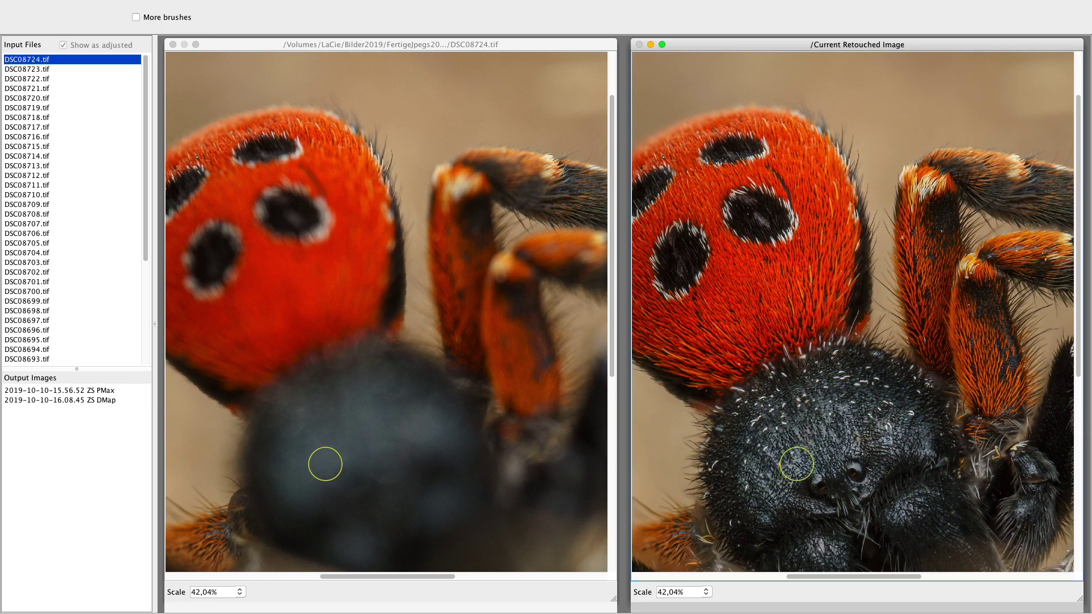
scroll(336, 462, up, 1)
scroll(345, 457, up, 1)
drag(1079, 279, 1074, 345)
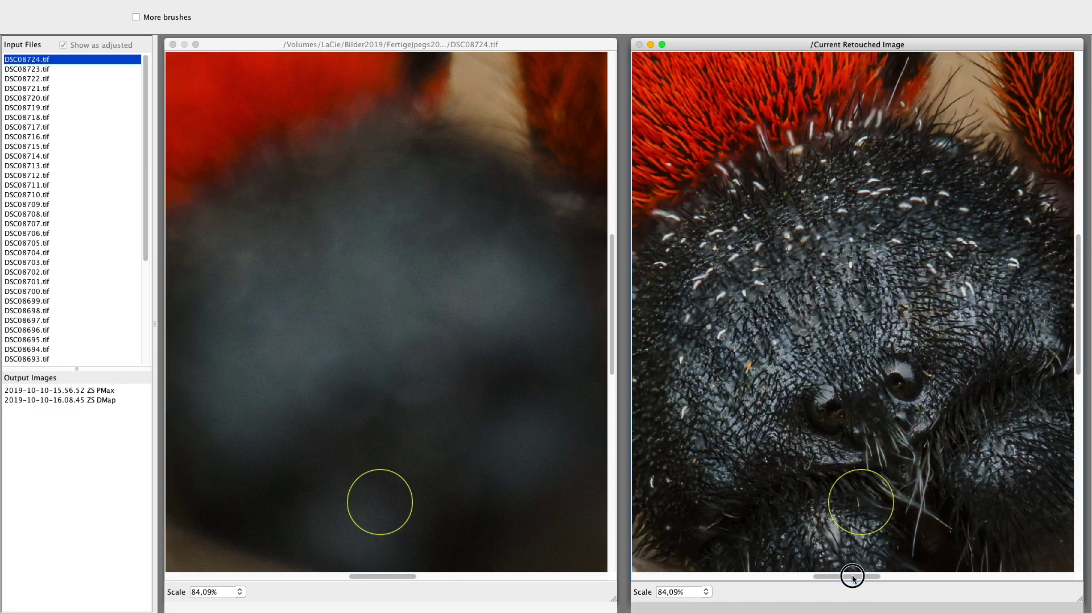
scroll(839, 319, down, 1)
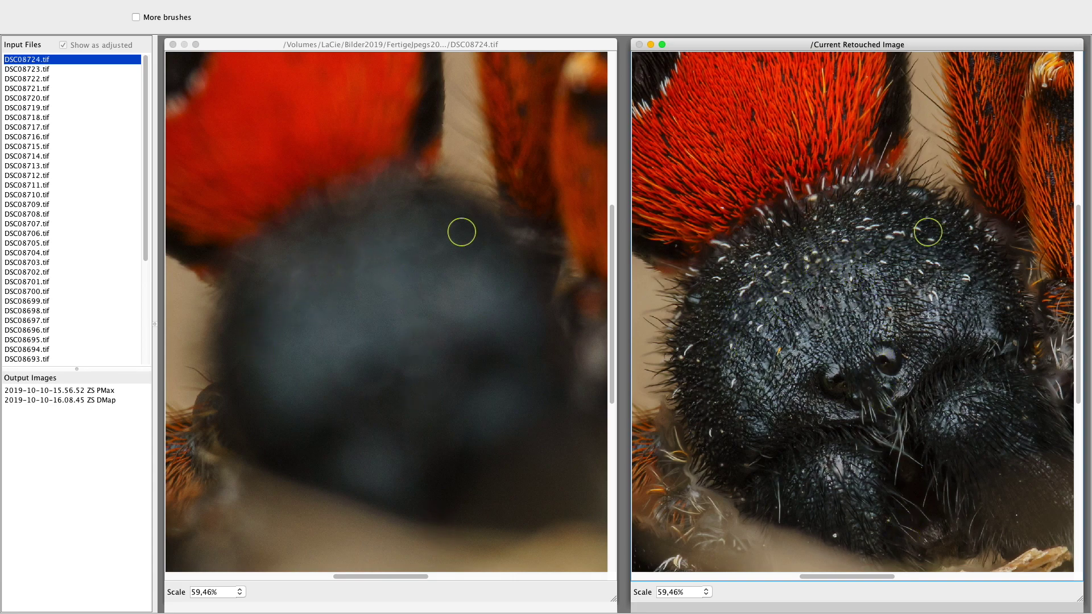
scroll(573, 357, down, 1)
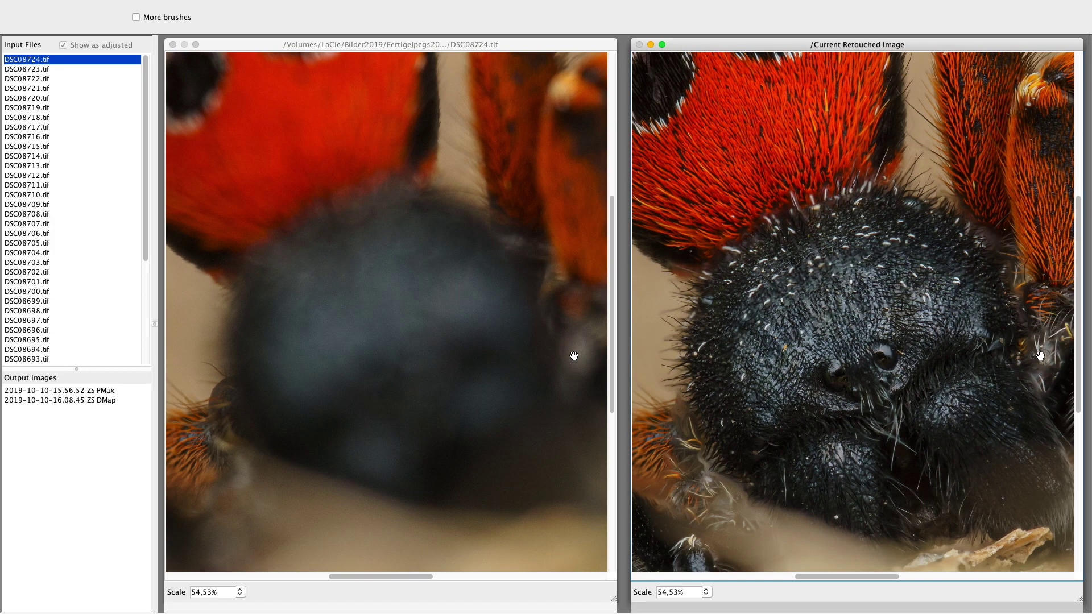
scroll(573, 356, down, 1)
drag(885, 577, 927, 576)
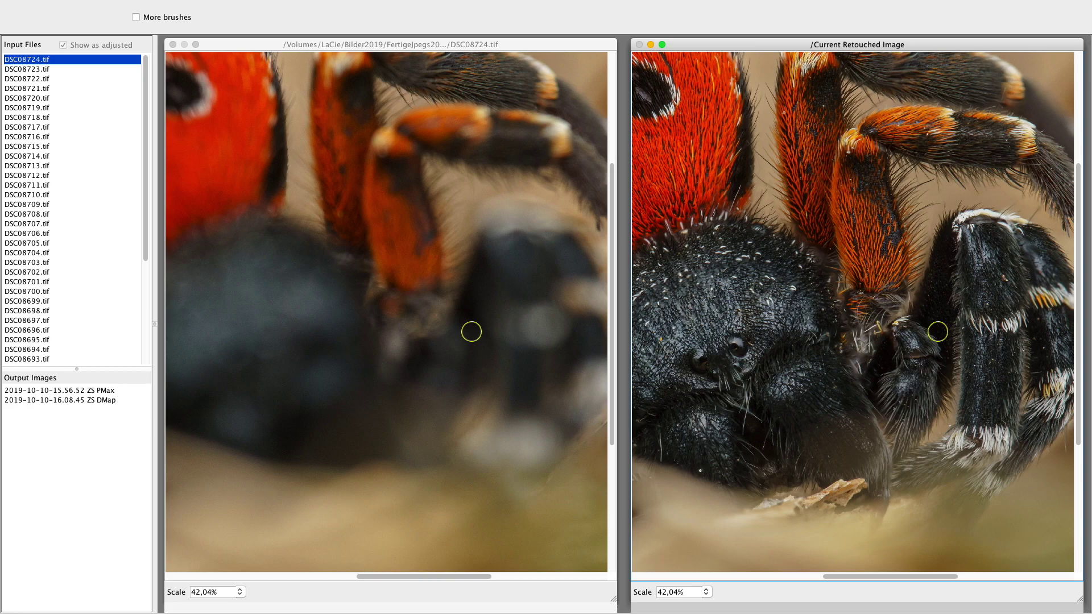
scroll(938, 332, up, 1)
scroll(937, 332, up, 1)
scroll(937, 332, up, 1)
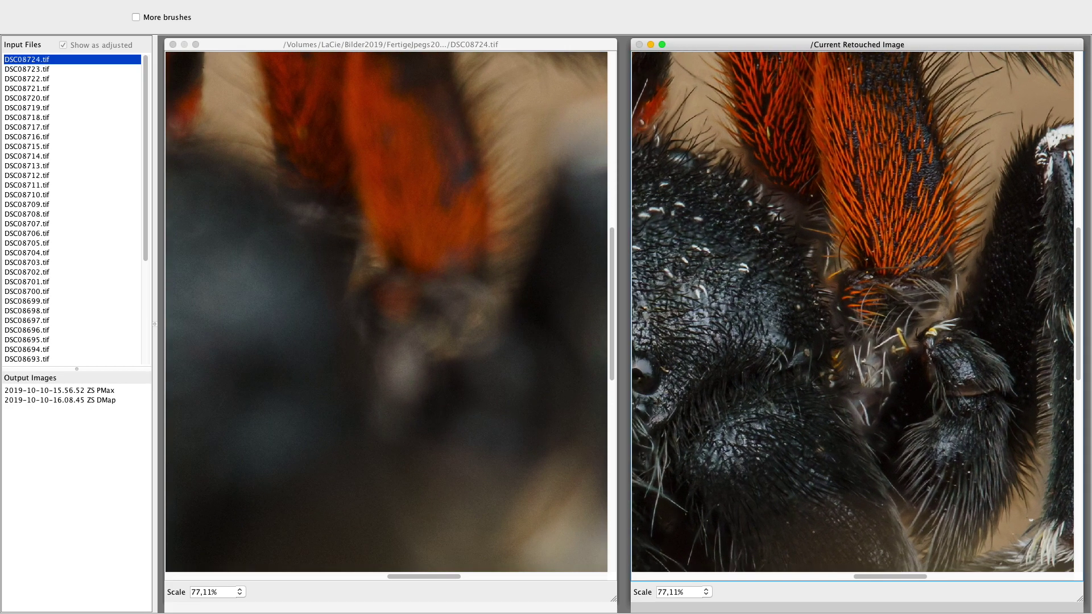
scroll(918, 328, down, 1)
scroll(918, 328, down, 1)
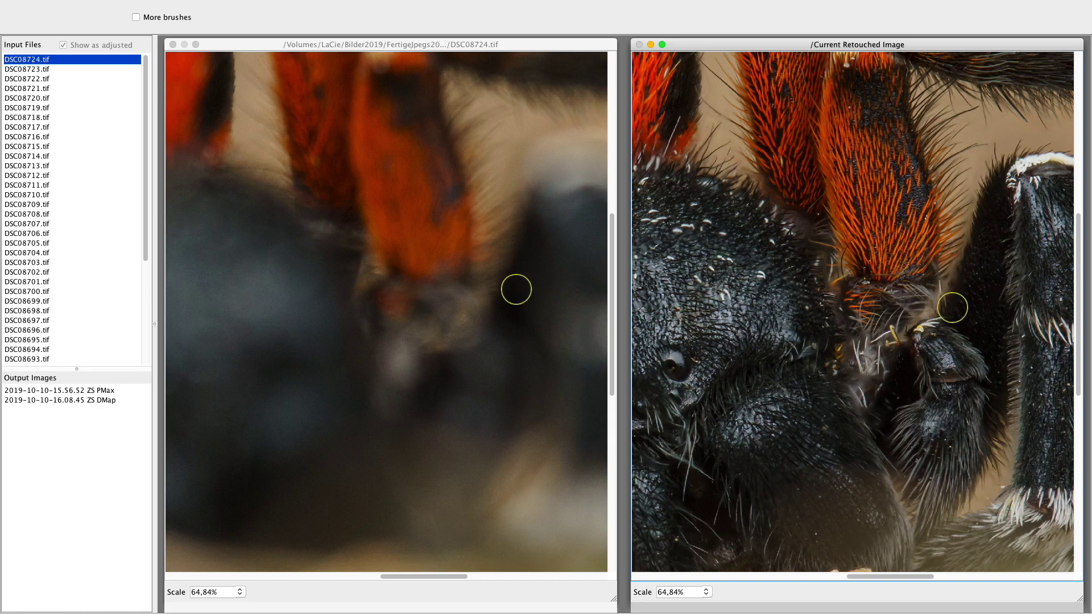
scroll(953, 307, down, 4)
scroll(934, 313, down, 2)
scroll(903, 308, down, 2)
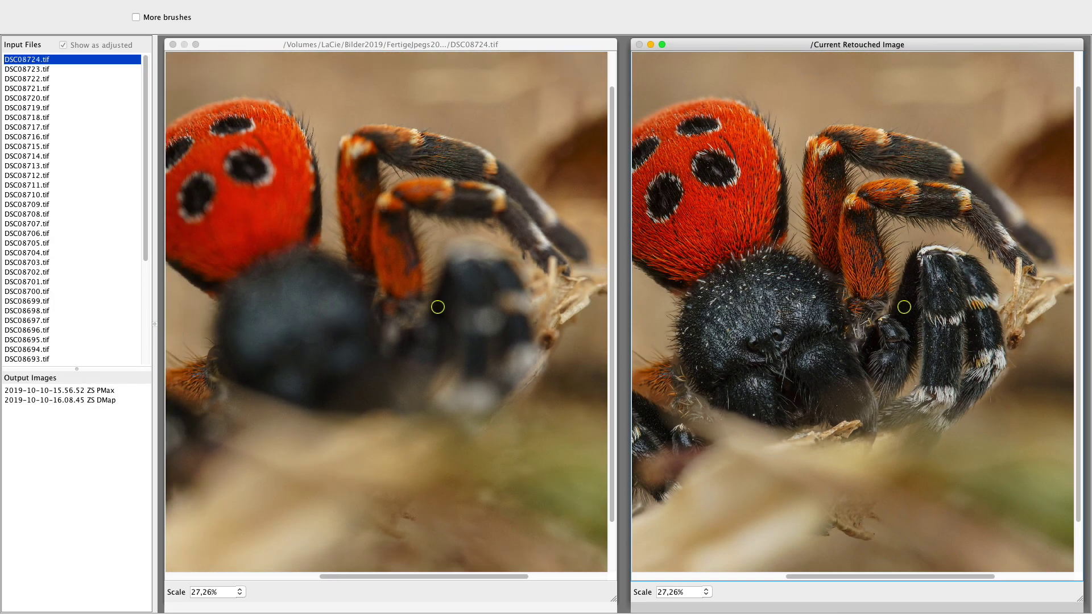
drag(867, 579, 810, 577)
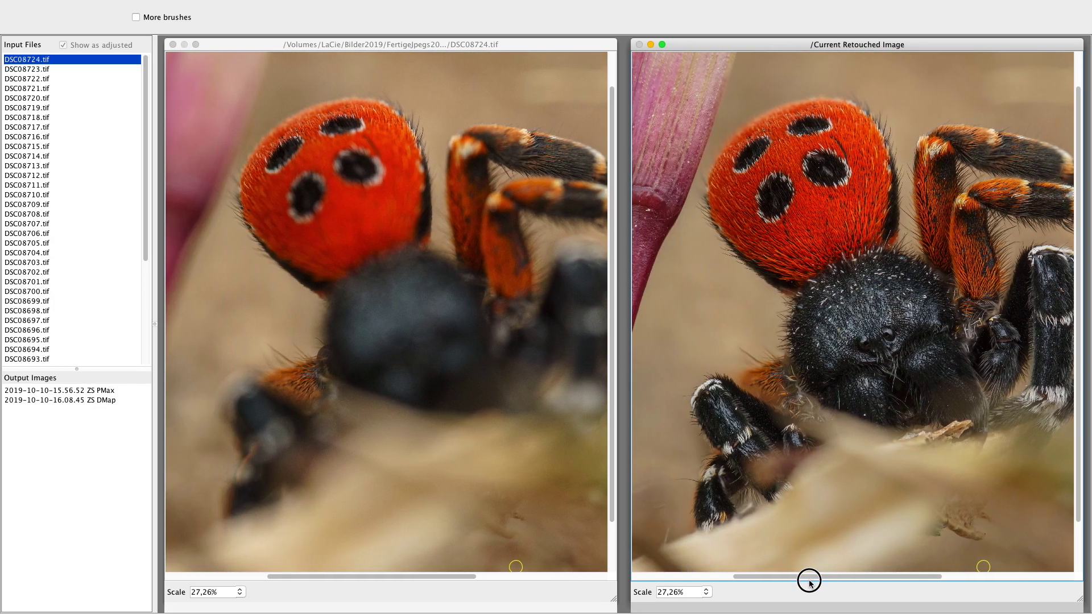
scroll(802, 123, up, 3)
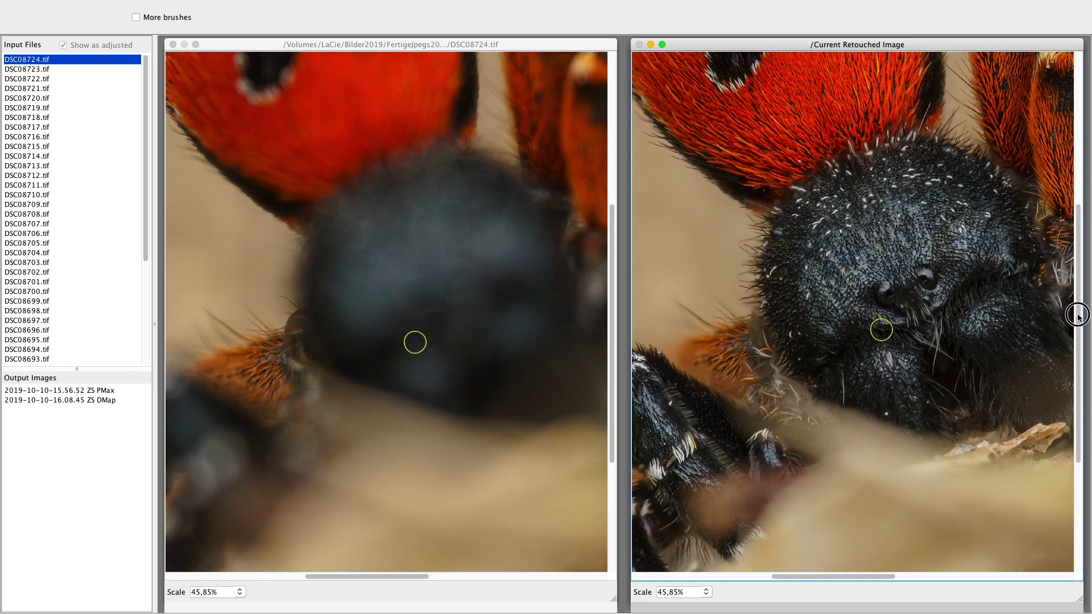
drag(1079, 279, 1077, 352)
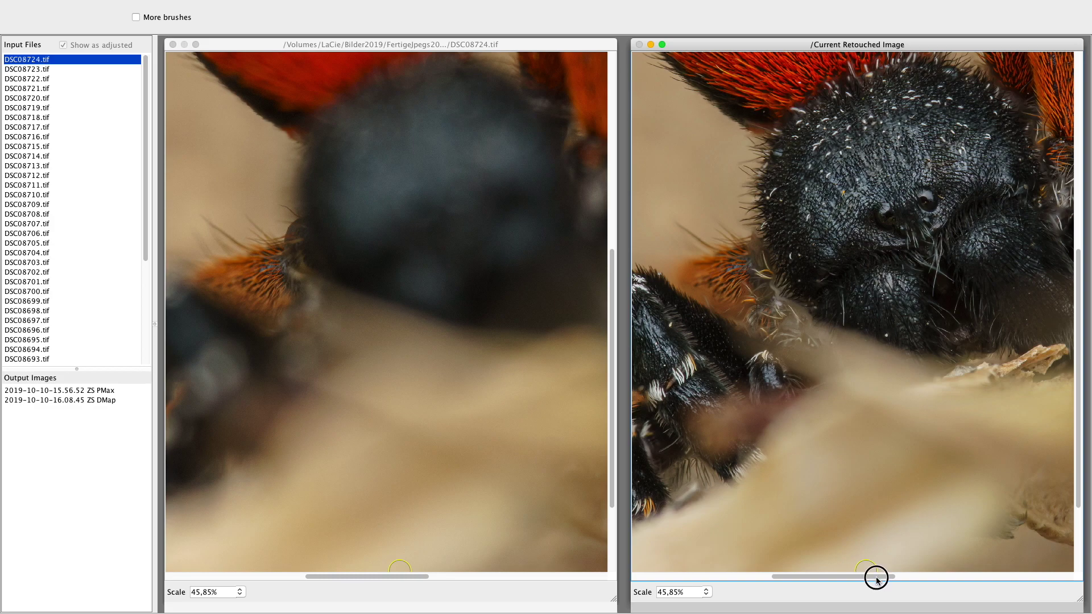
drag(879, 577, 852, 578)
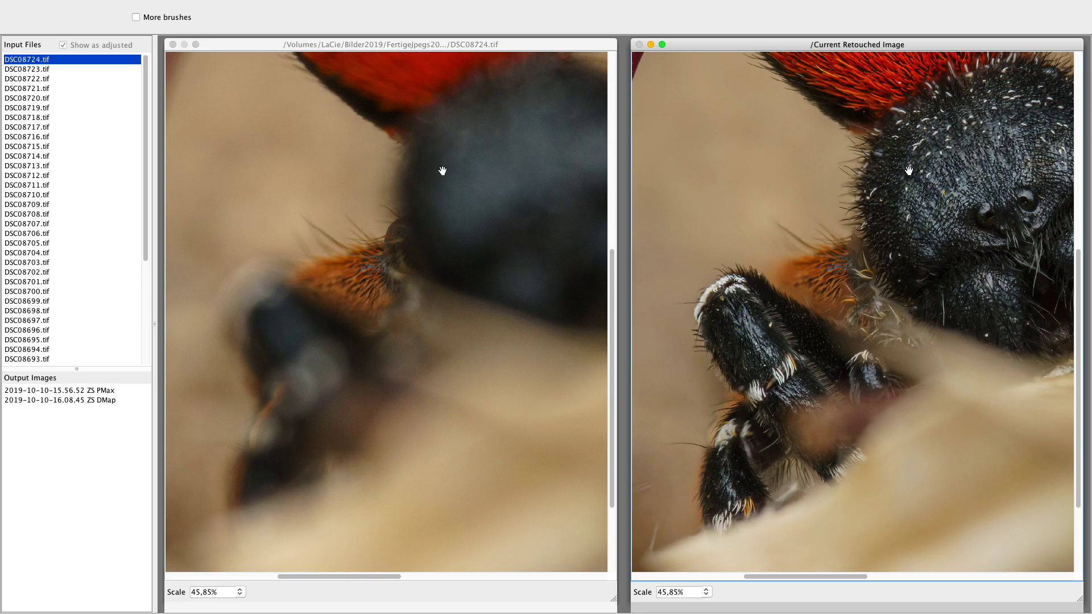
scroll(909, 170, down, 4)
scroll(908, 171, down, 2)
scroll(870, 171, down, 2)
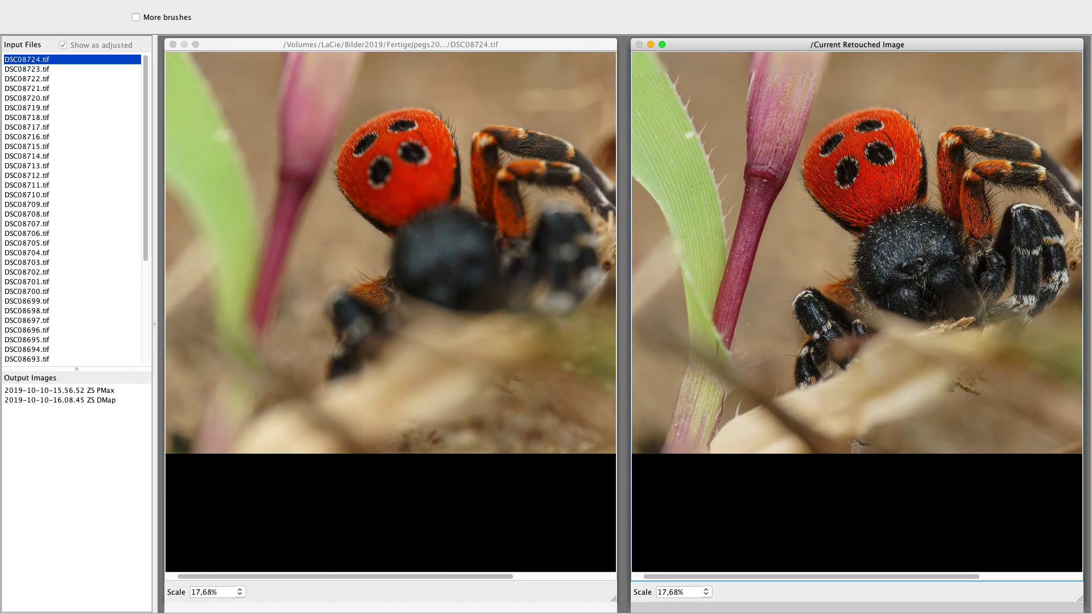
drag(833, 576, 864, 577)
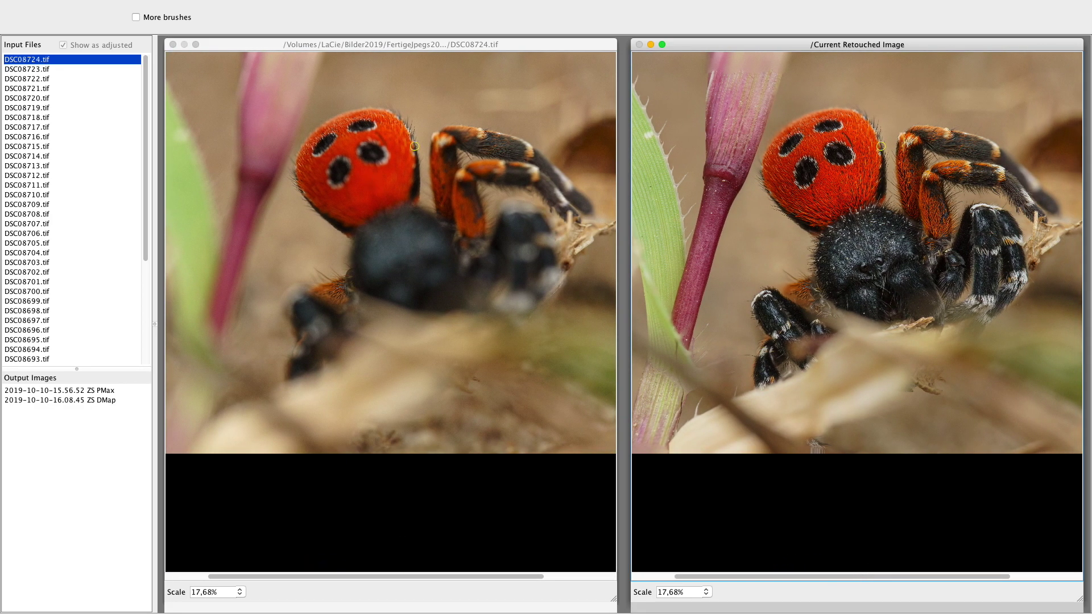
scroll(881, 146, up, 5)
scroll(877, 180, up, 1)
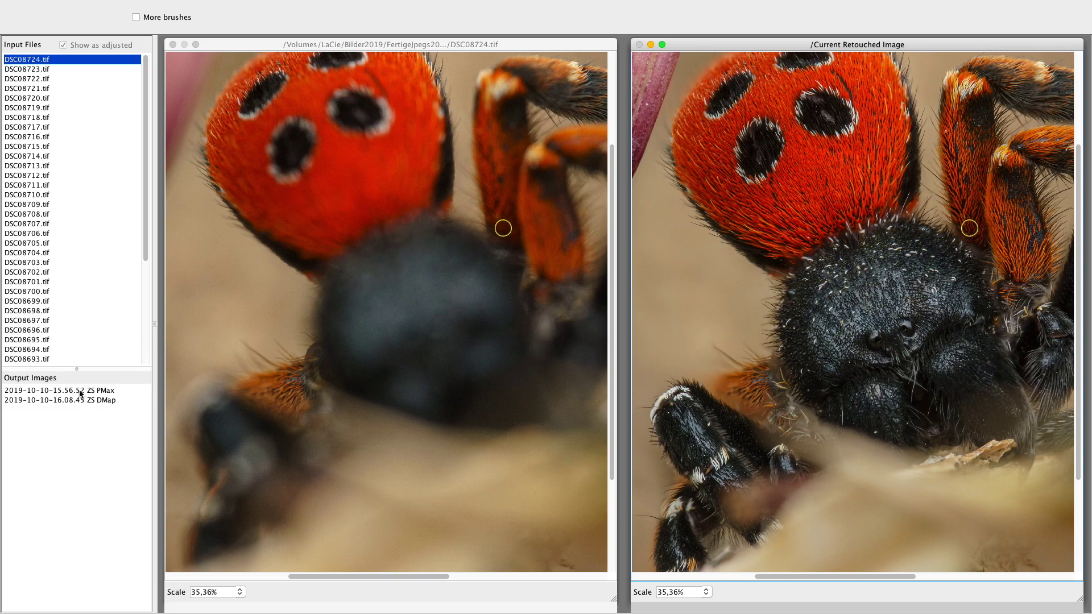
click(98, 392)
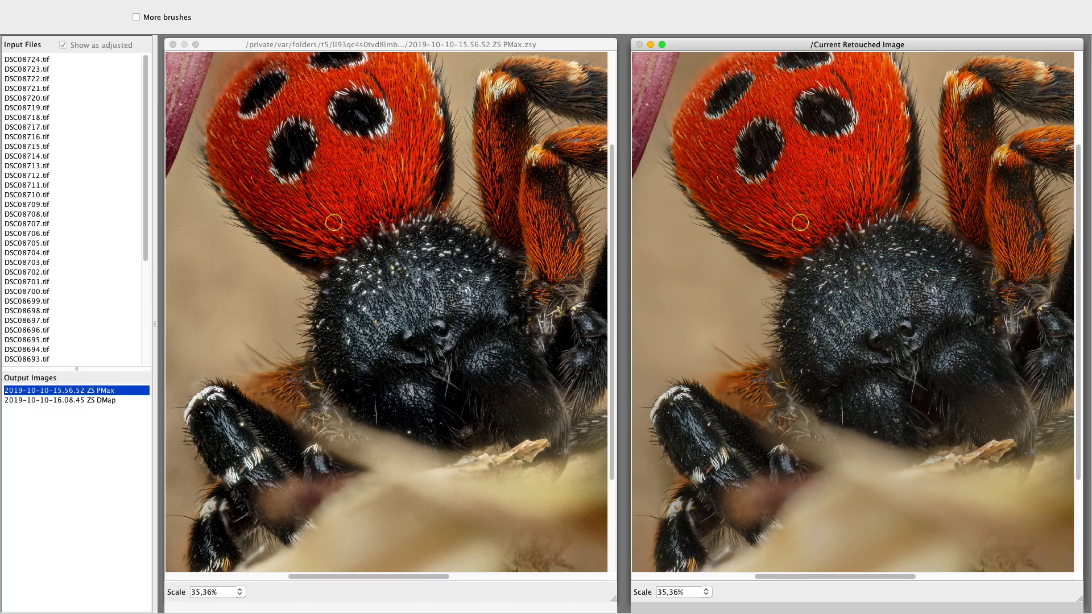
Step: Zoom both viewers to 100% and scroll to where the red hairs meet the black body
scroll(382, 218, up, 3)
scroll(381, 218, up, 2)
scroll(381, 218, up, 1)
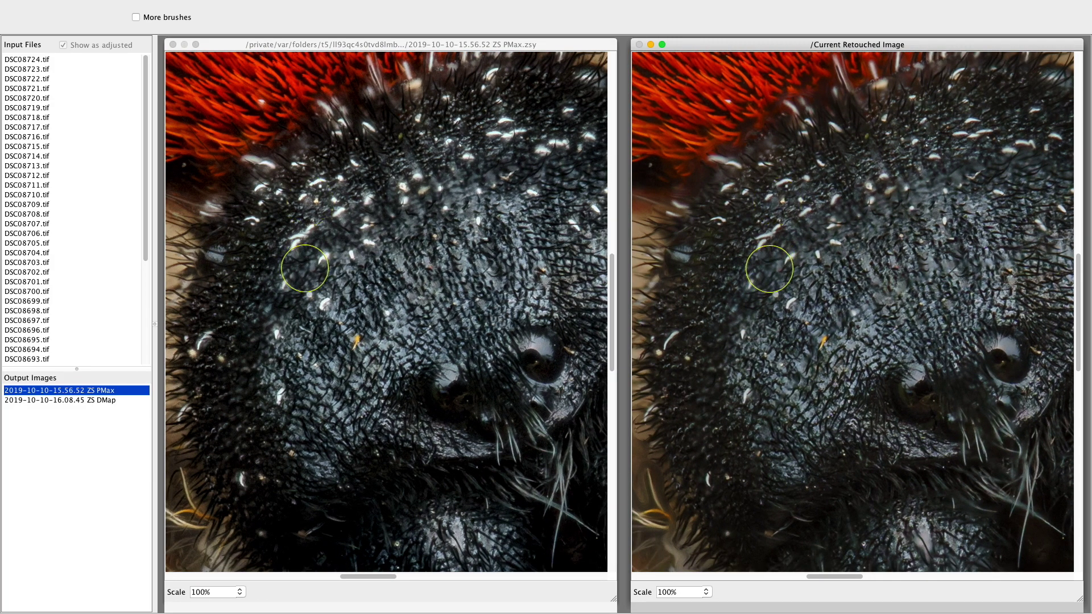
drag(1082, 337, 1076, 290)
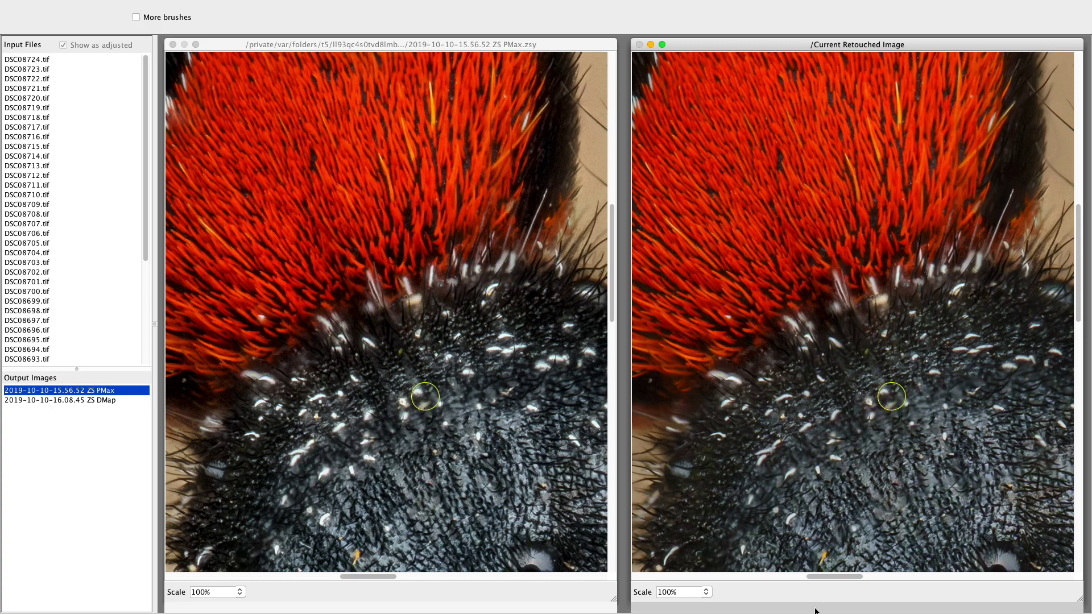
Step: Paint PMax detail onto the leg bases, lower leg joint, leg-head junction and hairs below the leg
drag(837, 575, 885, 579)
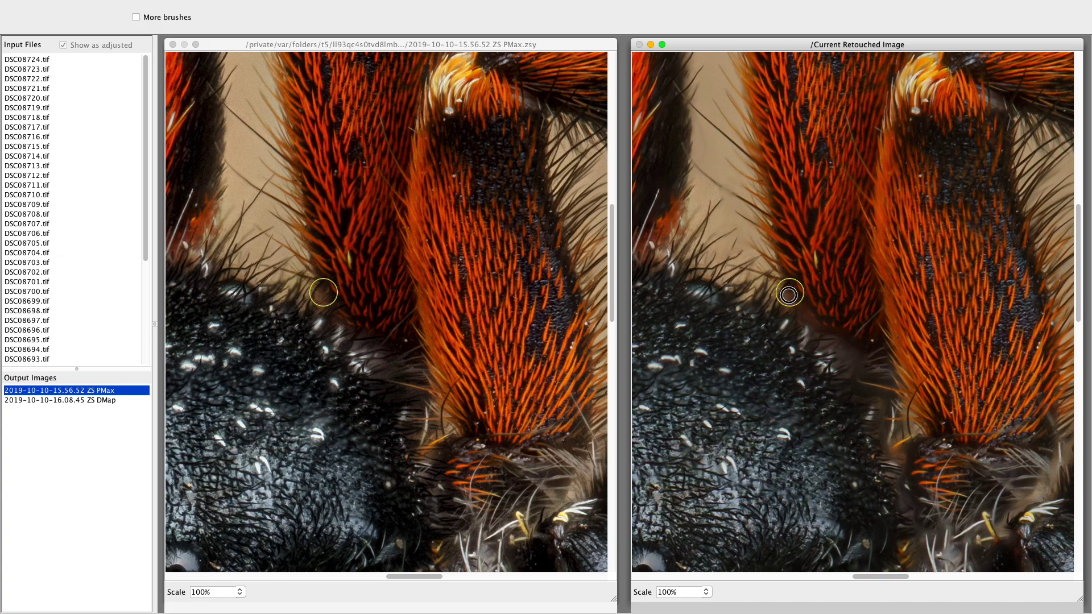
click(813, 310)
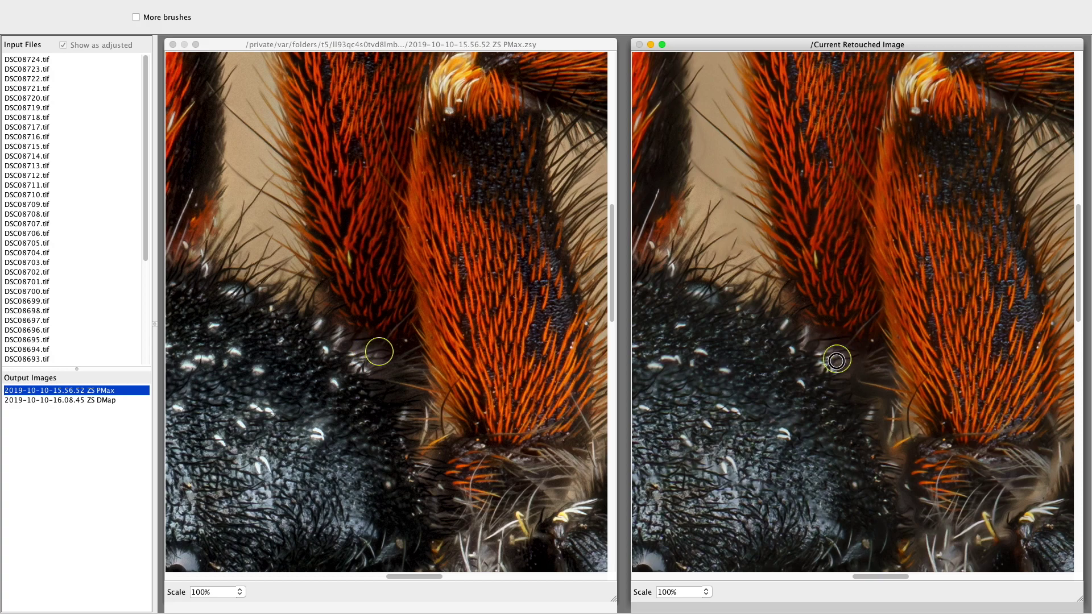
click(876, 382)
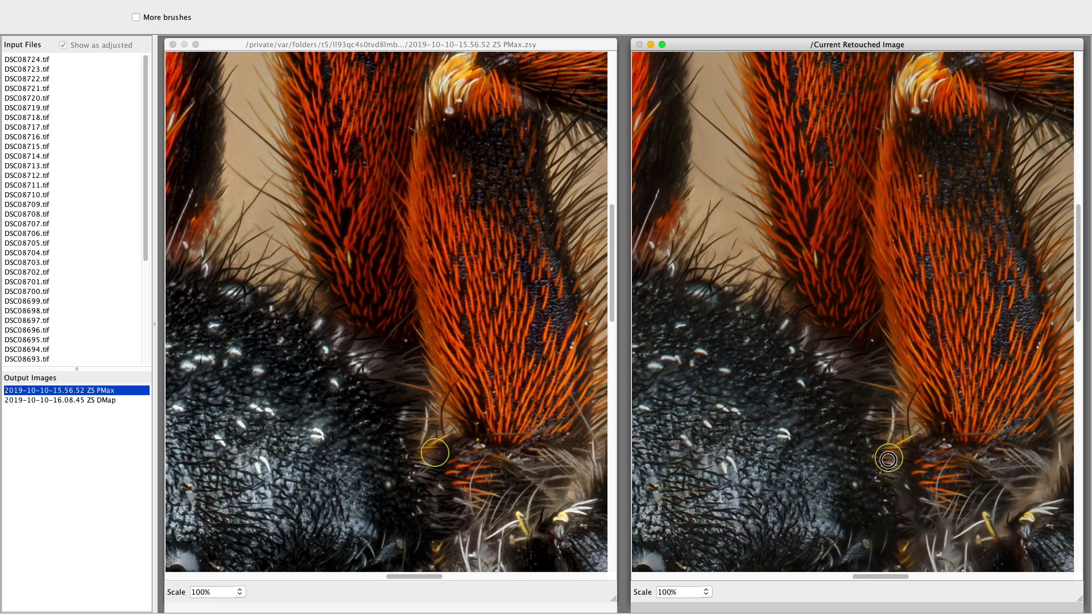
click(914, 517)
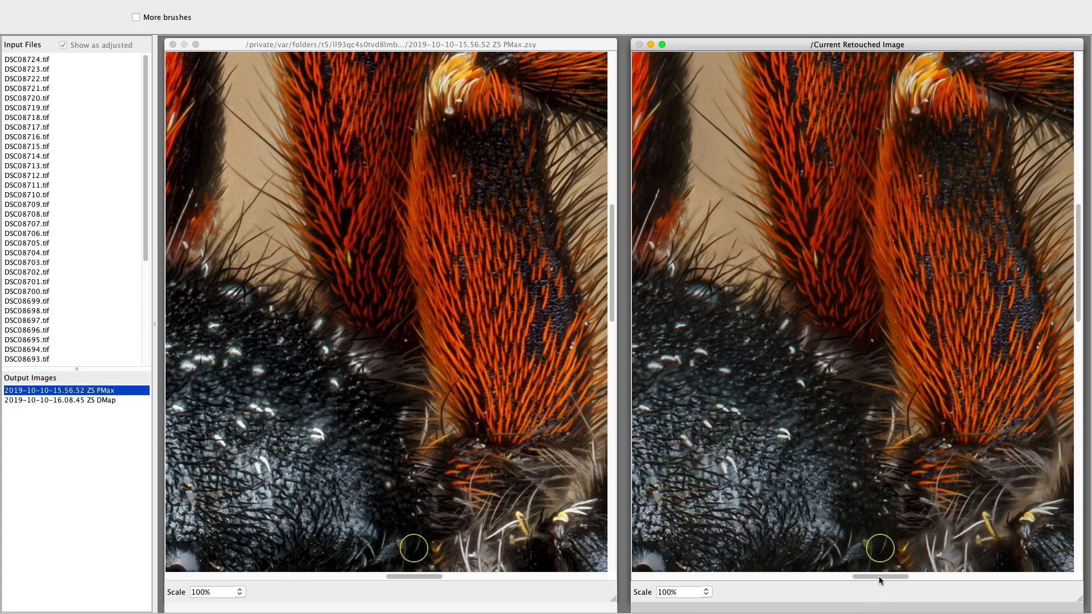
drag(1078, 295, 1078, 340)
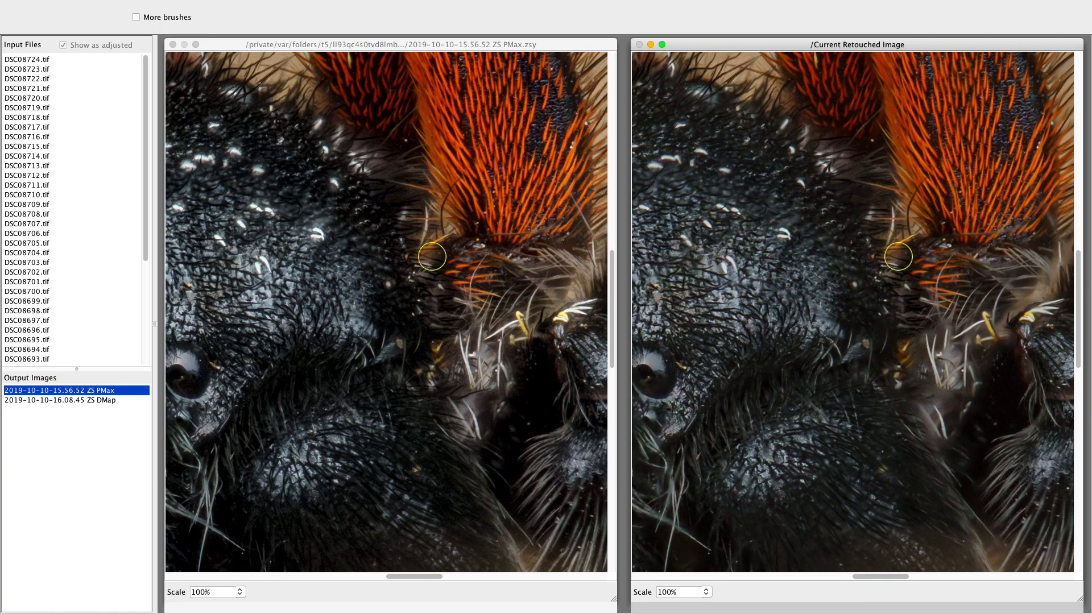
click(936, 358)
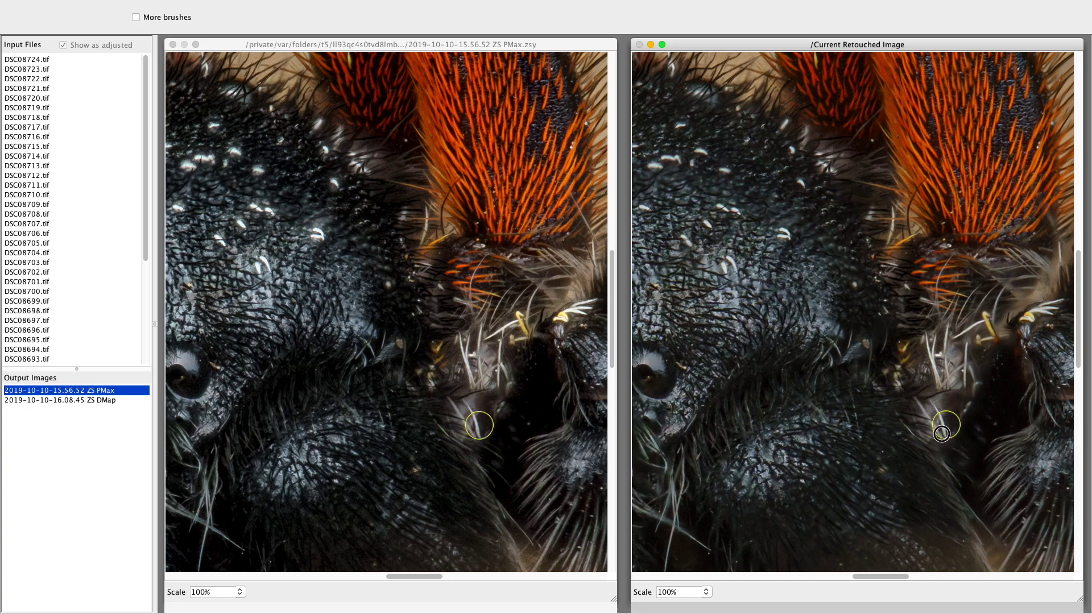
drag(939, 455, 963, 451)
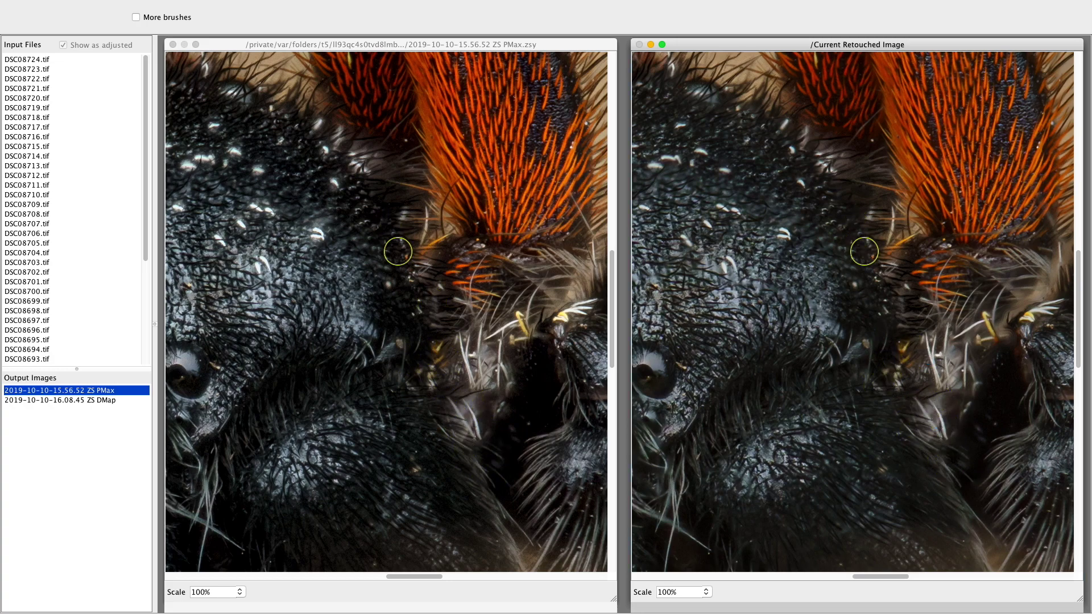
Step: Zoom both viewers to 141,42% and load input frame DSC08708.tif as the retouching source
scroll(399, 249, down, 2)
scroll(399, 250, down, 4)
scroll(399, 249, down, 1)
scroll(399, 250, down, 1)
scroll(399, 249, up, 1)
scroll(400, 250, up, 1)
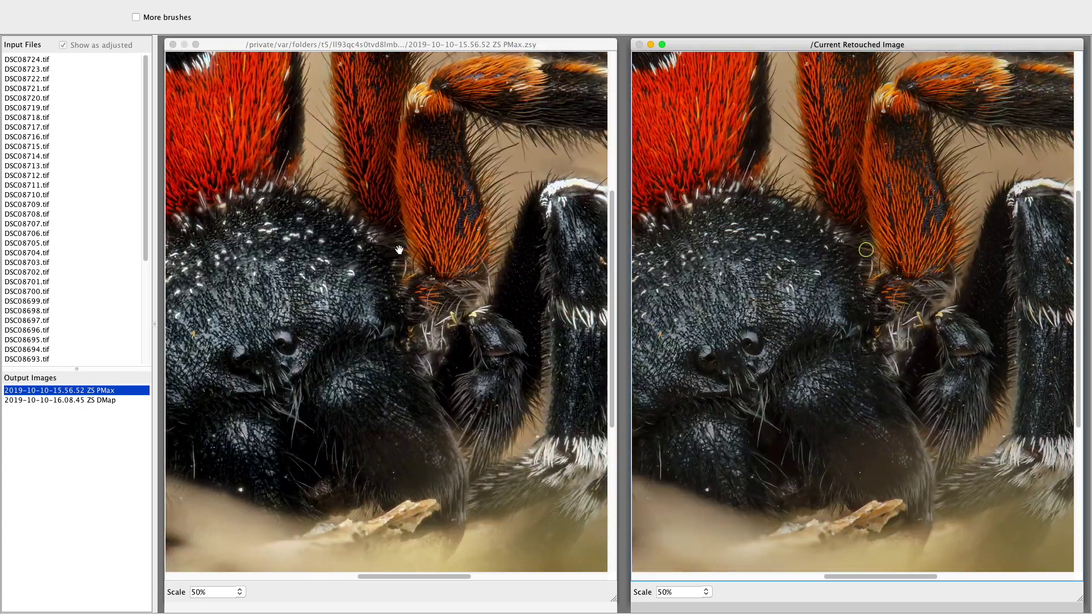
scroll(355, 235, up, 2)
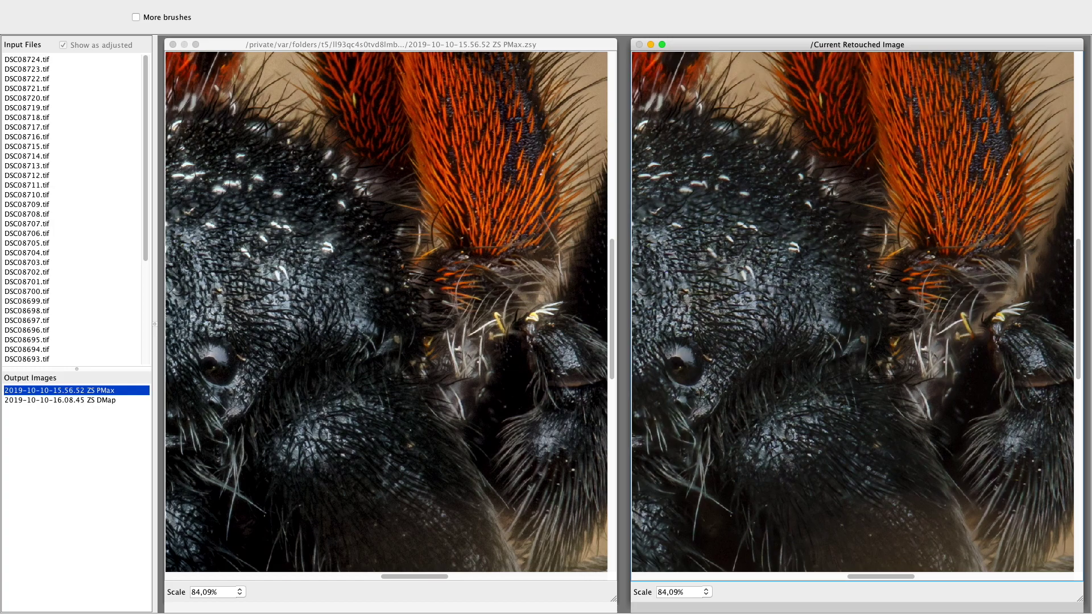
scroll(355, 236, up, 1)
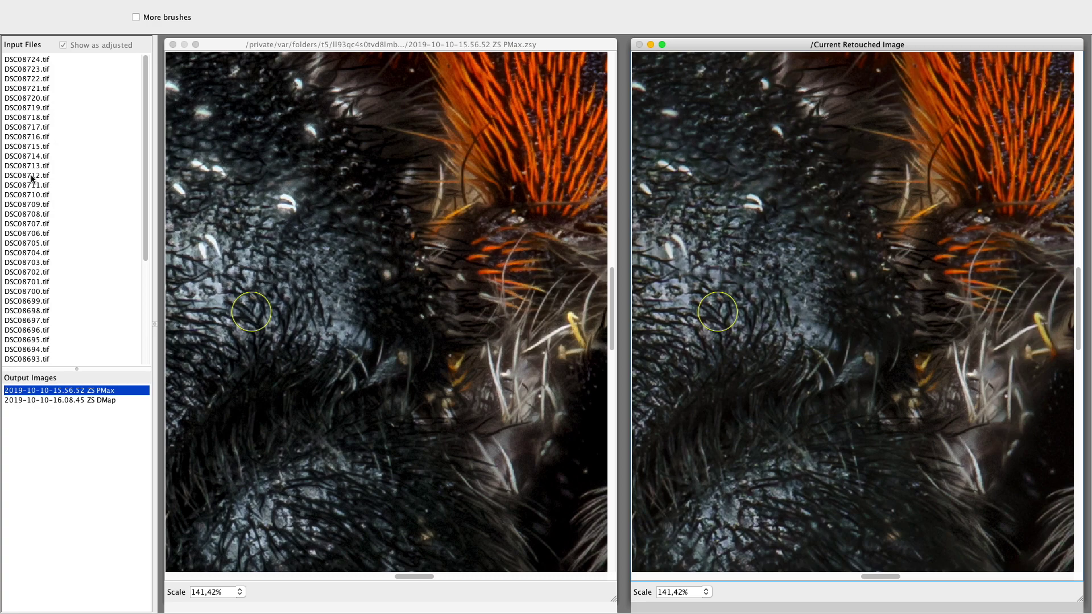
click(27, 214)
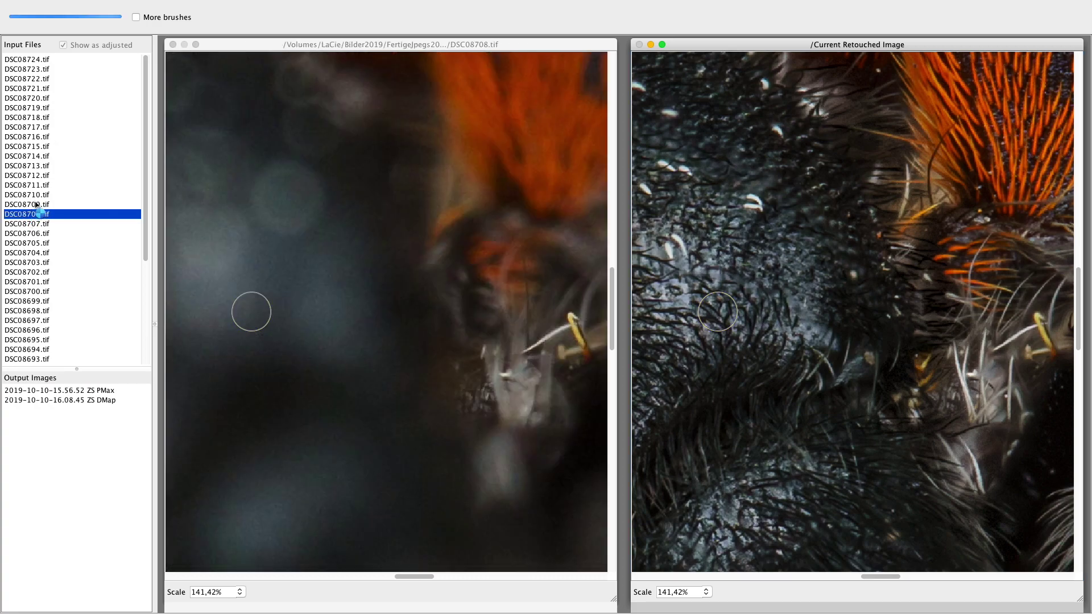
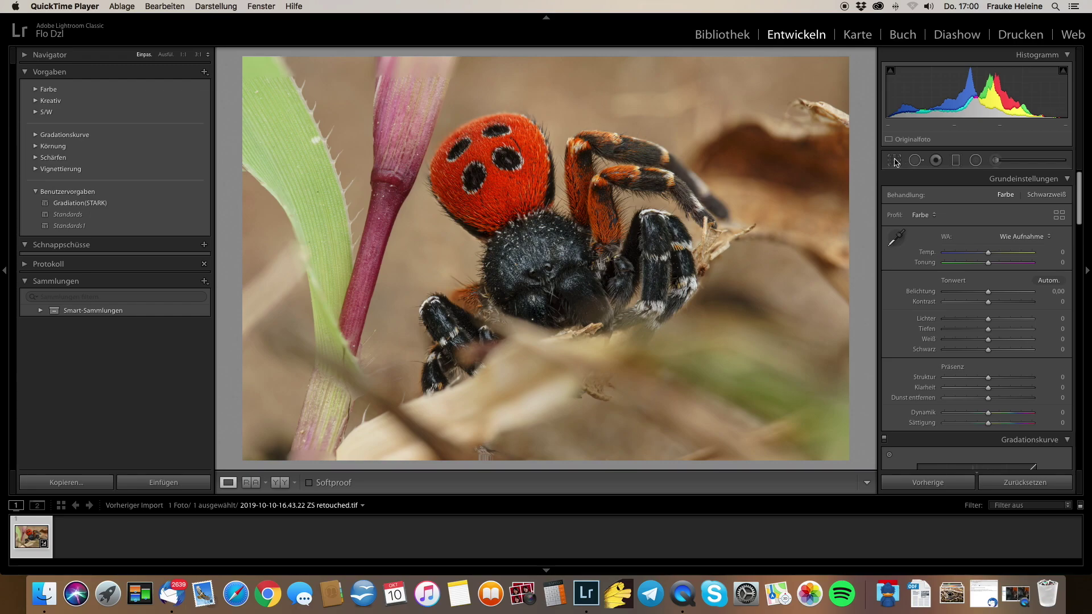
Step: Start cropping the spider photo, locked to the Original aspect ratio
click(894, 160)
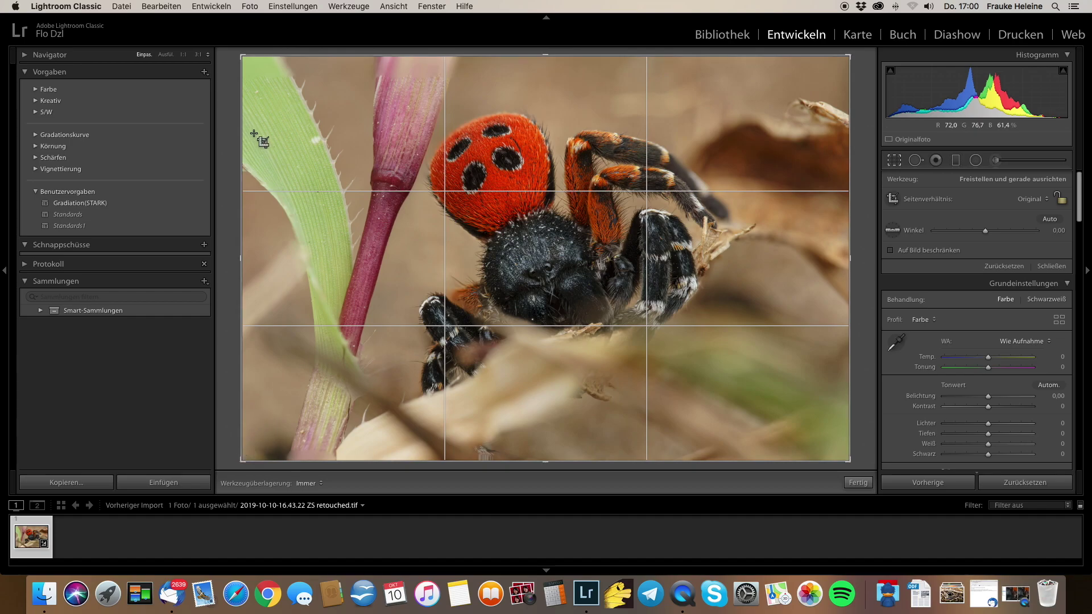
drag(241, 54, 257, 66)
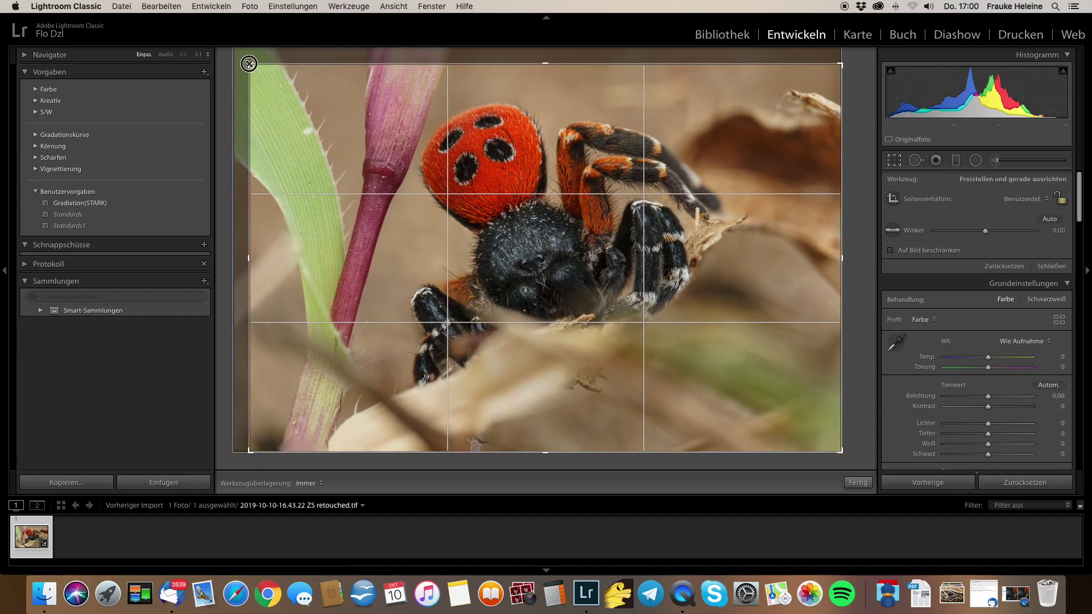
click(1063, 200)
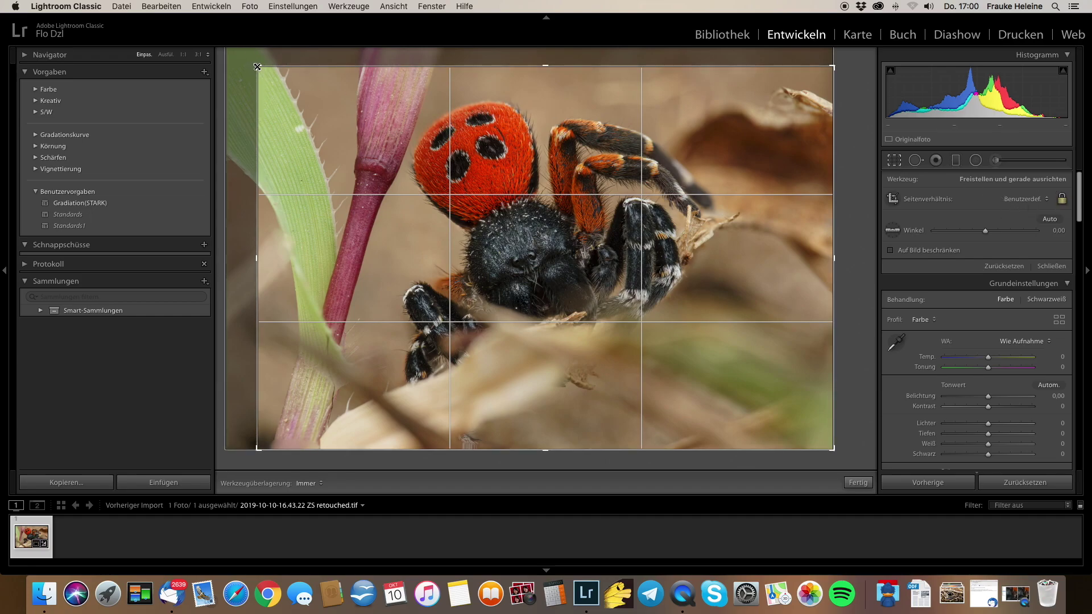
drag(257, 66, 277, 52)
click(1027, 199)
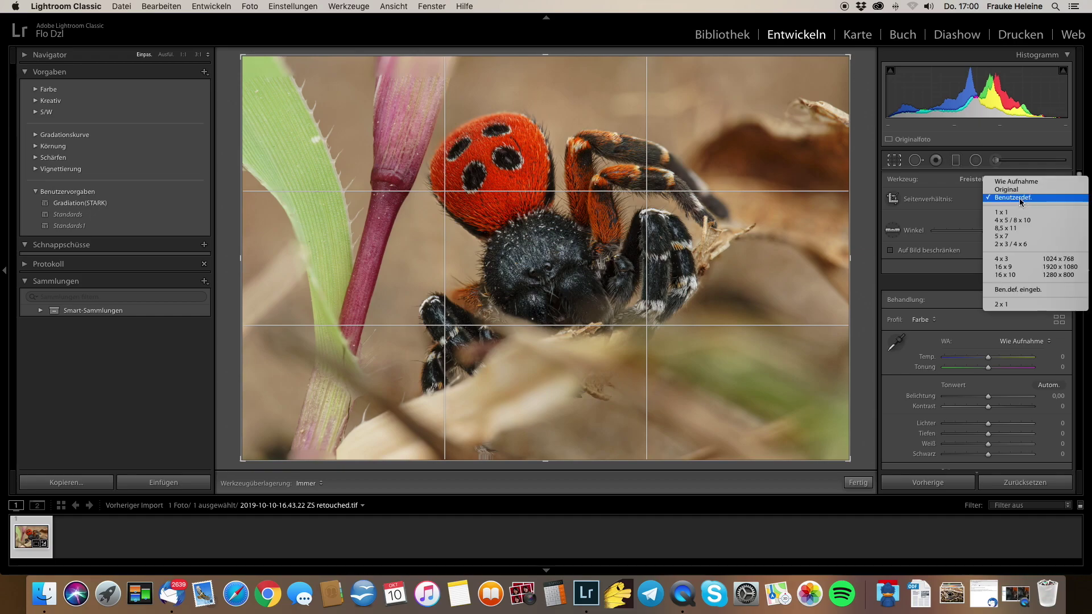
click(1021, 181)
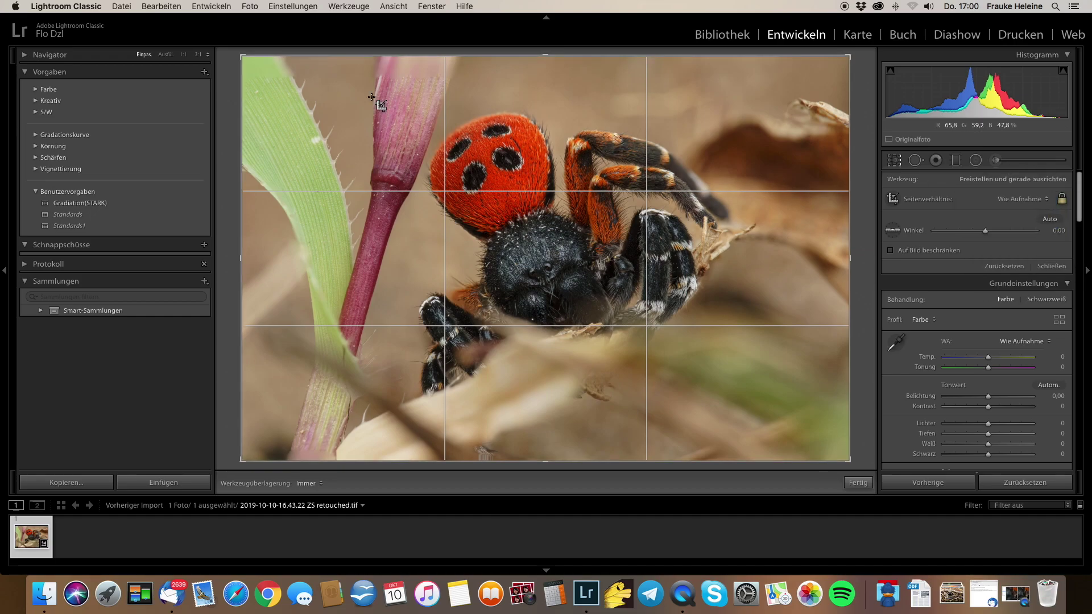
Step: Tighten the crop from the top-left to trim the grass and shift the photo slightly upward
drag(234, 51, 267, 67)
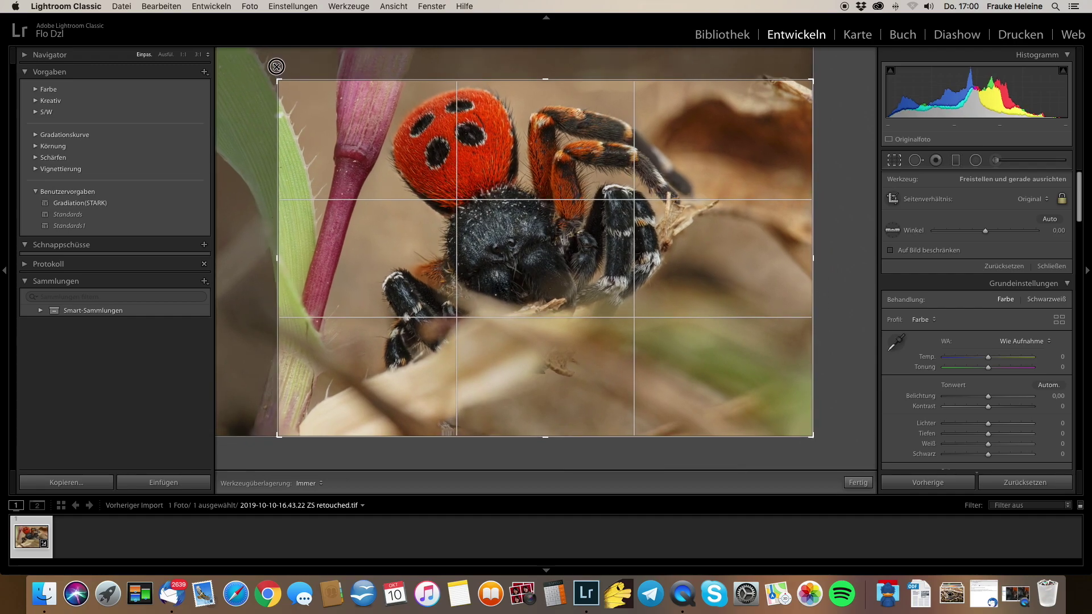
drag(557, 199, 563, 229)
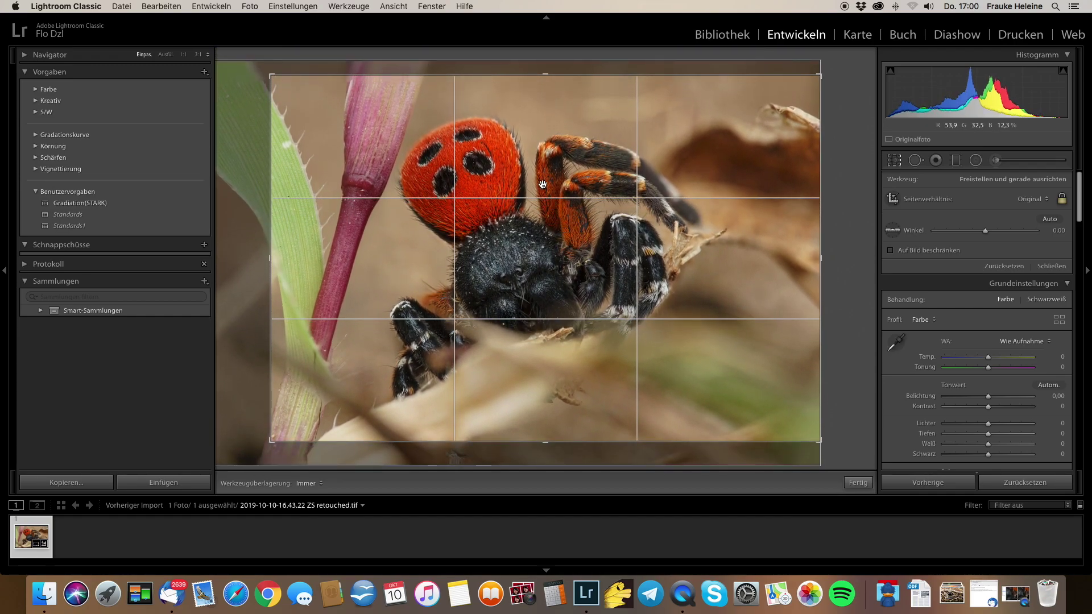
drag(522, 198, 522, 192)
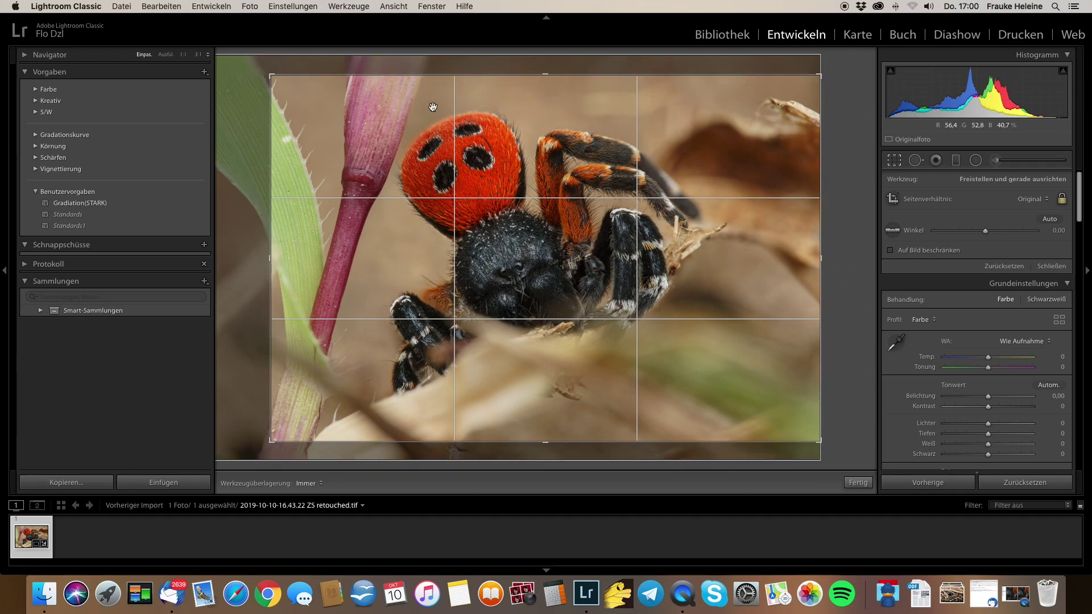
drag(598, 243, 595, 245)
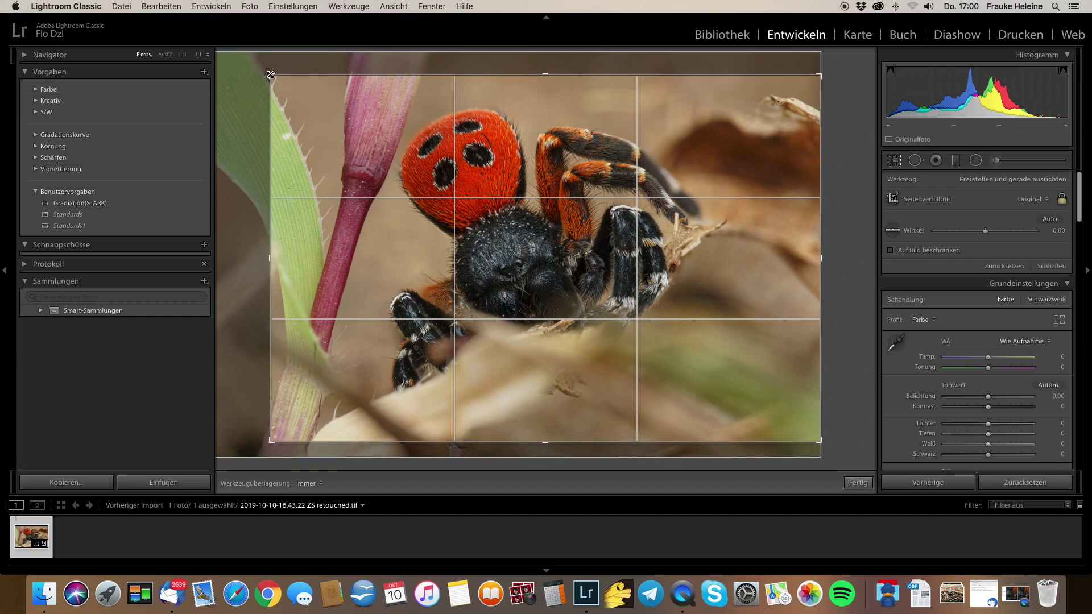
Step: Resize the crop from the top-left corner to frame more of the spider
drag(270, 75, 382, 150)
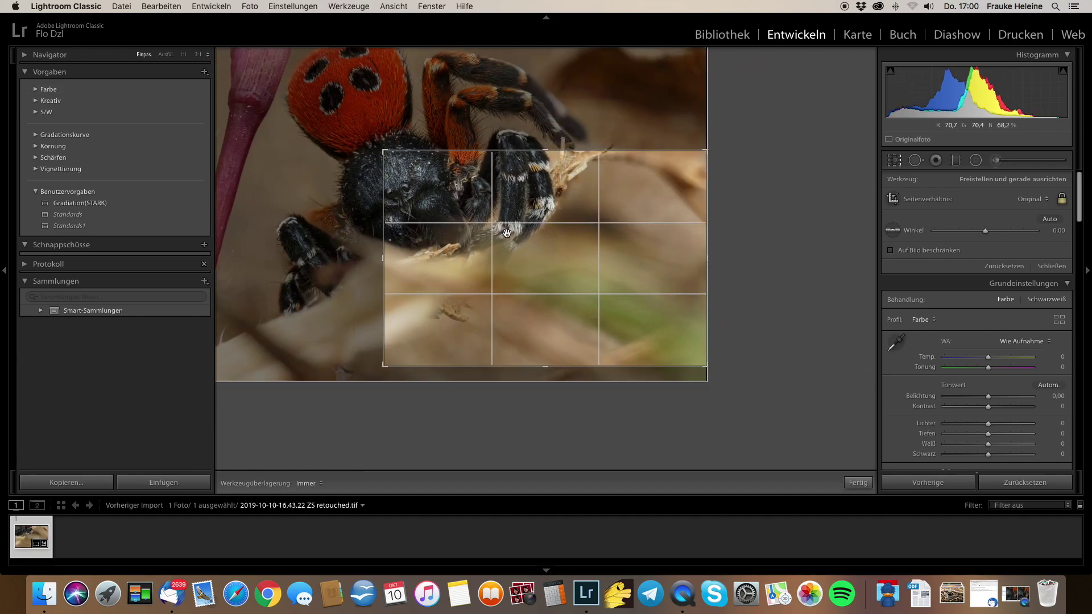
drag(598, 262, 620, 283)
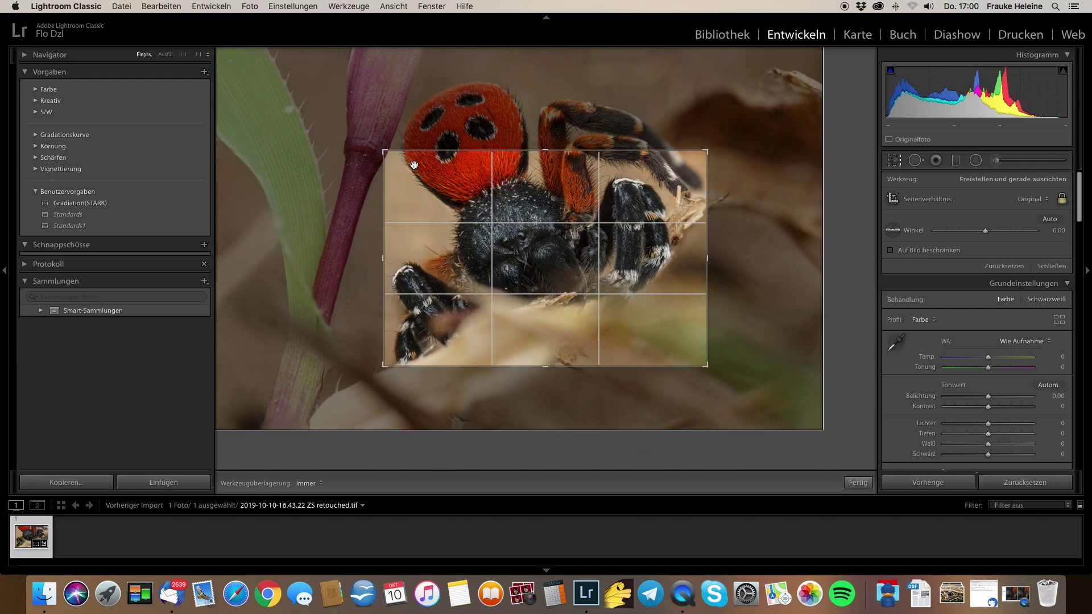
drag(383, 153, 313, 79)
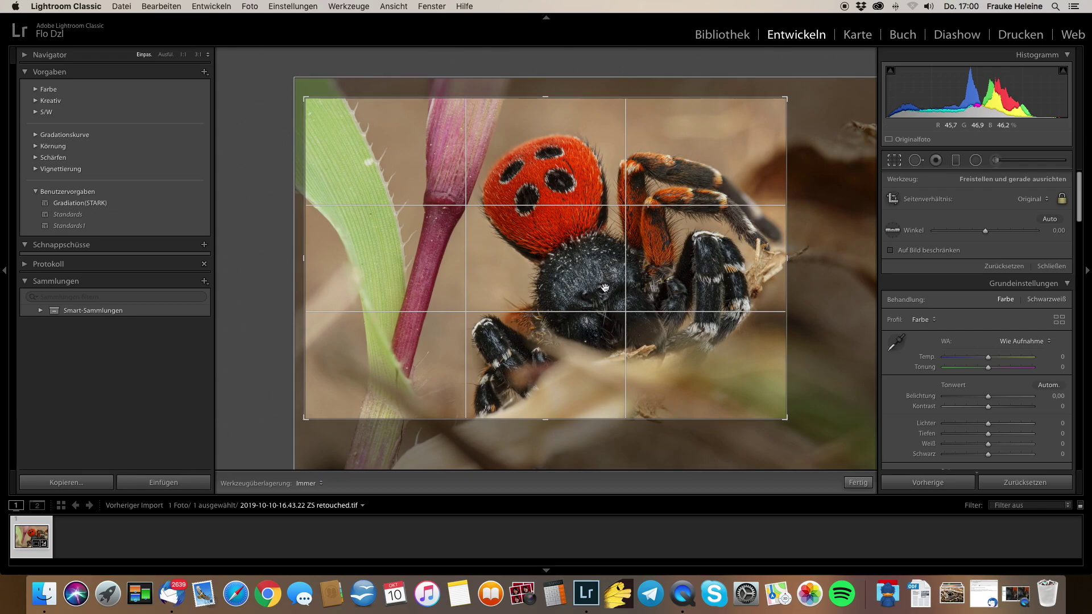
drag(555, 307, 551, 261)
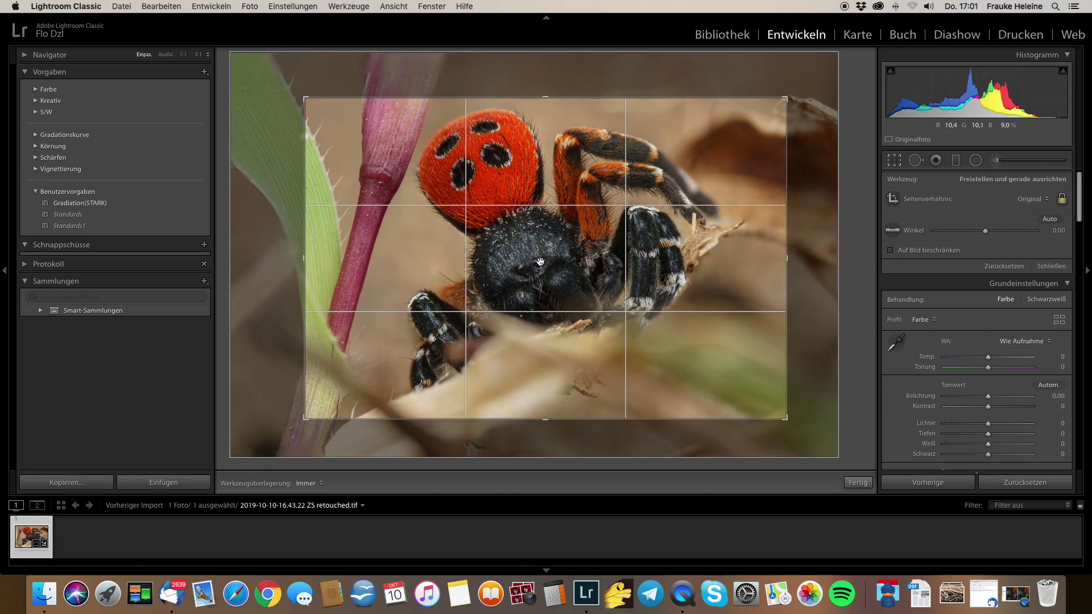
drag(304, 97, 288, 84)
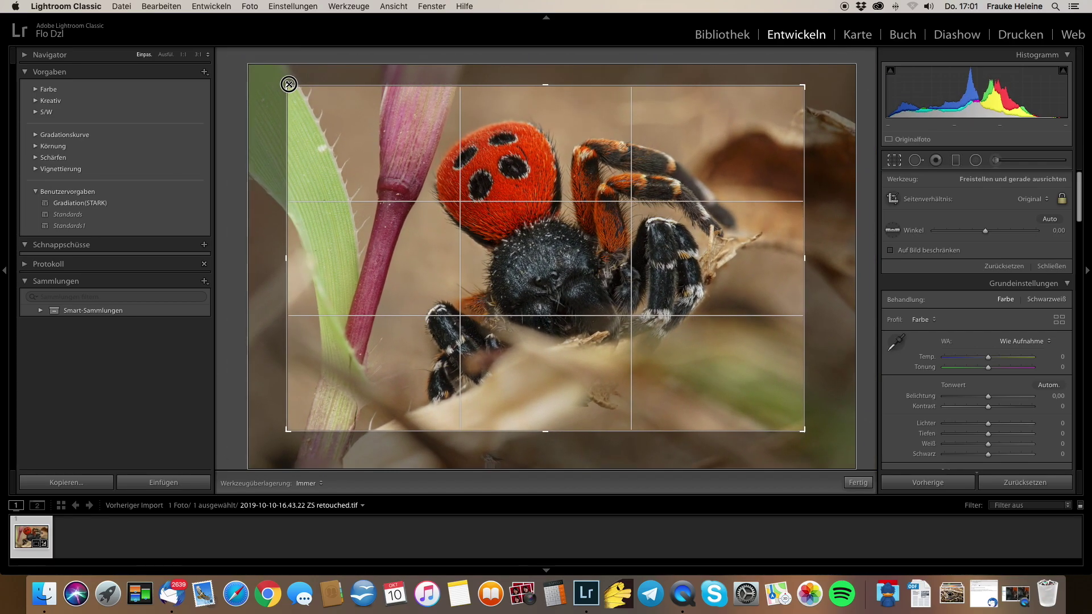
Step: Centre the spider, moving it slightly down and right, and apply the crop
mouse_move(441, 232)
mouse_down()
mouse_move(499, 261)
mouse_move(486, 260)
mouse_up()
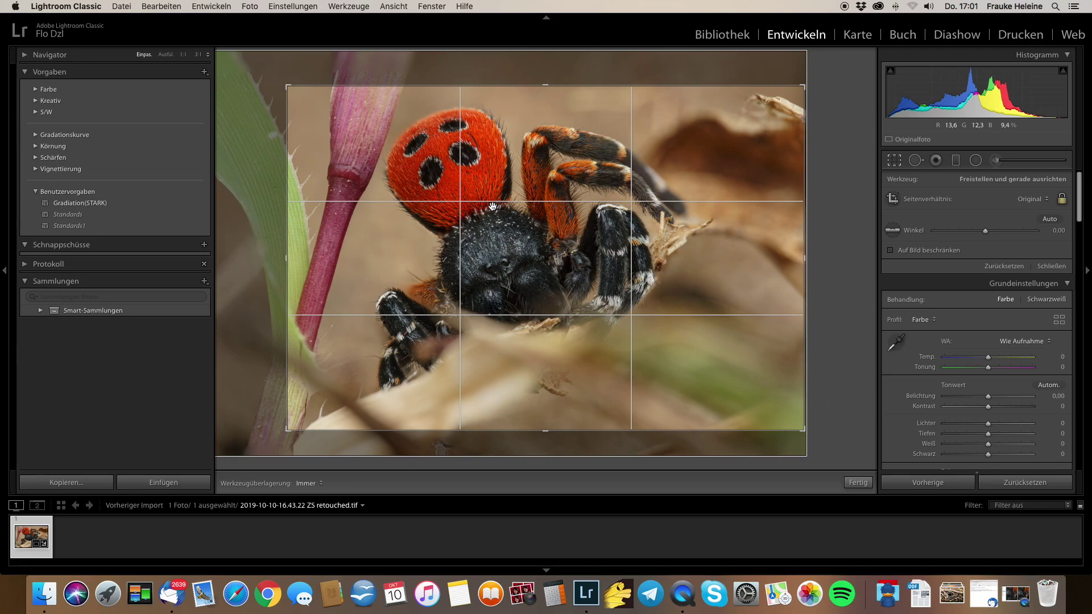
click(506, 226)
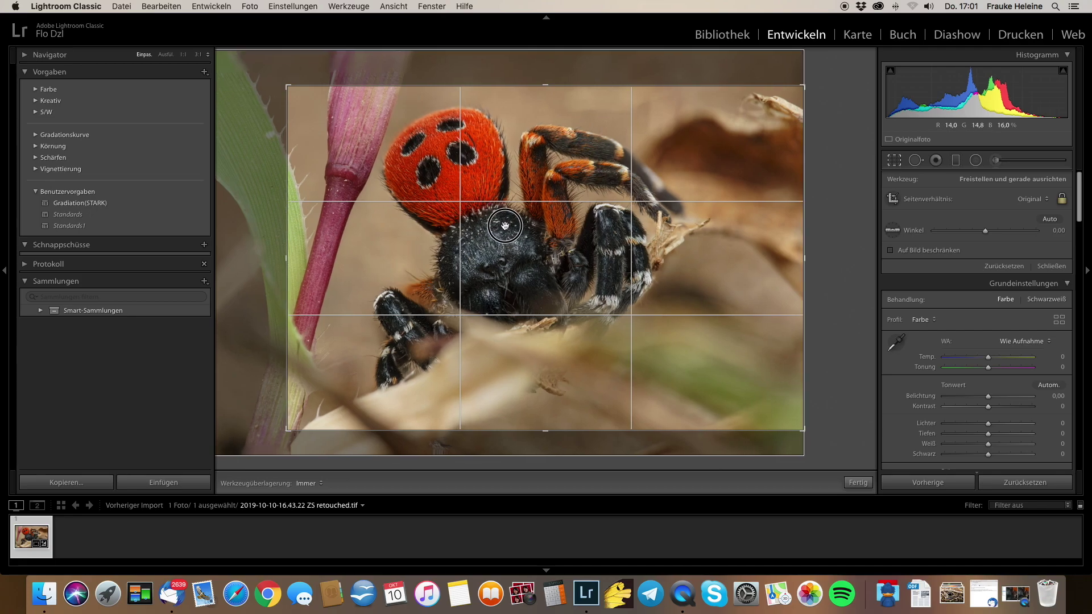
drag(506, 226, 505, 230)
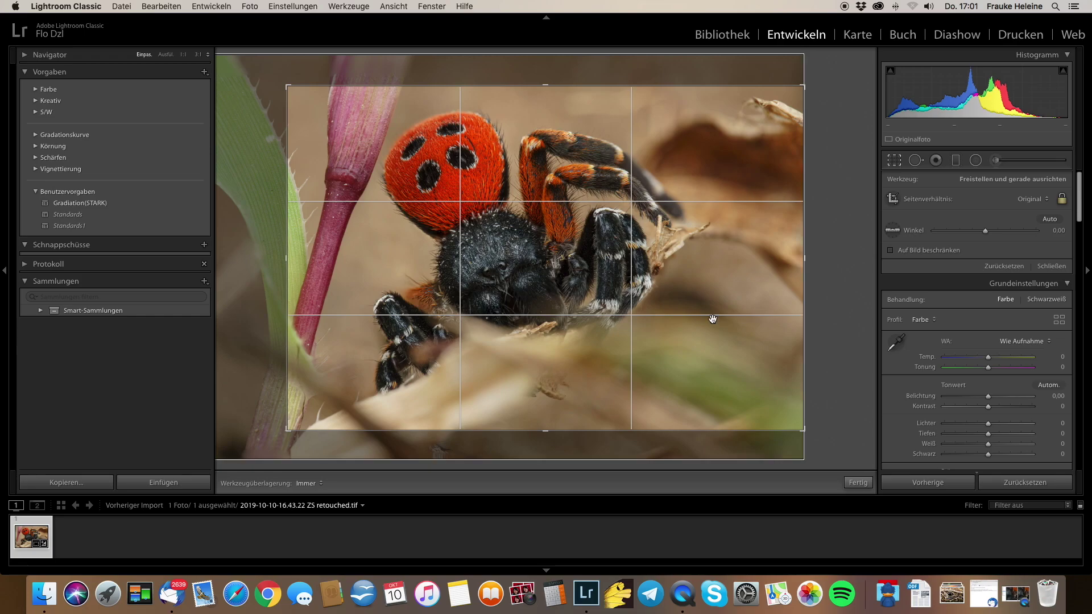
drag(632, 293, 643, 292)
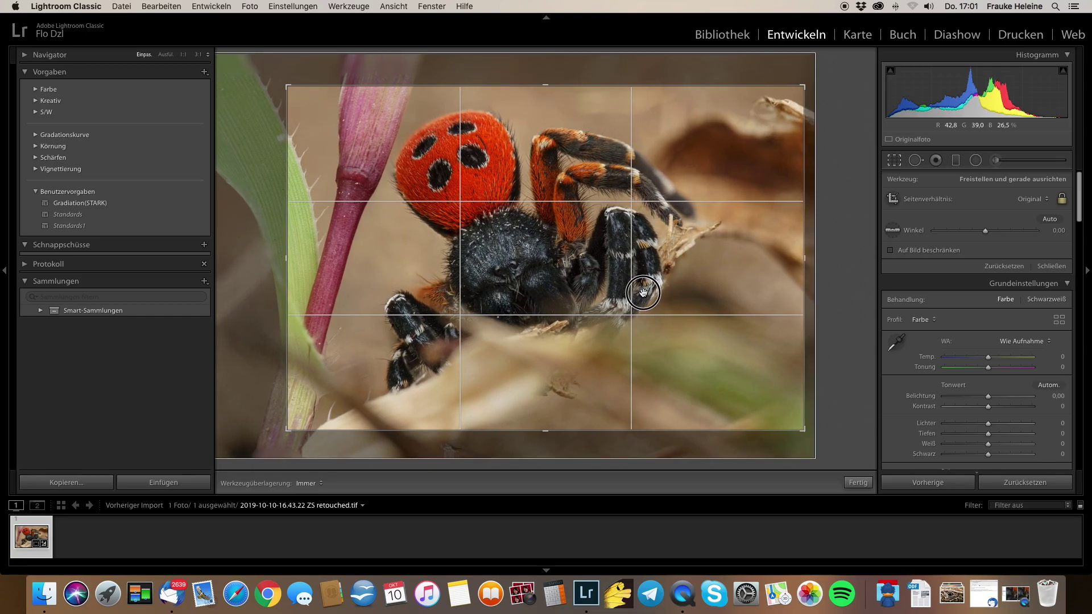
click(857, 483)
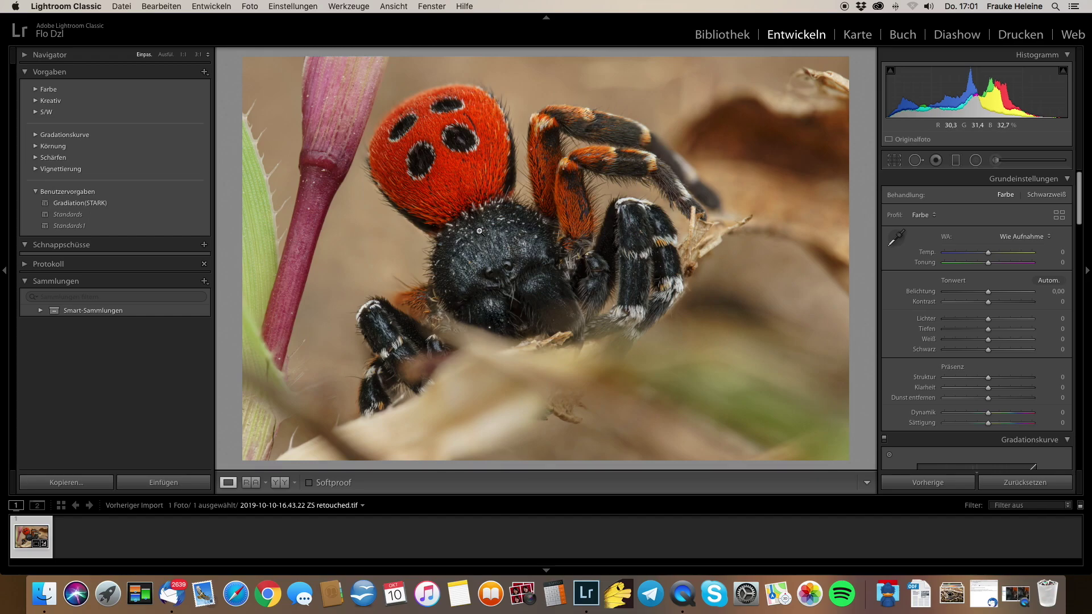
Step: Zoom to 1:1 on the red abdomen and heal the blemish beside the top black spot
click(421, 98)
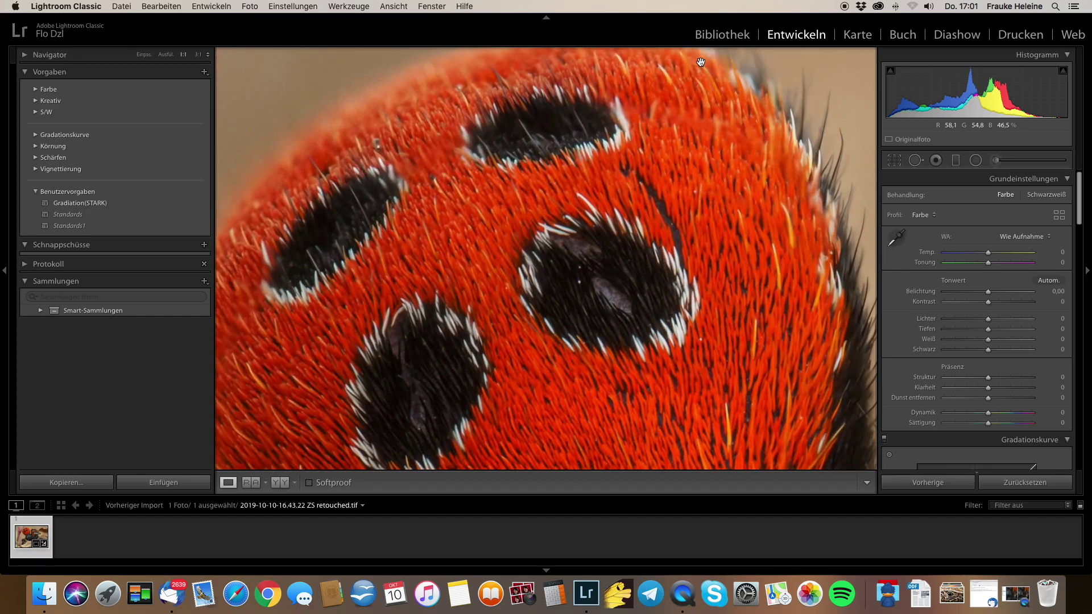
click(916, 161)
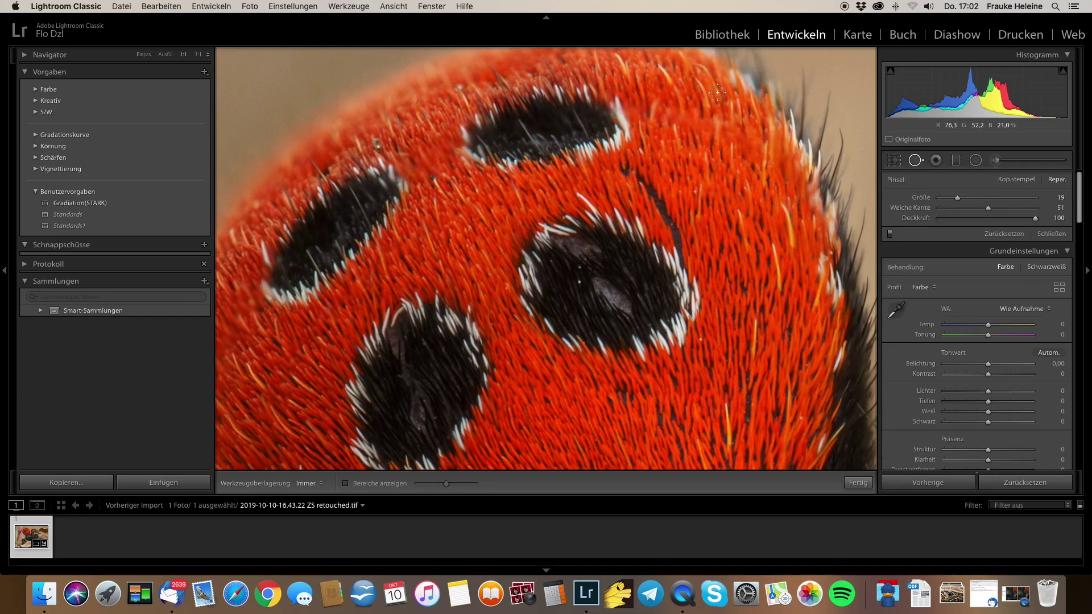
scroll(648, 100, up, 2)
drag(635, 104, 656, 106)
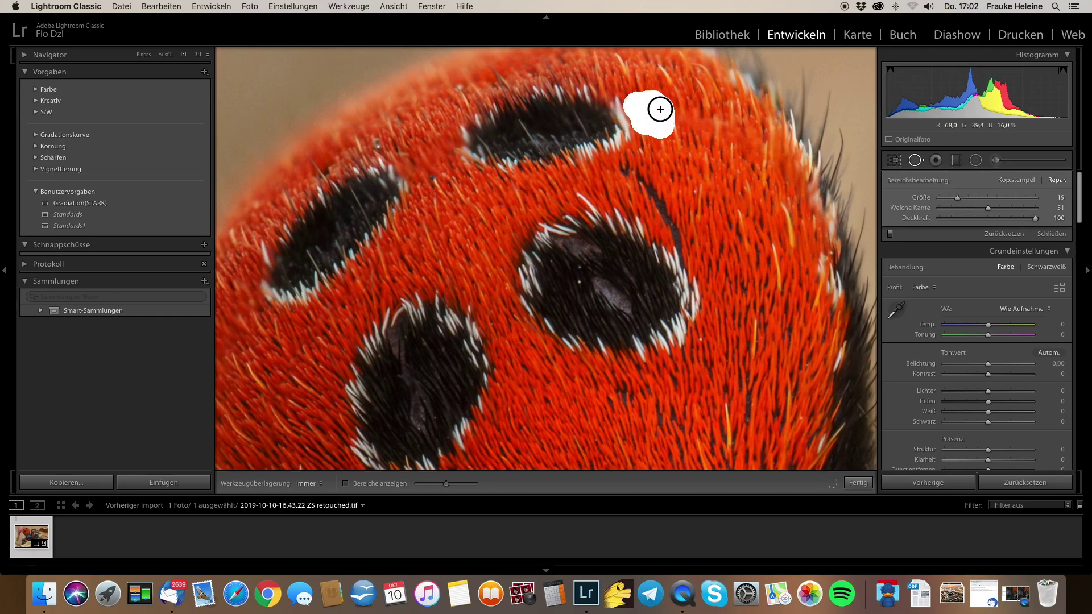
drag(656, 105, 655, 114)
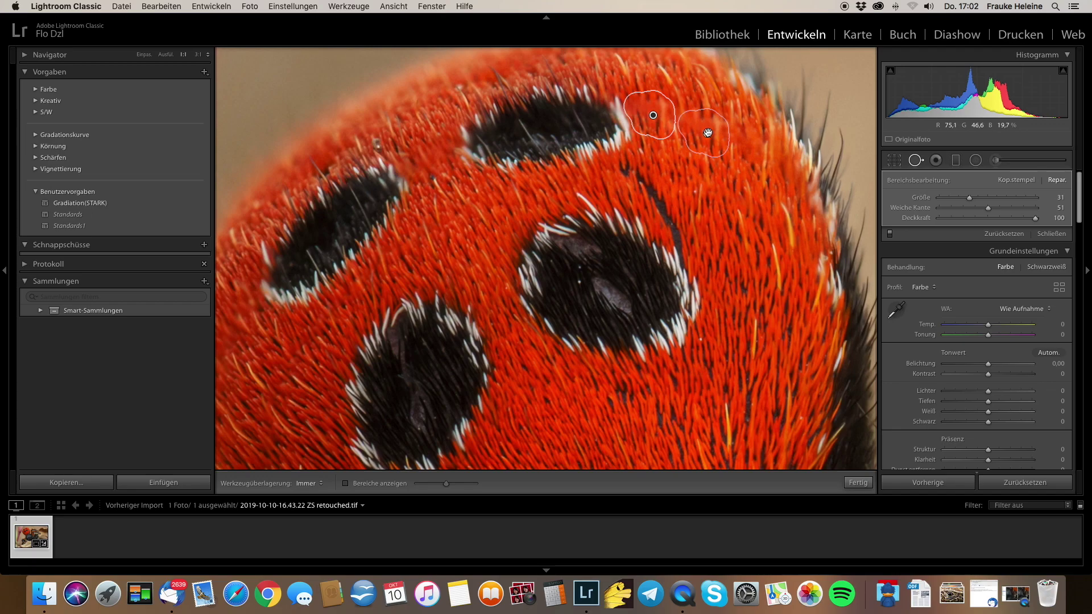
Step: Heal two more abdomen blemishes, sampling their patches from clean red fur
click(669, 156)
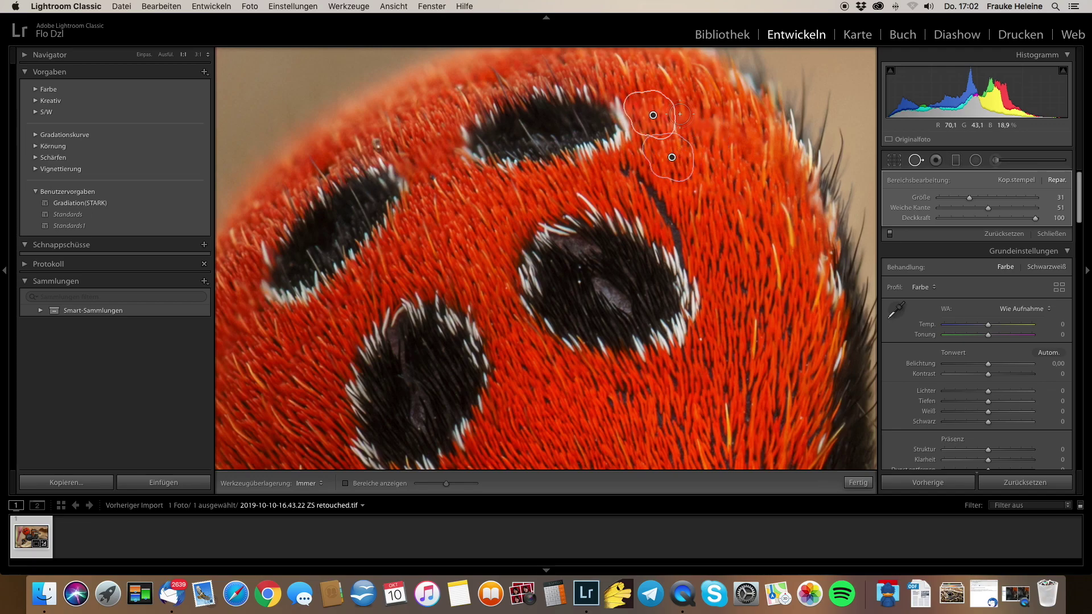
drag(681, 108, 701, 139)
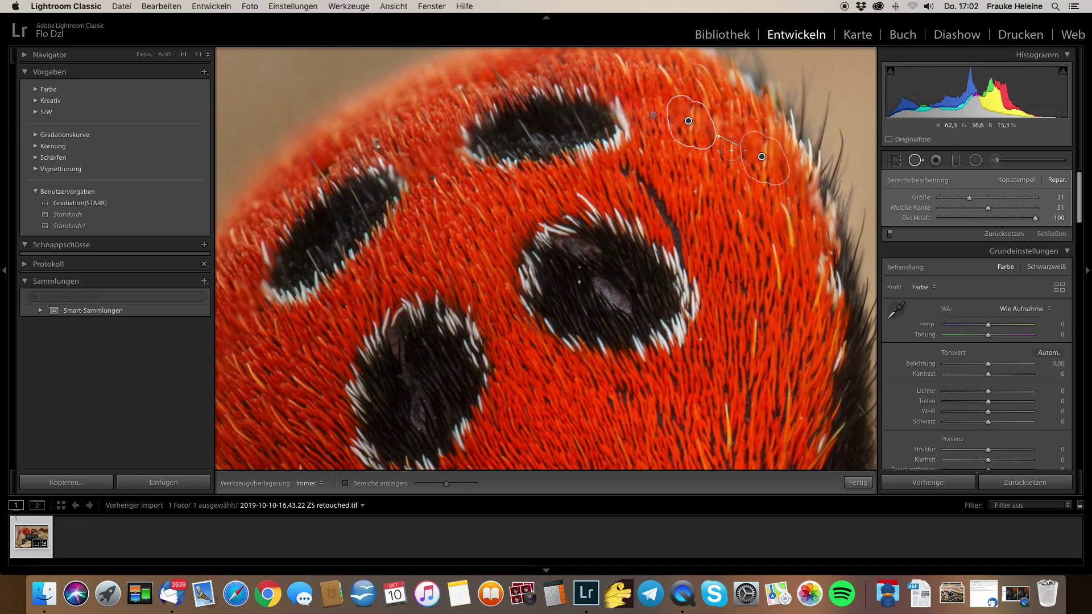
drag(763, 159, 707, 187)
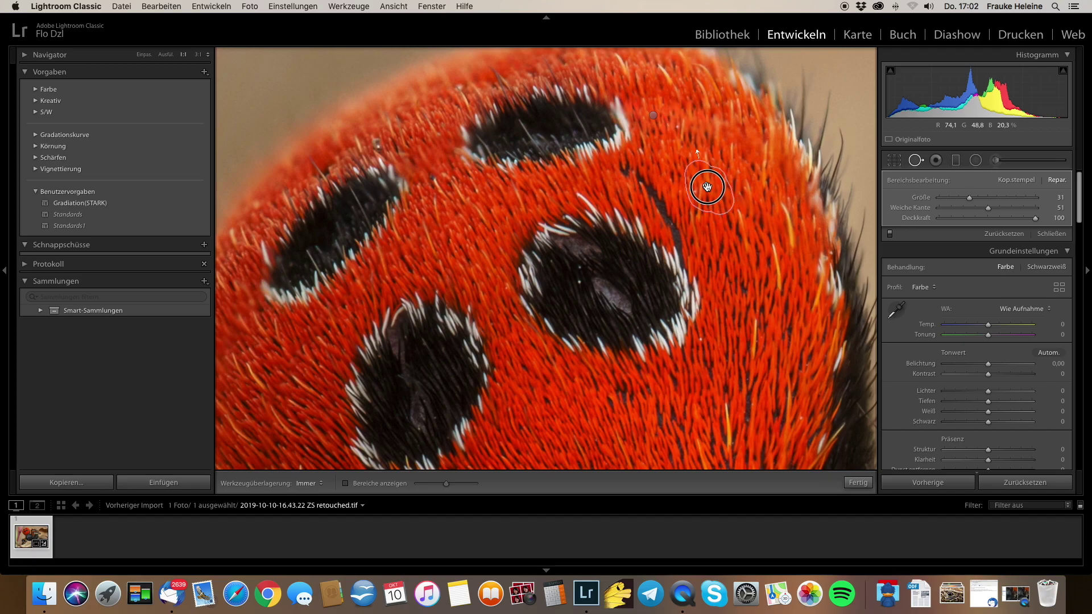
drag(707, 187, 706, 191)
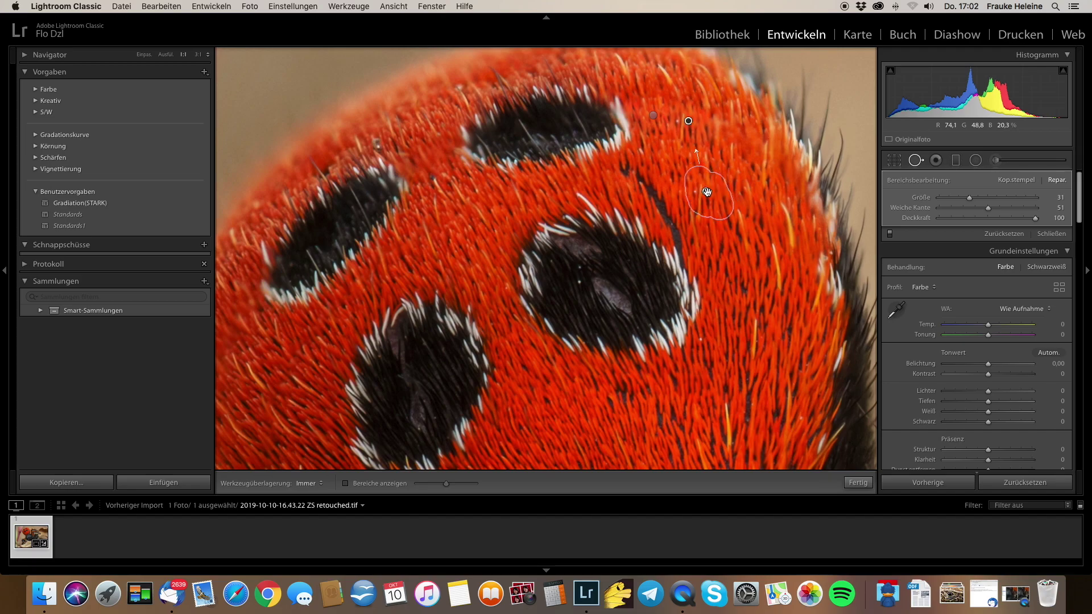
drag(723, 120, 731, 139)
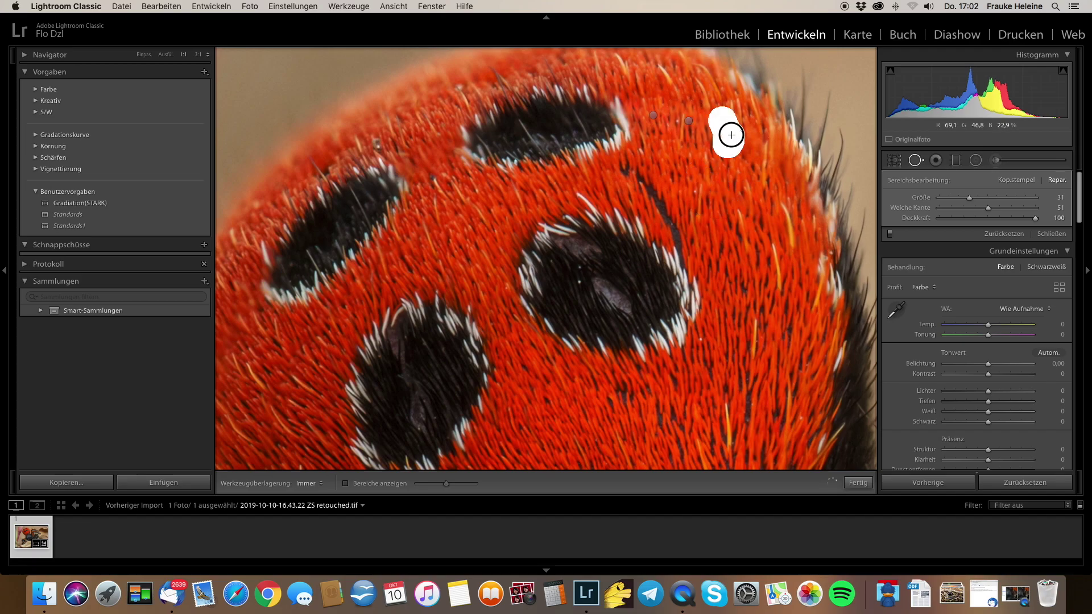
mouse_move(775, 172)
mouse_down()
mouse_move(690, 179)
mouse_move(705, 183)
mouse_up()
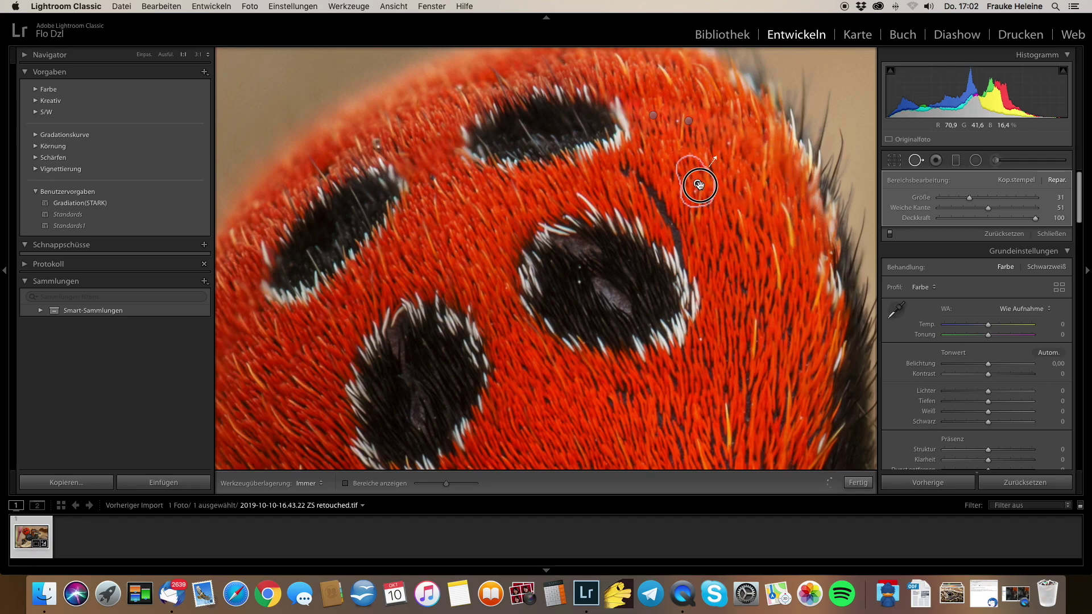
Step: Heal the remaining blemishes along the abdomen's upper edge and above the left black spot
drag(750, 134, 760, 146)
drag(768, 148, 768, 149)
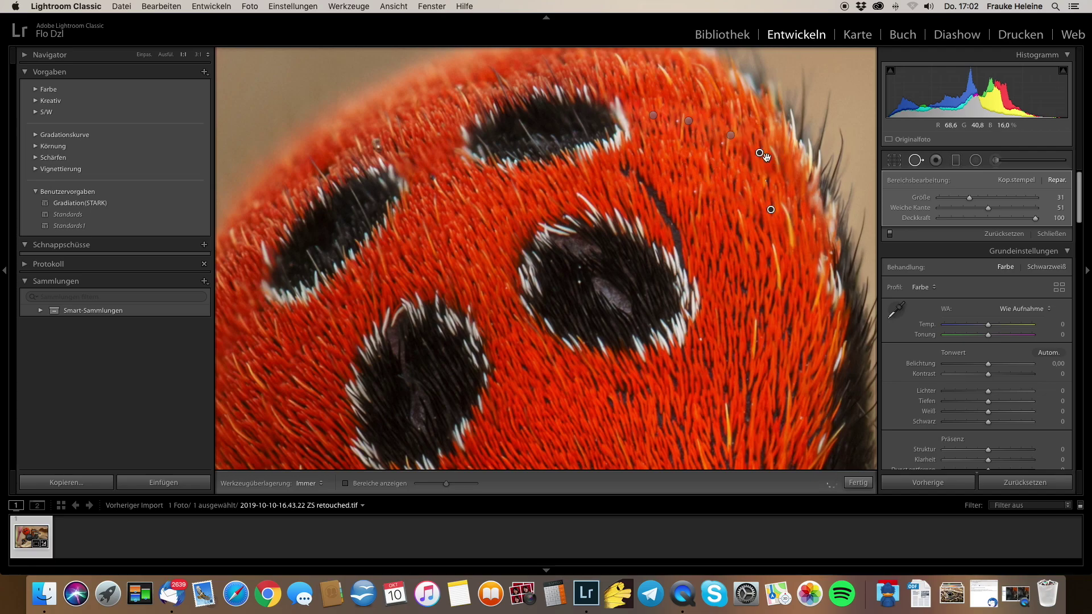
drag(773, 209, 751, 209)
drag(790, 160, 802, 185)
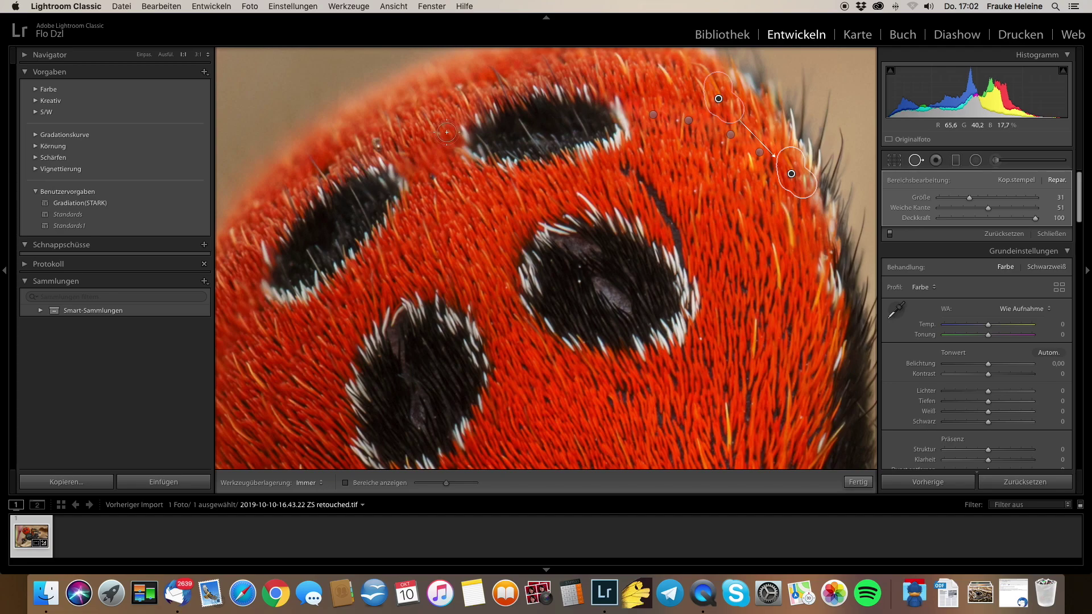
mouse_move(444, 140)
mouse_down()
mouse_move(453, 156)
mouse_move(446, 145)
mouse_move(405, 158)
mouse_move(421, 165)
mouse_up()
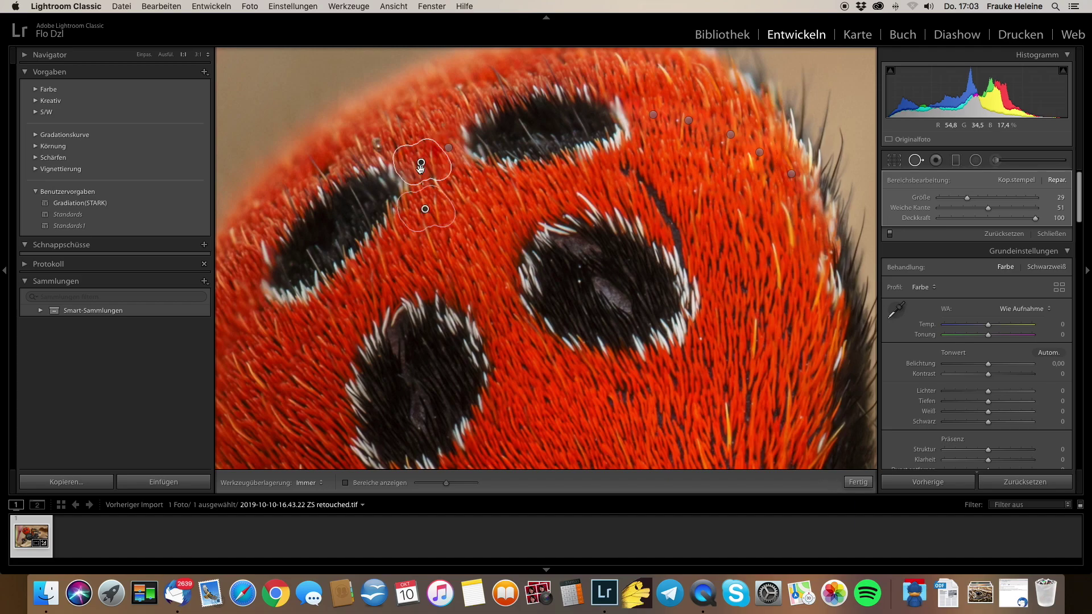
click(436, 133)
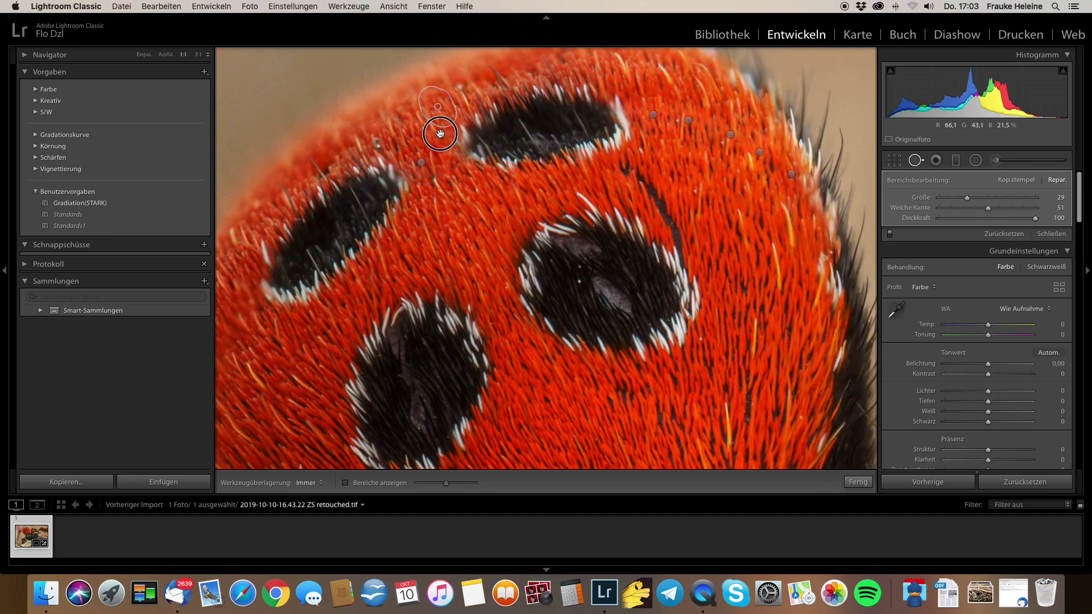
drag(437, 135, 452, 149)
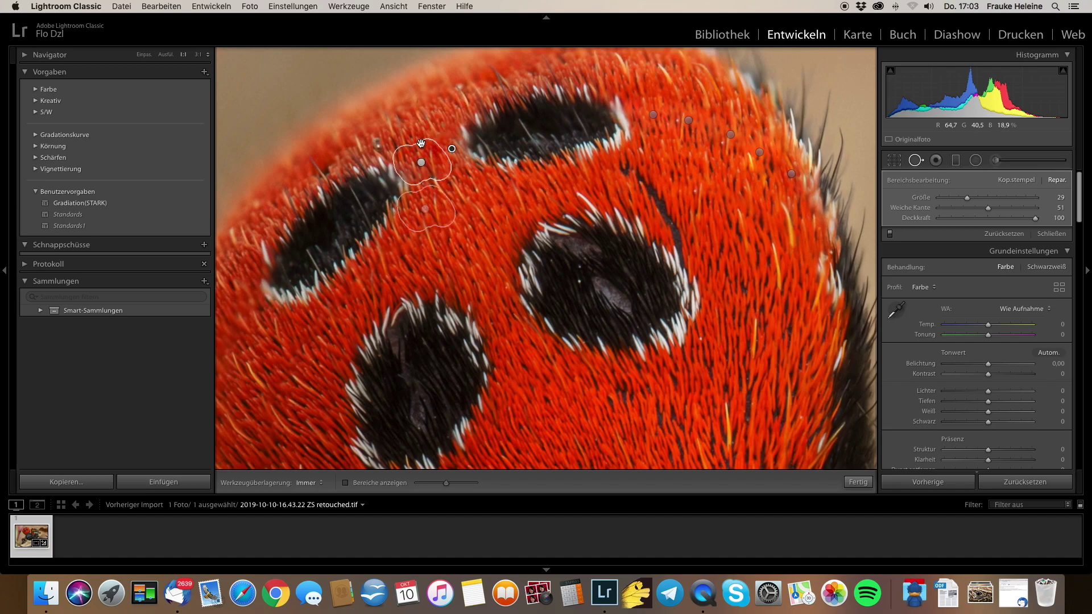
Step: In the Before/After view, nudge an existing healing spot slightly into place
key(y)
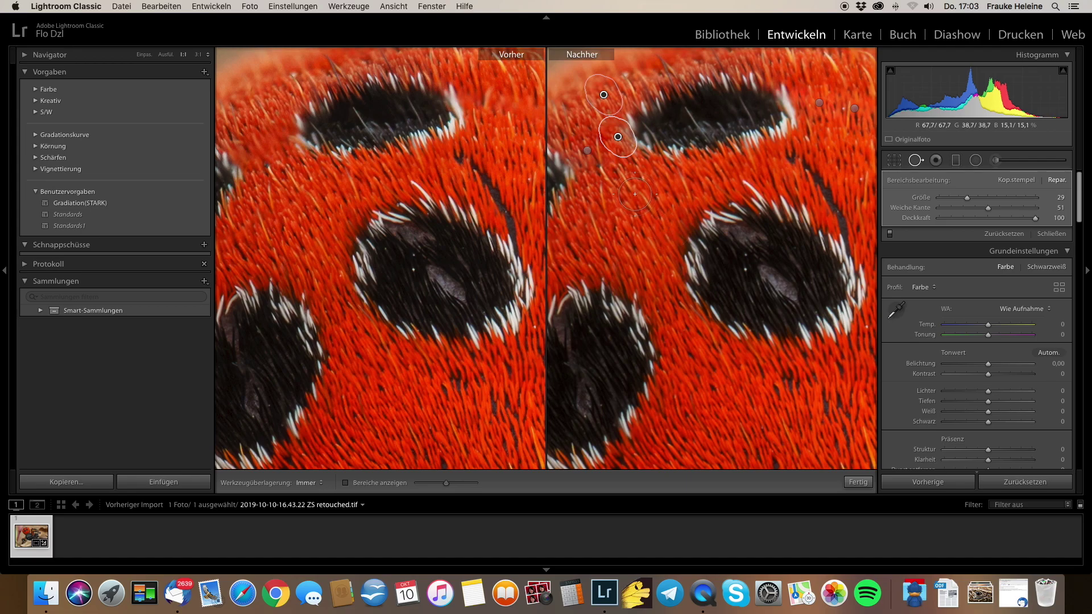
scroll(635, 194, up, 2)
scroll(635, 194, up, 2)
scroll(635, 194, up, 2)
scroll(634, 194, up, 2)
scroll(633, 194, right, 2)
scroll(633, 194, right, 2)
scroll(634, 194, right, 2)
click(701, 201)
scroll(702, 200, up, 2)
drag(700, 198, 700, 195)
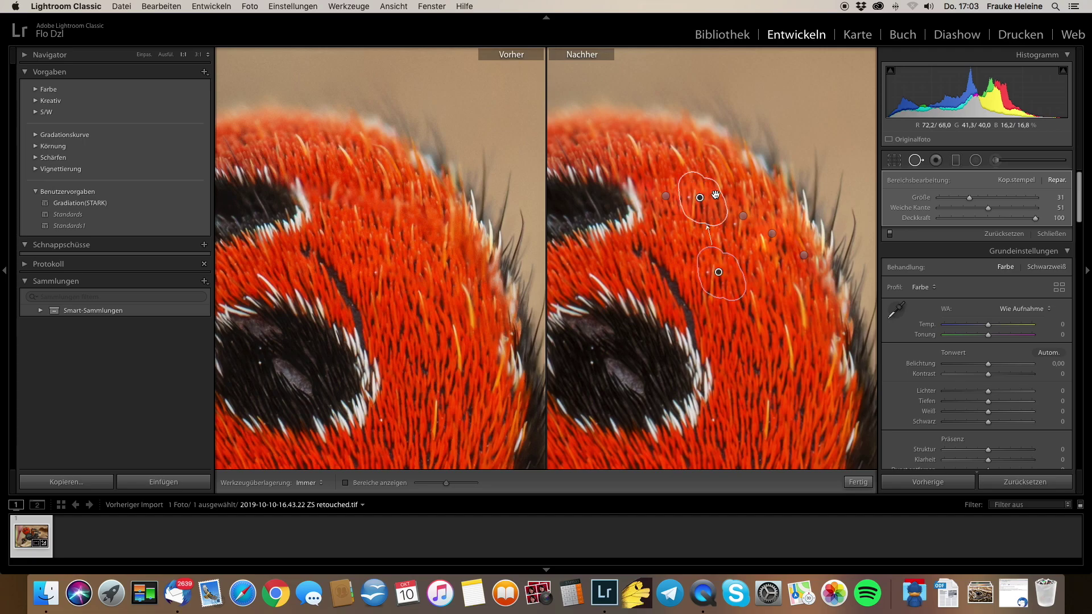
Step: Heal the blemishes along the abdomen's left edge beside the pink stem, sampling from clean red hair
scroll(743, 271, left, 5)
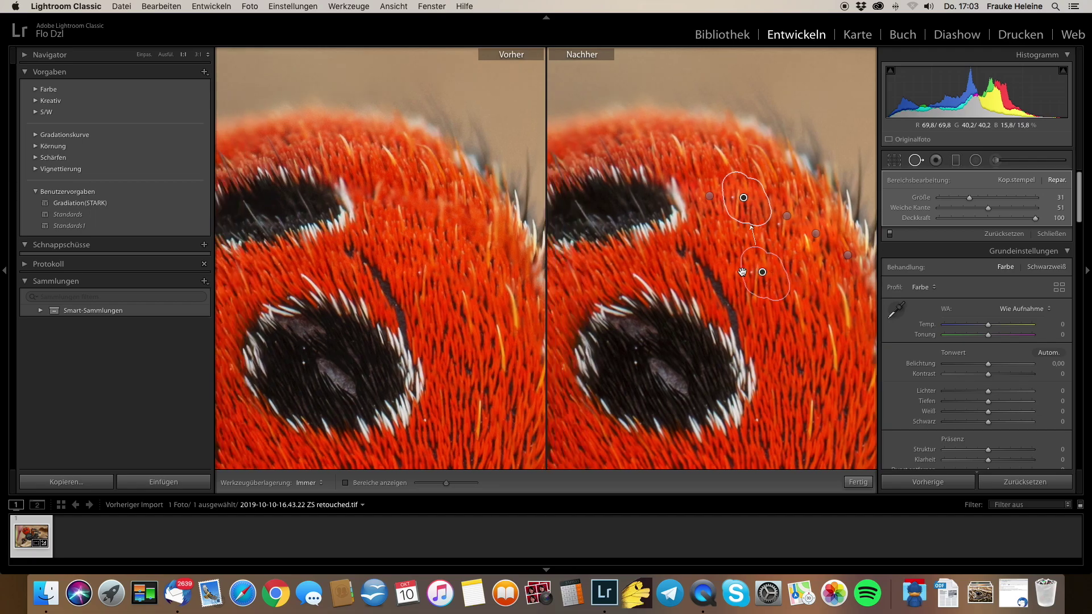
scroll(742, 272, left, 3)
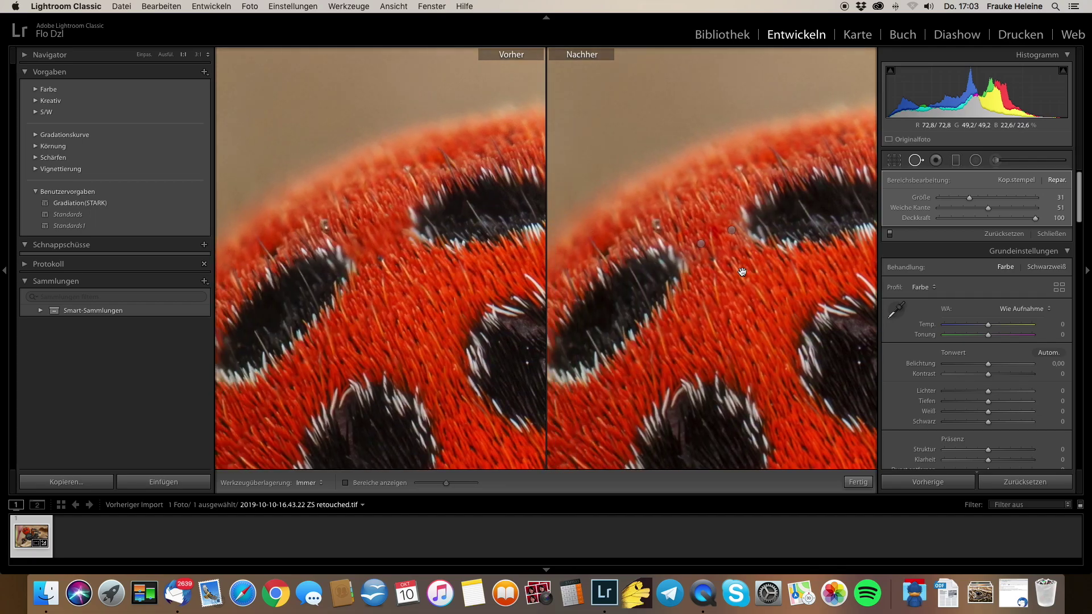
scroll(742, 272, left, 2)
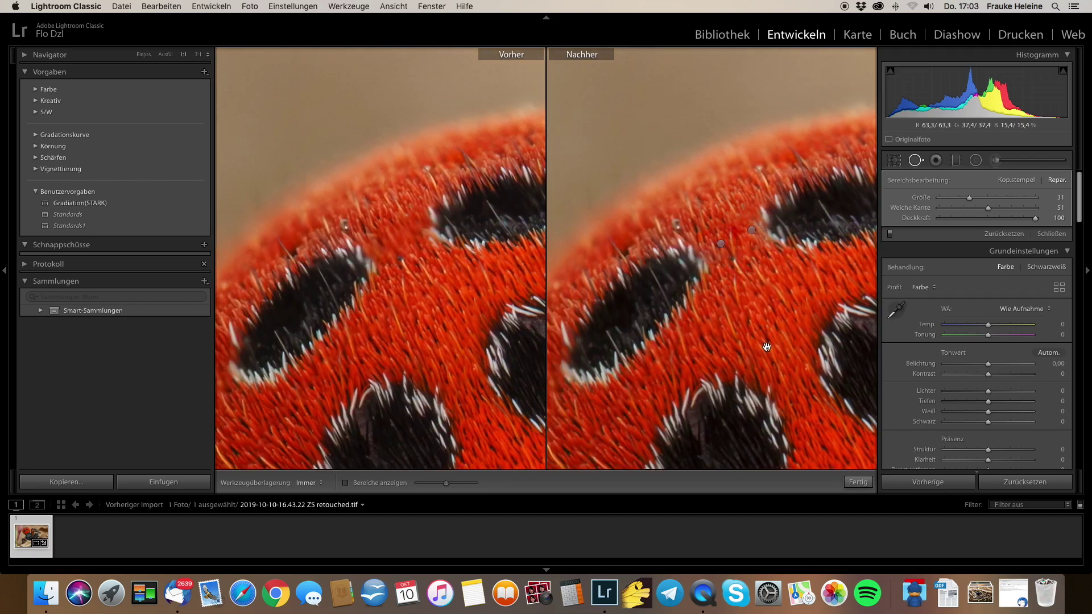
scroll(767, 347, down, 3)
scroll(766, 346, left, 2)
scroll(763, 344, left, 3)
scroll(763, 344, down, 2)
scroll(764, 343, left, 2)
drag(702, 284, 712, 305)
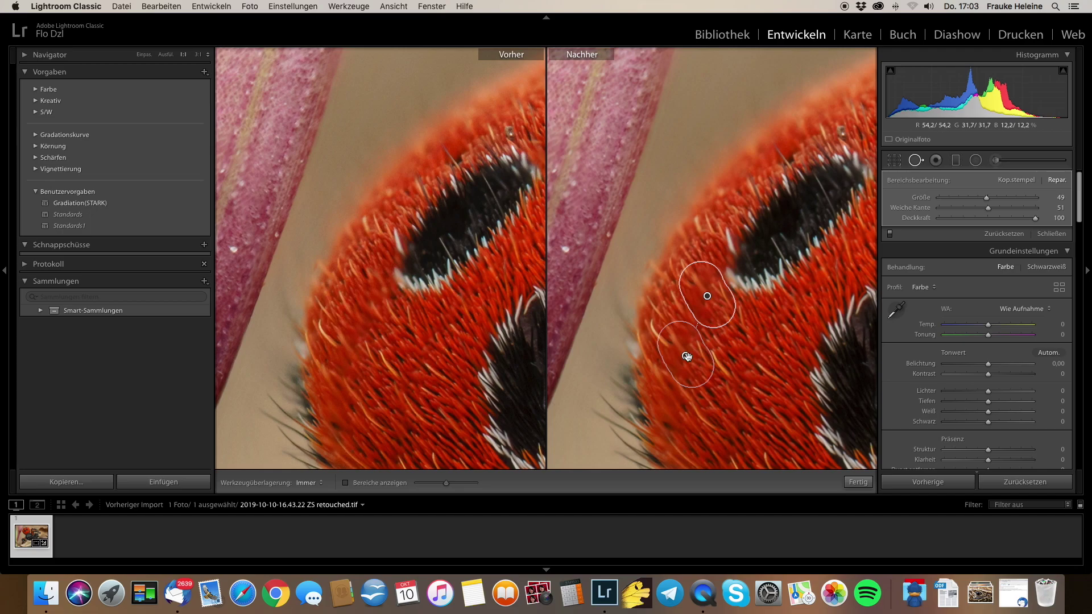
drag(687, 325, 694, 334)
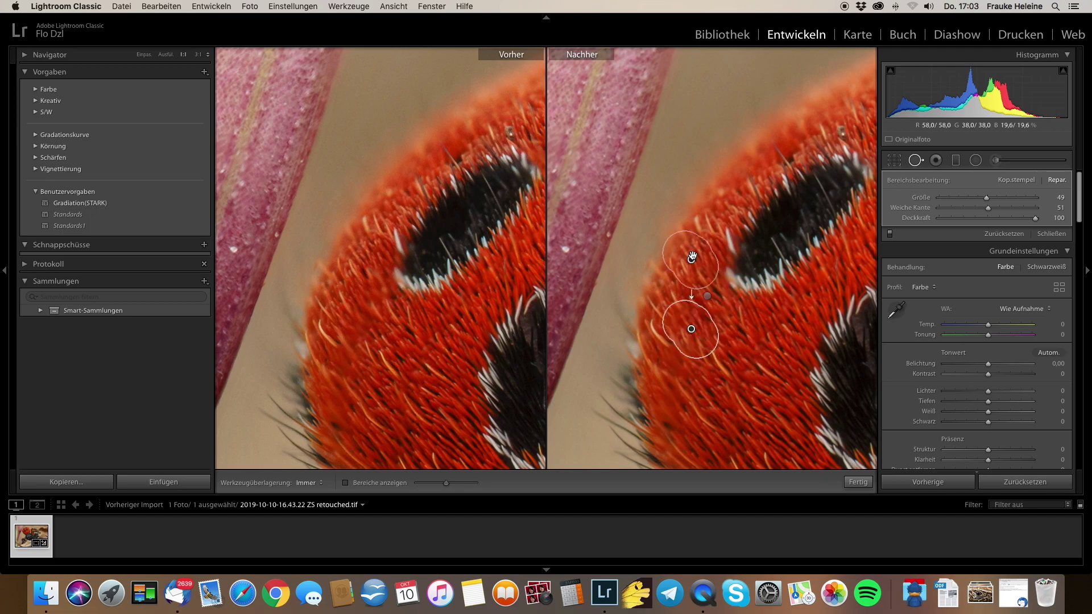
click(674, 362)
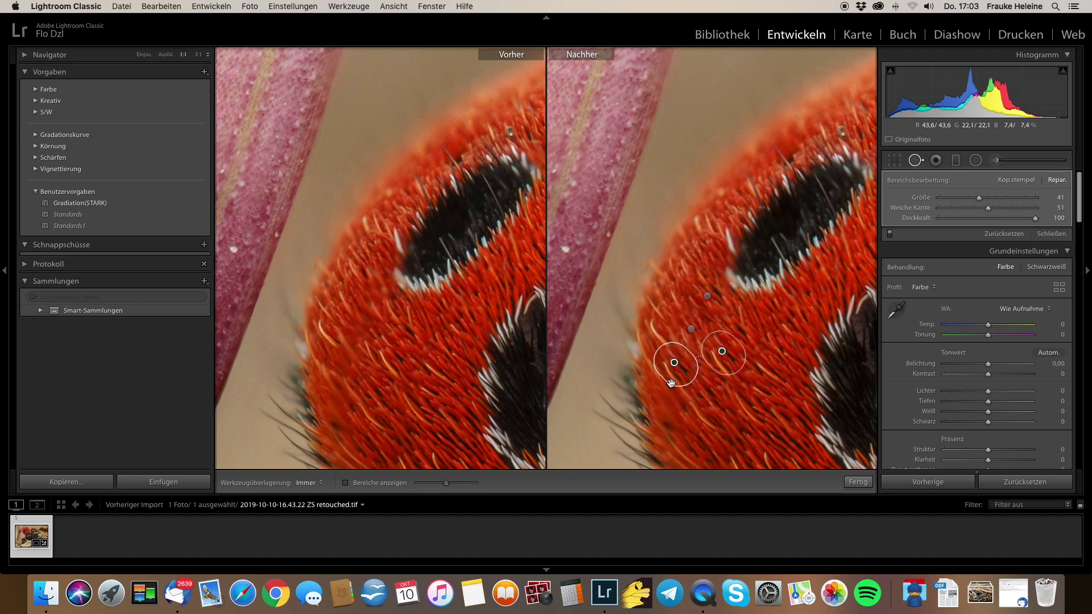
drag(655, 395, 673, 412)
drag(665, 342, 719, 356)
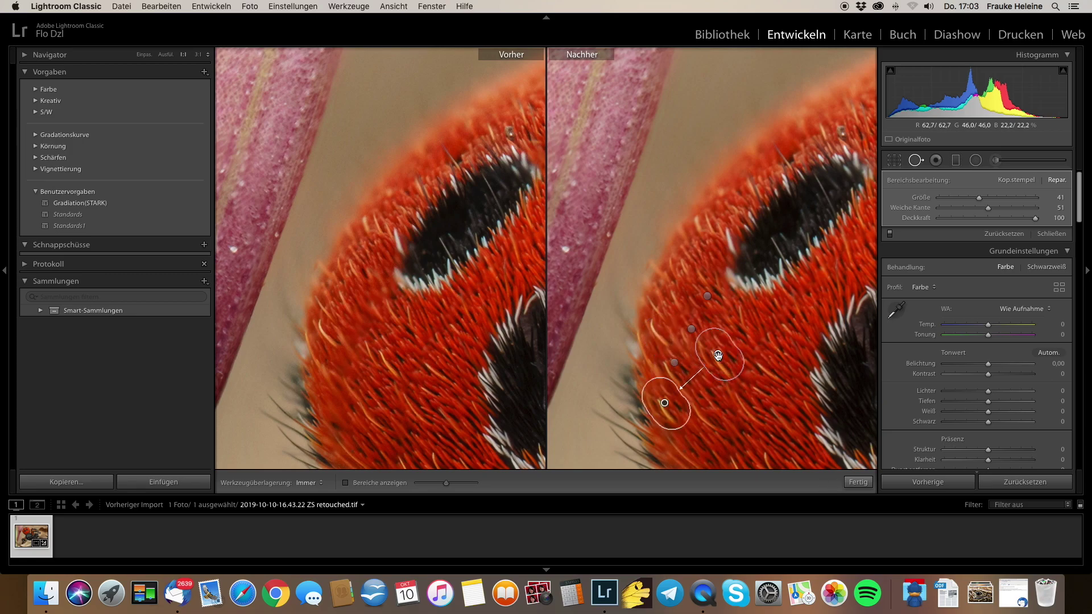
scroll(660, 440, down, 5)
mouse_move(682, 400)
mouse_down()
mouse_move(695, 346)
mouse_move(685, 299)
mouse_move(670, 309)
mouse_move(665, 292)
mouse_move(707, 342)
mouse_move(719, 327)
mouse_up()
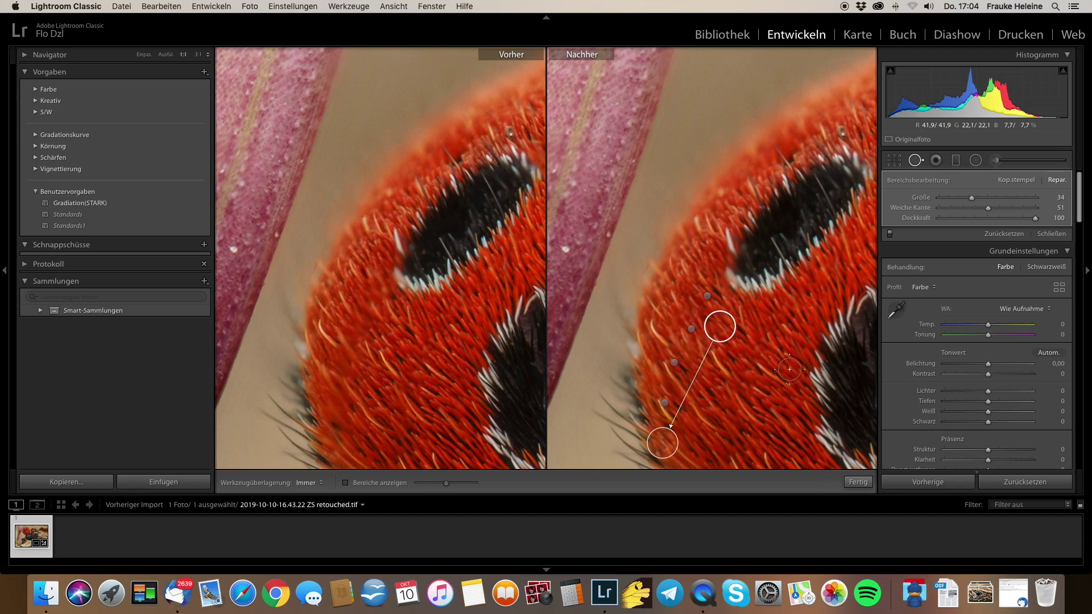
Step: Back in single view, add a healing spot near the top black spot and finish spot removal
key(y)
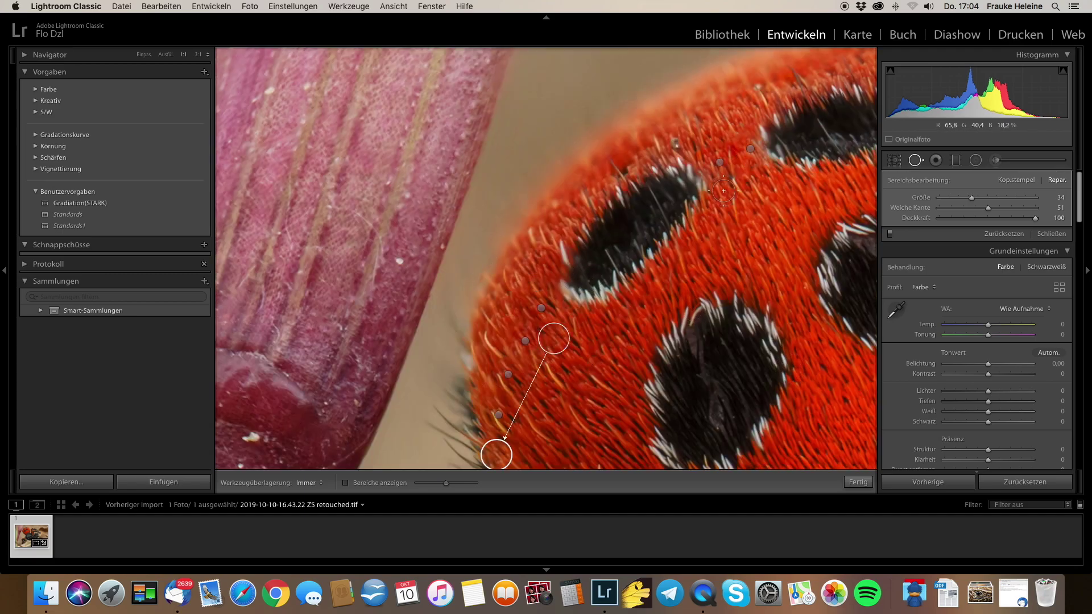
scroll(759, 233, down, 2)
scroll(756, 233, right, 3)
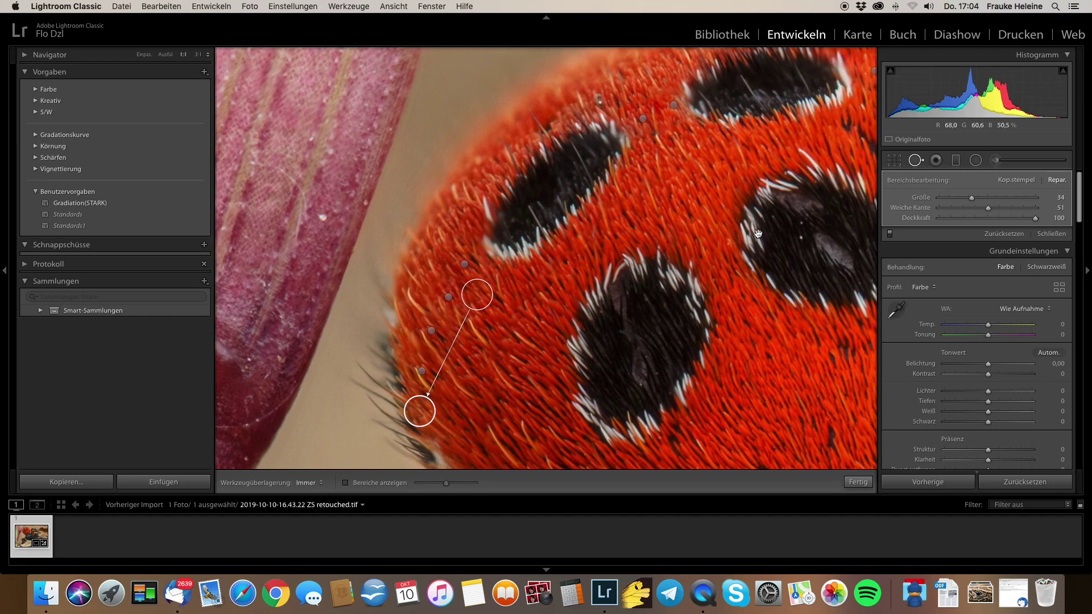
scroll(756, 234, right, 2)
scroll(755, 233, right, 3)
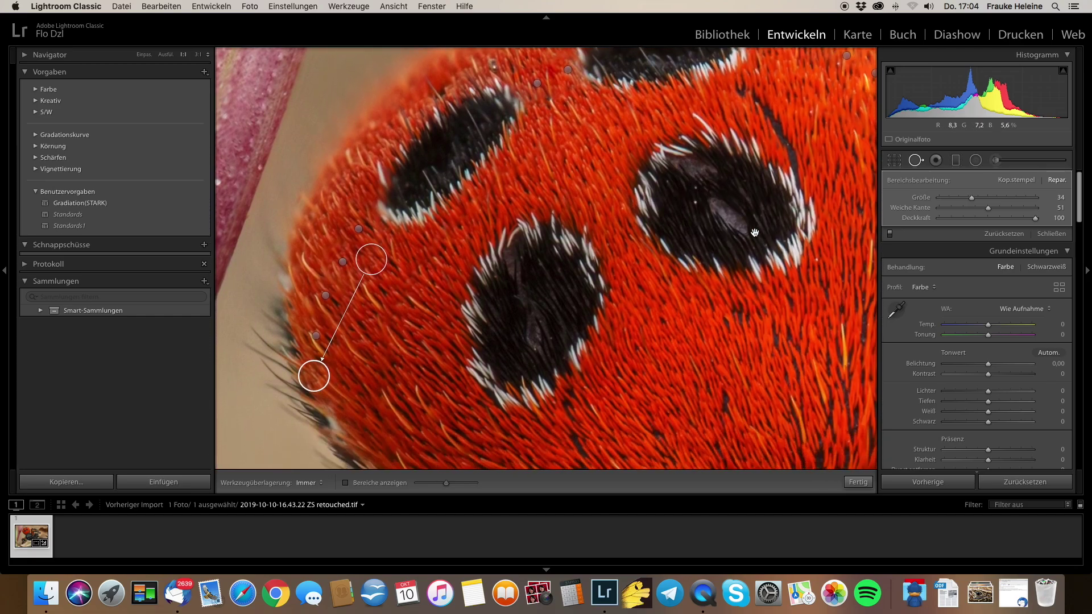
scroll(755, 233, up, 2)
click(564, 104)
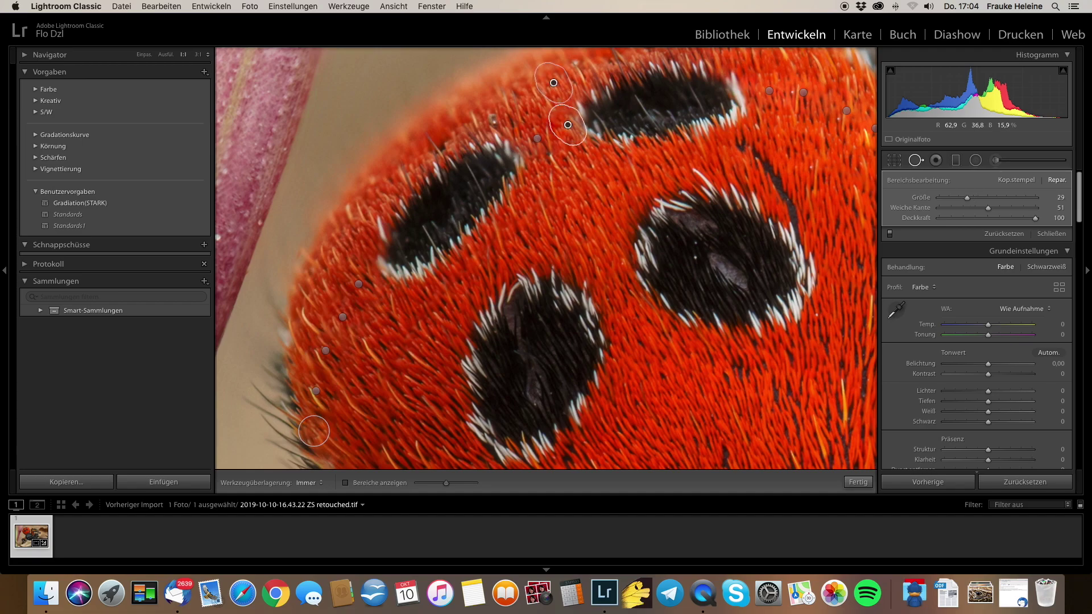
scroll(570, 105, up, 2)
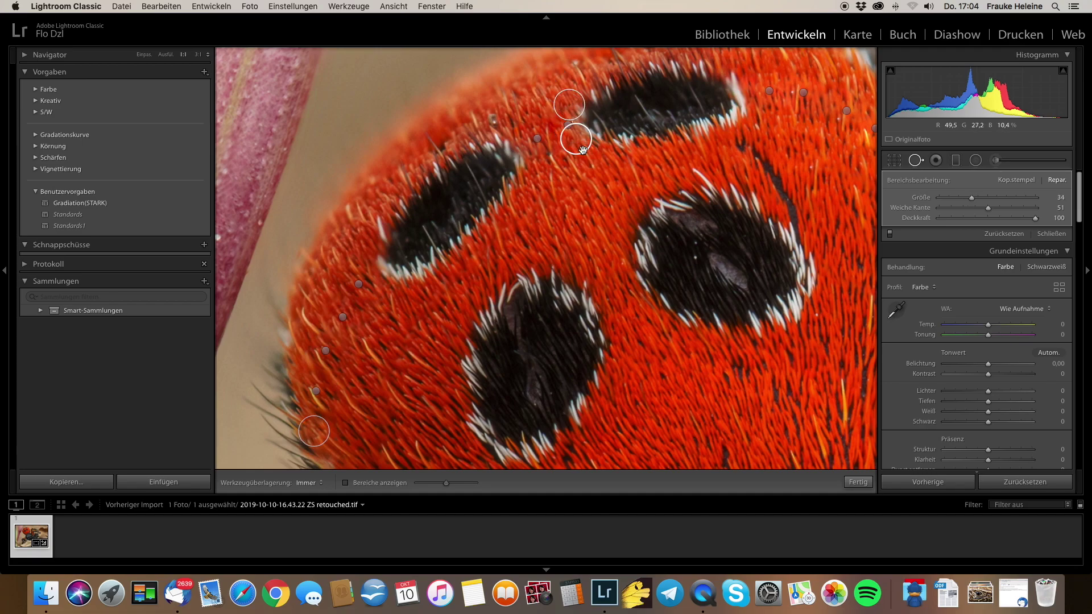
click(858, 481)
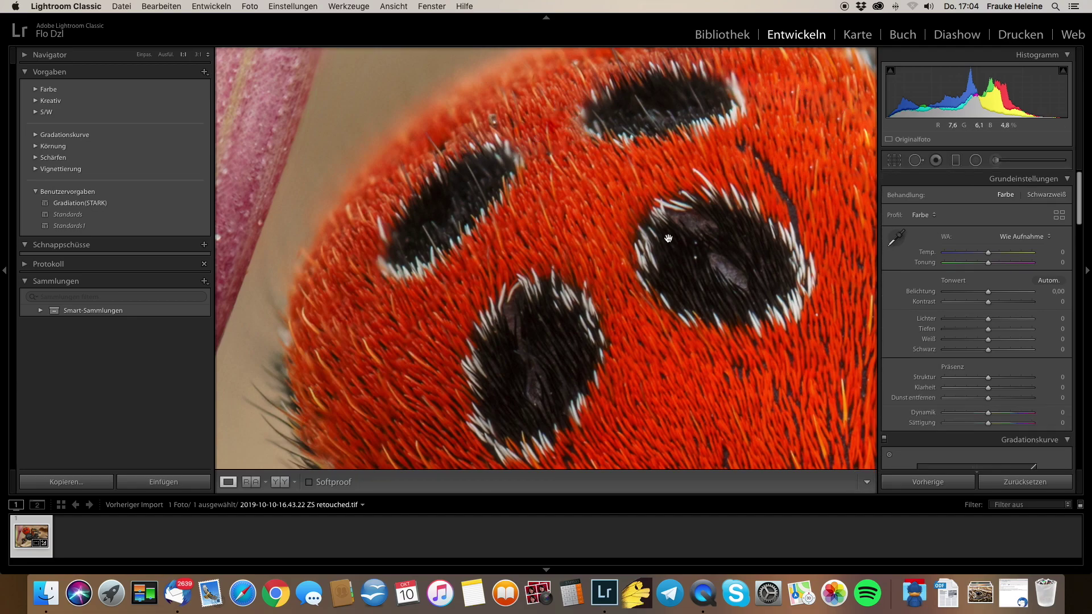
Step: View the red abdomen at full size in the side-by-side Before/After view
click(666, 239)
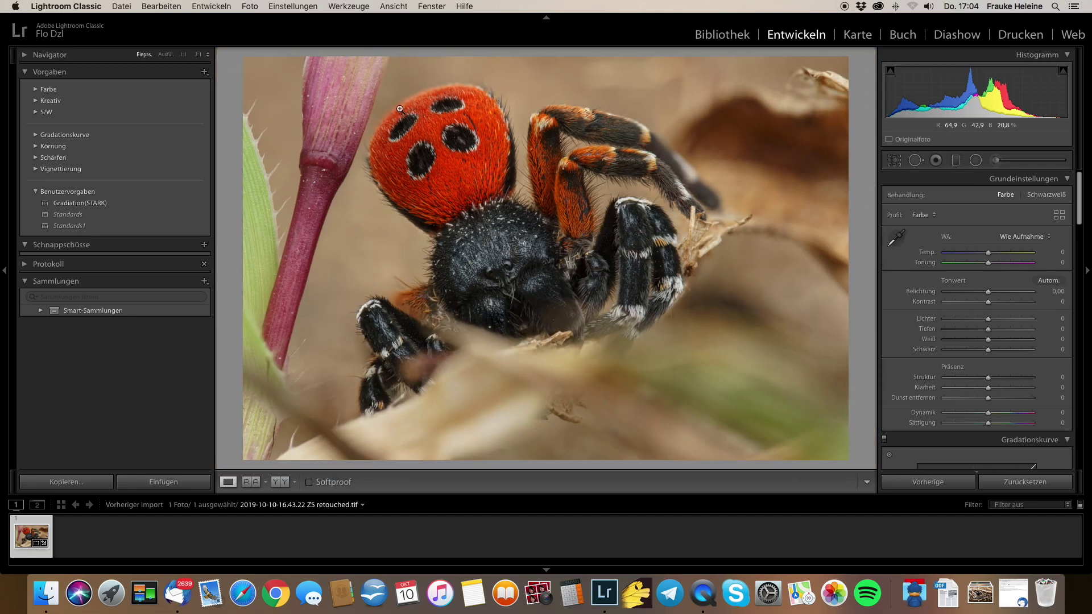
click(400, 109)
click(410, 115)
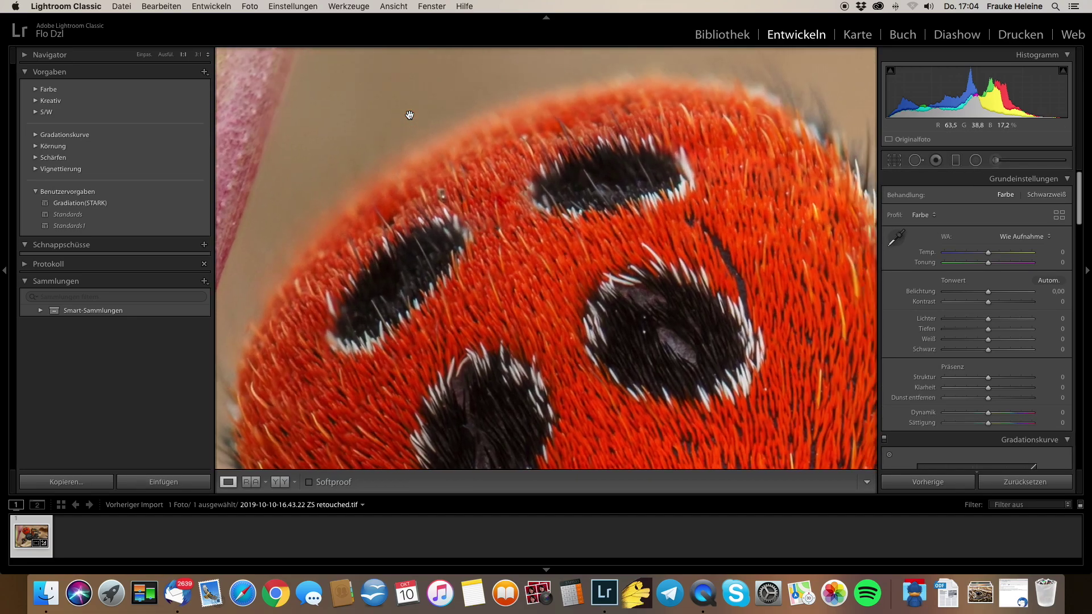
key(y)
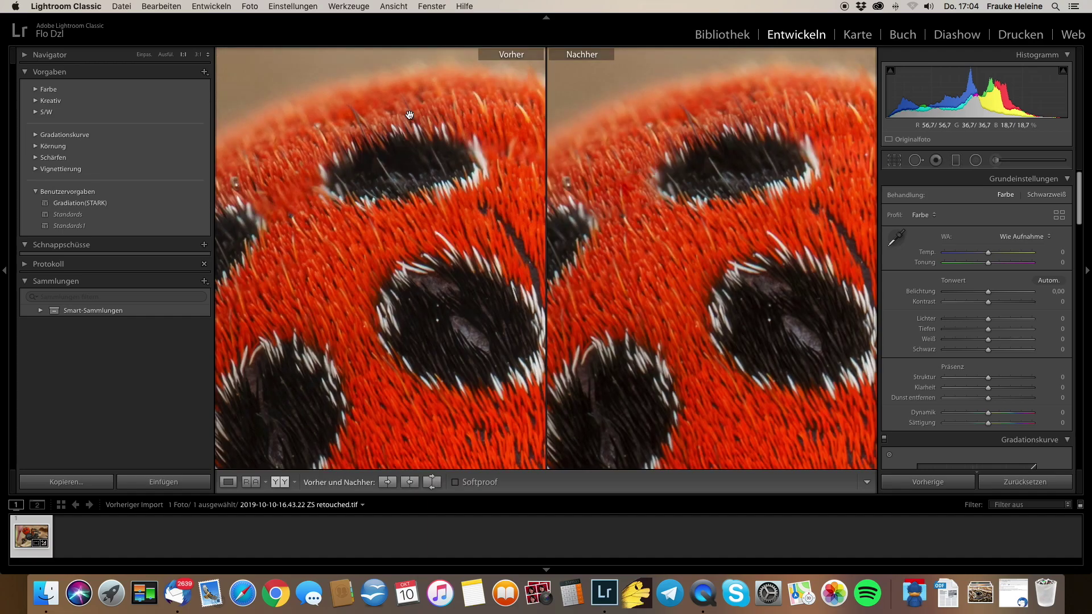
Step: Compare the abdomen's upper spots before and after, then zoom in on the spider's head in single view
drag(410, 114, 623, 169)
scroll(623, 168, right, 2)
scroll(623, 169, right, 2)
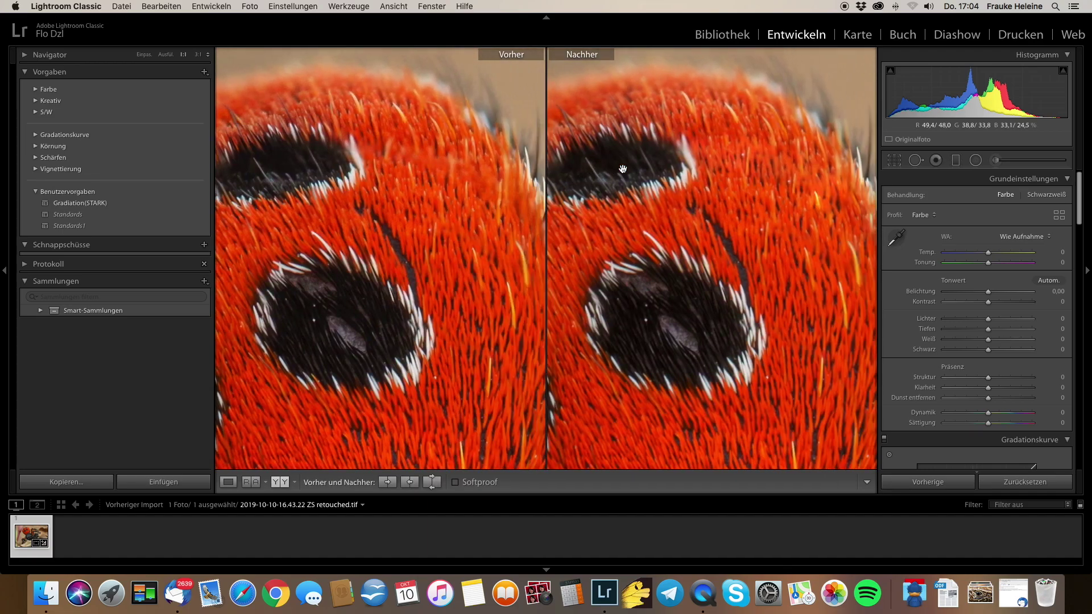
scroll(623, 169, right, 2)
scroll(623, 169, left, 3)
scroll(623, 169, up, 2)
scroll(623, 169, up, 2)
scroll(623, 169, left, 1)
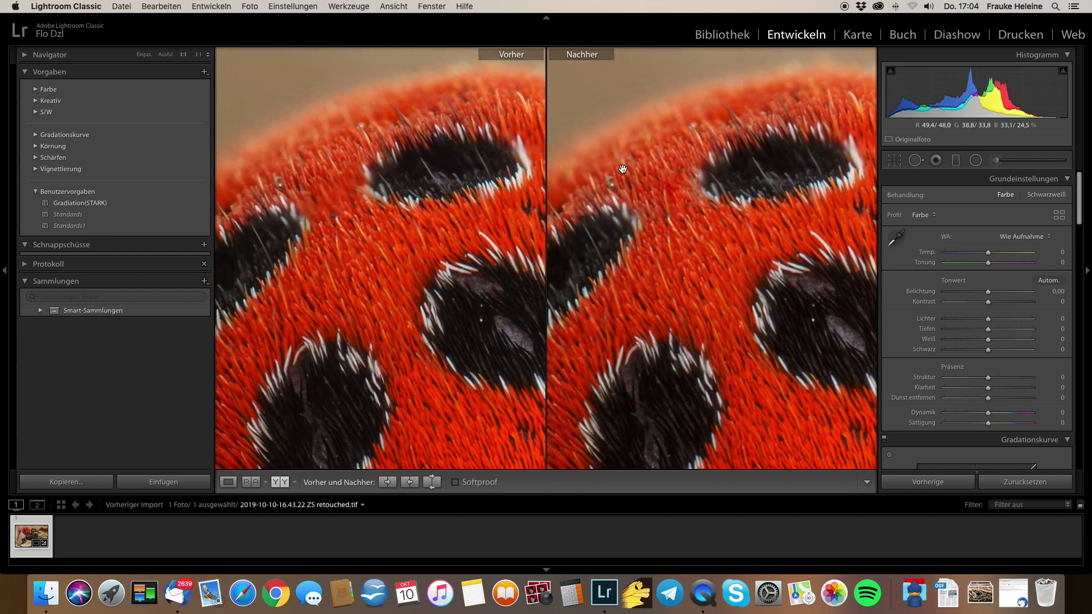
click(623, 169)
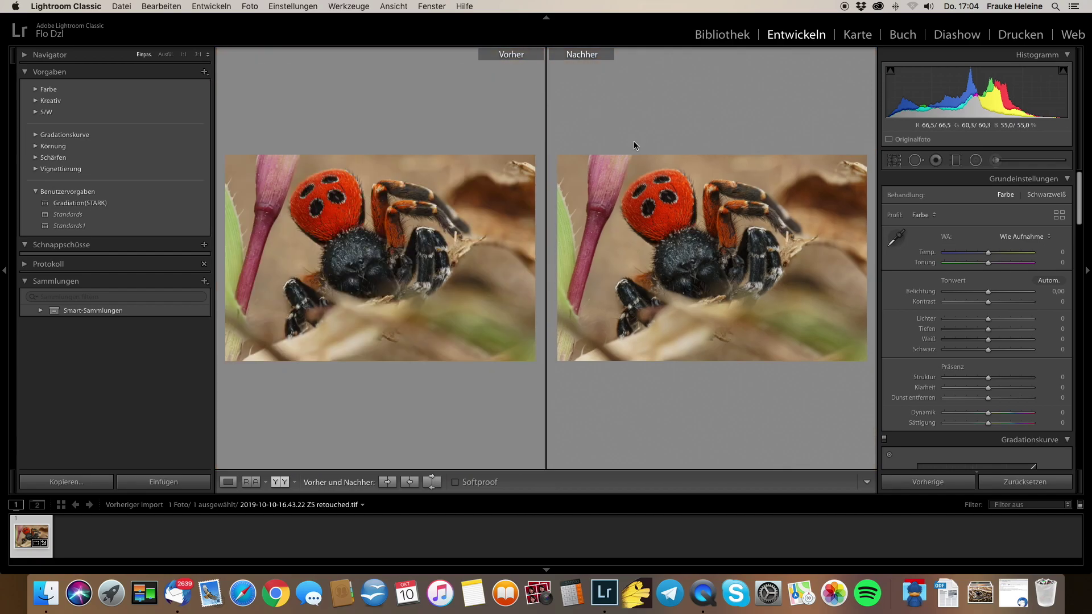
click(677, 248)
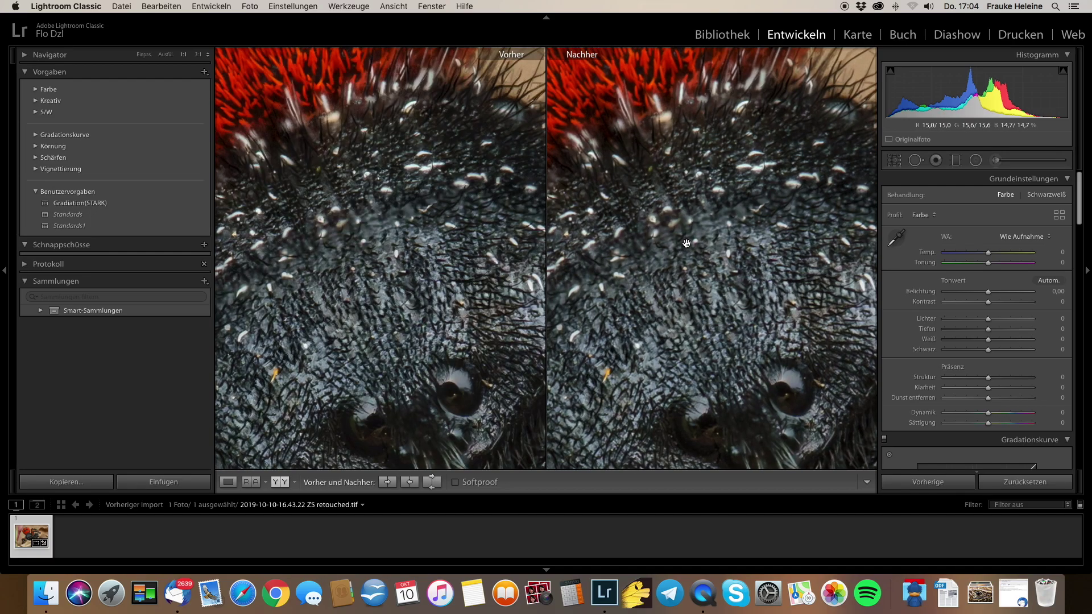
key(y)
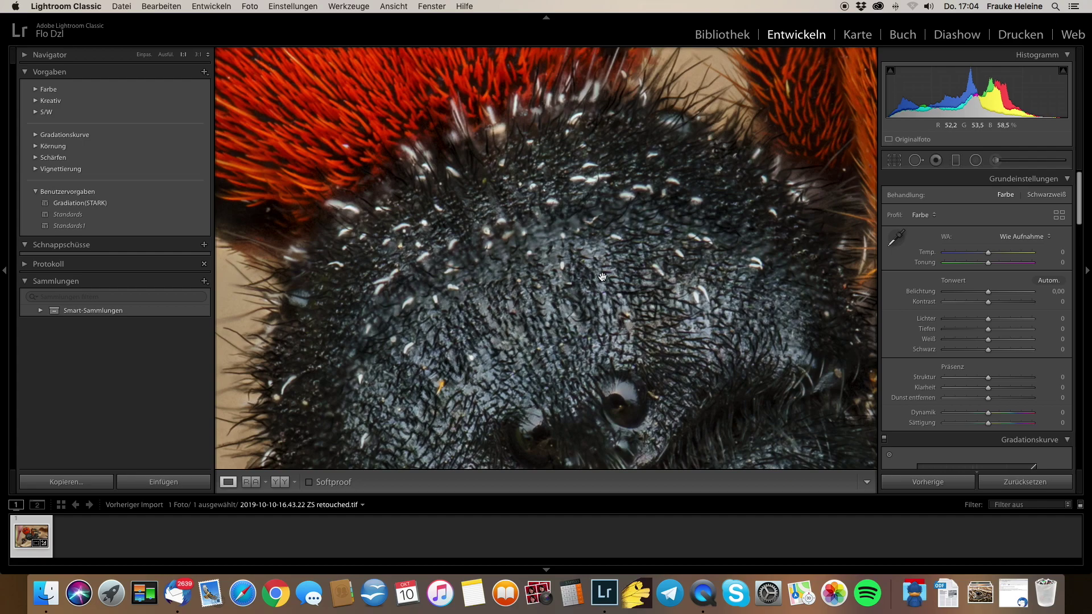
Step: Pan the zoomed view to show the spider's eyes, bristles and the red fur above its head
scroll(603, 277, down, 2)
scroll(603, 277, down, 2)
scroll(603, 277, down, 2)
scroll(602, 277, down, 2)
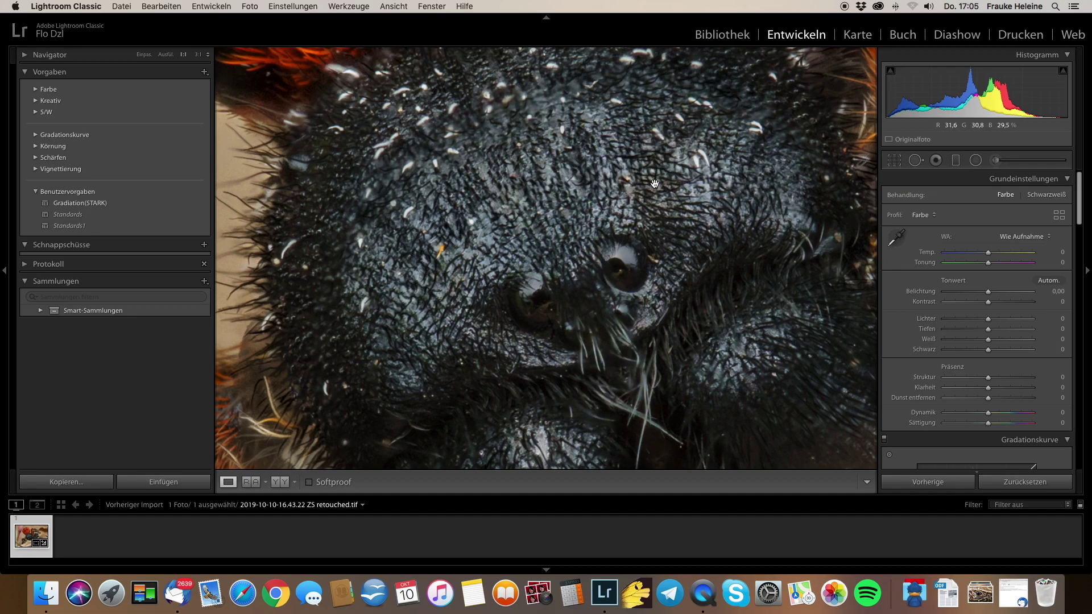
scroll(550, 230, up, 1)
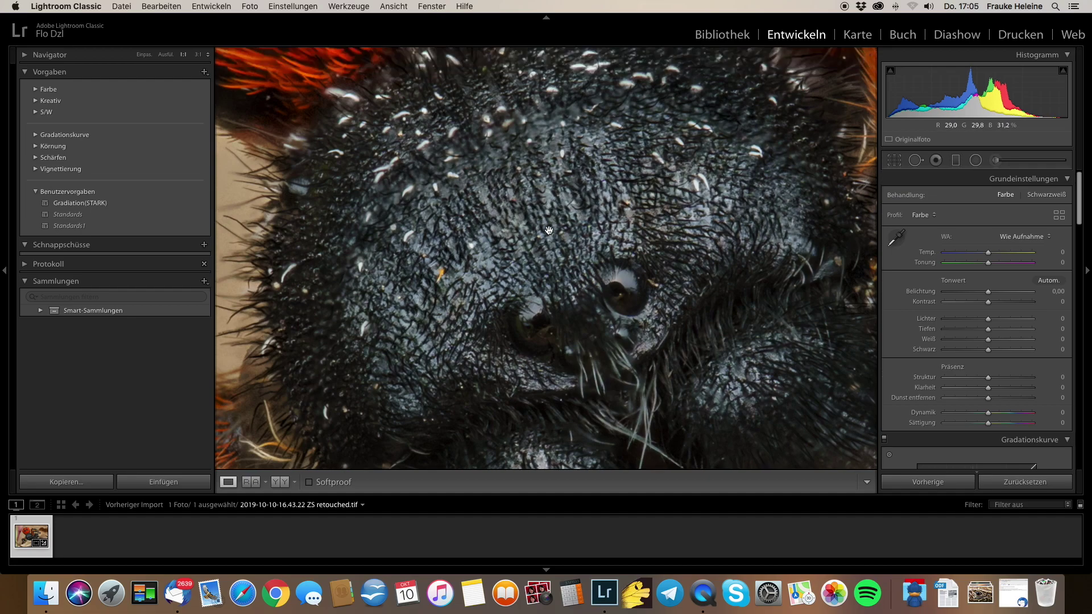
scroll(549, 227, up, 3)
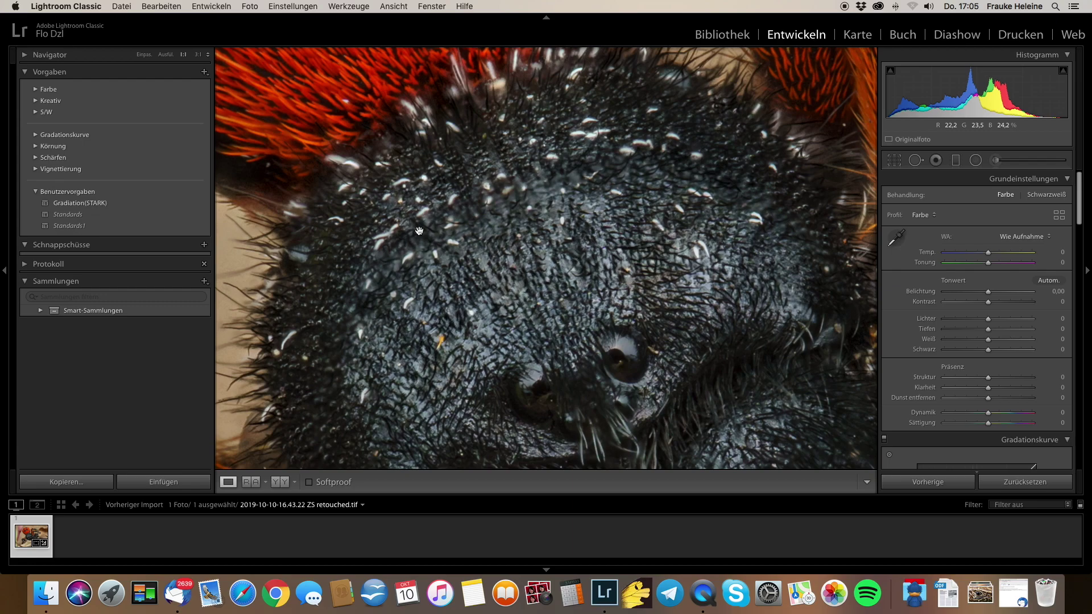
Step: Heal two bright specks on the spider's head with Spot Removal, refining the patch source
click(916, 161)
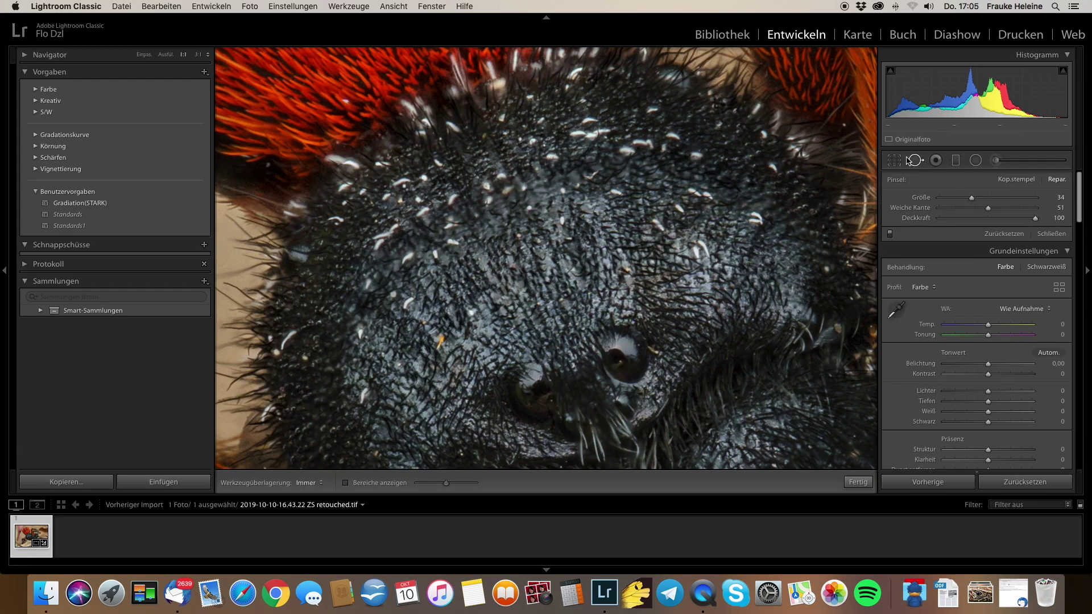
drag(537, 174, 556, 197)
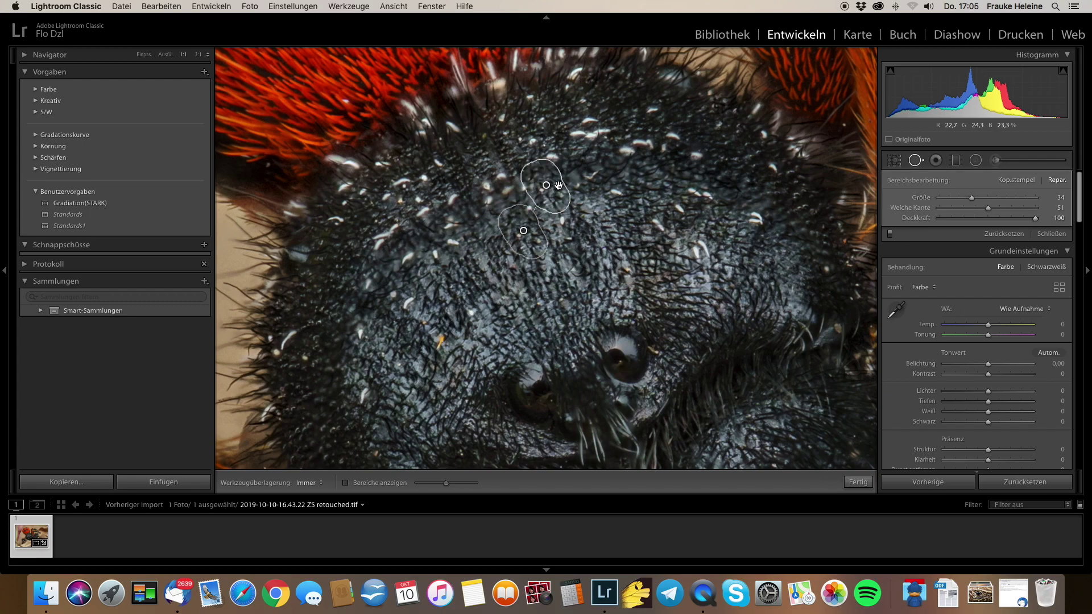
drag(501, 181, 509, 210)
drag(297, 425, 456, 312)
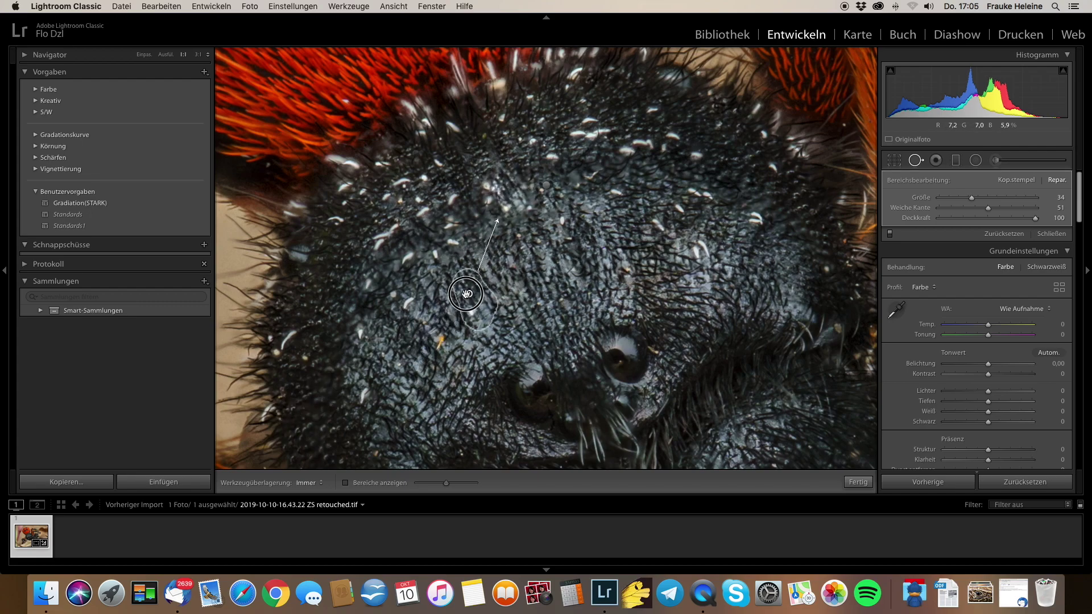
mouse_move(457, 313)
mouse_down()
mouse_move(476, 265)
mouse_move(461, 271)
mouse_up()
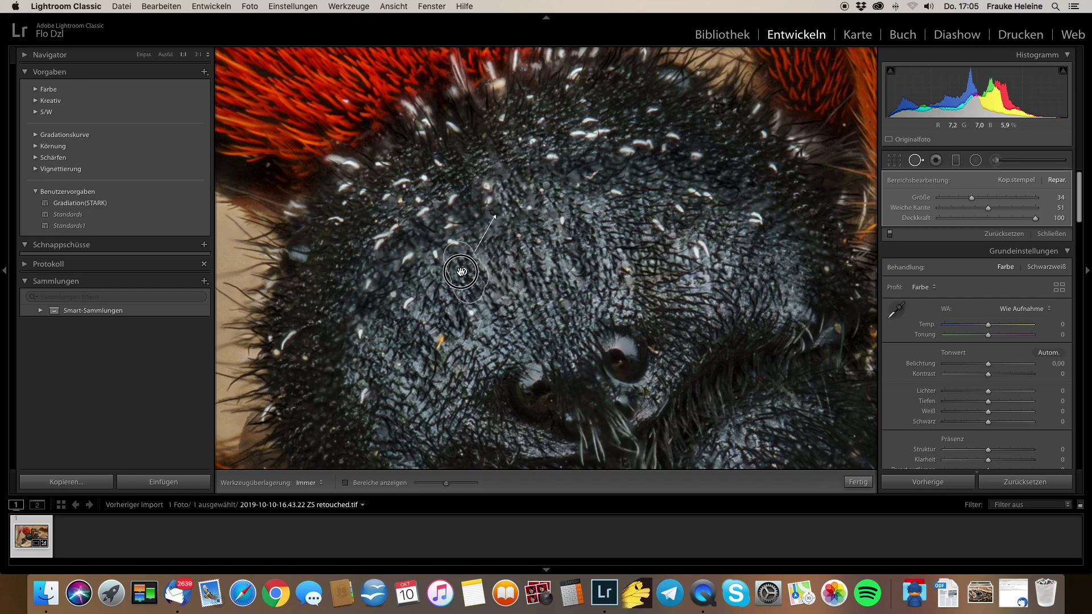
Step: Heal five more specks across the upper-left and left of the head, sourcing matching dark hair
mouse_move(464, 197)
mouse_down()
mouse_move(474, 209)
mouse_move(459, 278)
mouse_up()
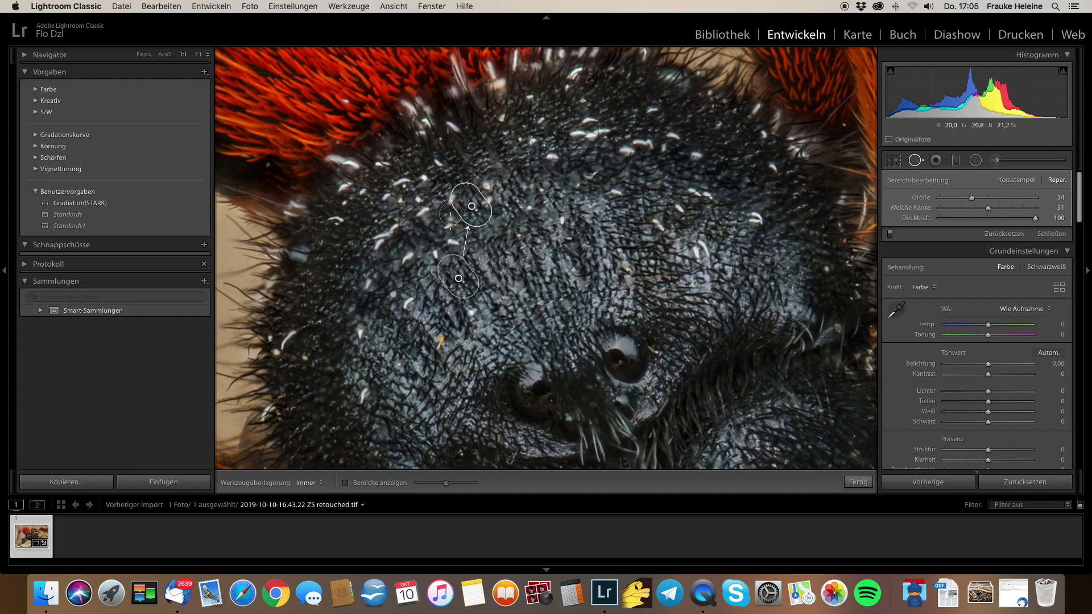
drag(431, 210, 450, 238)
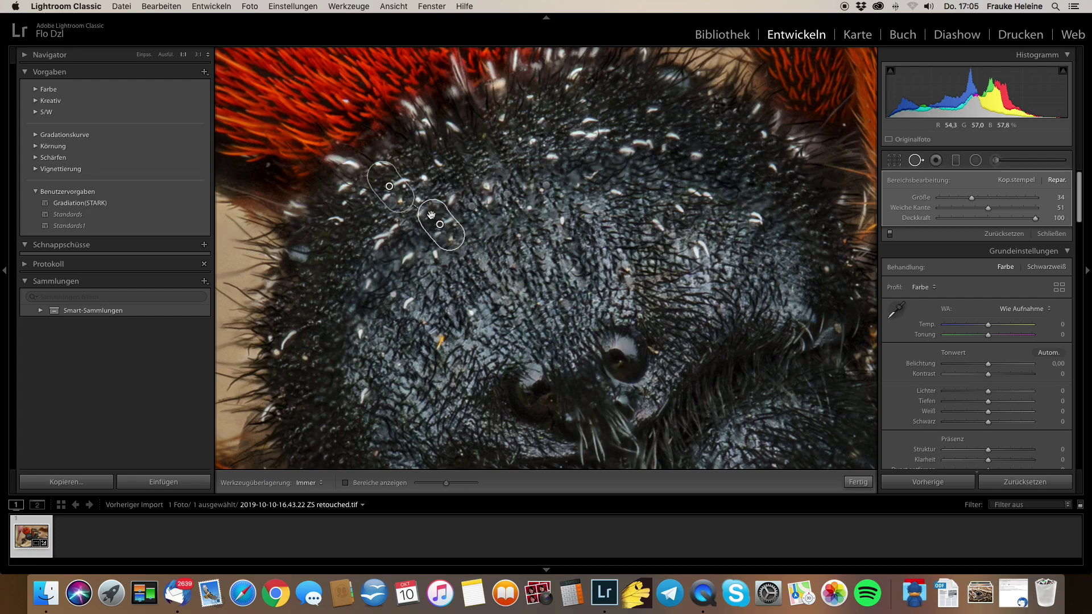
drag(388, 188, 508, 263)
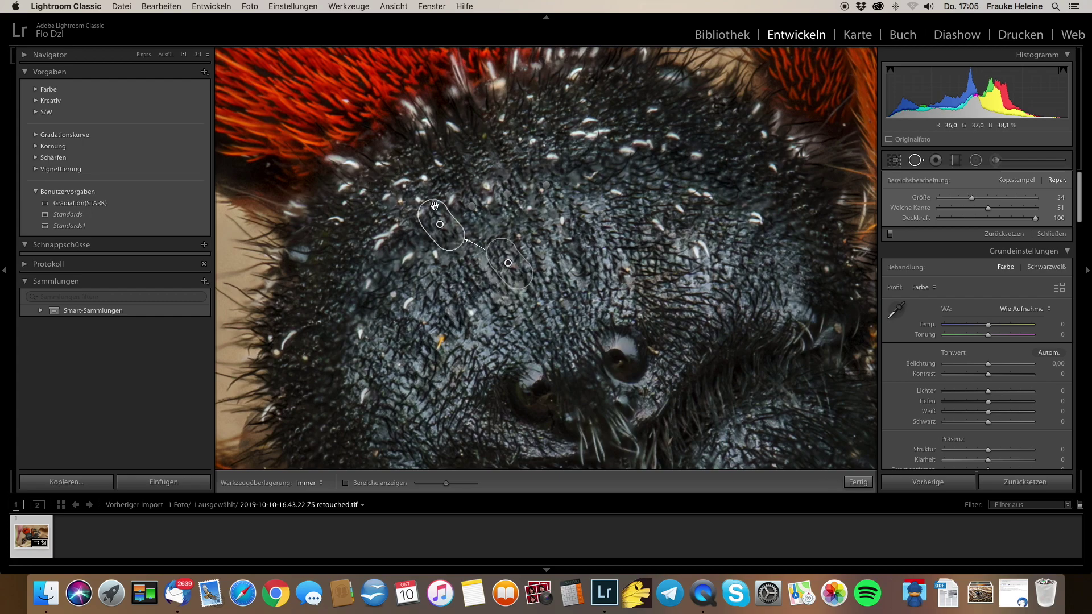
drag(410, 236, 439, 265)
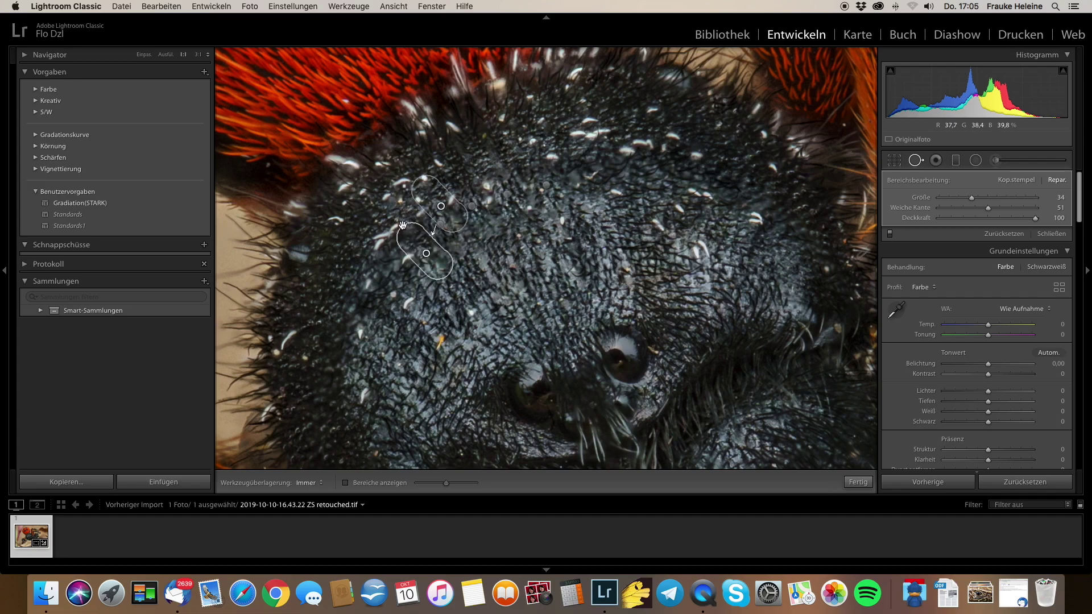
drag(444, 210, 537, 254)
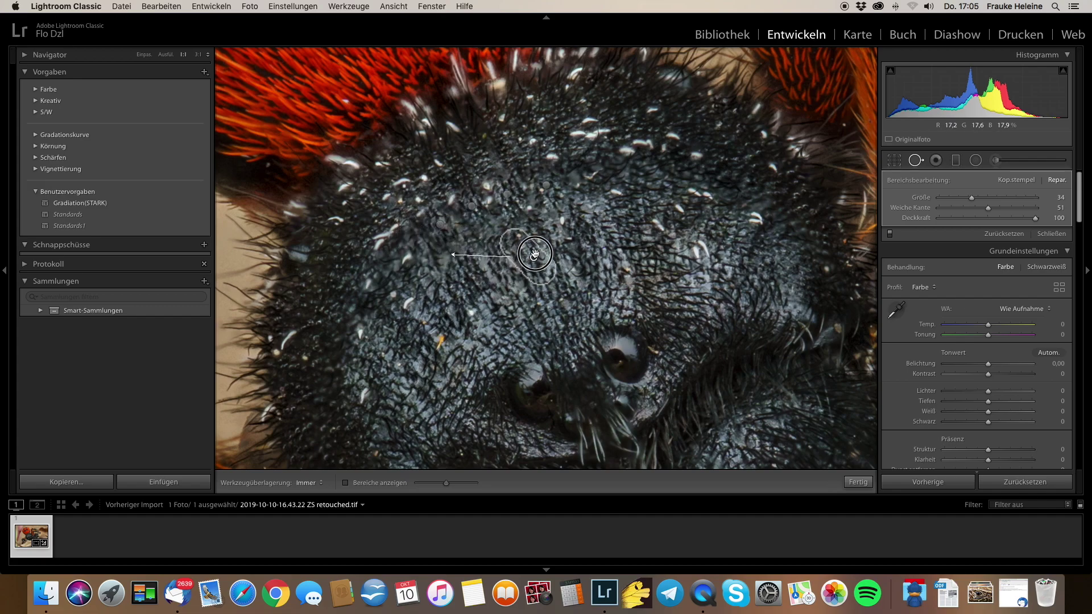
drag(387, 257, 381, 284)
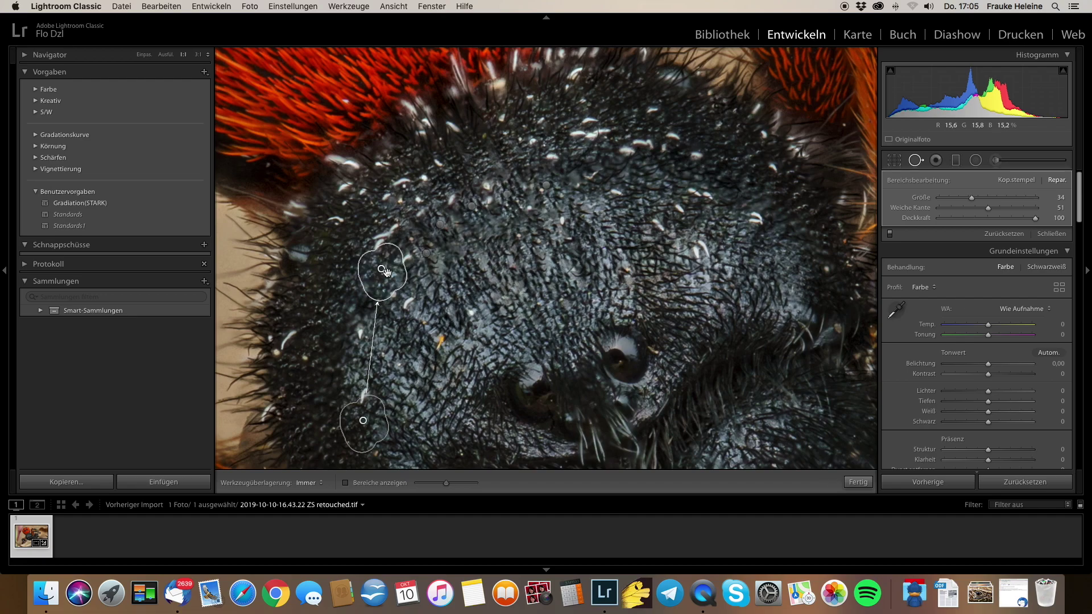
drag(353, 298, 370, 314)
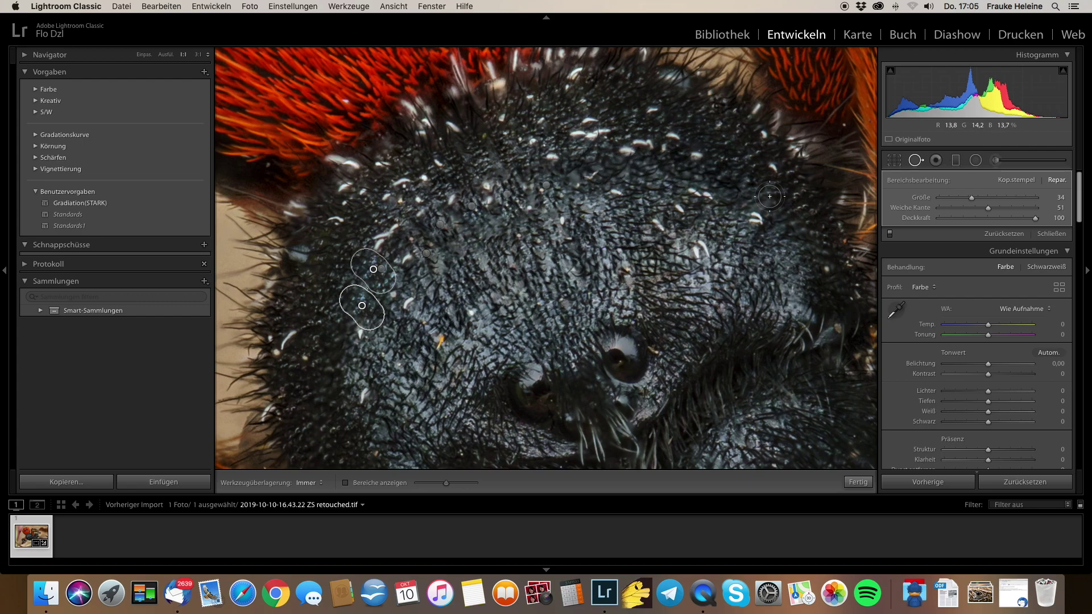
Step: Heal two specks on the right of the head, moving each healing source to cleaner texture
drag(747, 198, 757, 202)
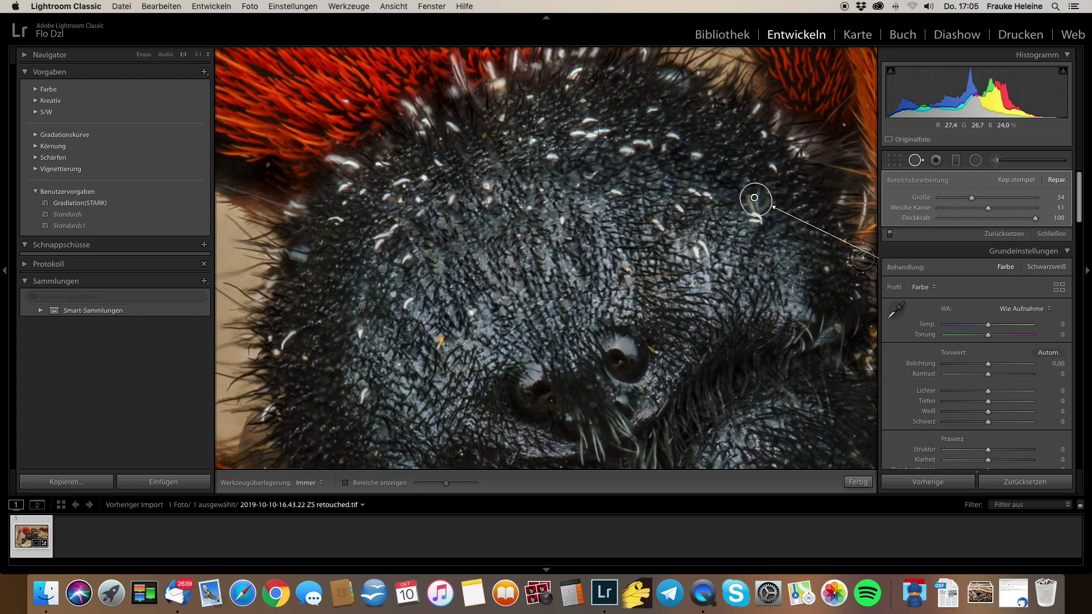
scroll(809, 301, right, 3)
scroll(809, 301, right, 1)
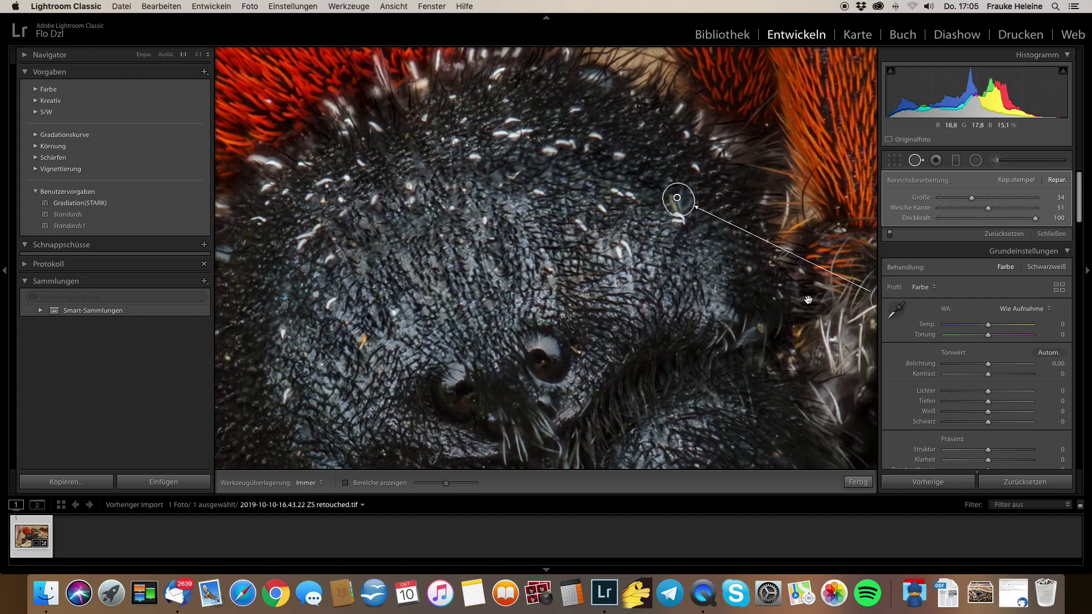
scroll(808, 300, right, 2)
drag(826, 307, 505, 202)
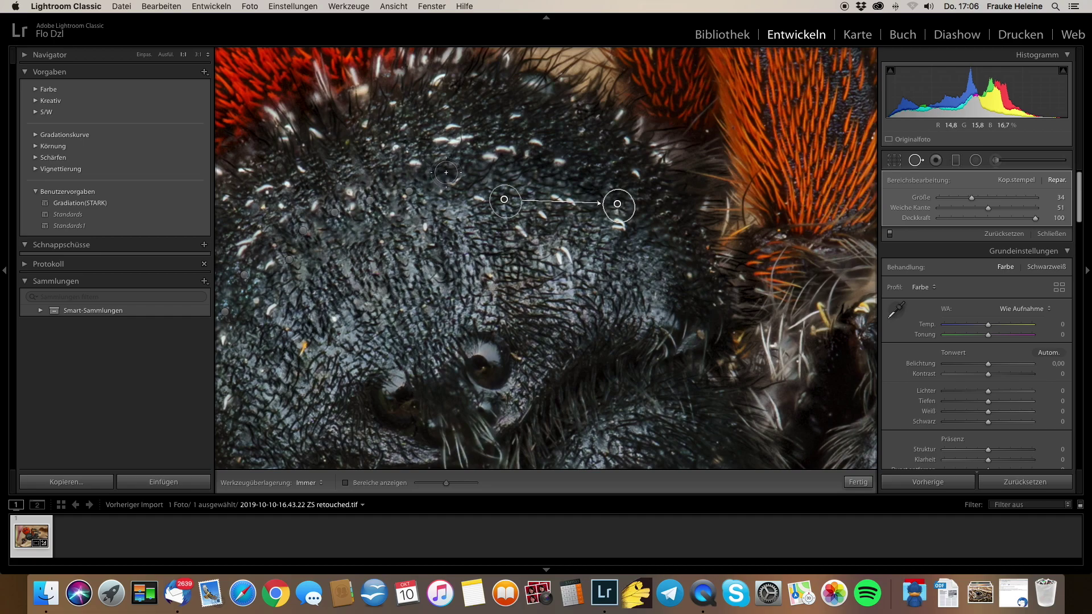
click(447, 175)
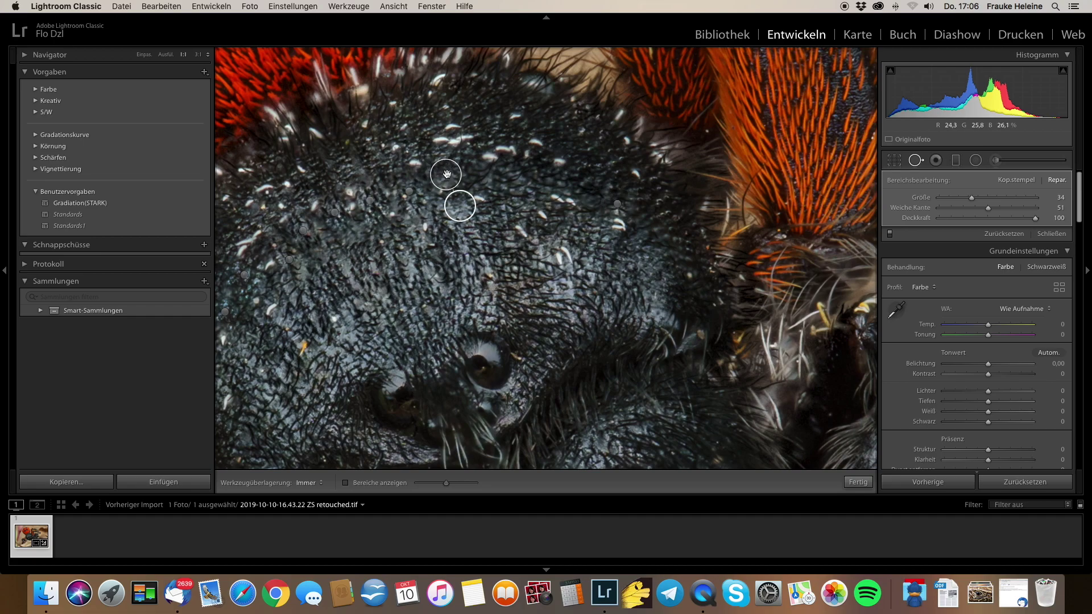
drag(459, 211, 488, 227)
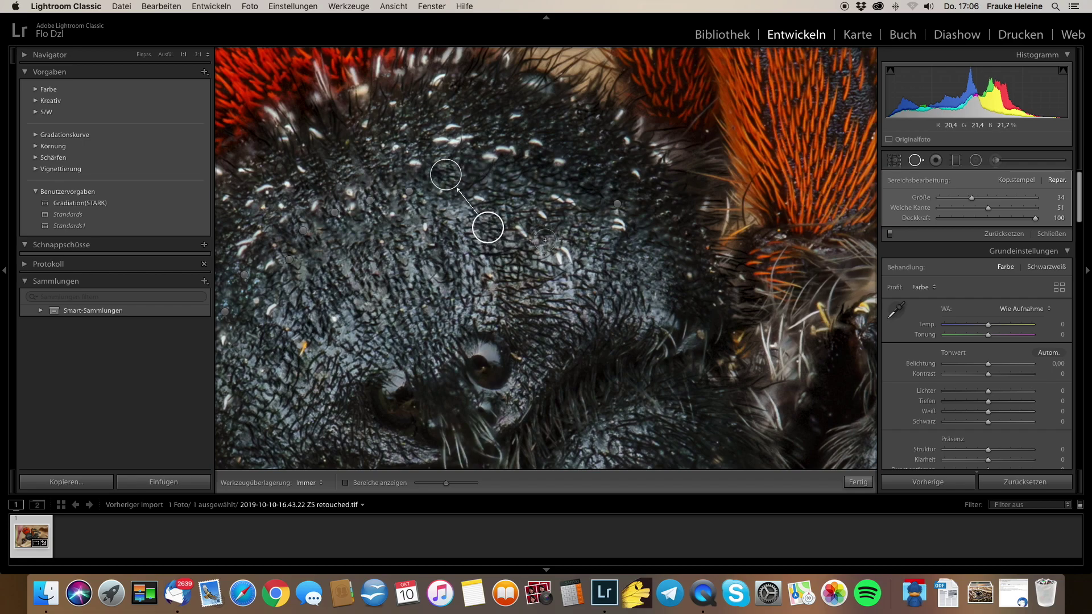
Step: Heal an elongated bright streak on the head and review an earlier healing spot
scroll(546, 239, left, 1)
scroll(554, 240, left, 2)
scroll(563, 242, left, 5)
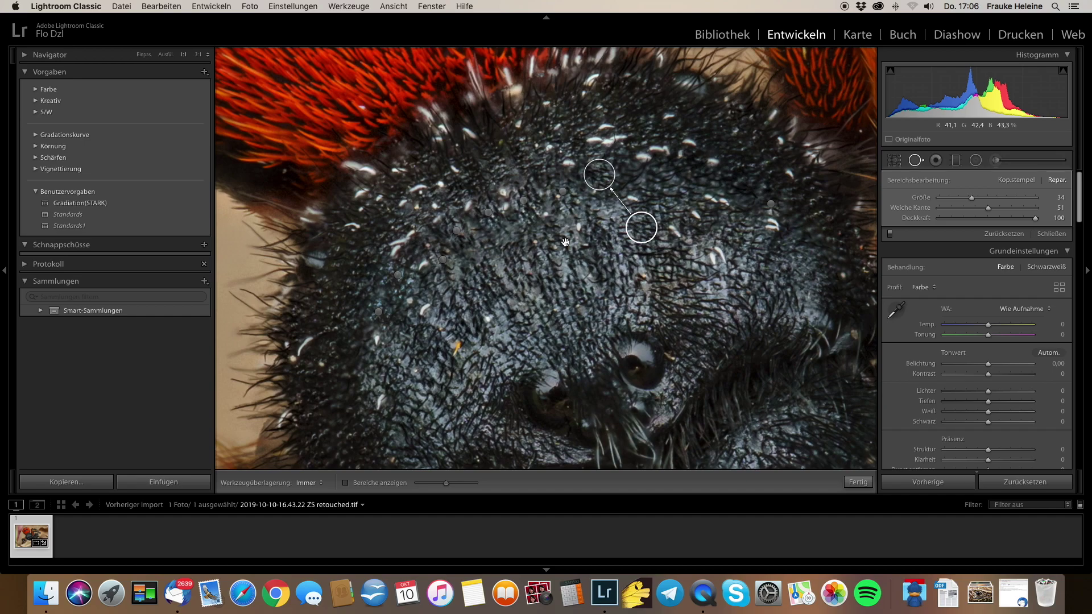
scroll(565, 241, left, 1)
drag(549, 220, 536, 193)
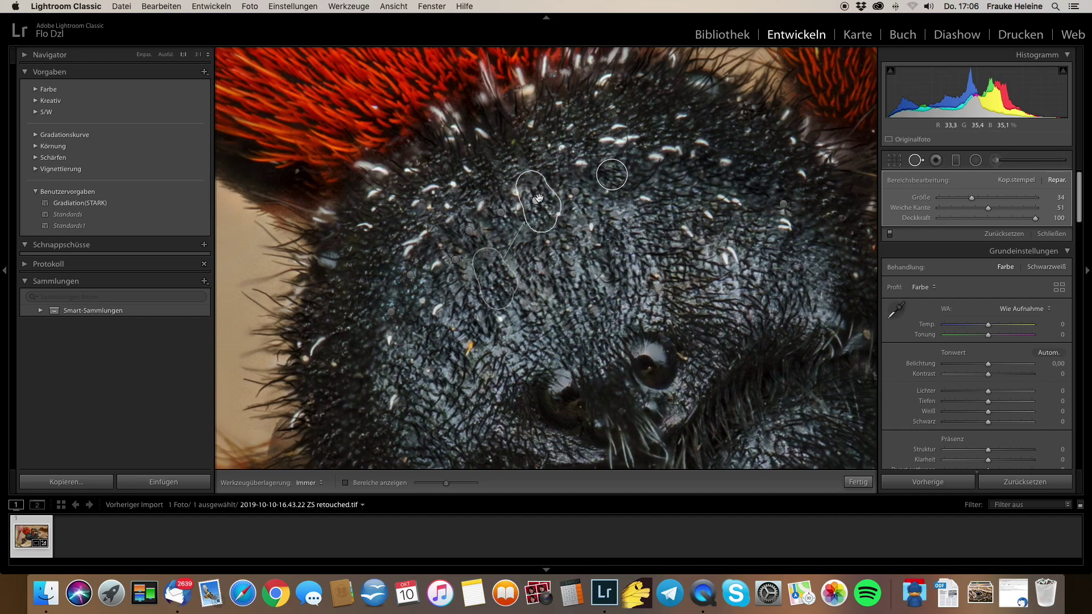
click(612, 174)
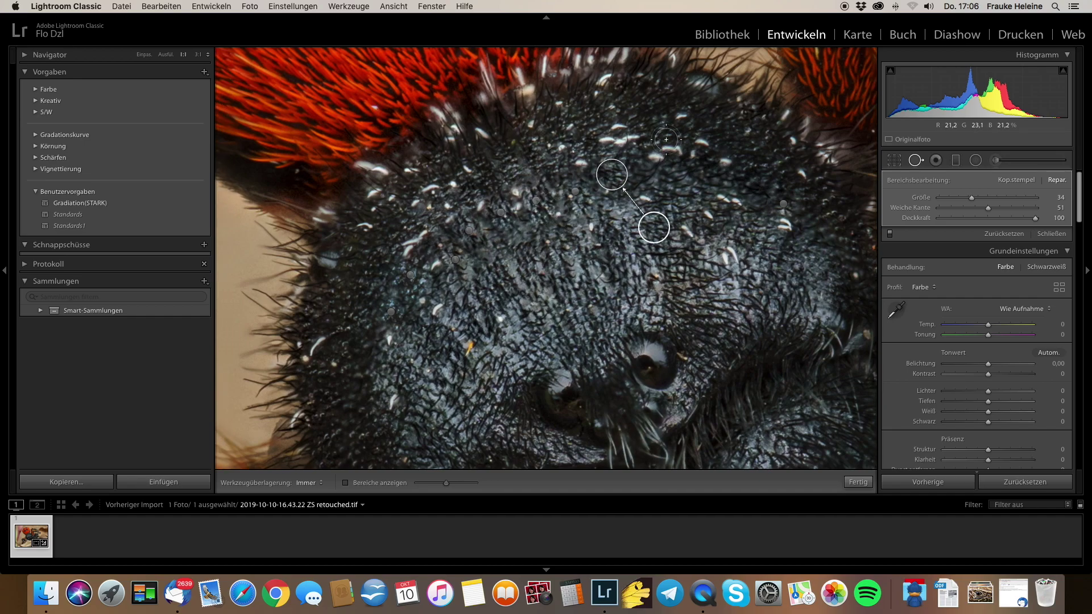
Step: Review the healing spots on the right and shift one onto its intended speck
scroll(696, 228, right, 2)
scroll(696, 228, right, 4)
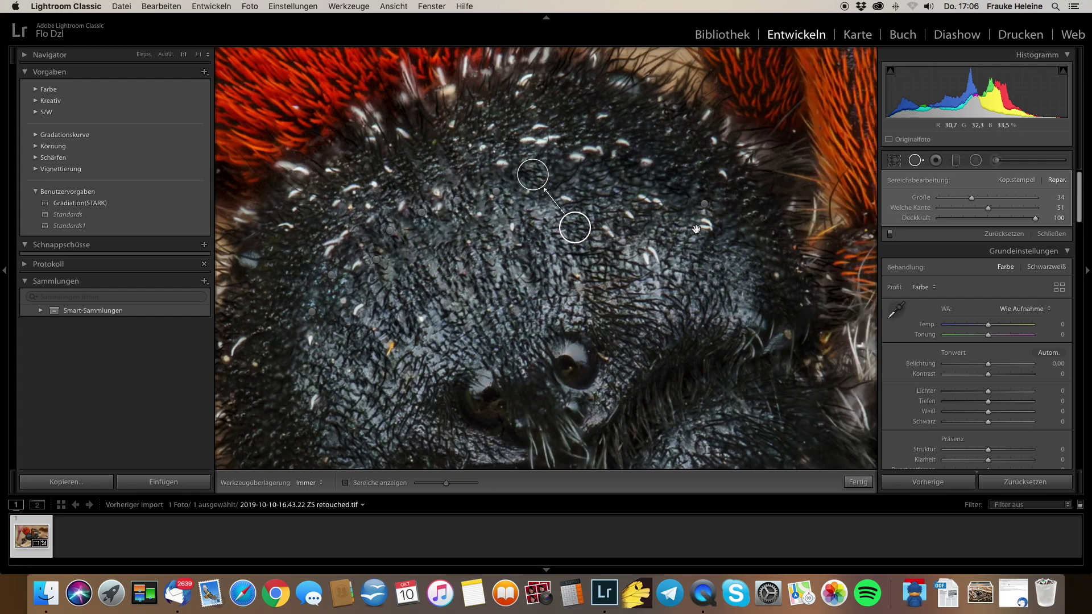
scroll(696, 228, down, 1)
click(733, 204)
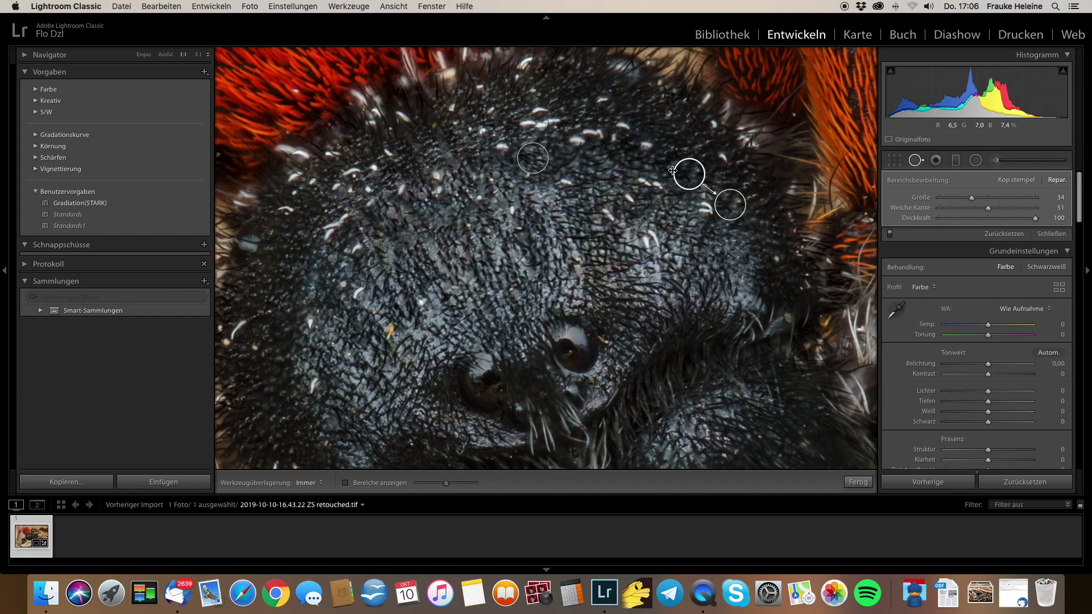
drag(691, 174, 681, 213)
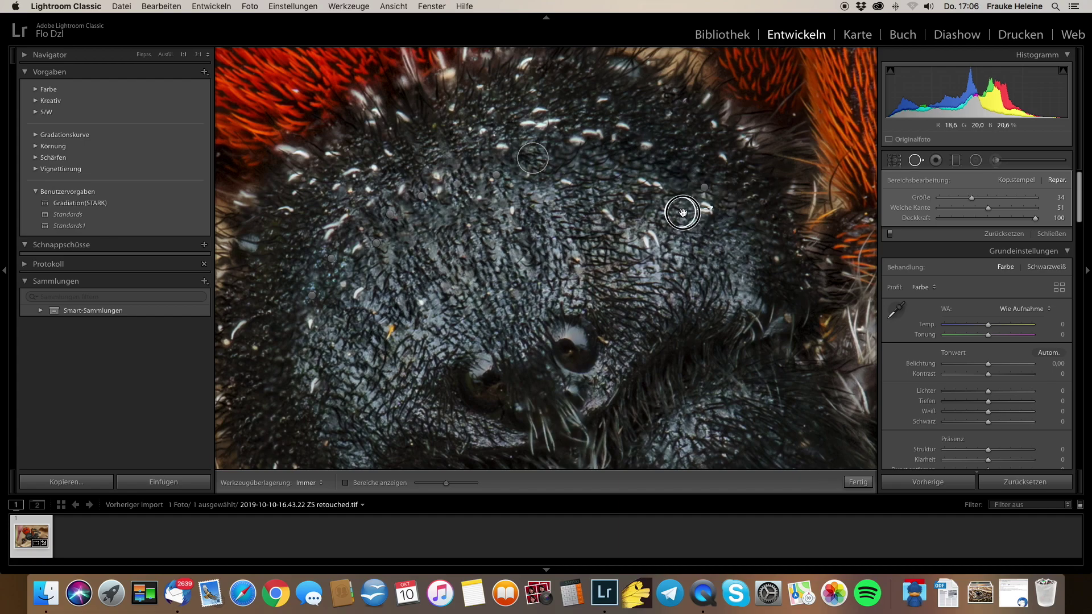
click(704, 188)
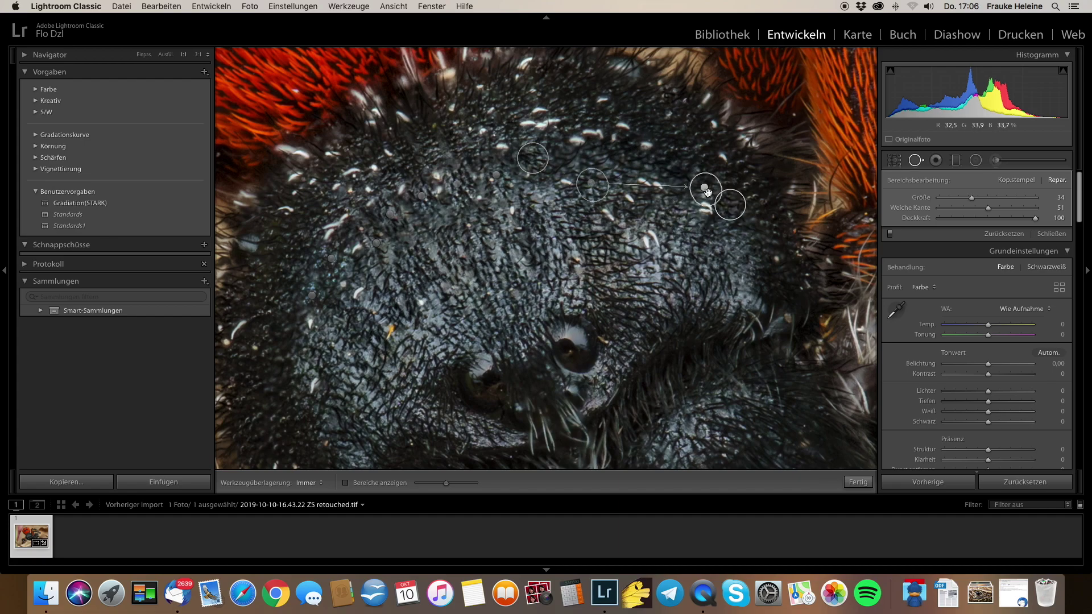
Step: Heal three more small specks on the head, one sourced from texture below
scroll(709, 191, left, 2)
scroll(709, 192, left, 5)
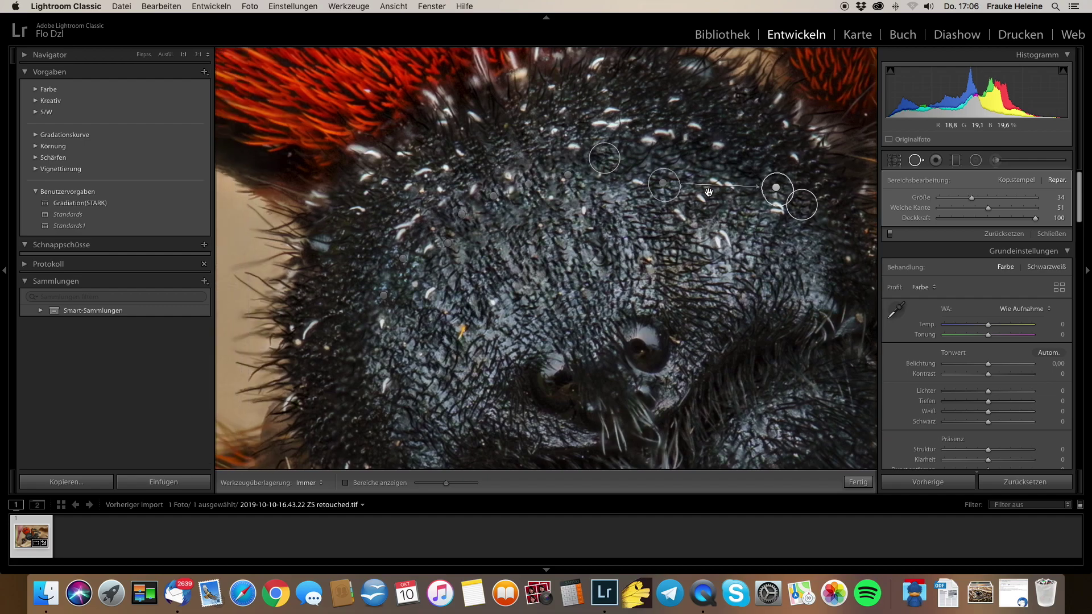
scroll(739, 191, left, 5)
click(788, 214)
click(542, 222)
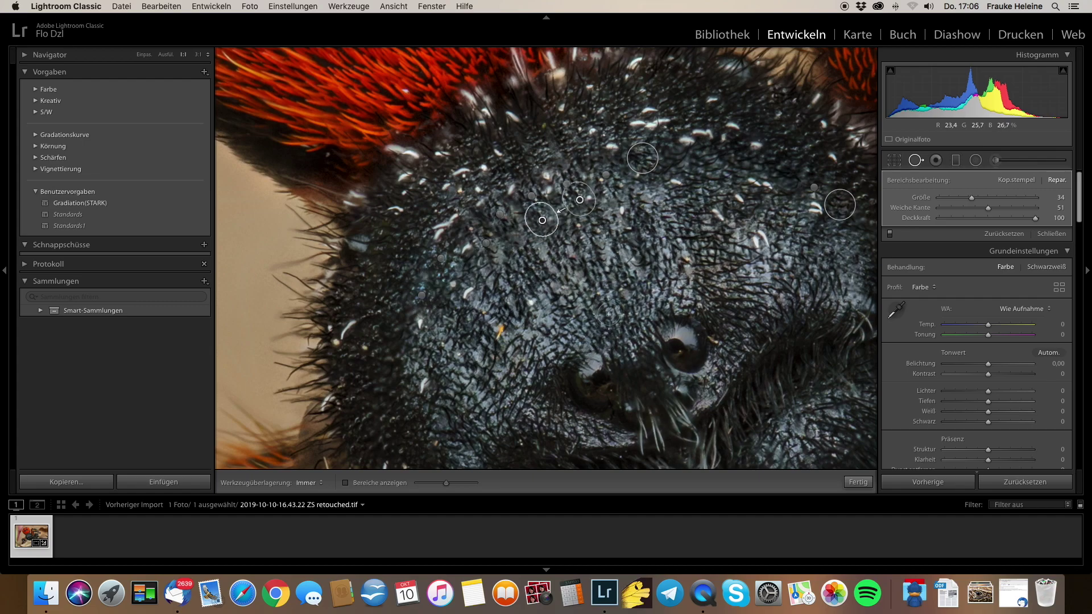
scroll(611, 301, right, 3)
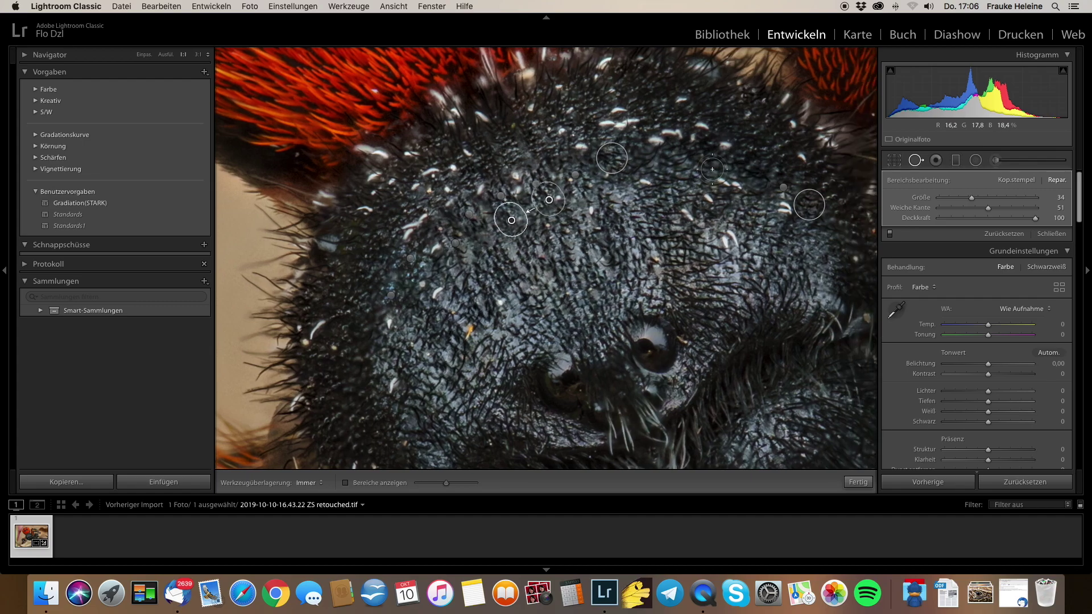
mouse_move(748, 177)
mouse_down()
mouse_move(748, 245)
mouse_move(755, 233)
mouse_up()
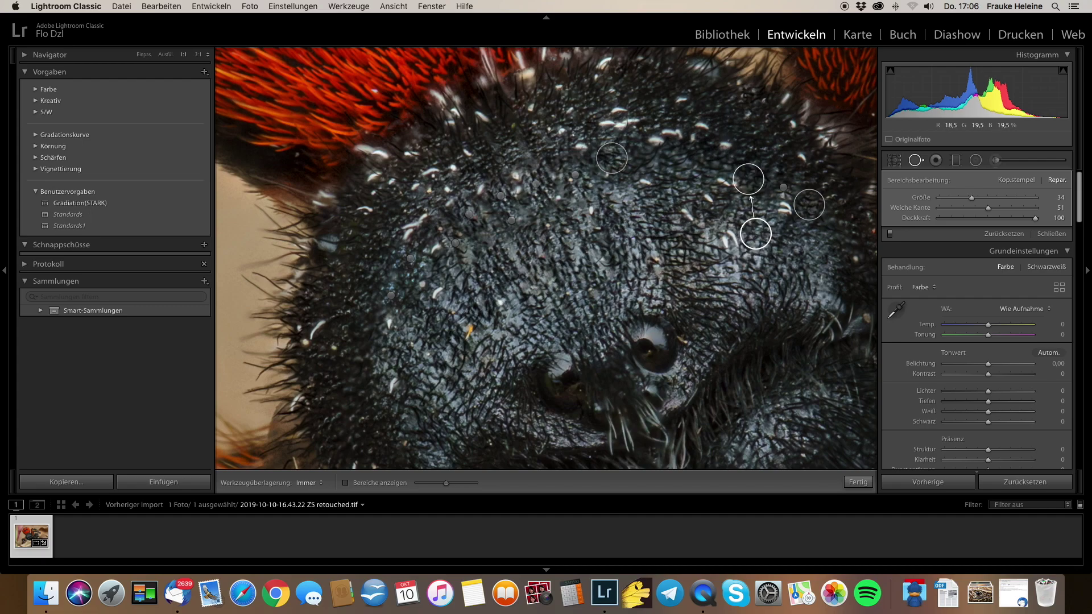
scroll(672, 288, right, 5)
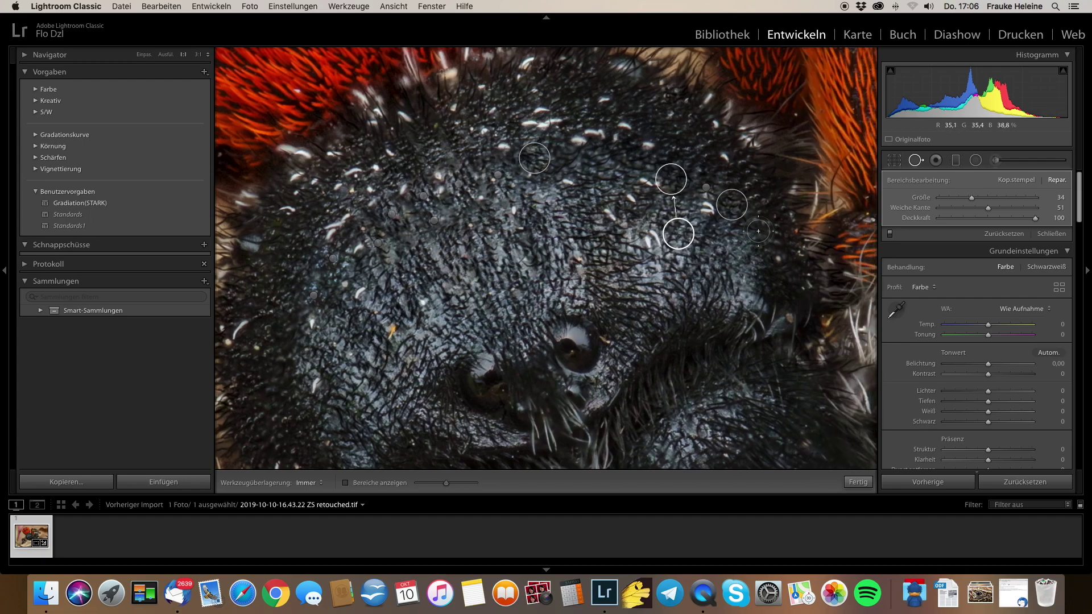
click(758, 224)
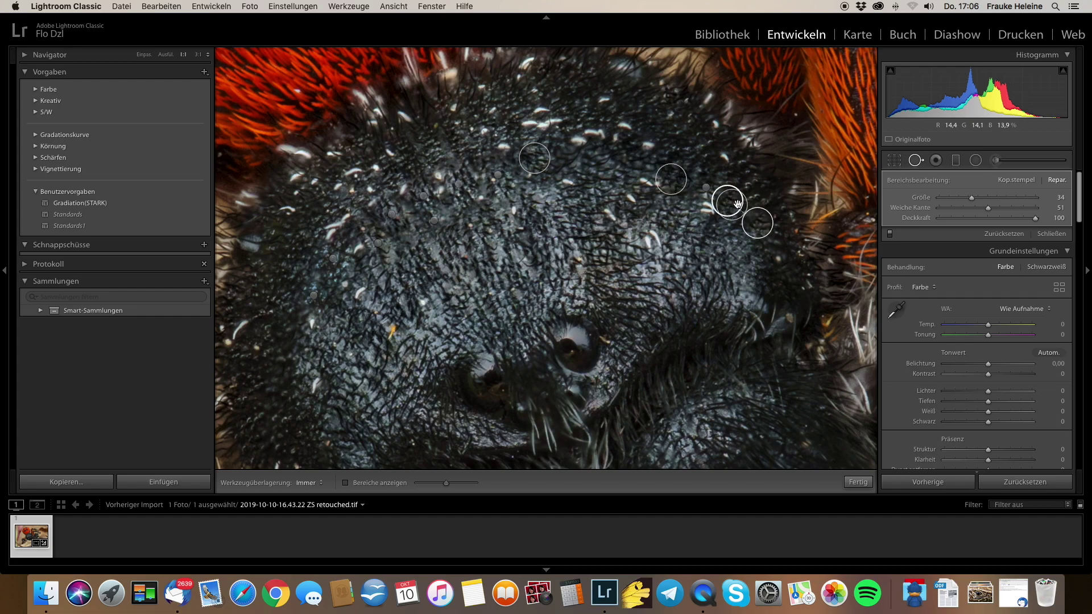
Step: Leave Spot Removal to see the whole photo, then zoom back to 1:1 on the head
scroll(677, 253, down, 3)
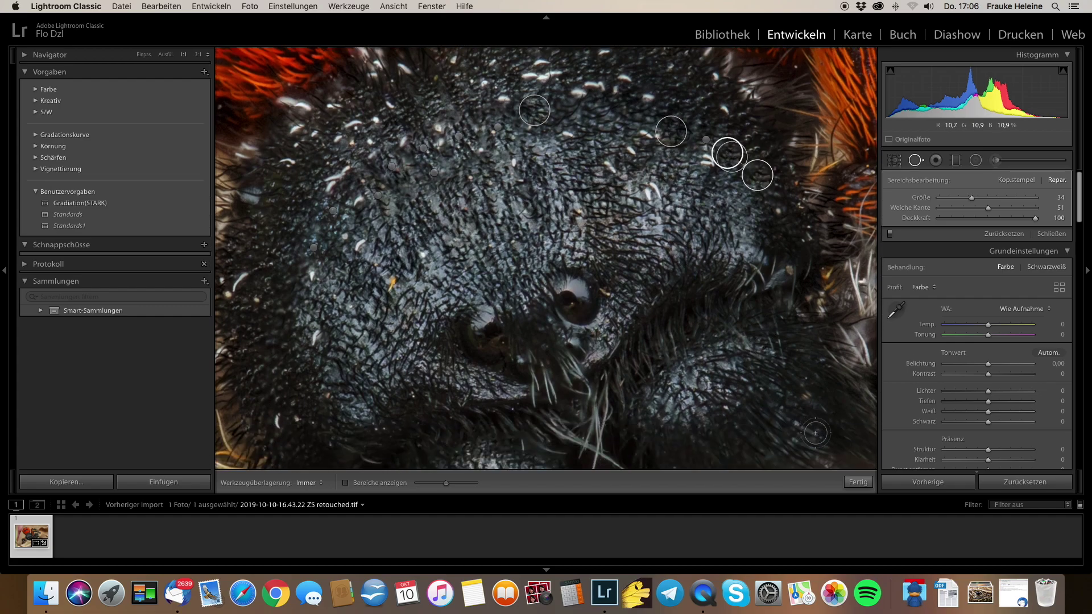
click(858, 482)
click(597, 230)
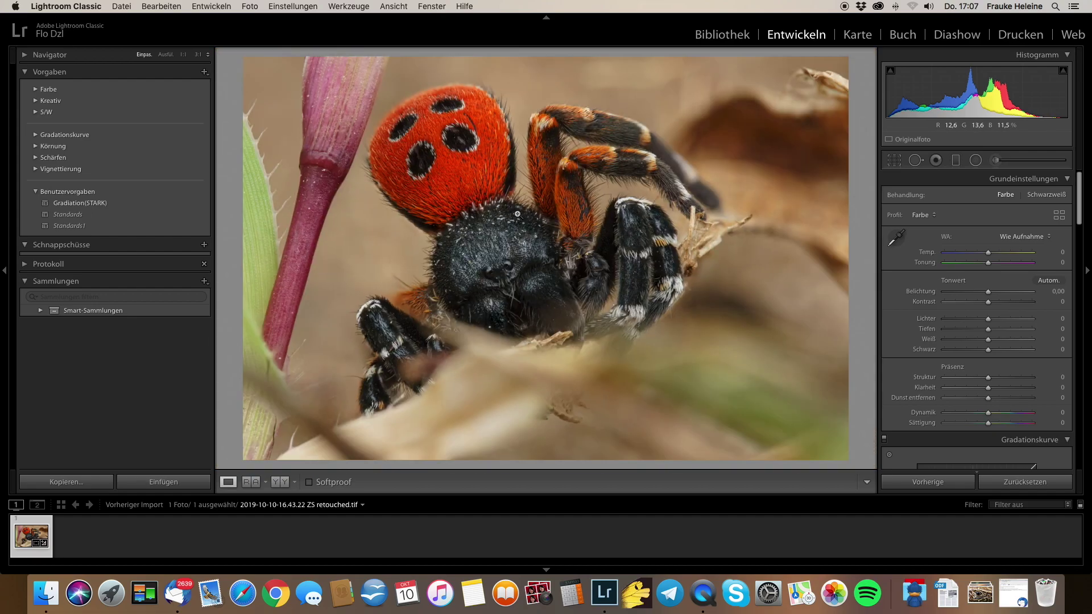
drag(489, 214, 532, 226)
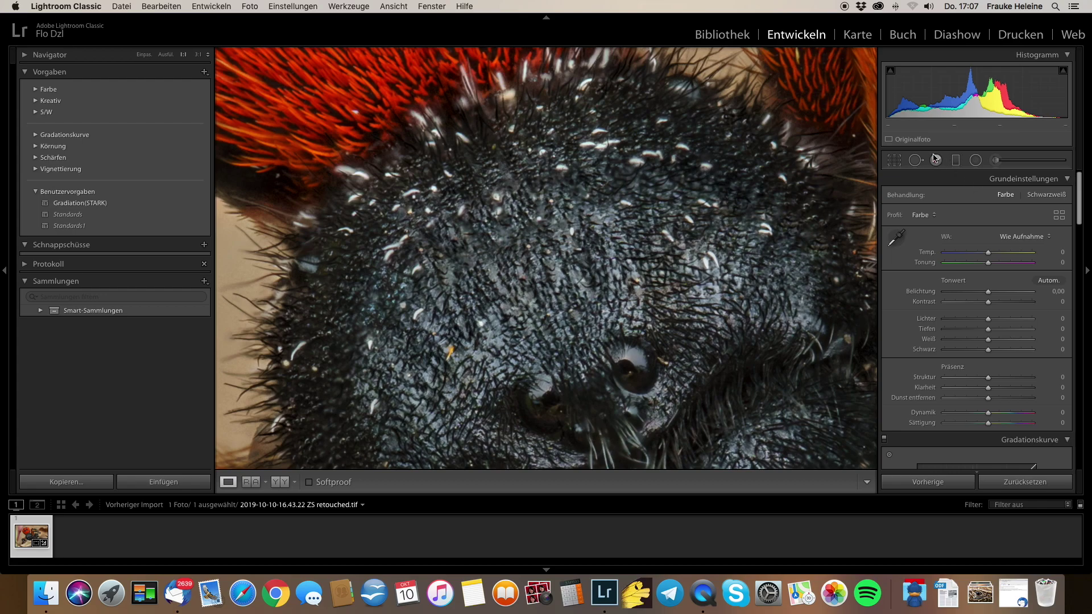
Step: Heal three final white specks on the head, one sourced from fur below, and click Fertig
click(915, 160)
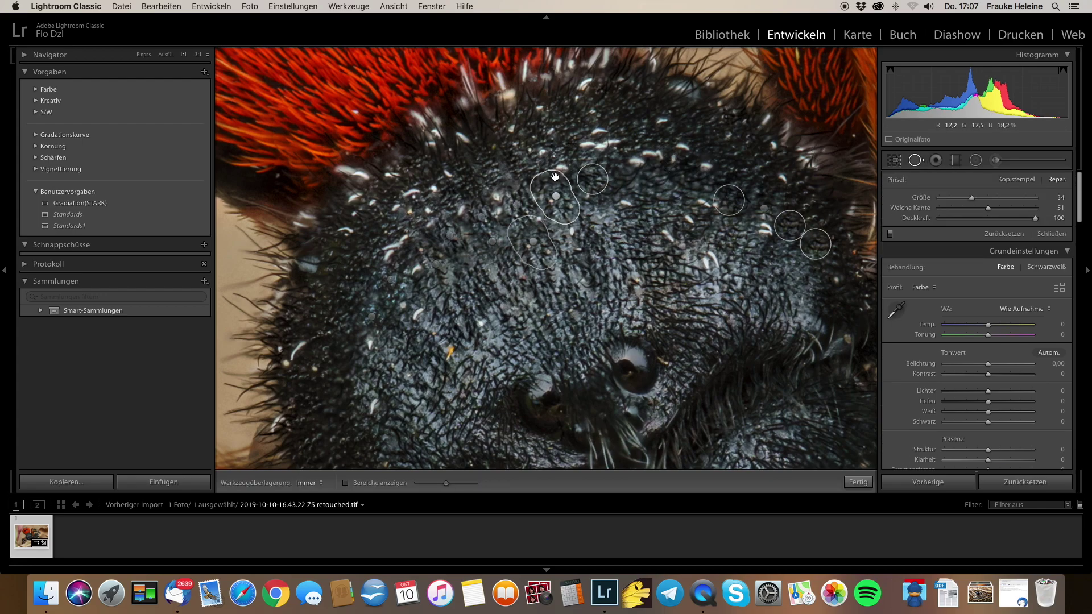
click(565, 175)
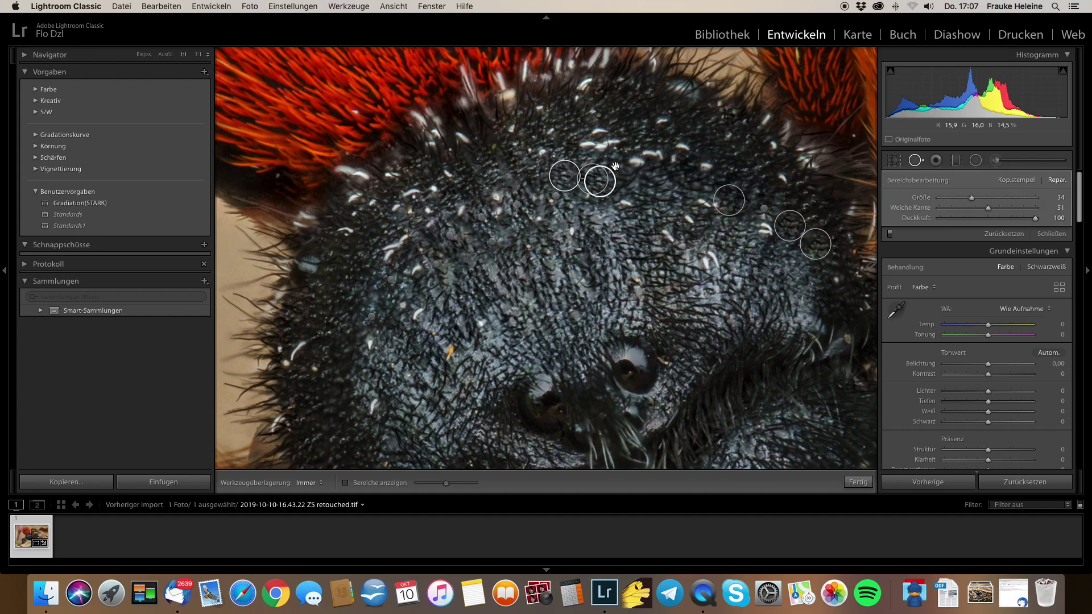
click(648, 177)
drag(659, 140, 630, 240)
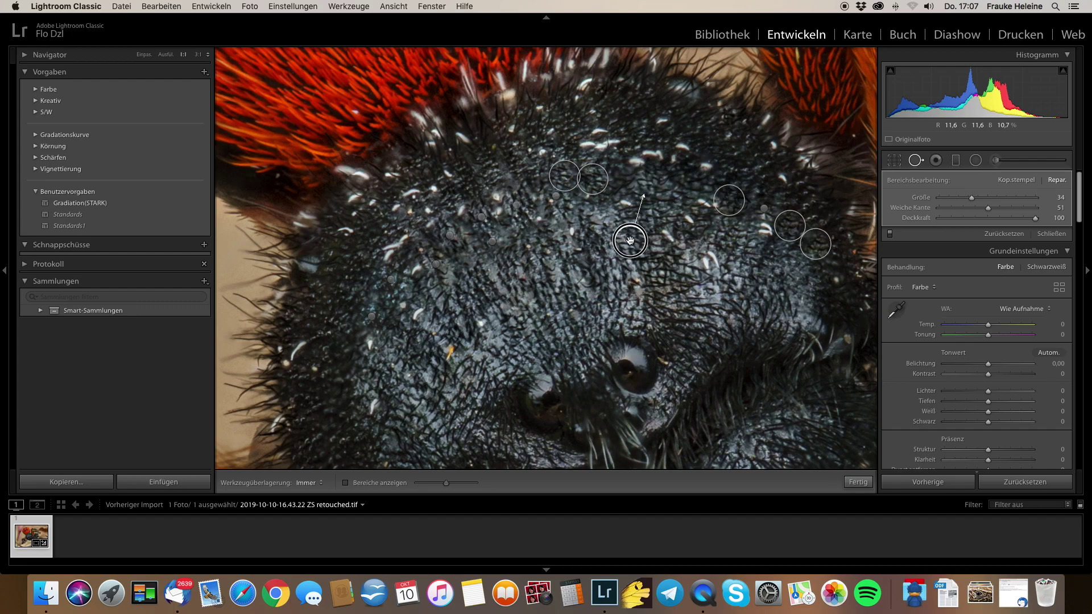
click(748, 219)
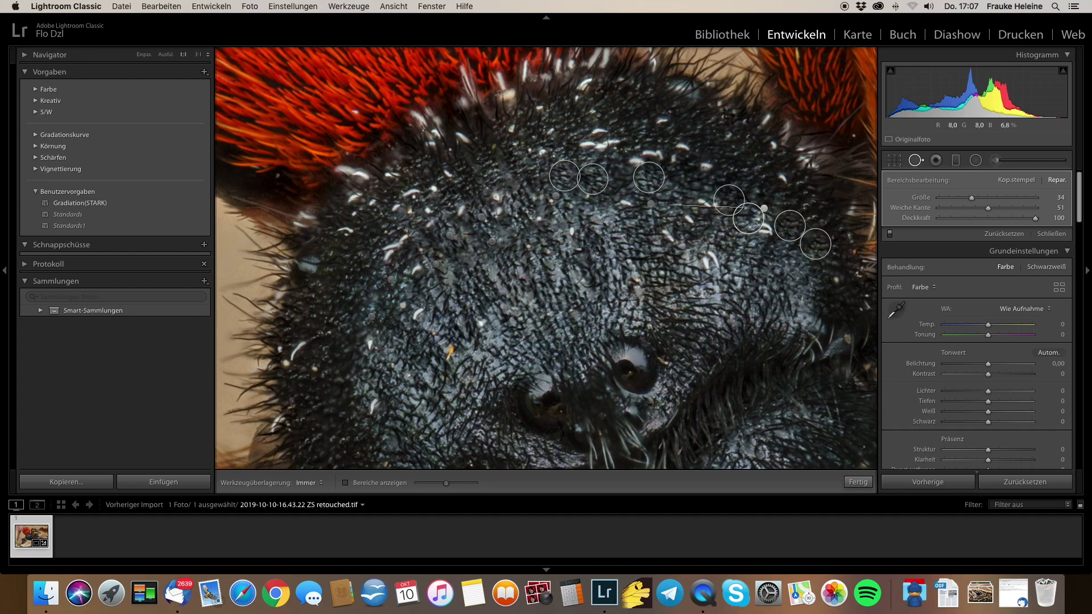
scroll(720, 261, down, 3)
scroll(720, 261, down, 2)
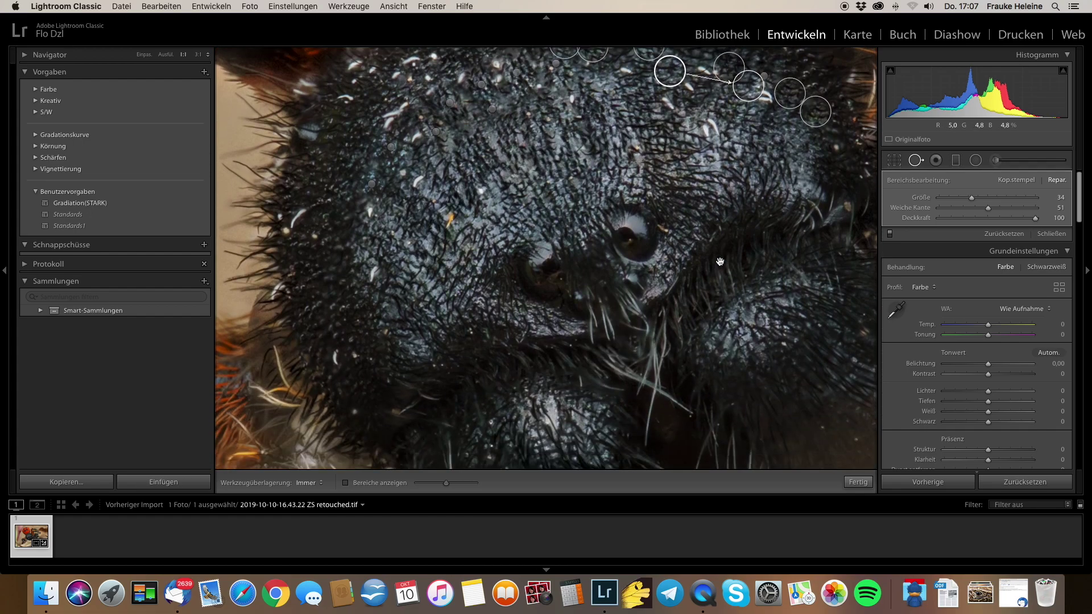
click(858, 482)
click(742, 311)
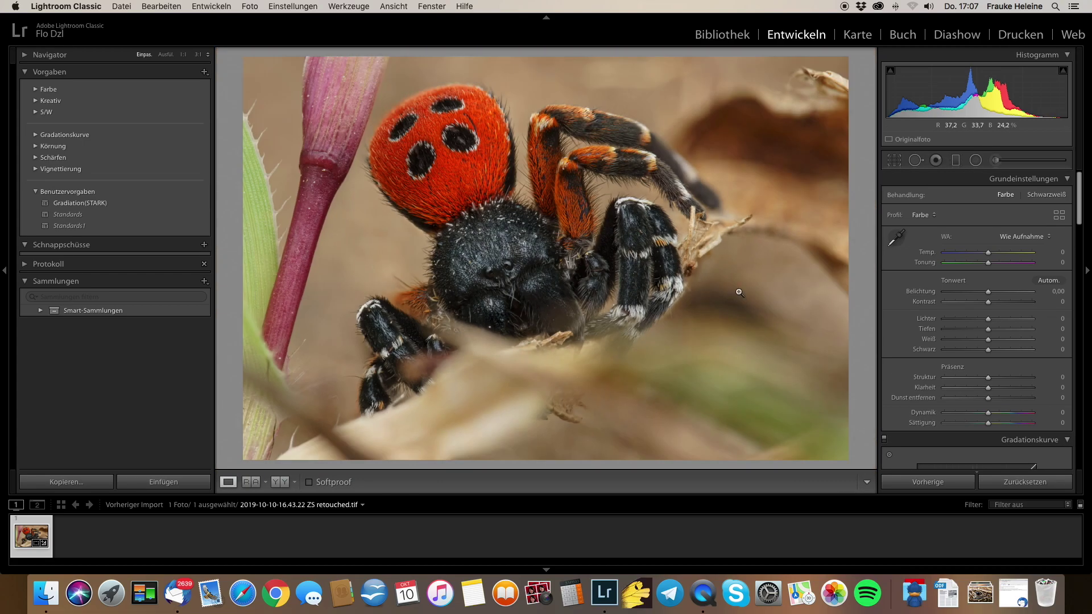
Step: Compare Before/After at 1:1 across the spider's head, then return to Fill and the single-photo view
key(y)
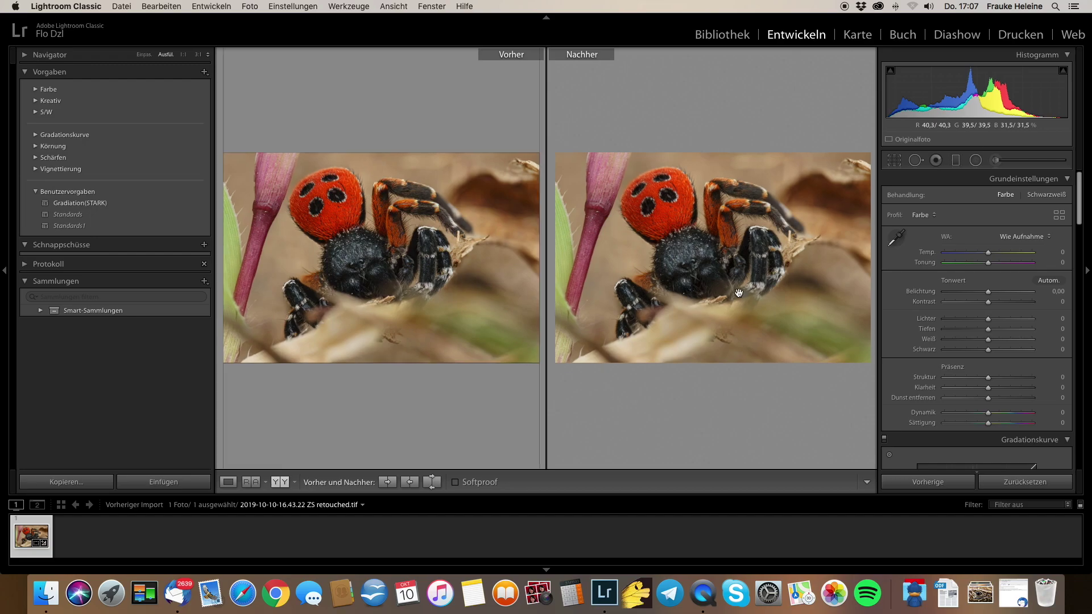
click(740, 294)
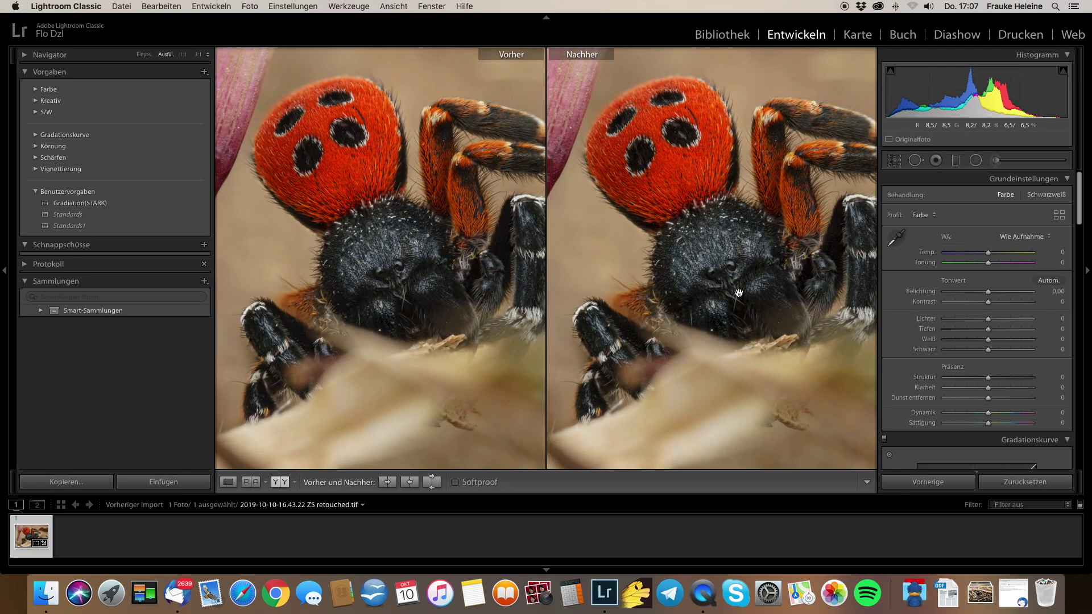
click(745, 242)
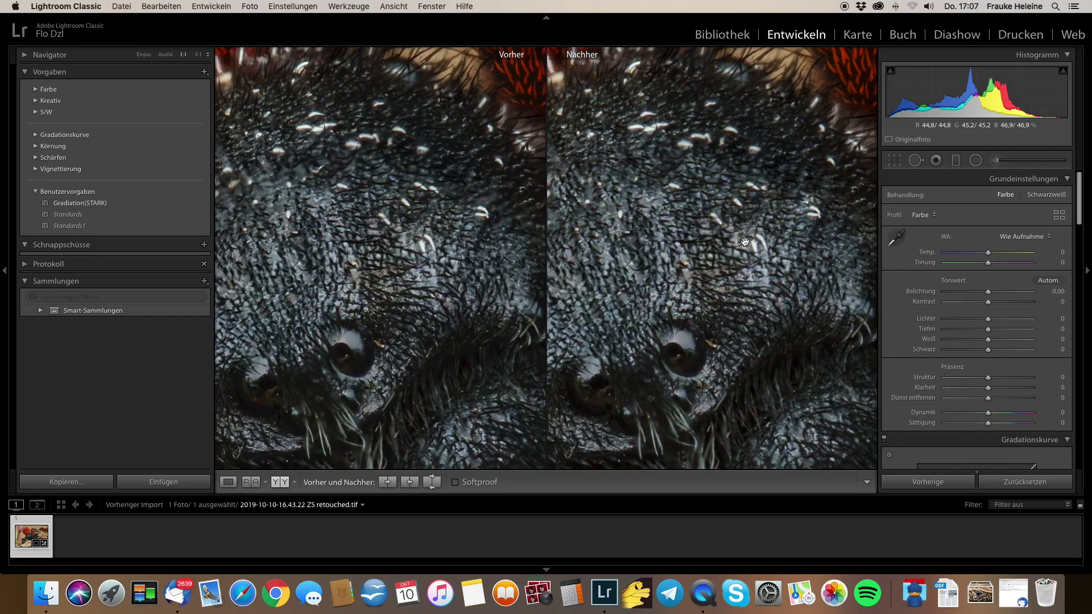
scroll(745, 242, up, 5)
scroll(748, 241, left, 2)
scroll(748, 241, left, 2)
scroll(748, 241, left, 2)
scroll(748, 241, left, 2)
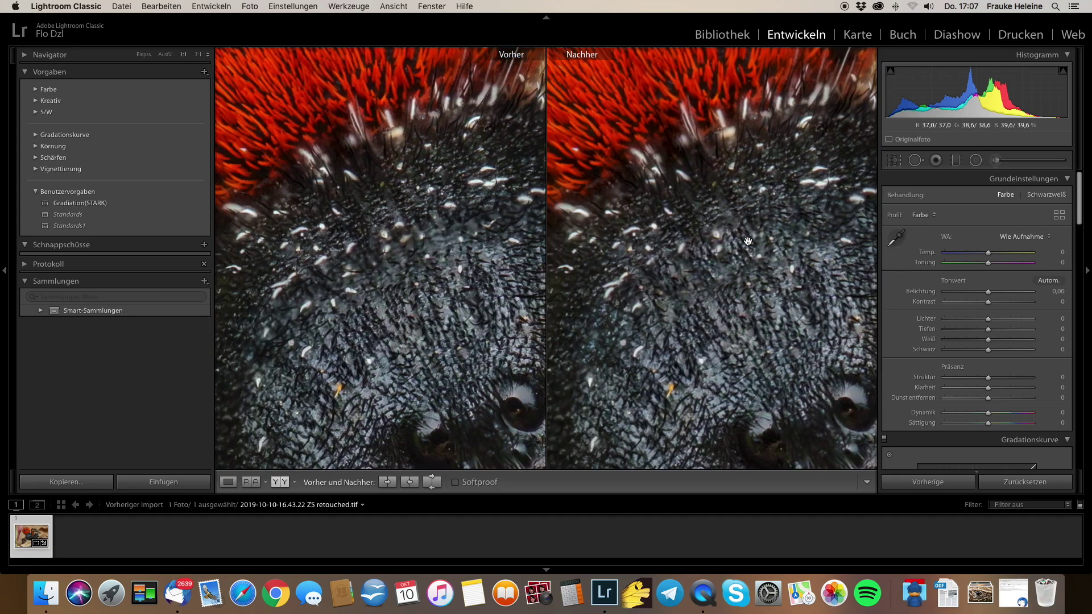
scroll(748, 241, right, 2)
scroll(747, 241, right, 2)
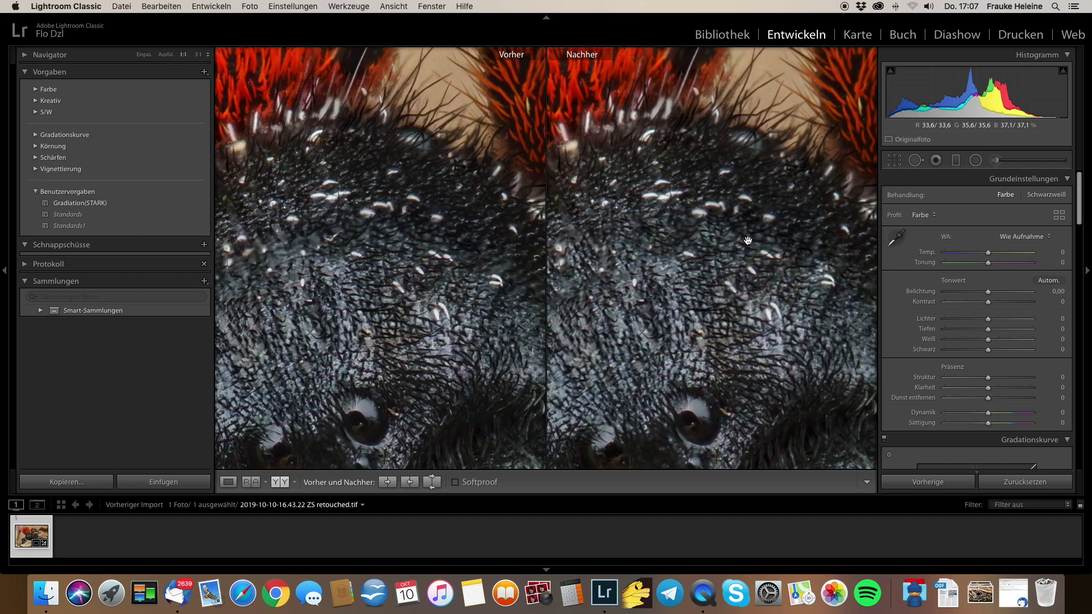
scroll(745, 240, right, 2)
scroll(751, 244, right, 2)
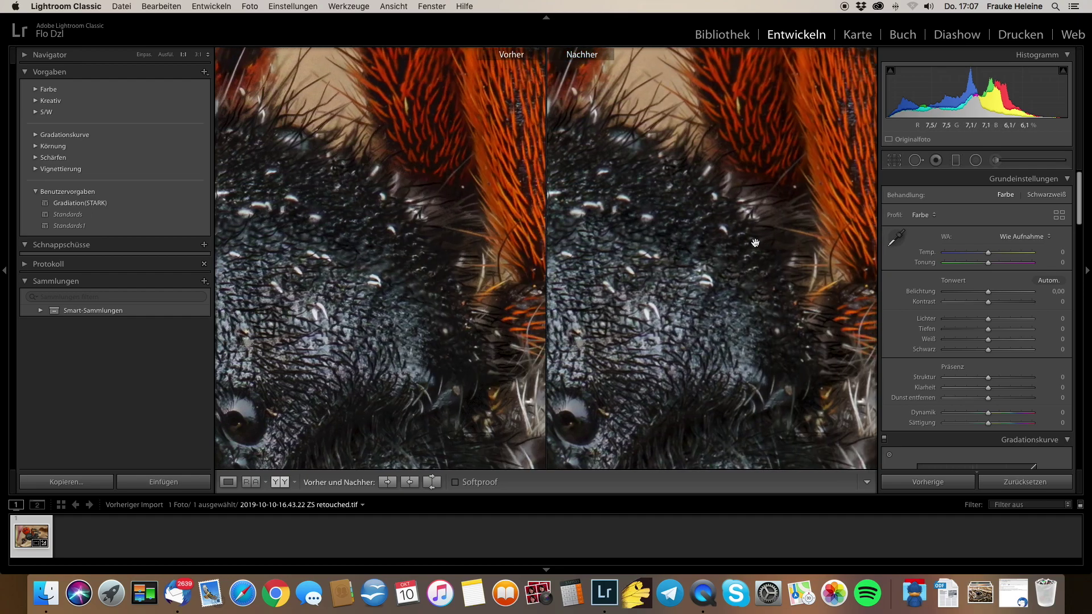
scroll(745, 263, right, 2)
scroll(740, 263, right, 2)
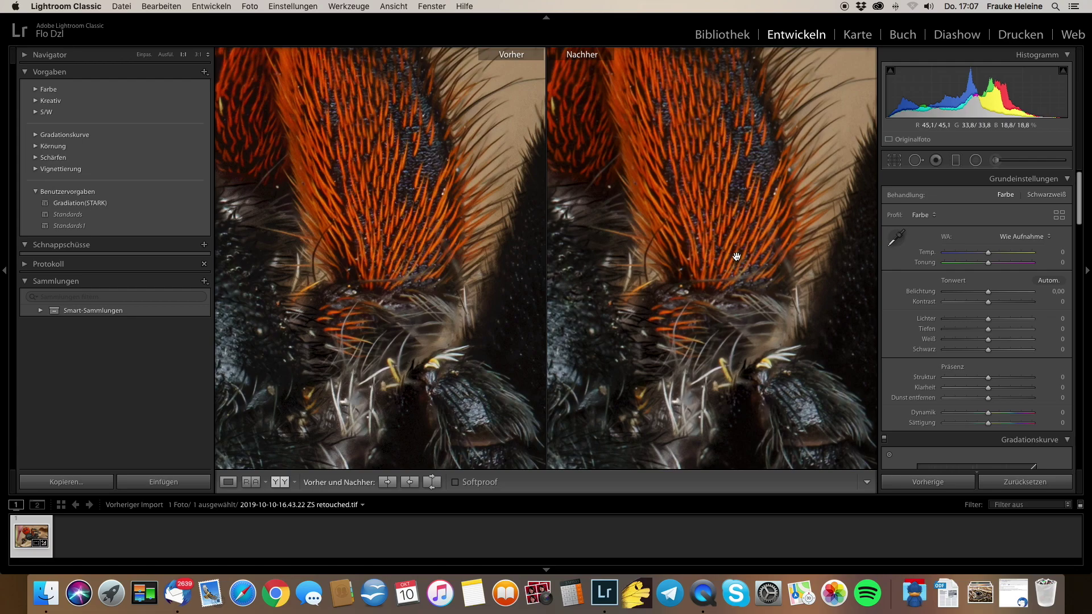
scroll(677, 258, right, 3)
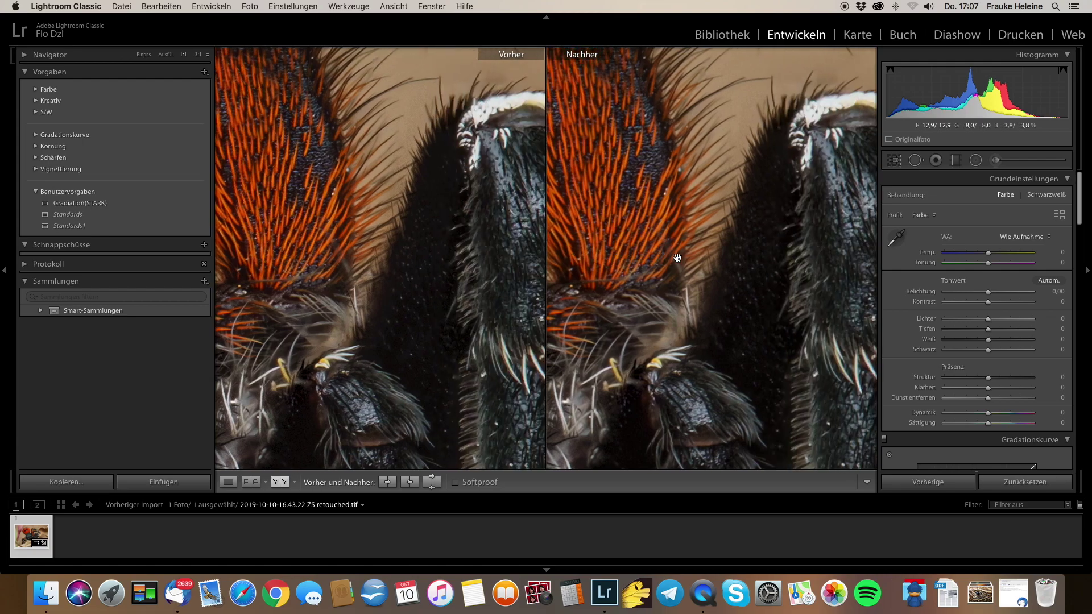
scroll(678, 259, right, 3)
scroll(677, 258, right, 1)
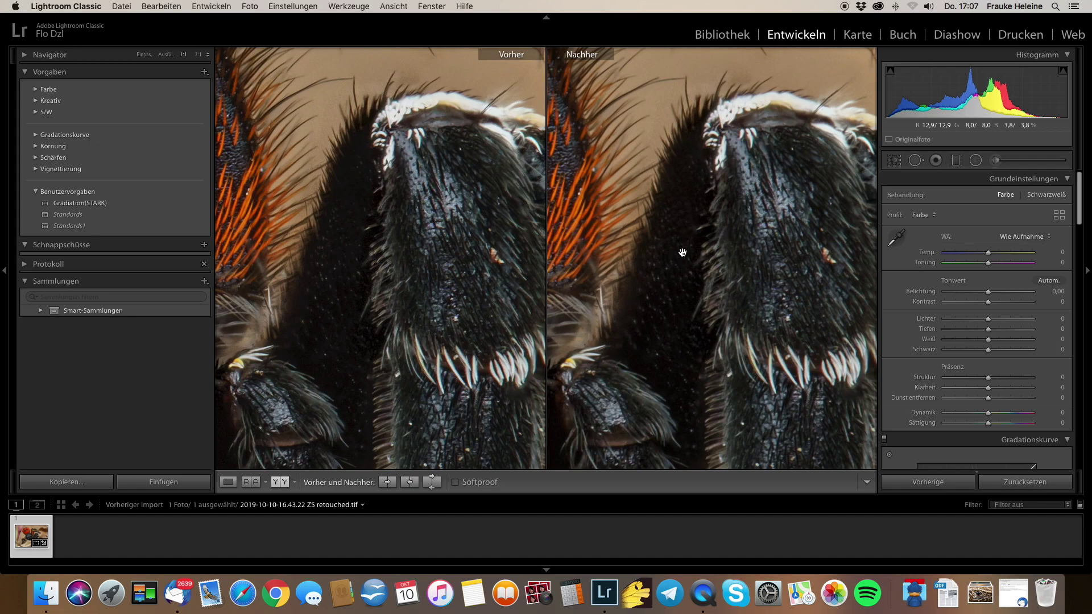
scroll(731, 216, right, 2)
scroll(730, 216, right, 4)
scroll(730, 216, right, 3)
click(730, 216)
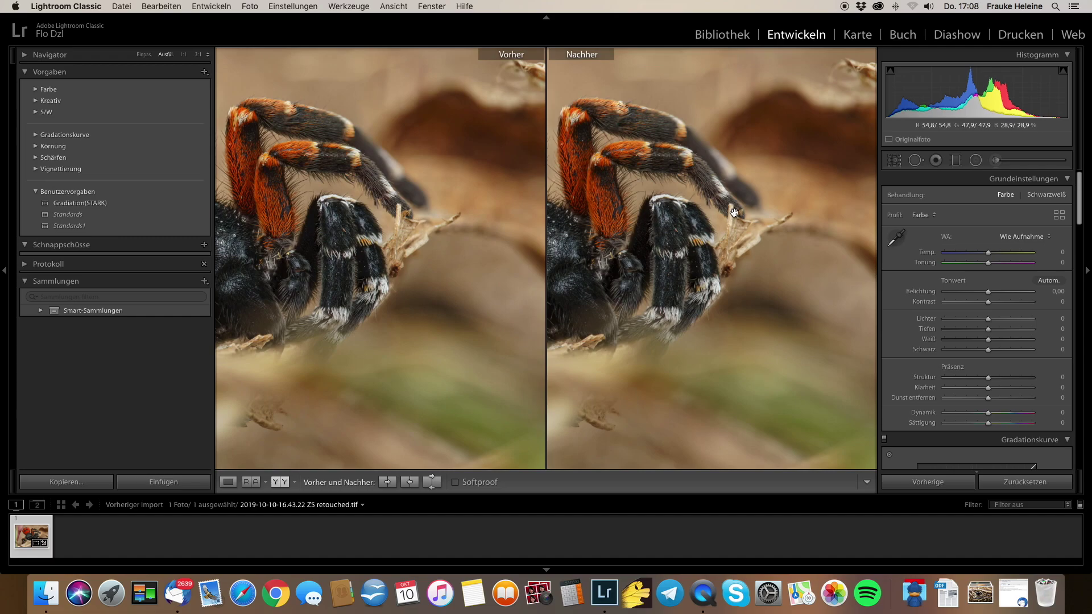
key(y)
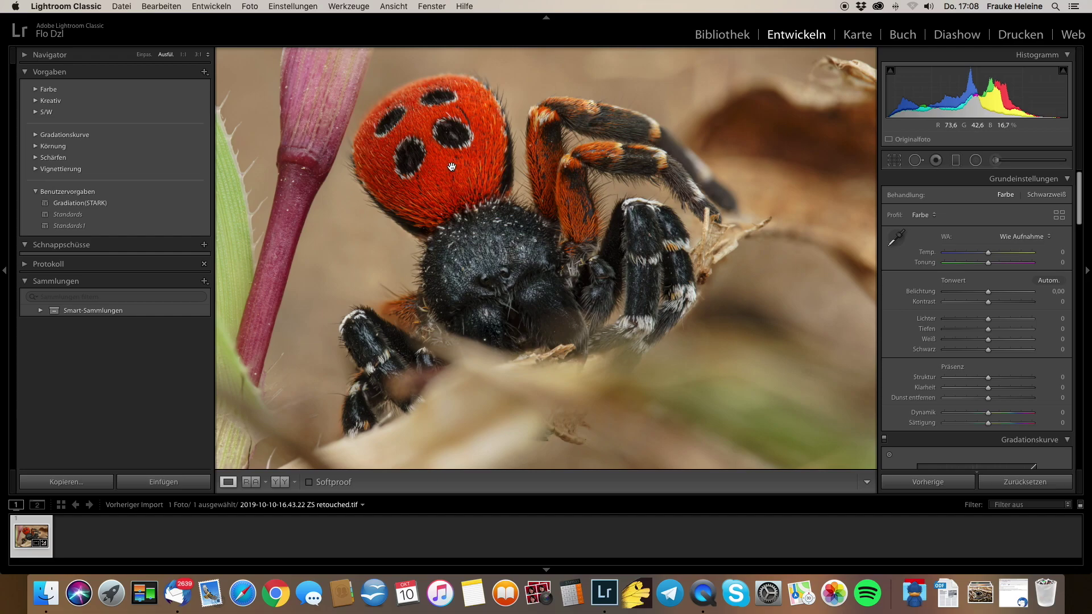
Step: Zoom to 1:1 and pan across the abdomen, petal and background to the hairy back leg
drag(475, 61, 479, 103)
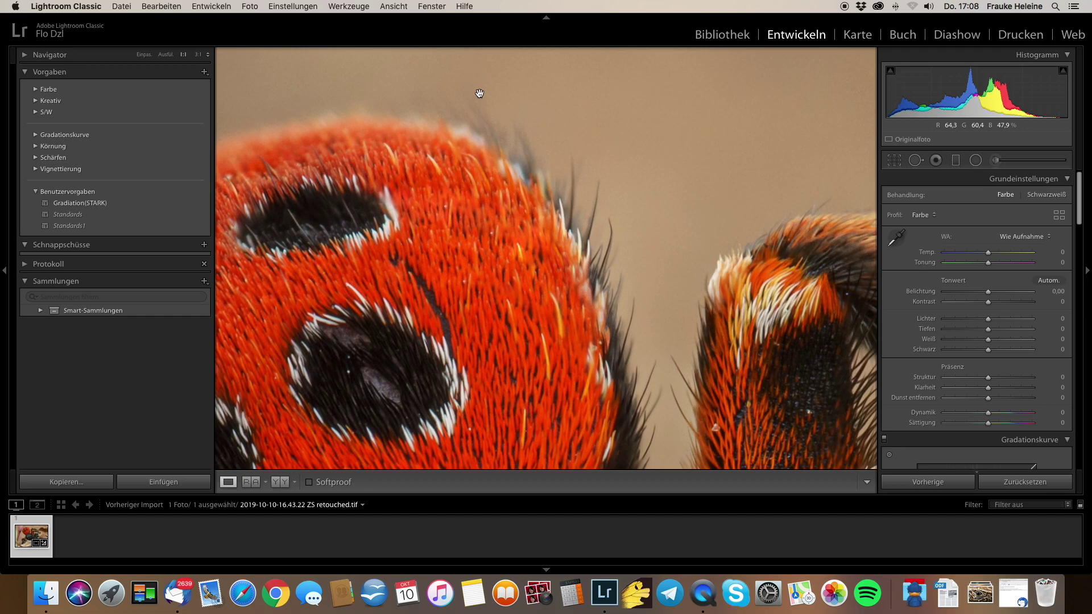
scroll(479, 103, down, 2)
scroll(479, 102, left, 5)
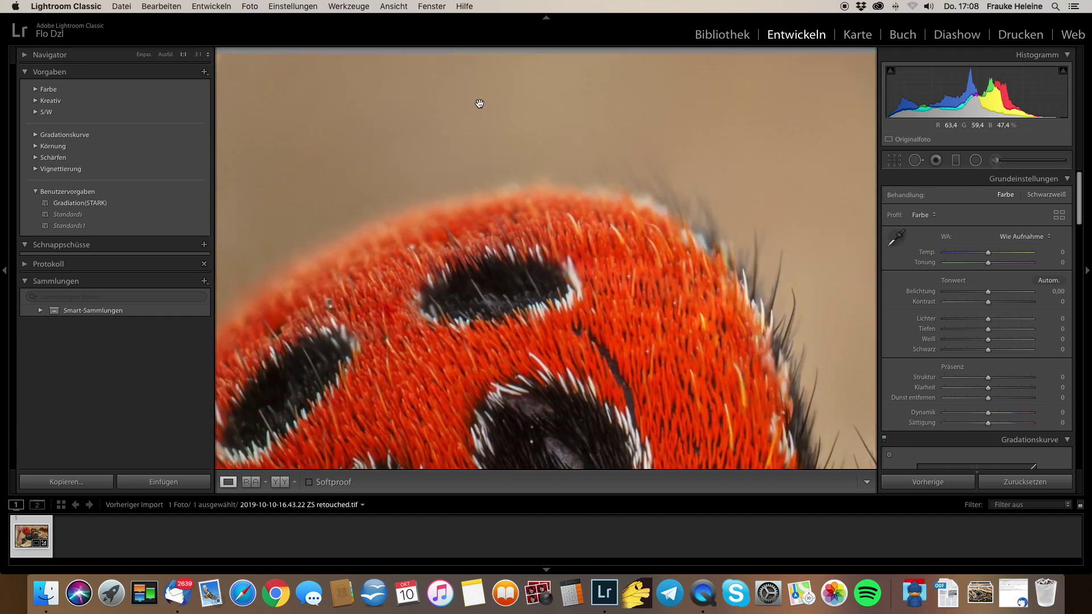
scroll(479, 103, left, 5)
scroll(480, 103, left, 5)
scroll(479, 103, left, 3)
scroll(480, 103, left, 5)
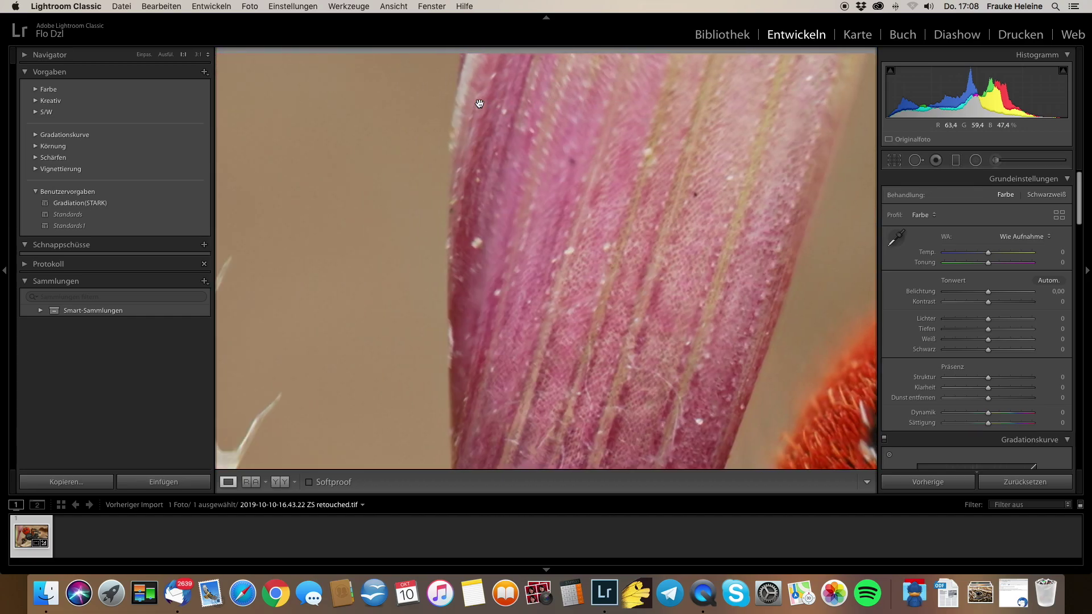
scroll(479, 102, left, 5)
scroll(479, 103, left, 3)
scroll(479, 103, right, 2)
scroll(479, 103, right, 2)
scroll(479, 103, right, 5)
scroll(479, 103, right, 5)
scroll(480, 103, right, 5)
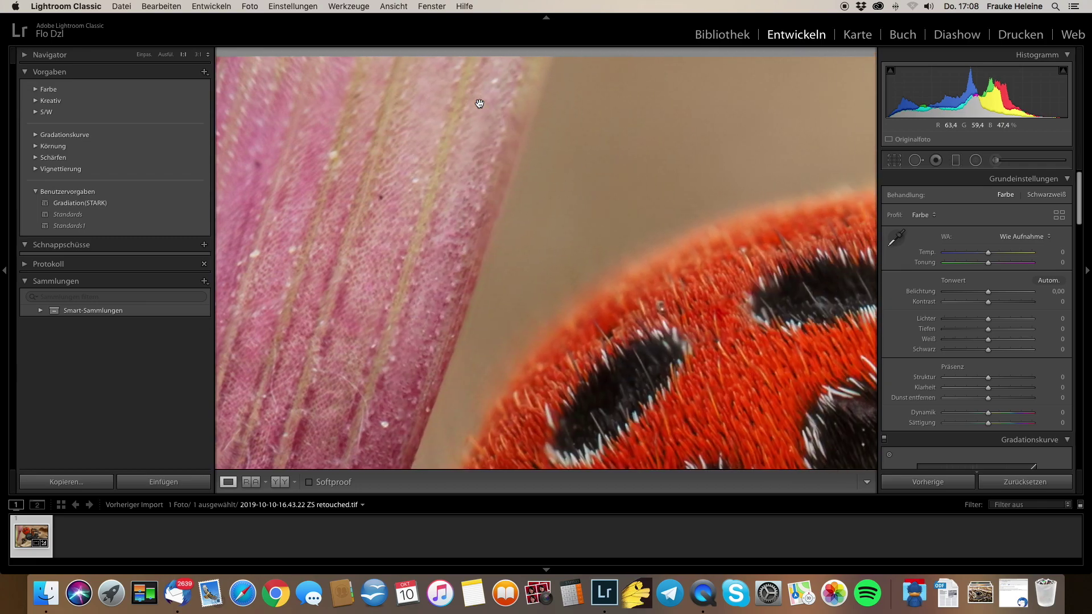
scroll(480, 103, right, 5)
scroll(479, 103, right, 5)
scroll(479, 103, right, 5)
scroll(479, 103, right, 5)
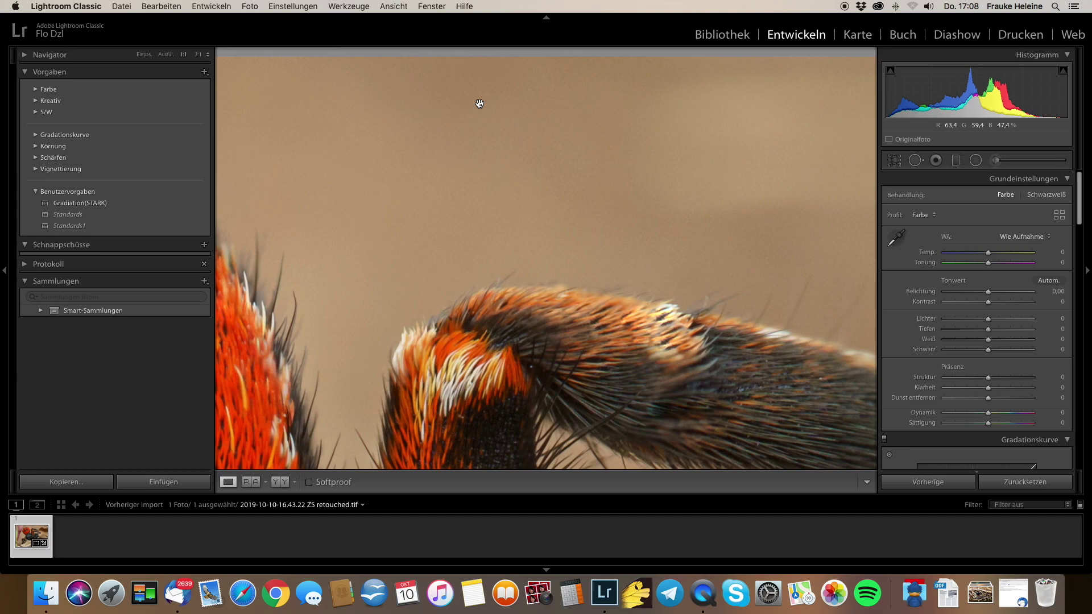
scroll(480, 103, right, 5)
scroll(480, 103, right, 5)
scroll(479, 103, right, 5)
scroll(480, 103, right, 2)
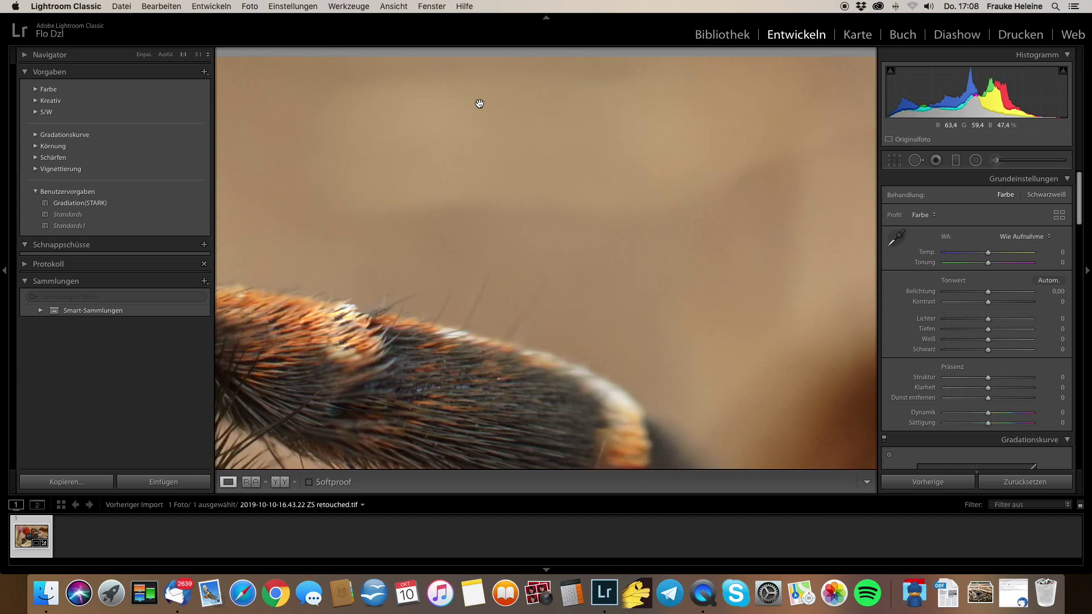
scroll(479, 103, right, 5)
scroll(479, 102, right, 3)
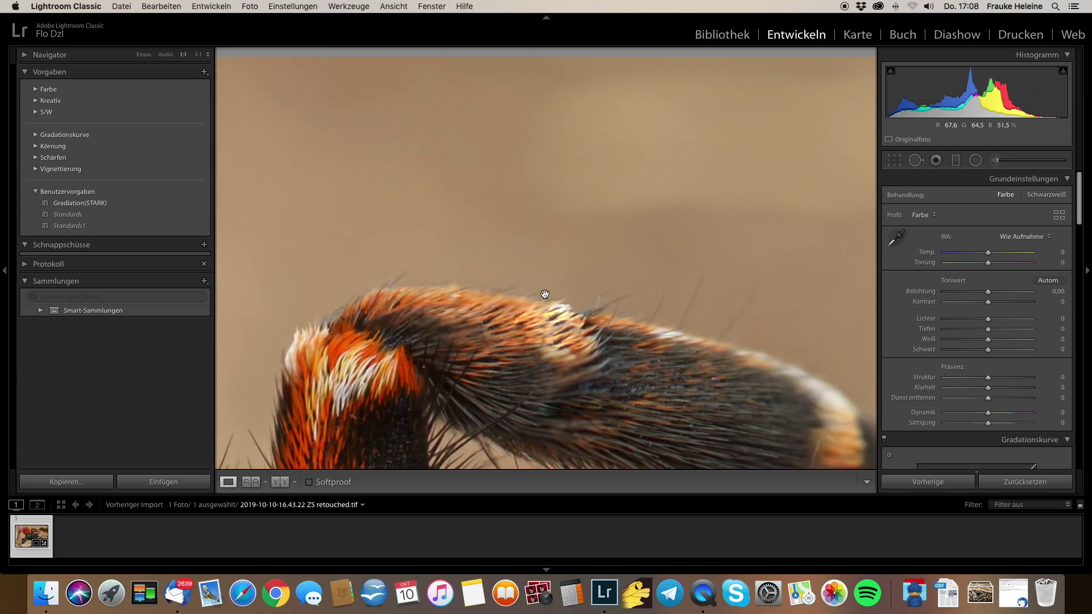
Step: Heal two blemishes in the orange leg fur, sliding source and repair spots along the leg
click(916, 161)
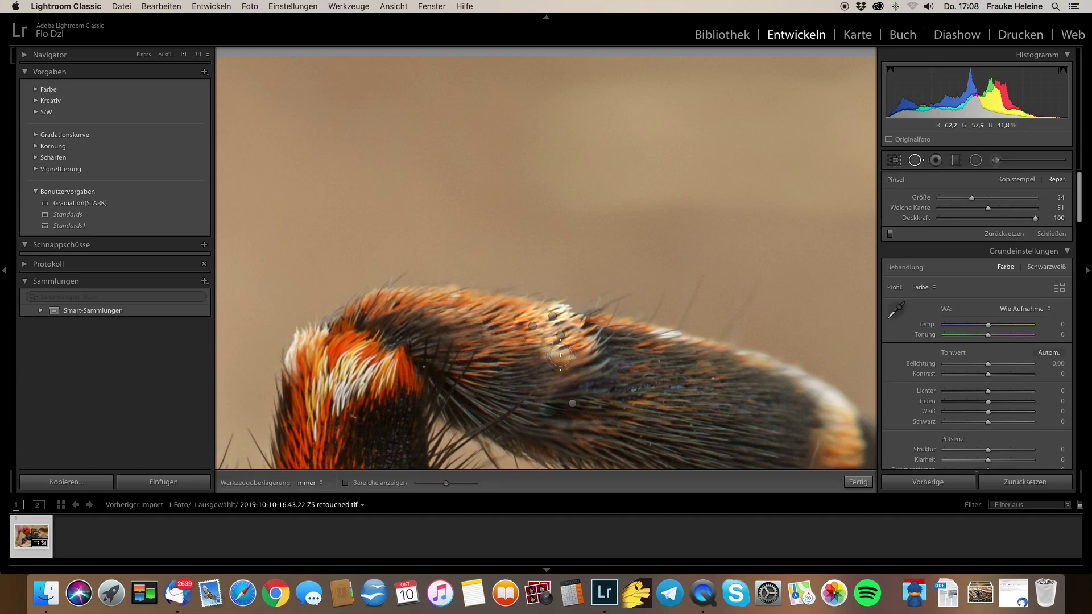
drag(568, 356, 552, 353)
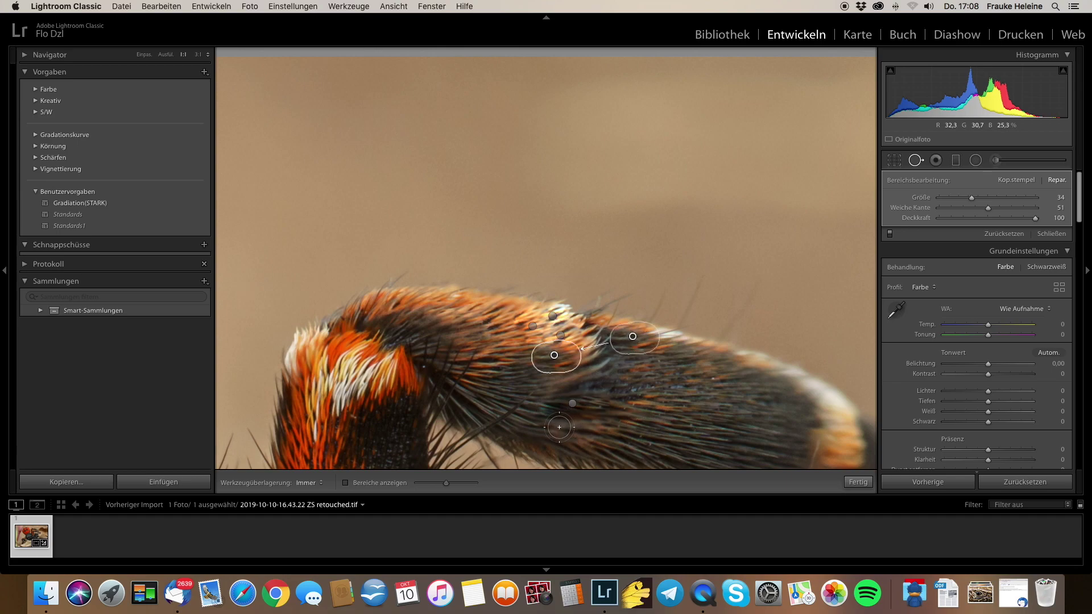
drag(548, 428, 581, 428)
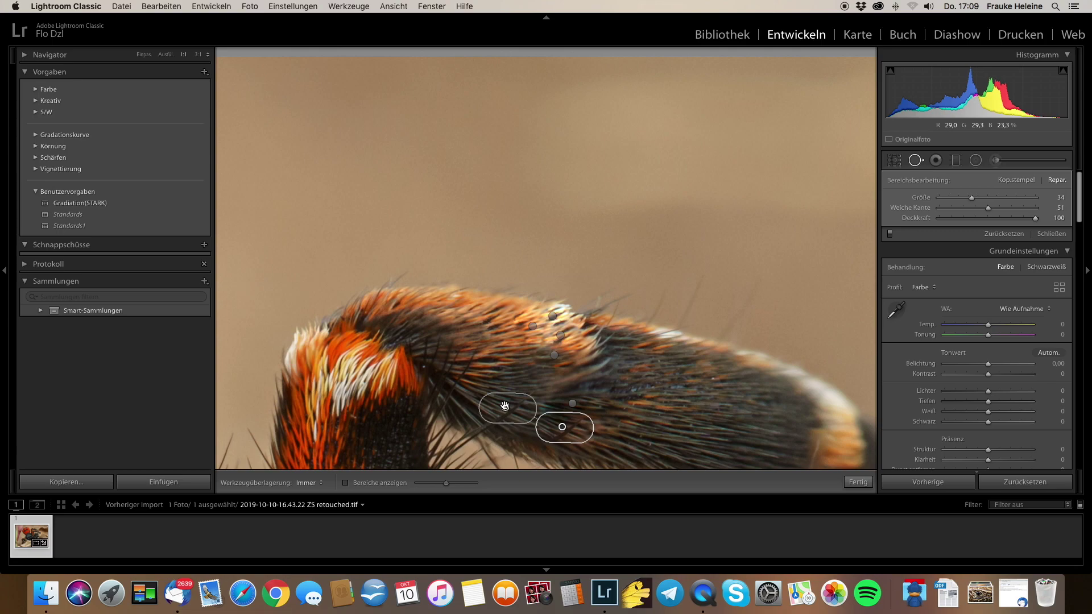
drag(504, 406, 670, 430)
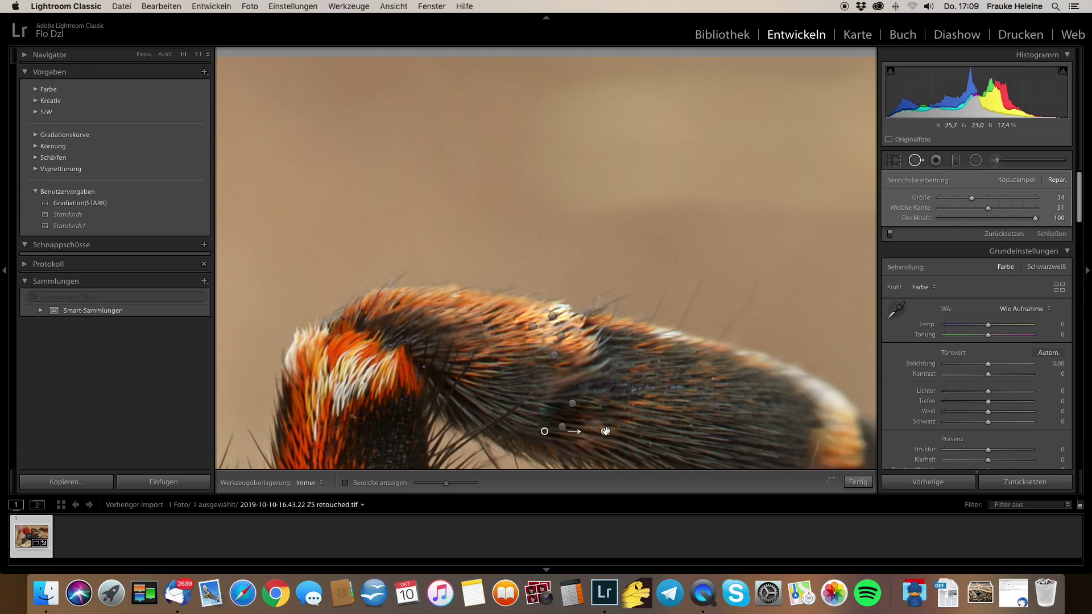
drag(545, 432, 671, 438)
Step: Finish spot removal, then inspect the blurred background leaf at 1:1
click(858, 482)
click(620, 272)
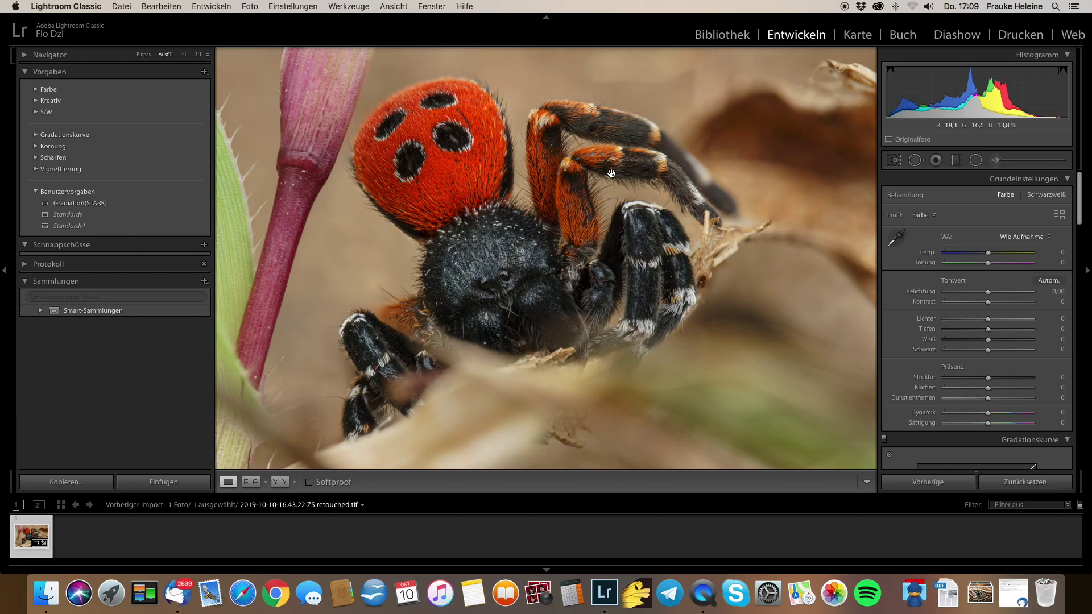
click(660, 67)
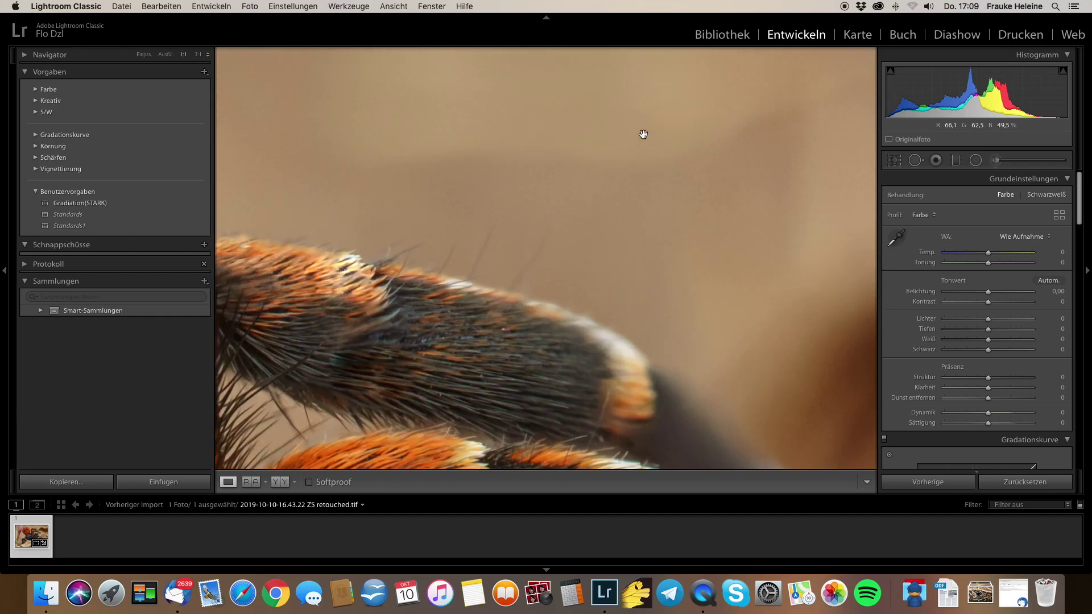
scroll(643, 134, down, 2)
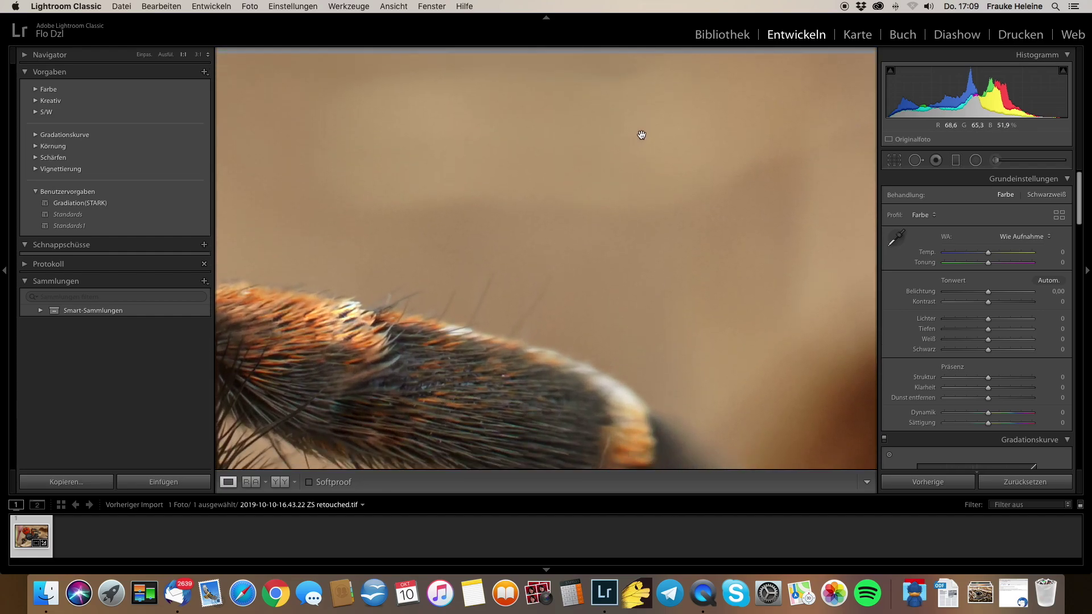
scroll(643, 134, right, 3)
scroll(642, 134, right, 5)
scroll(641, 135, right, 5)
scroll(641, 134, right, 5)
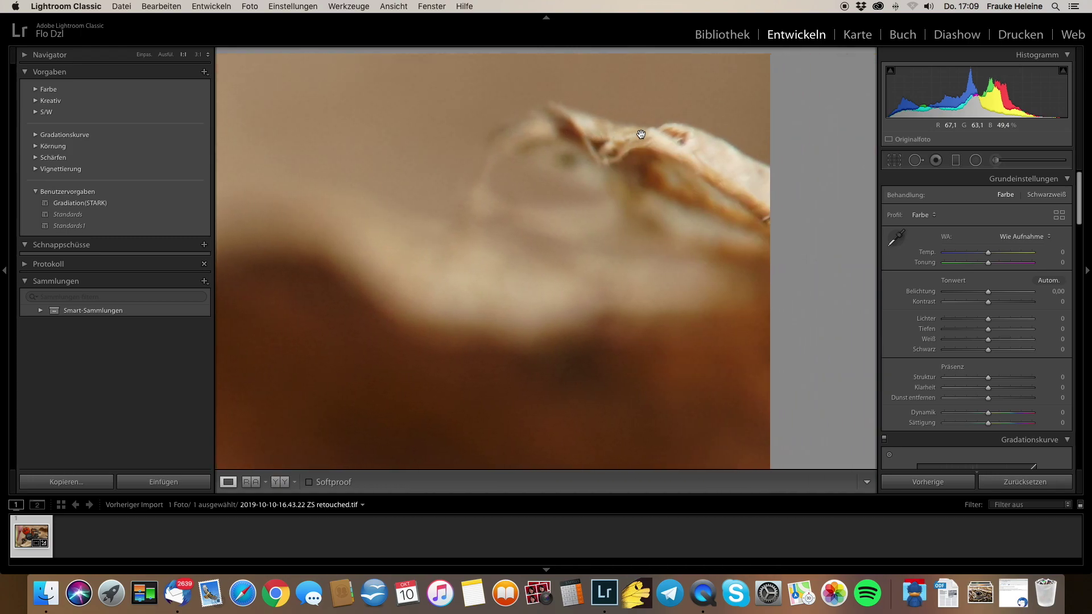
scroll(641, 134, right, 3)
scroll(641, 135, down, 5)
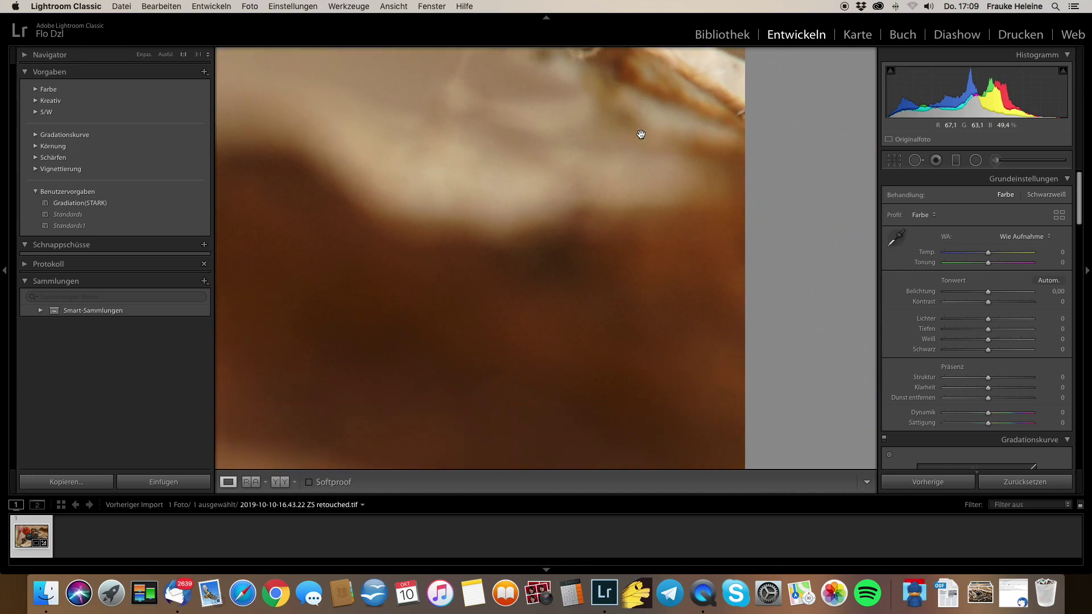
scroll(641, 134, down, 5)
scroll(641, 134, down, 3)
scroll(641, 134, left, 5)
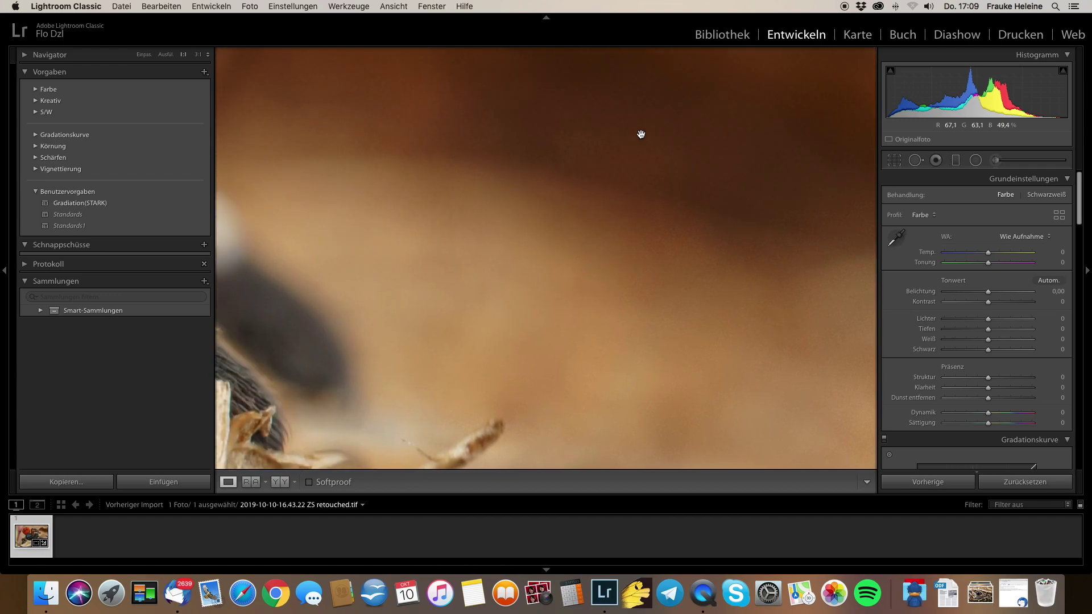
scroll(641, 134, left, 5)
scroll(641, 135, left, 3)
scroll(641, 134, left, 3)
scroll(641, 134, left, 3)
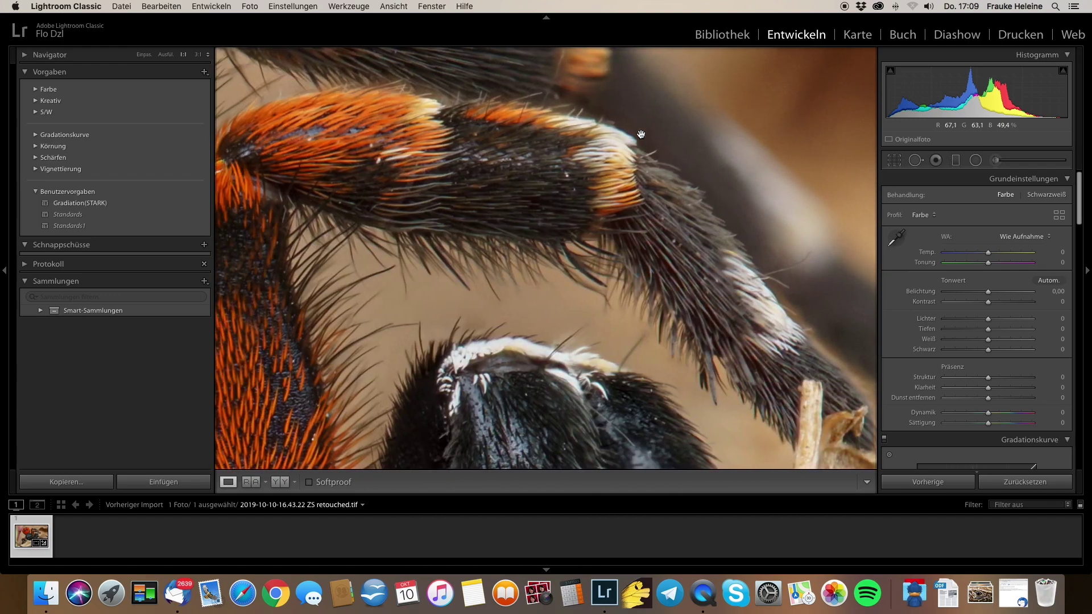
scroll(641, 134, left, 3)
scroll(641, 134, left, 5)
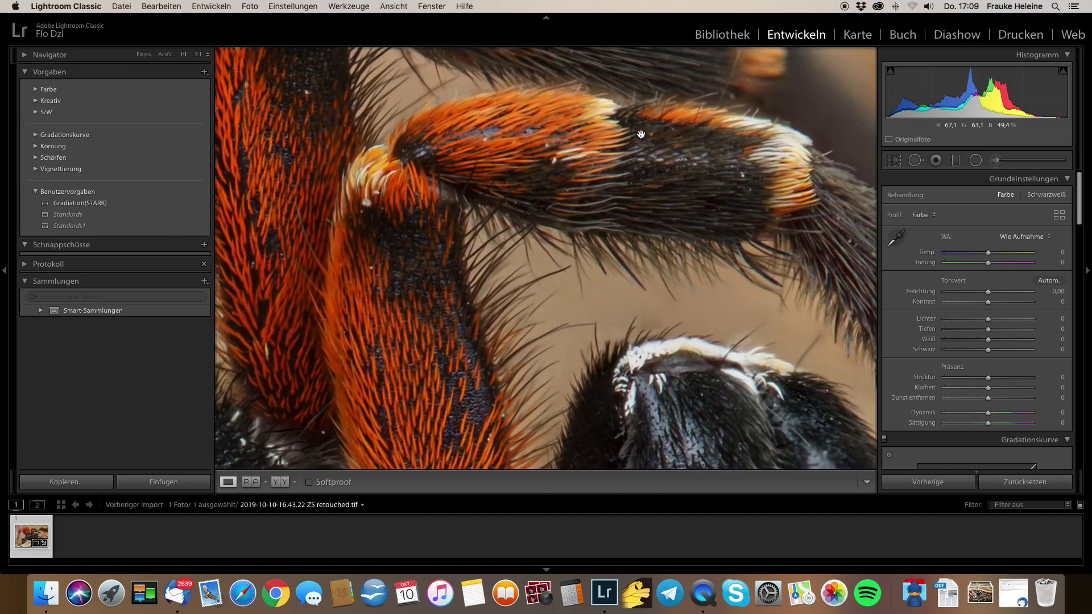
scroll(641, 135, left, 2)
scroll(641, 134, left, 5)
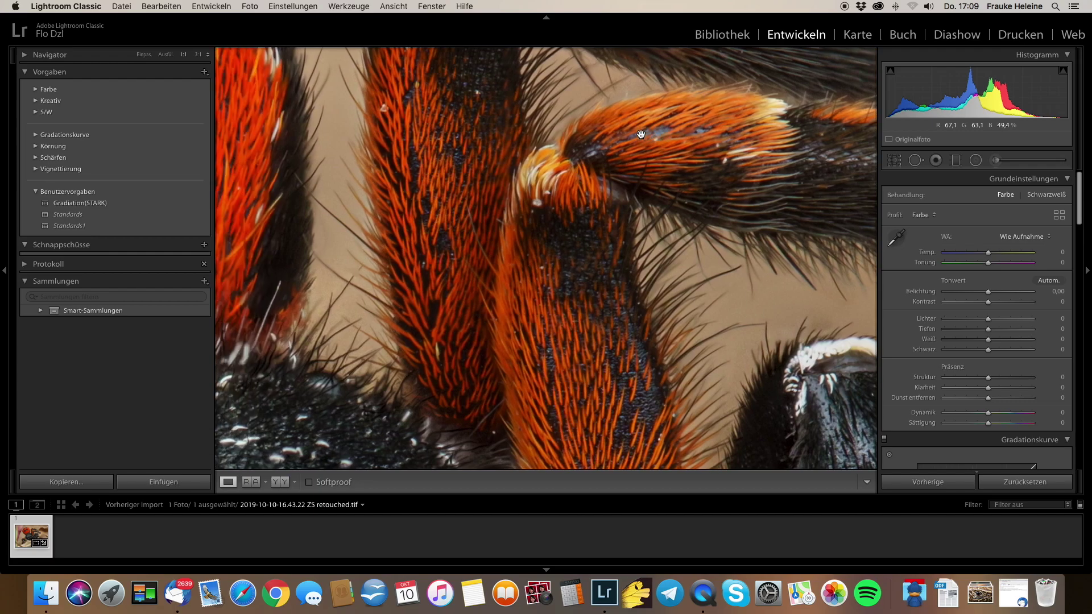
scroll(641, 134, left, 3)
scroll(641, 134, left, 4)
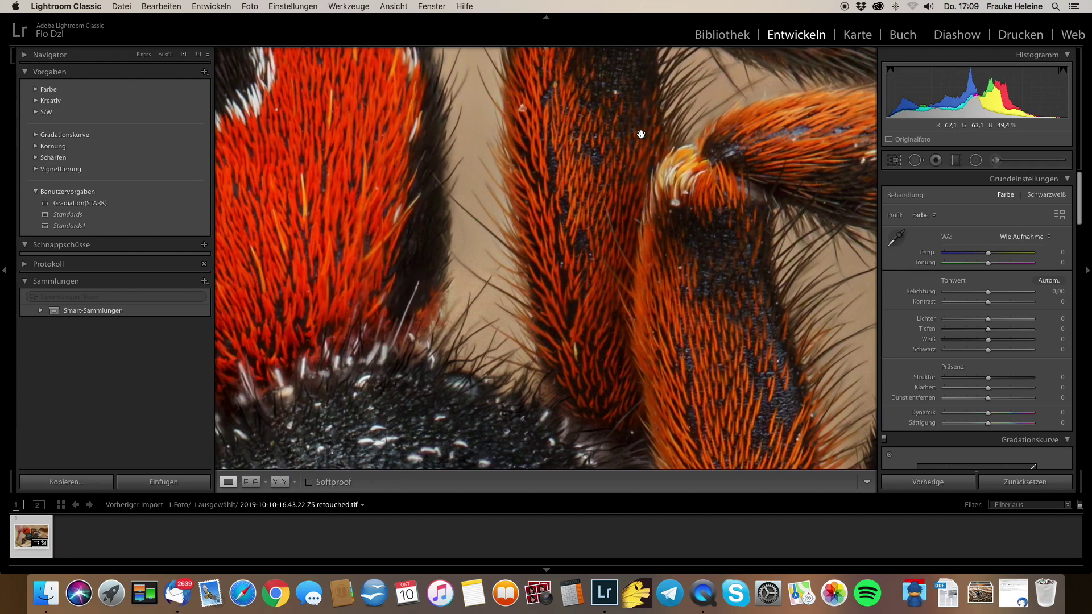
scroll(642, 135, left, 3)
scroll(641, 134, left, 2)
scroll(641, 134, left, 3)
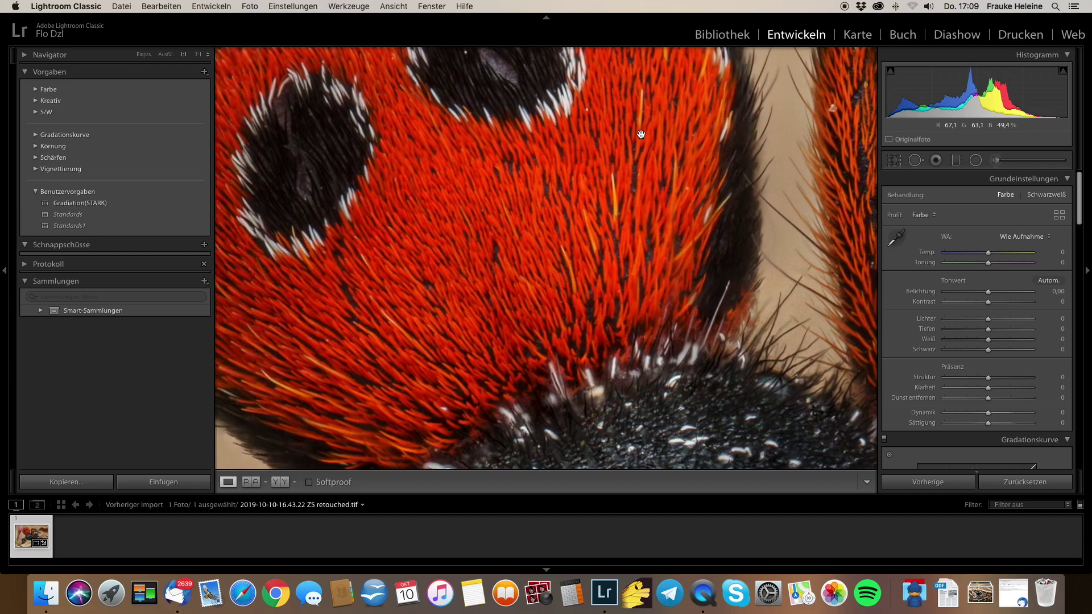
scroll(641, 134, left, 3)
scroll(641, 134, left, 3)
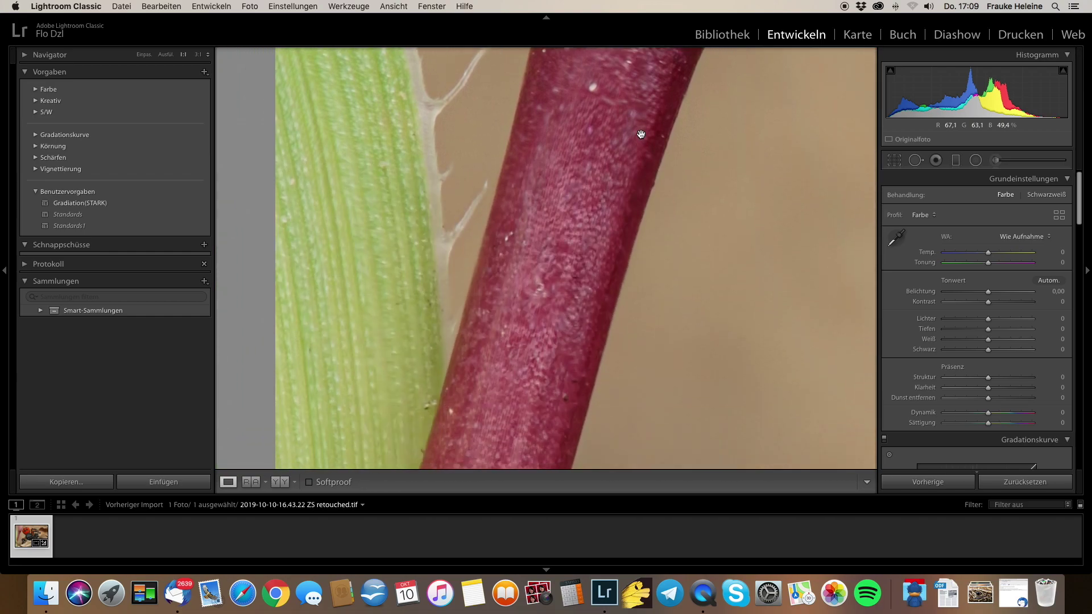
scroll(641, 134, right, 3)
scroll(641, 134, right, 1)
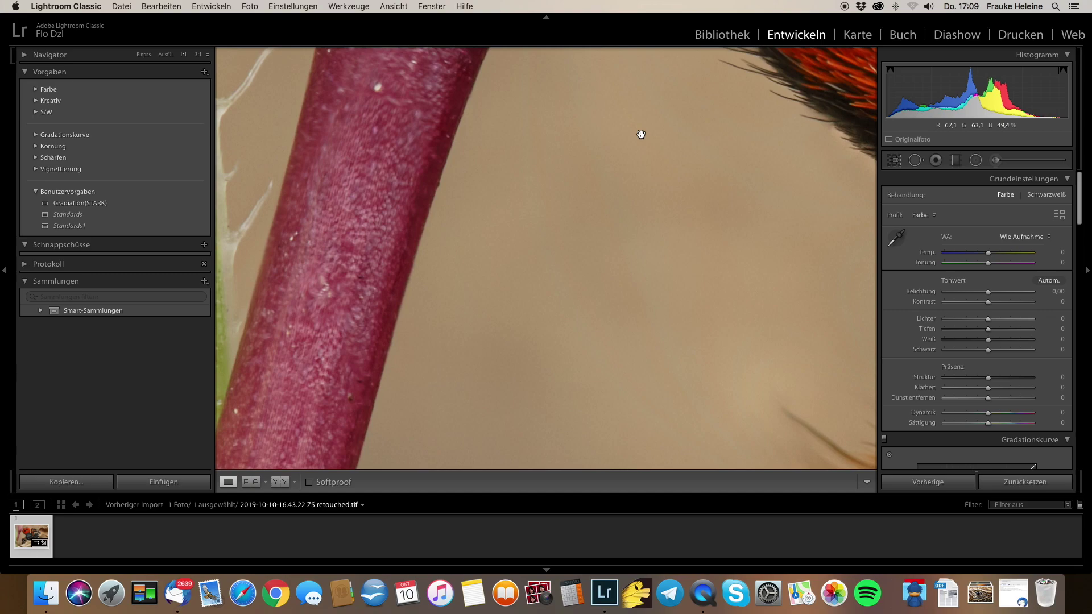
scroll(641, 134, right, 3)
scroll(641, 134, right, 2)
scroll(641, 135, up, 2)
scroll(641, 134, right, 2)
scroll(642, 134, up, 2)
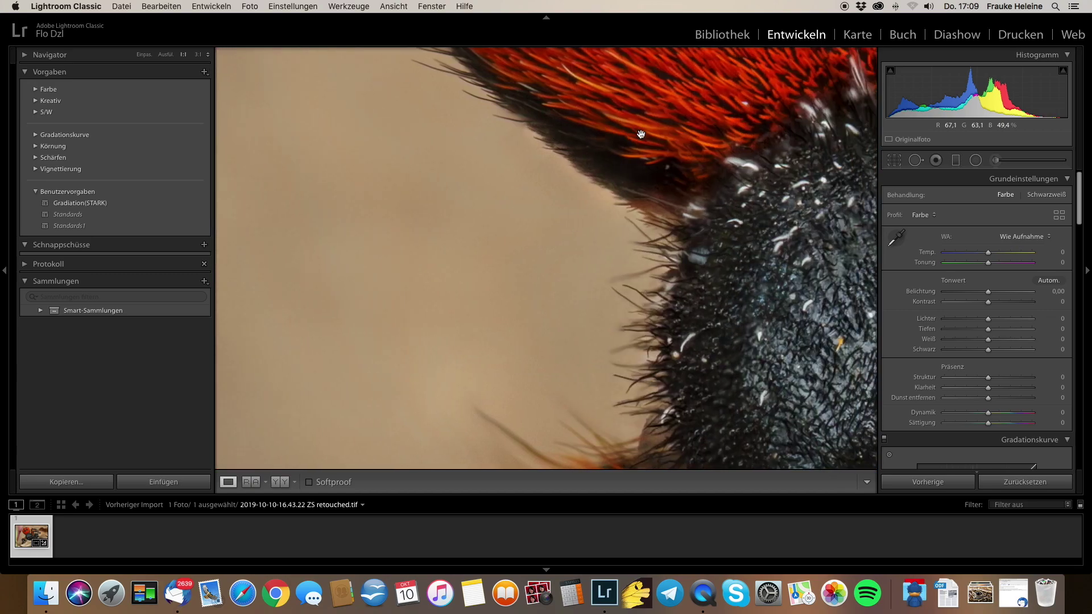
scroll(641, 134, right, 2)
scroll(641, 134, right, 1)
scroll(641, 135, right, 3)
scroll(641, 134, right, 1)
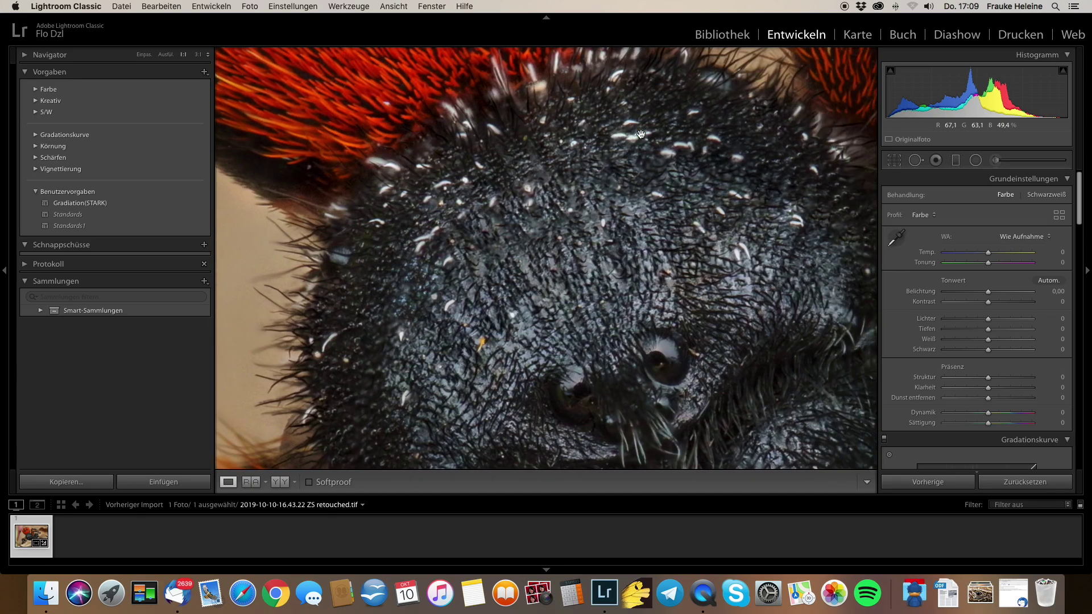
scroll(641, 134, right, 3)
scroll(641, 135, right, 2)
scroll(641, 135, right, 5)
scroll(641, 134, right, 3)
scroll(641, 134, right, 2)
scroll(641, 134, right, 3)
scroll(641, 134, right, 2)
scroll(641, 134, right, 2)
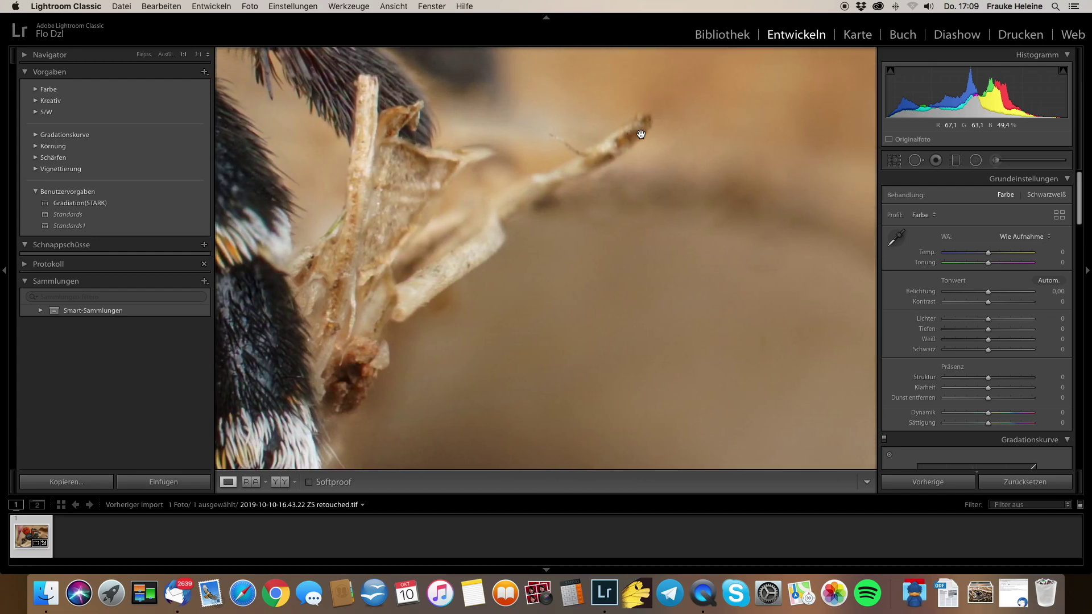
scroll(641, 134, right, 2)
scroll(641, 134, right, 3)
scroll(641, 134, right, 3)
scroll(641, 134, right, 3)
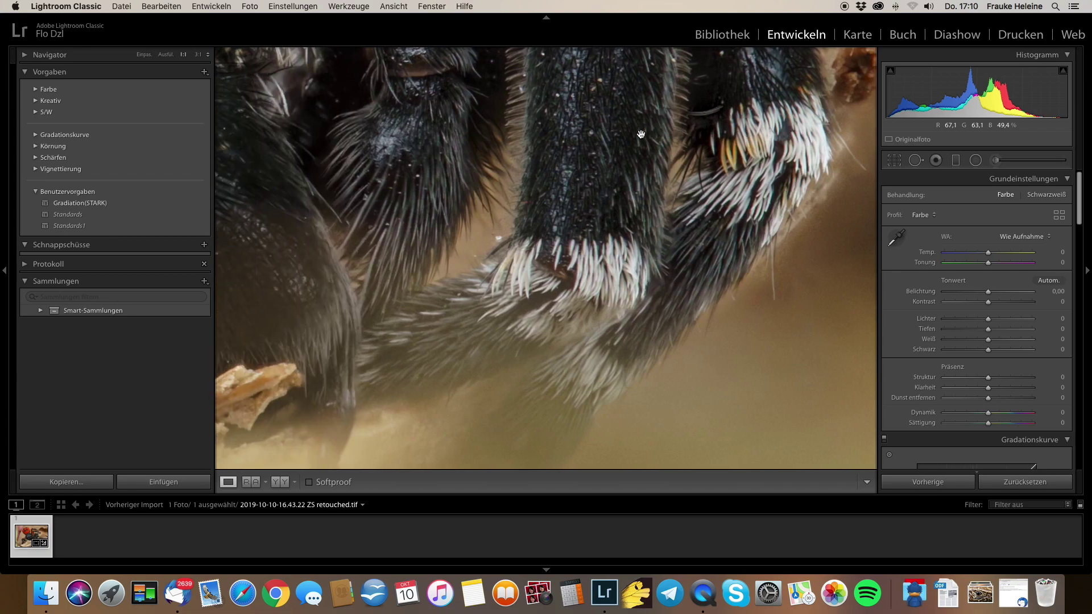
scroll(641, 134, left, 3)
scroll(641, 134, left, 3)
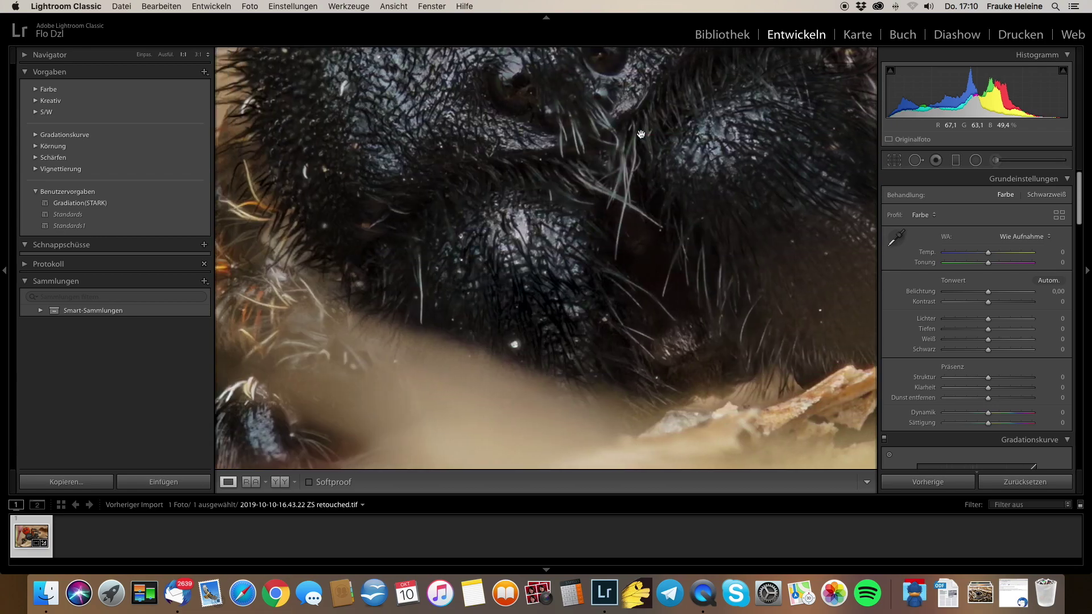
scroll(641, 134, left, 3)
scroll(641, 134, left, 3)
scroll(641, 134, left, 3)
scroll(641, 134, left, 3)
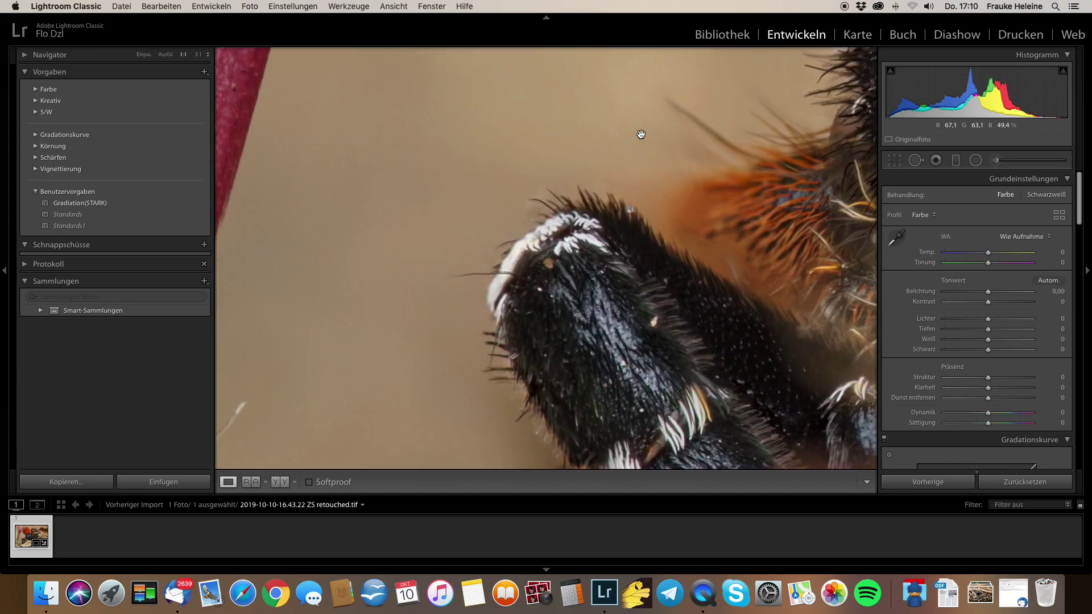
scroll(641, 134, left, 3)
scroll(641, 135, left, 3)
scroll(641, 134, left, 2)
scroll(641, 134, left, 3)
scroll(641, 134, down, 3)
scroll(641, 134, down, 3)
scroll(641, 134, down, 3)
scroll(641, 134, down, 2)
scroll(641, 134, right, 3)
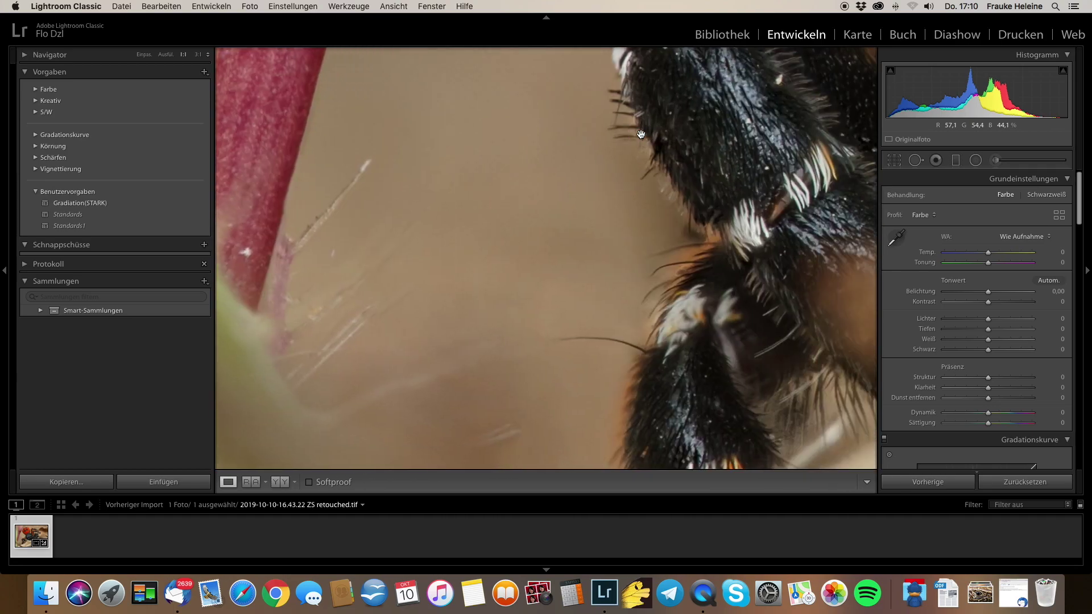
scroll(641, 134, right, 3)
scroll(641, 134, right, 2)
scroll(641, 134, down, 3)
scroll(641, 134, down, 2)
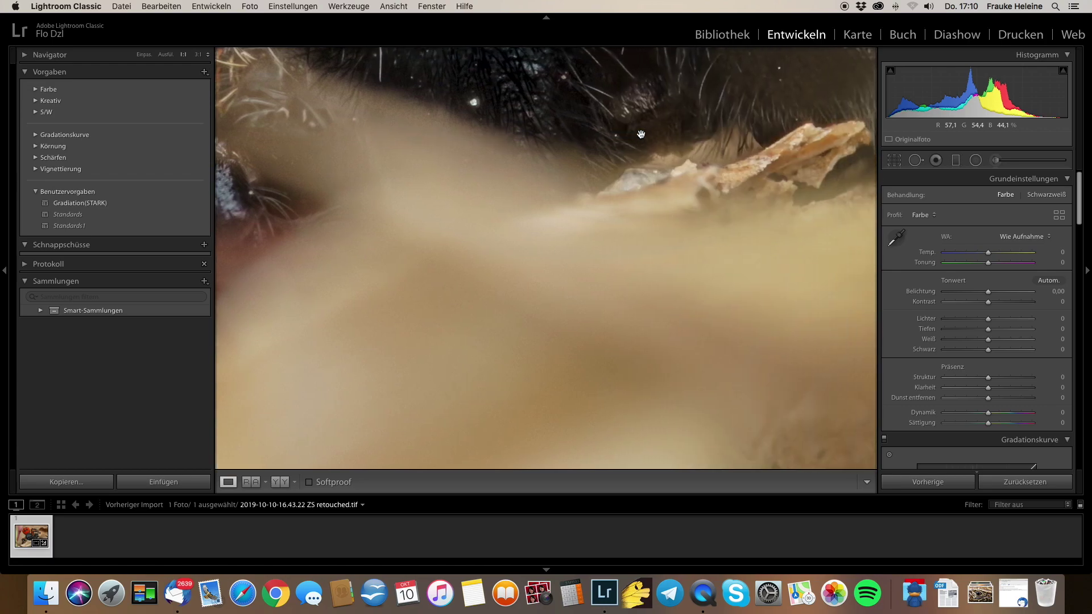
scroll(641, 134, right, 3)
scroll(641, 134, right, 2)
scroll(641, 134, right, 3)
scroll(641, 135, down, 3)
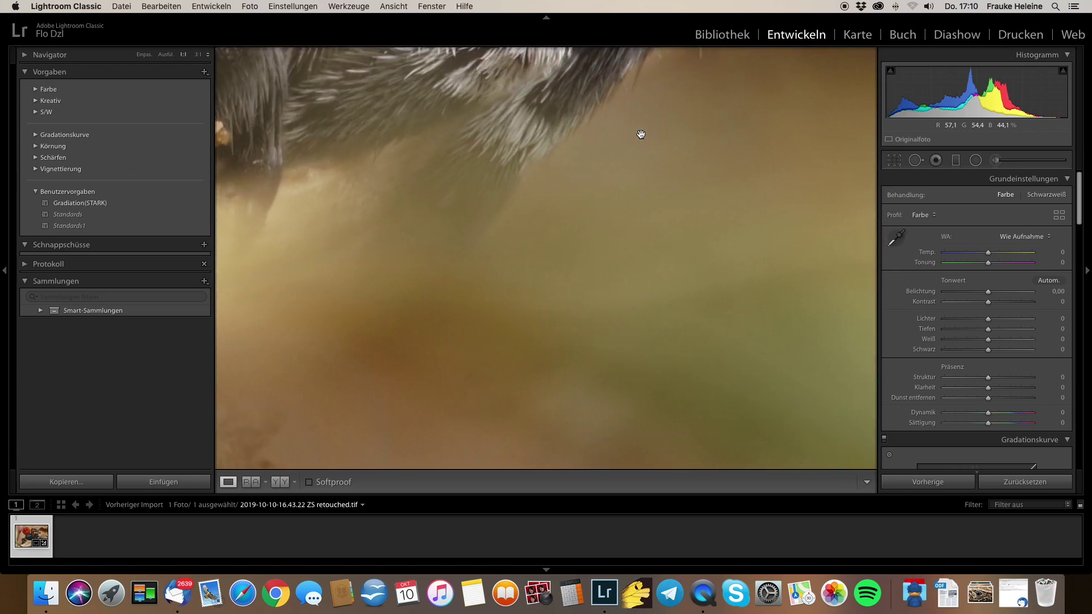
scroll(641, 134, right, 2)
scroll(641, 135, down, 2)
scroll(641, 134, right, 3)
scroll(641, 134, right, 1)
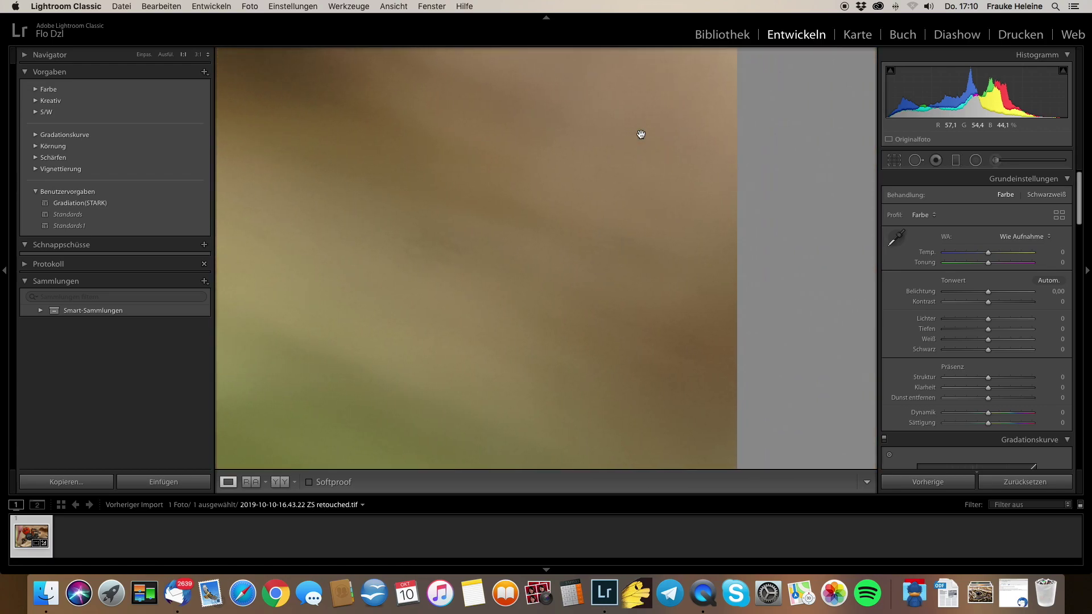
scroll(641, 134, right, 1)
scroll(641, 135, down, 2)
scroll(641, 134, down, 3)
scroll(641, 134, left, 3)
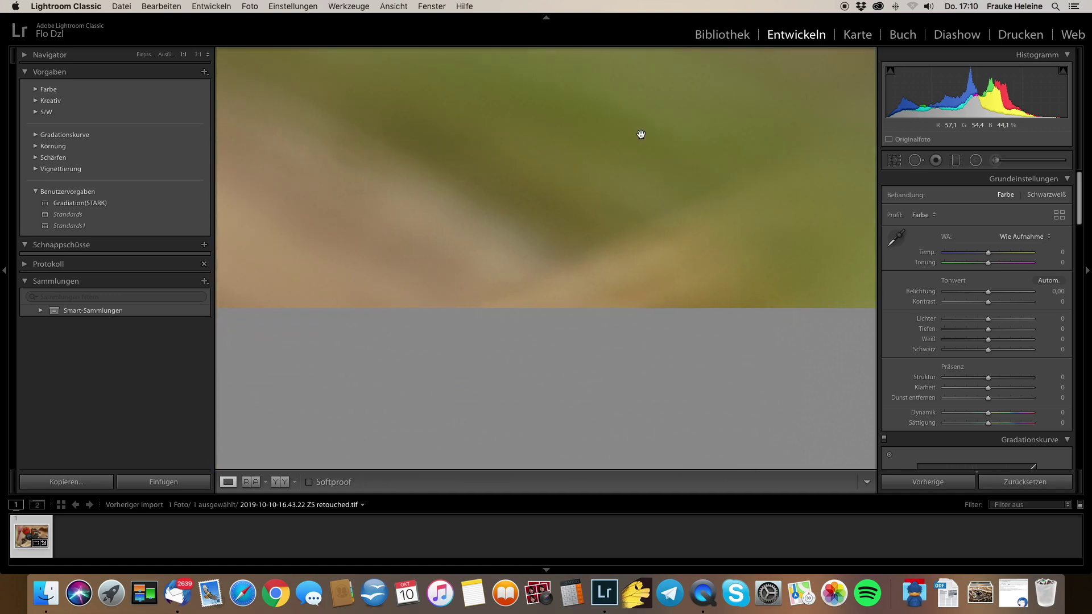
scroll(642, 134, up, 2)
scroll(641, 134, up, 2)
scroll(641, 134, up, 1)
scroll(641, 135, left, 3)
scroll(641, 134, left, 3)
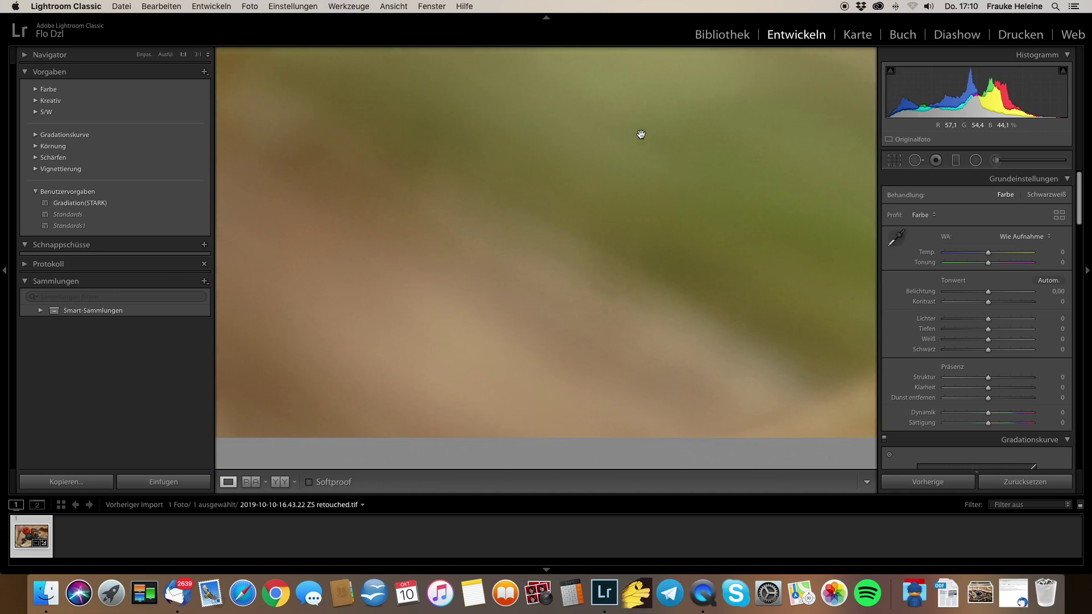
Step: Heal one blemish in the blurred background and apply it with Fertig
click(911, 161)
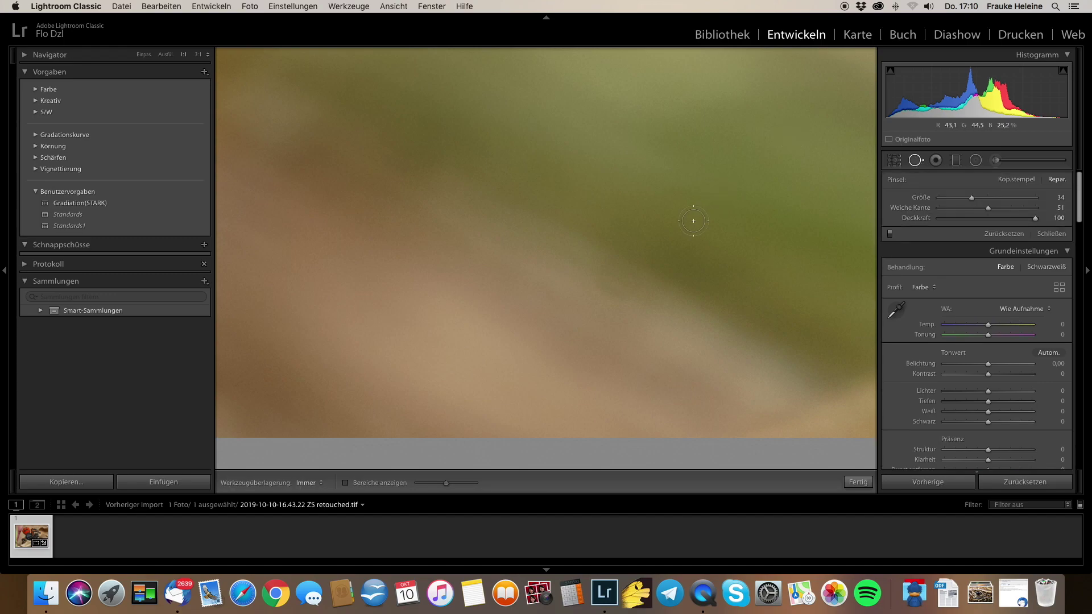
click(617, 274)
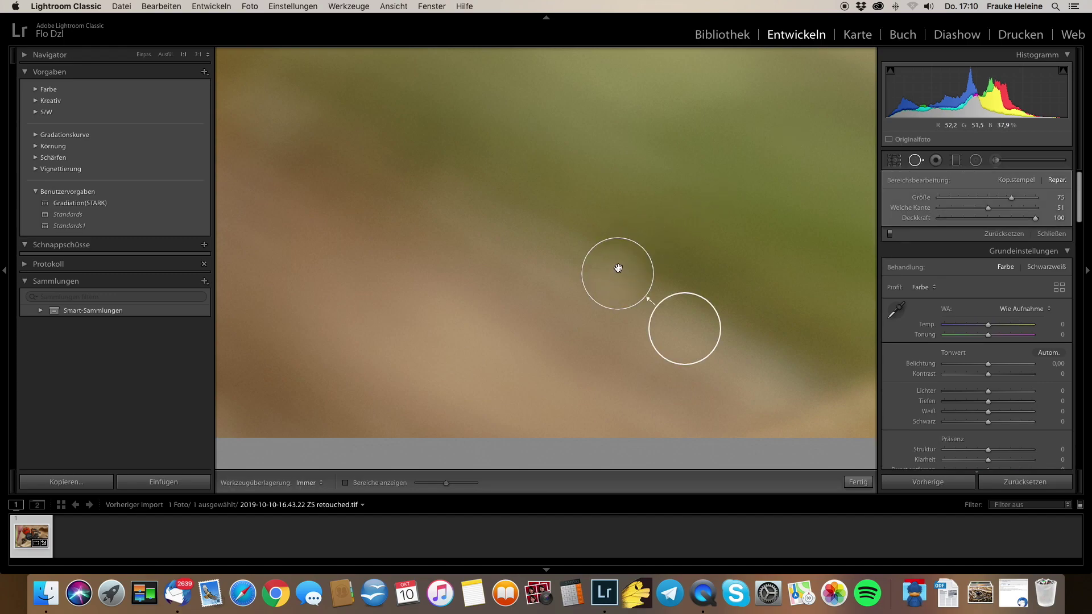
click(858, 483)
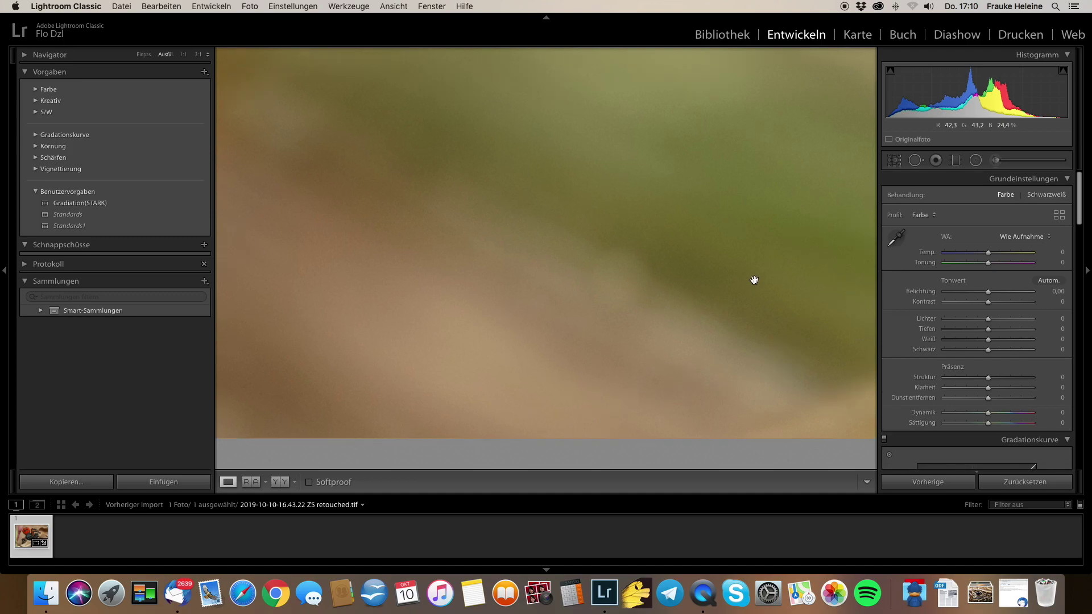
Step: At 1:1, heal two background specks and paint out a stray hair thread
click(754, 280)
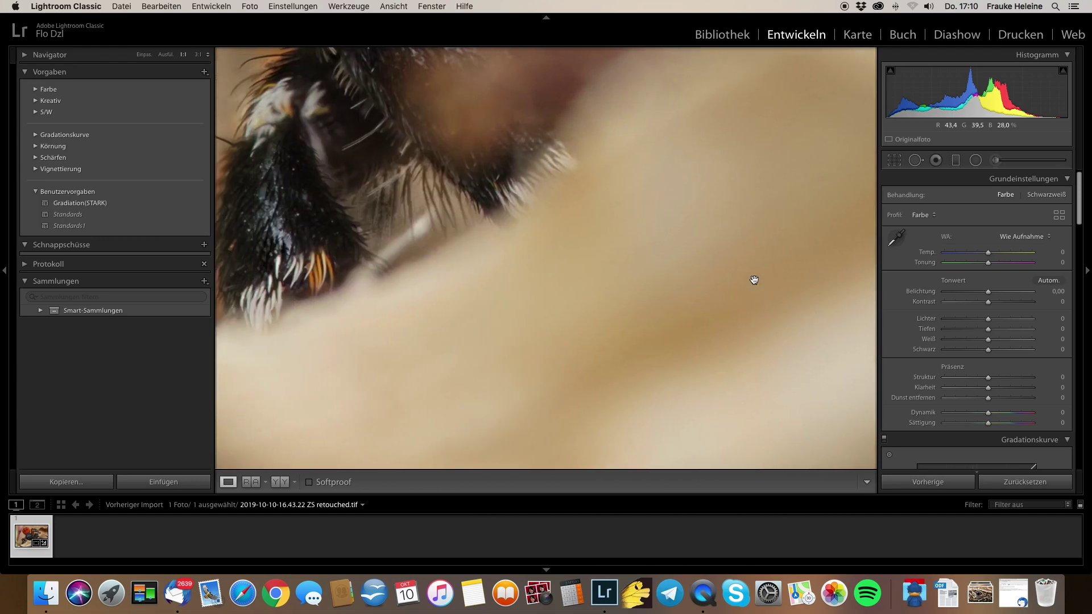
scroll(754, 280, left, 10)
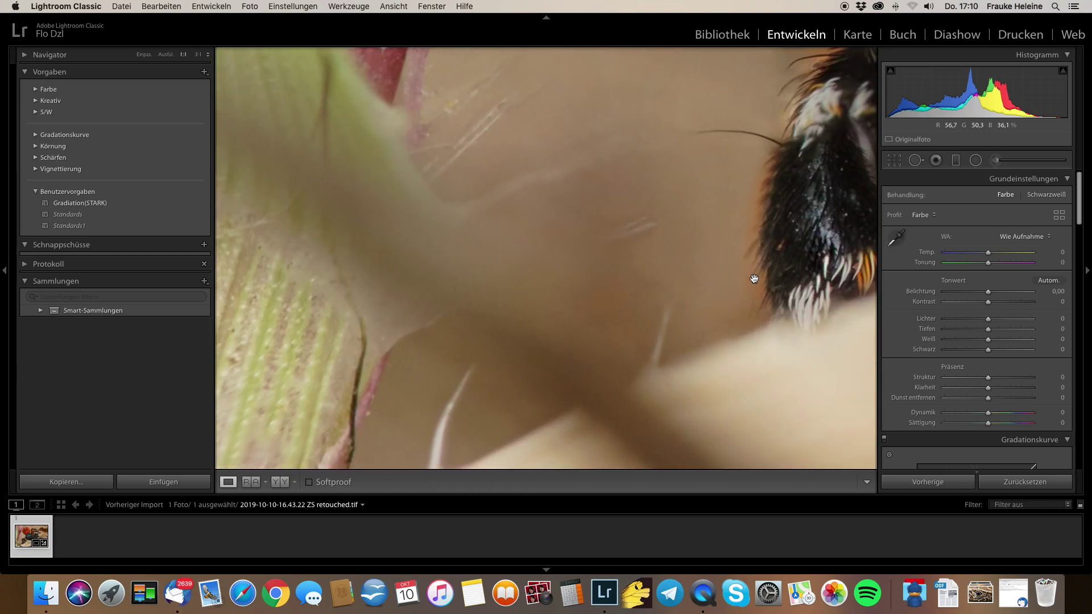
scroll(754, 279, up, 3)
scroll(754, 279, left, 3)
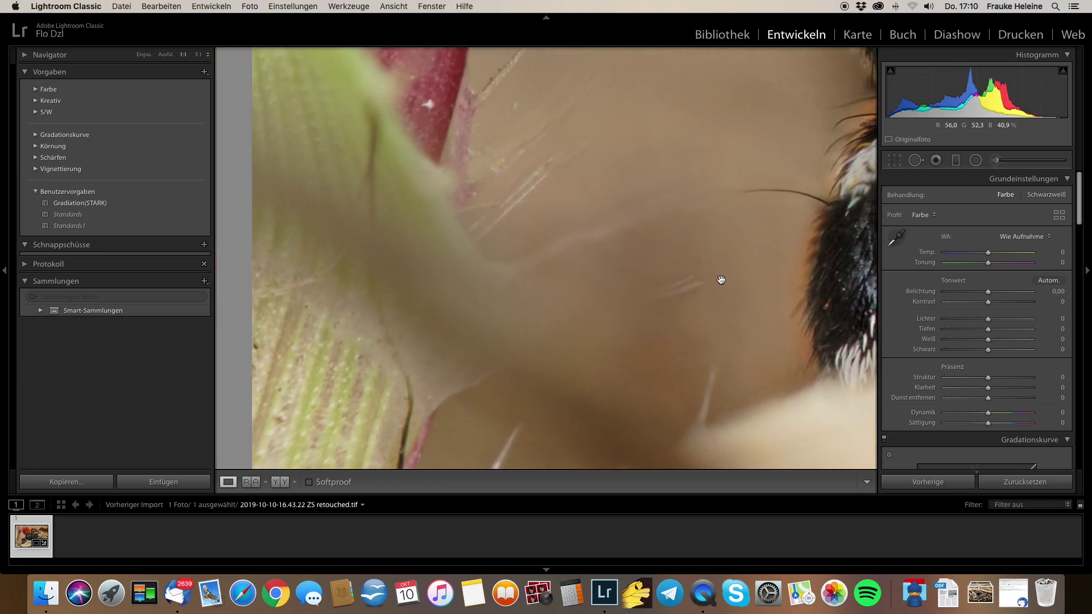
click(917, 160)
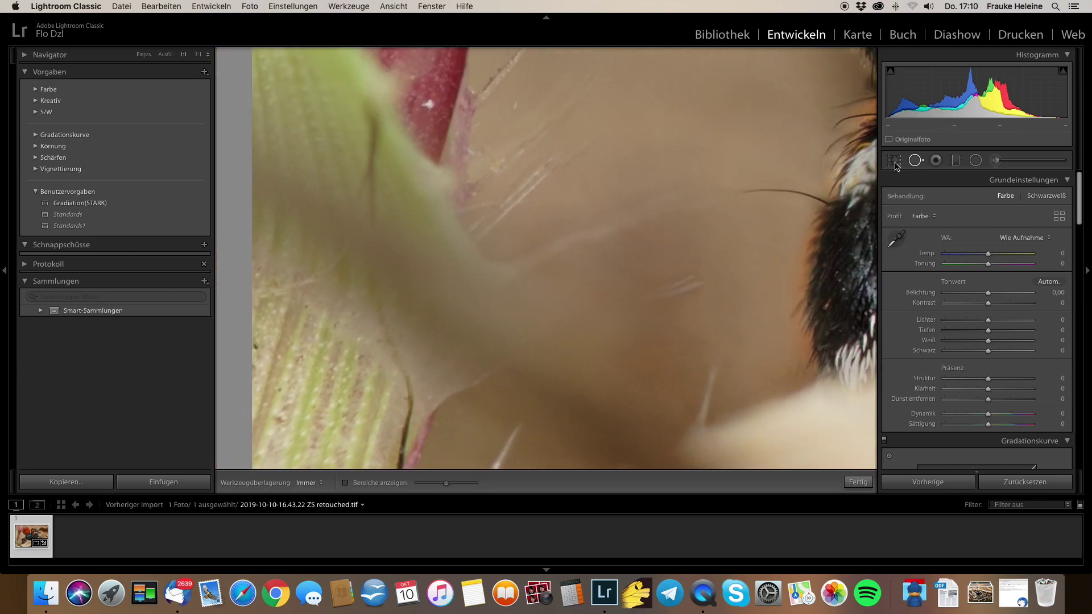
click(679, 289)
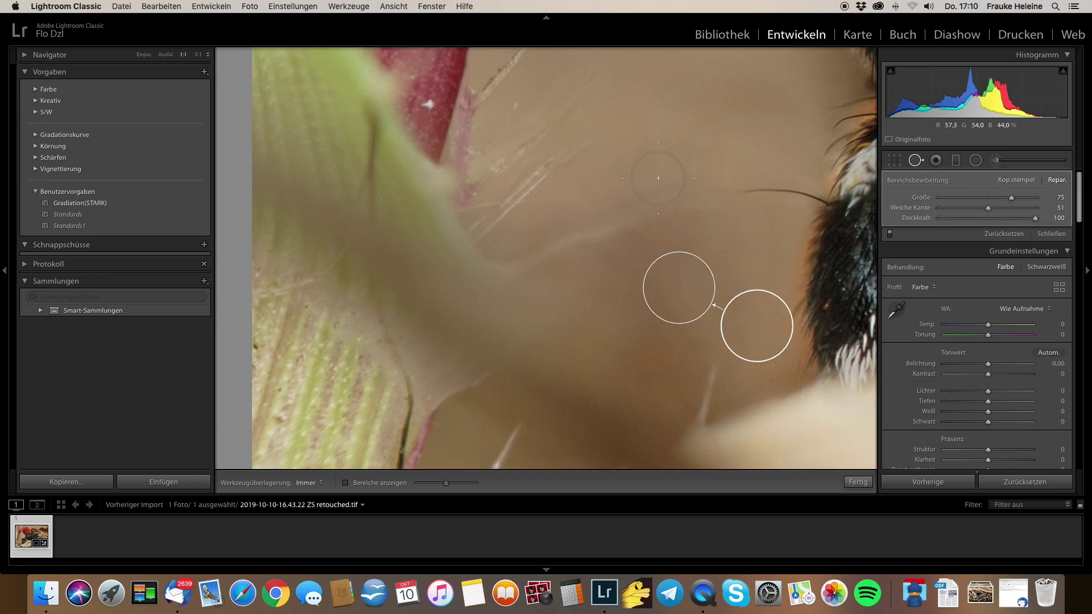
click(584, 149)
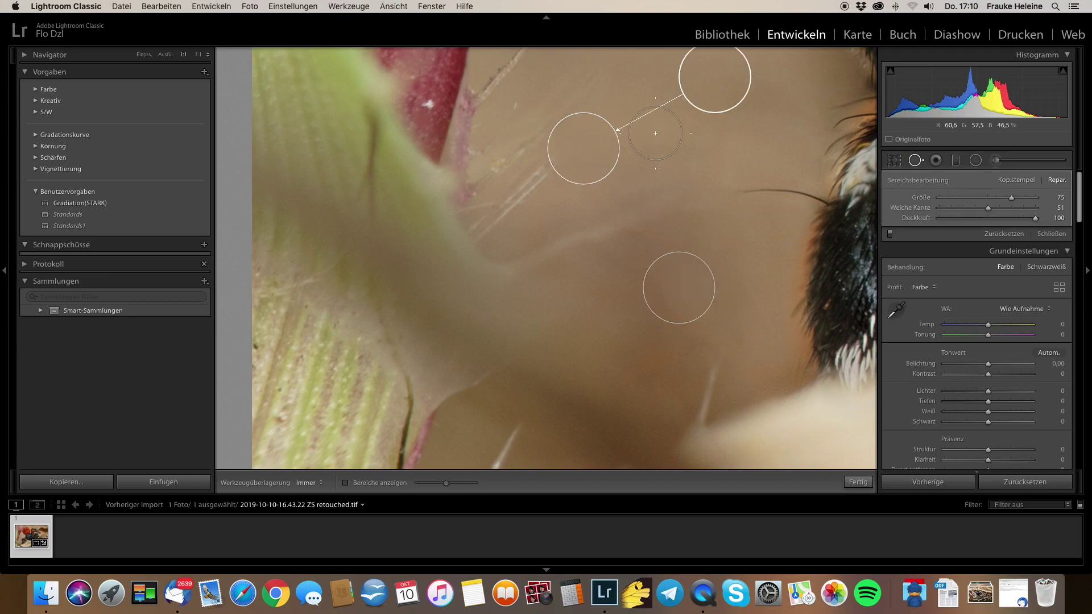
drag(561, 107, 594, 71)
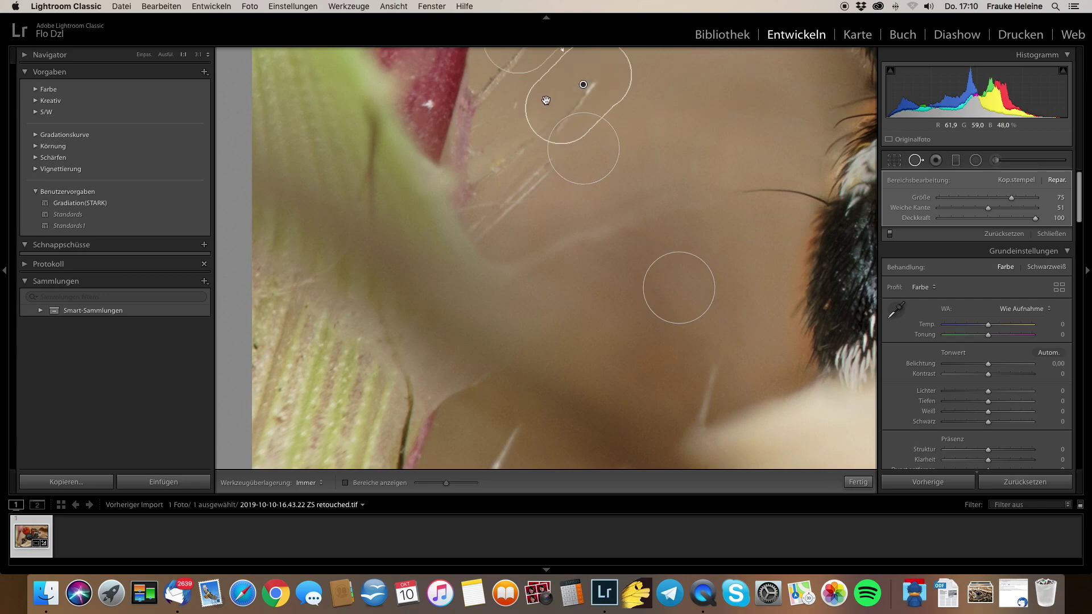
Step: Paint out another stray hair, heal a speck beside the red stem with a smaller brush, and finish
scroll(547, 98, up, 3)
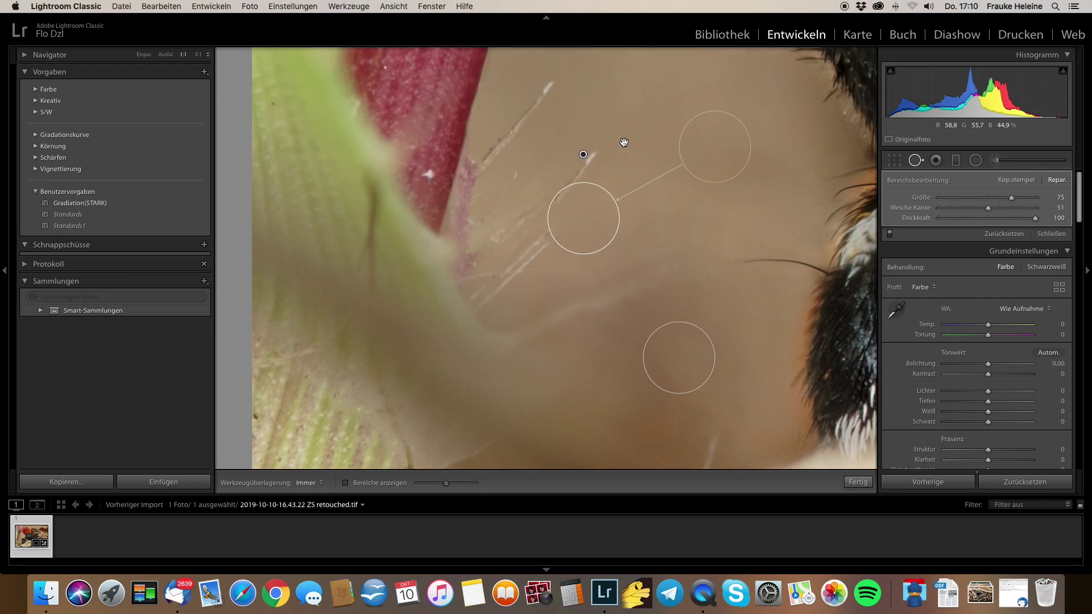
drag(550, 93, 550, 89)
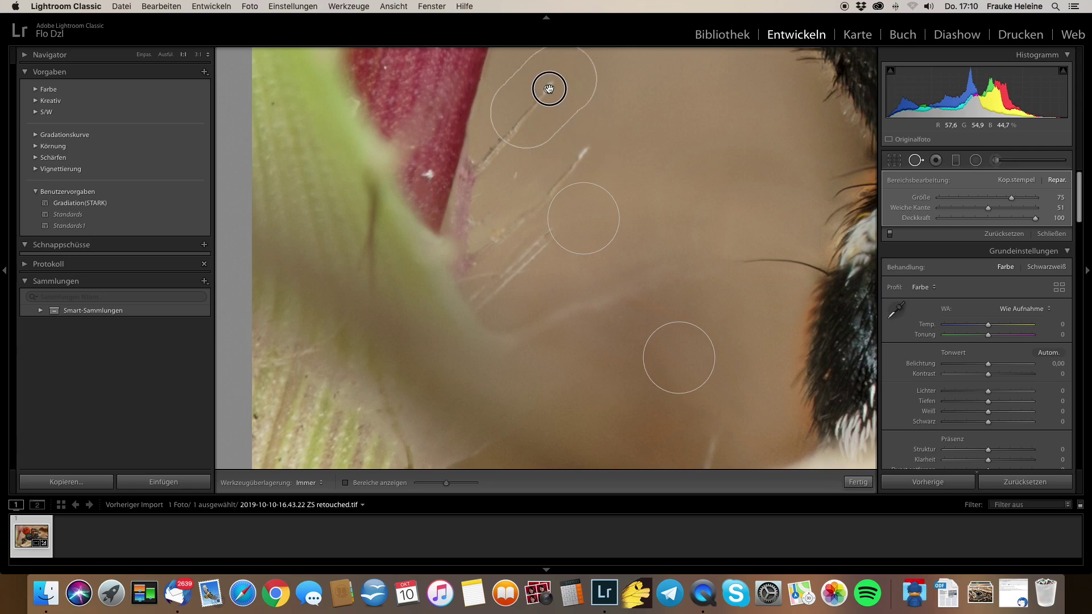
drag(596, 144, 560, 179)
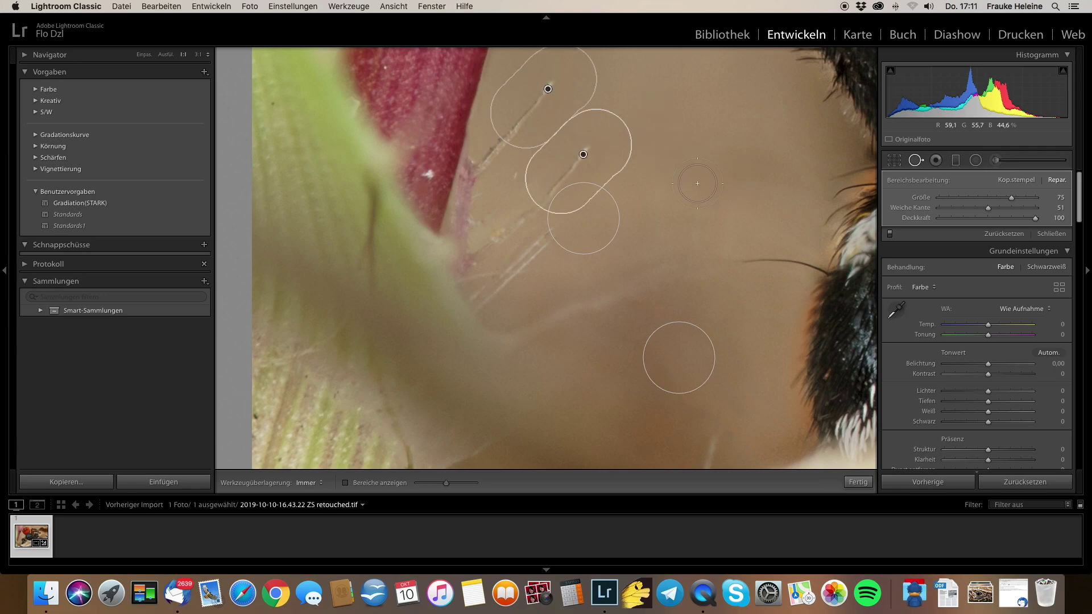
scroll(717, 225, left, 3)
scroll(717, 226, left, 10)
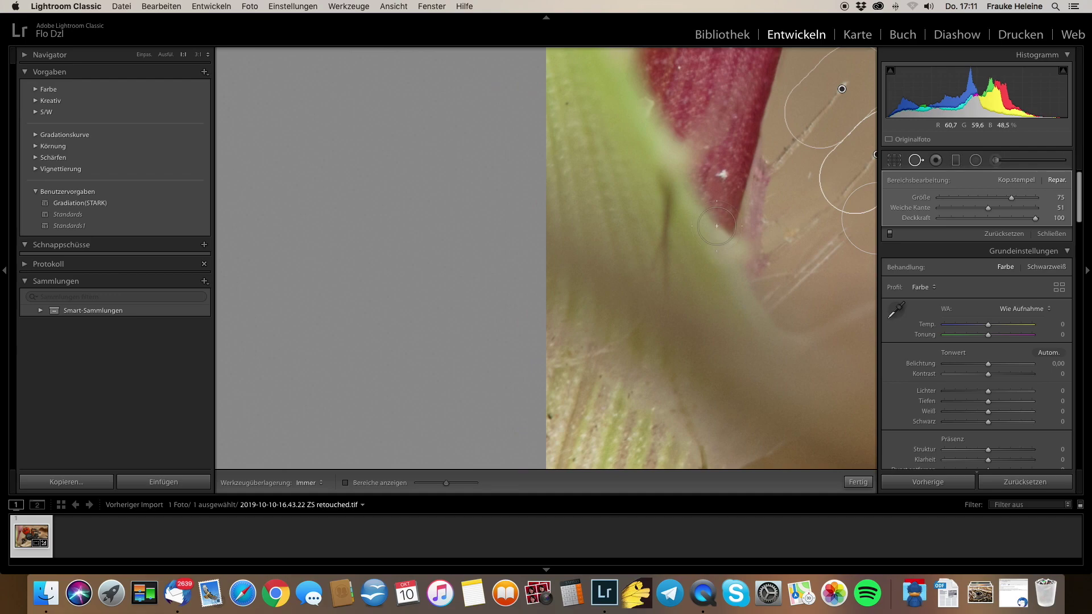
key(bracketleft)
key(bracketleft)
key(bracketleft)
click(806, 175)
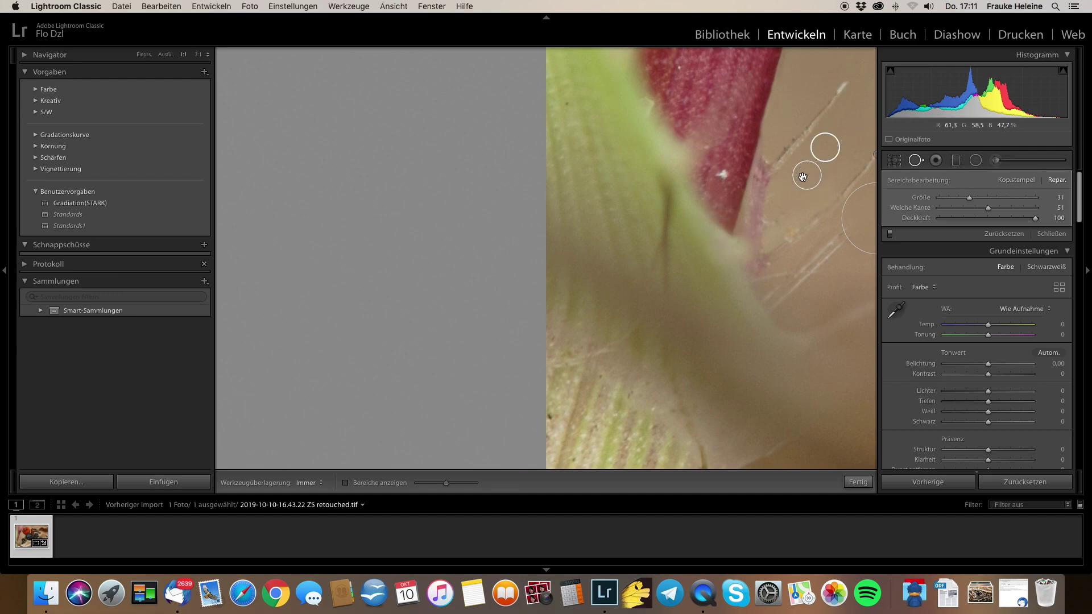
click(858, 482)
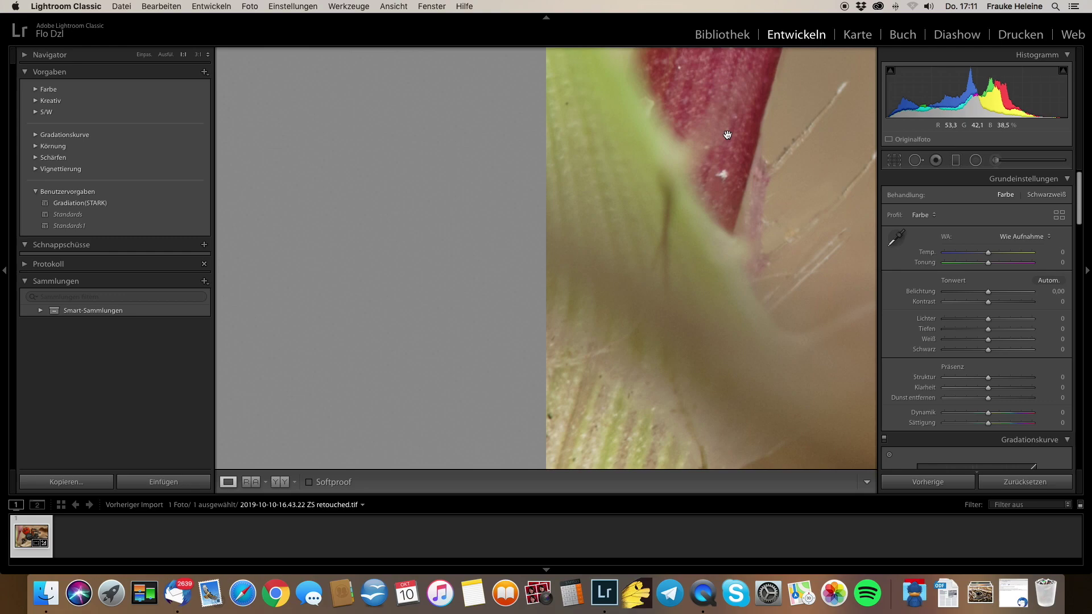
click(727, 135)
Step: Check the left stem at full size, fit the whole spider back in view, and open the Foto menu
drag(241, 221, 351, 226)
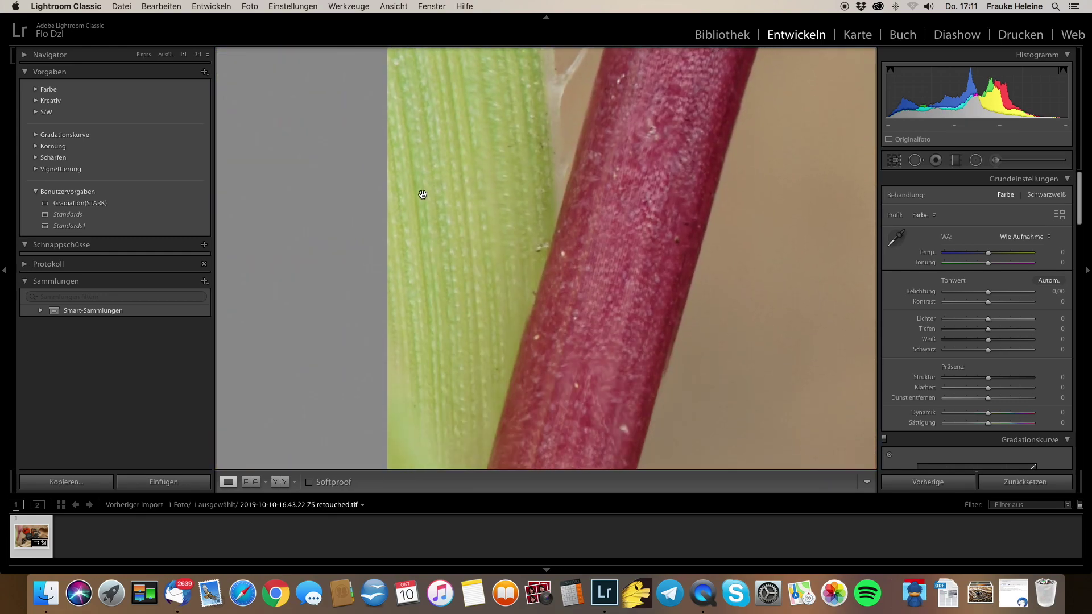
scroll(423, 198, up, 3)
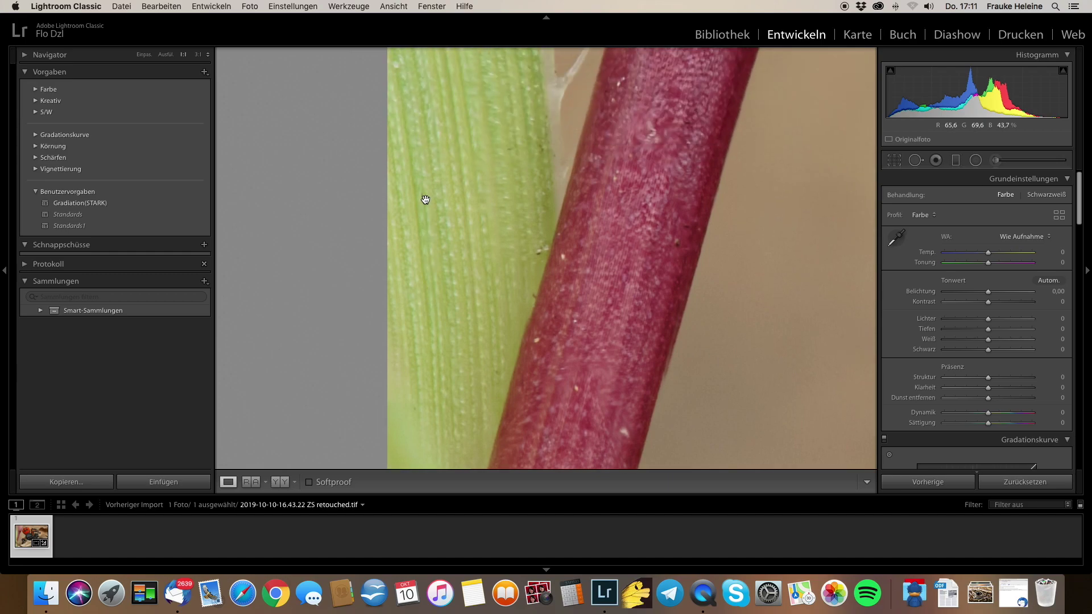
scroll(424, 199, up, 3)
scroll(425, 200, up, 5)
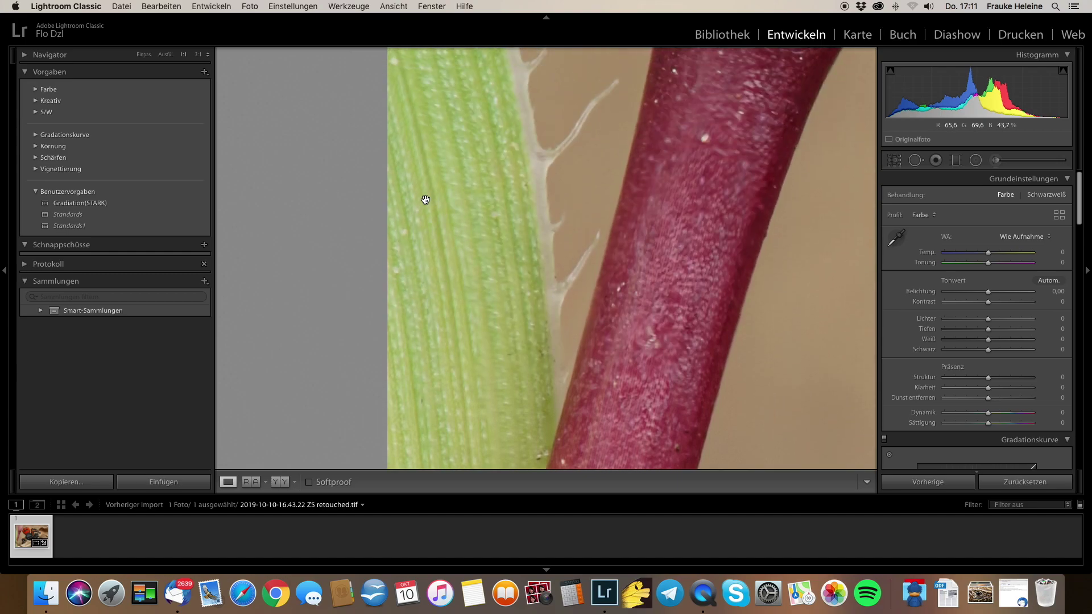
click(562, 195)
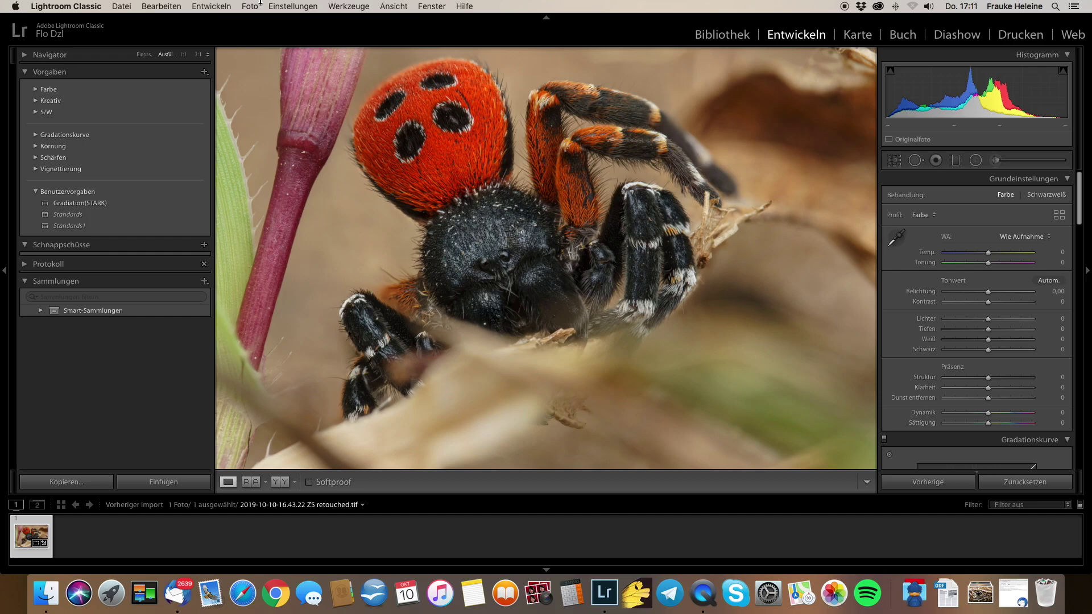
click(250, 7)
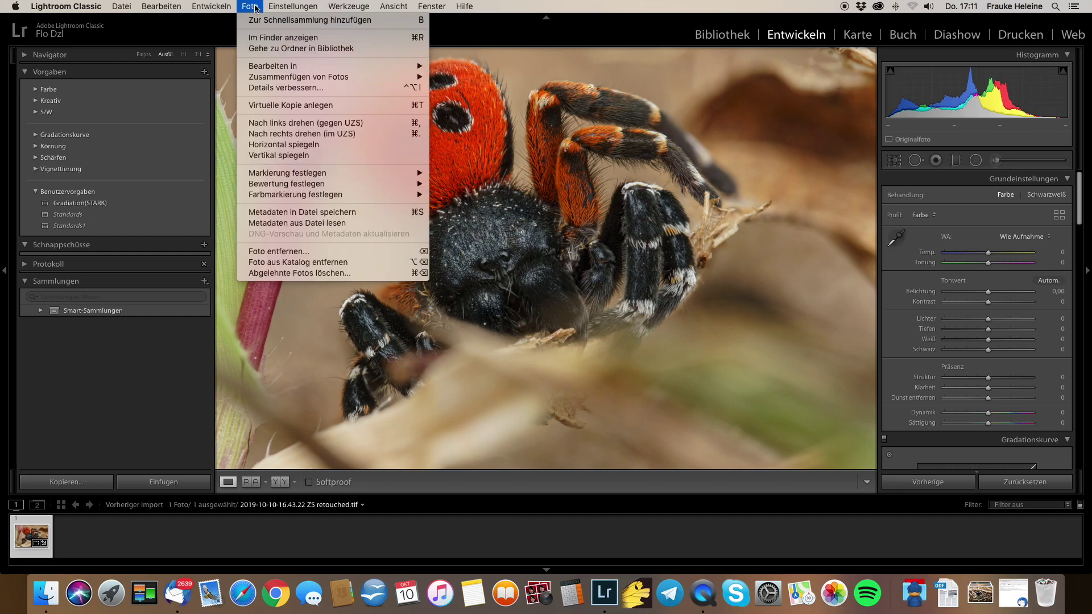
mouse_move(282, 66)
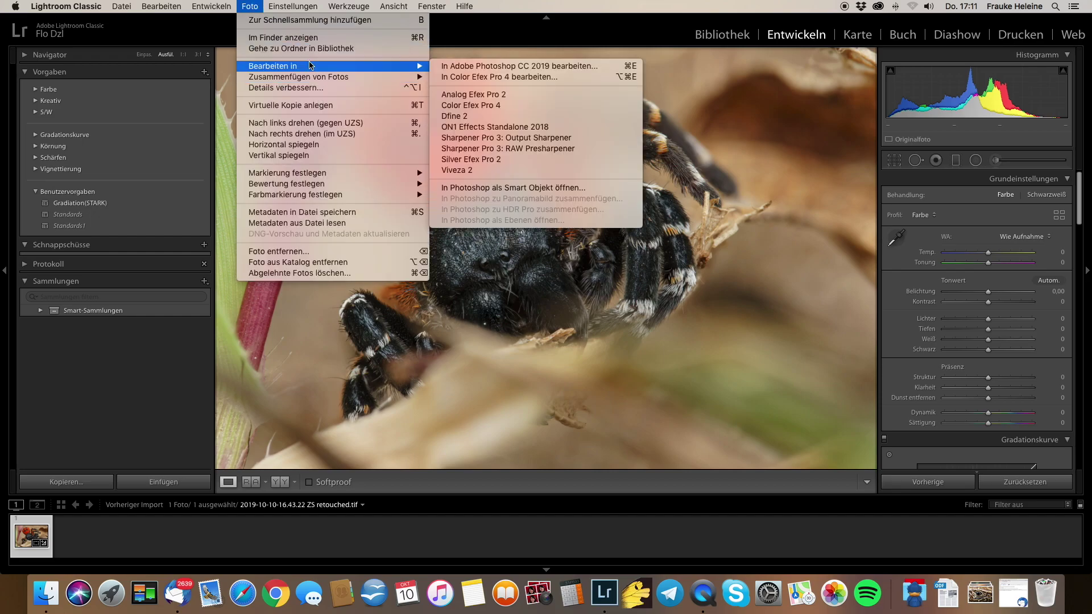
Step: Open a copy with Lightroom adjustments in Color Efex Pro 4 and maximize its window
click(487, 106)
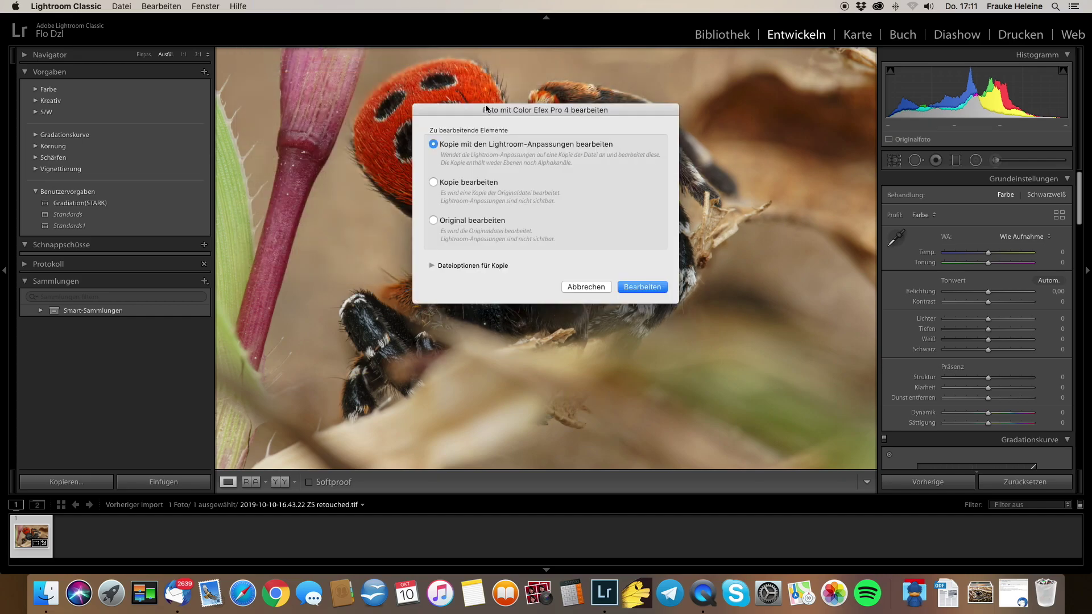
click(645, 289)
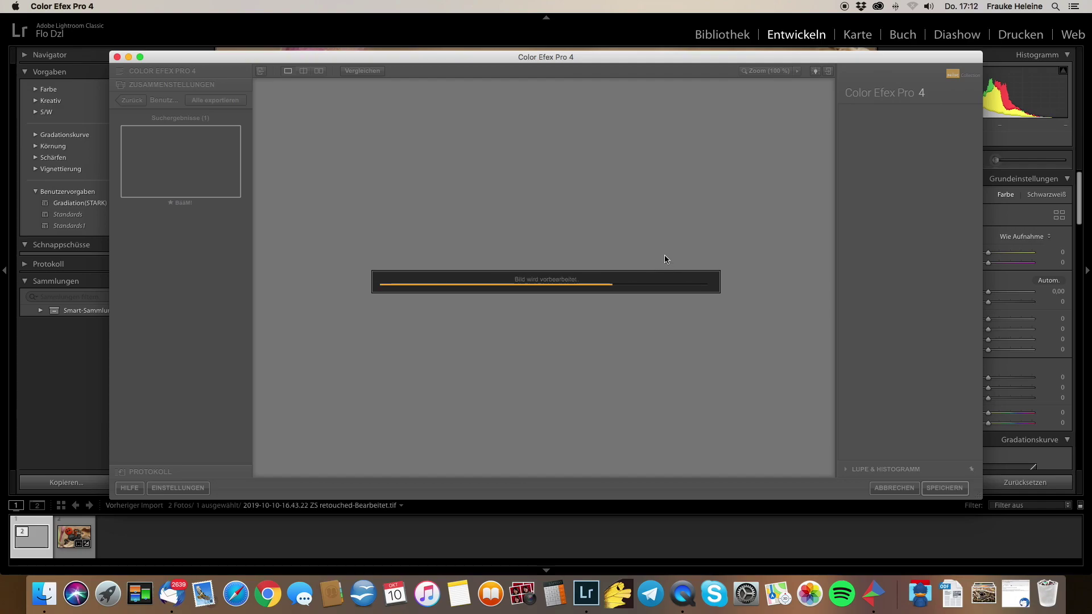
click(140, 57)
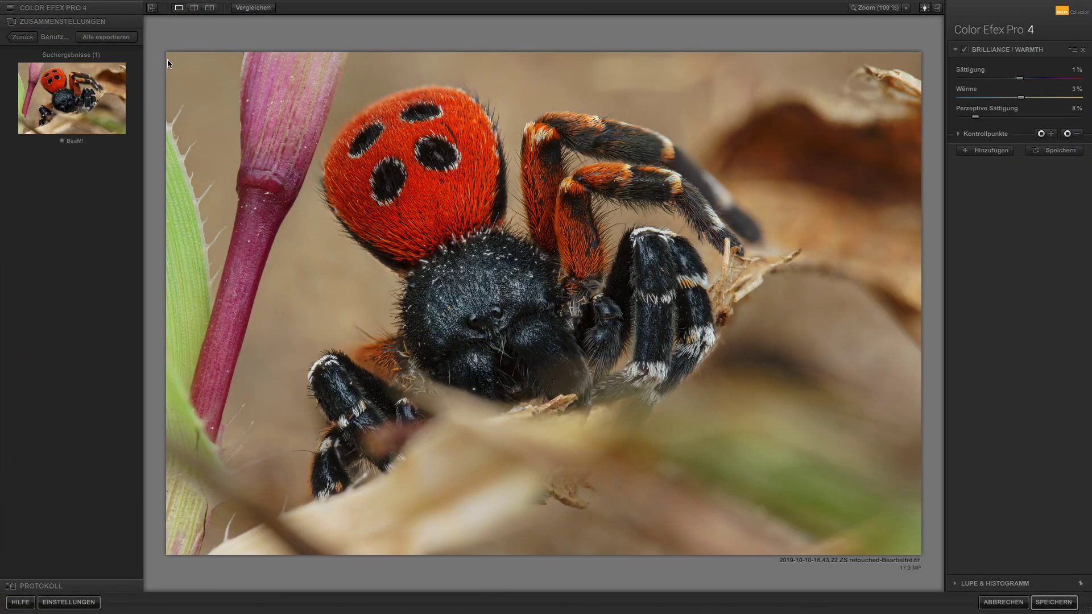
mouse_move(72, 97)
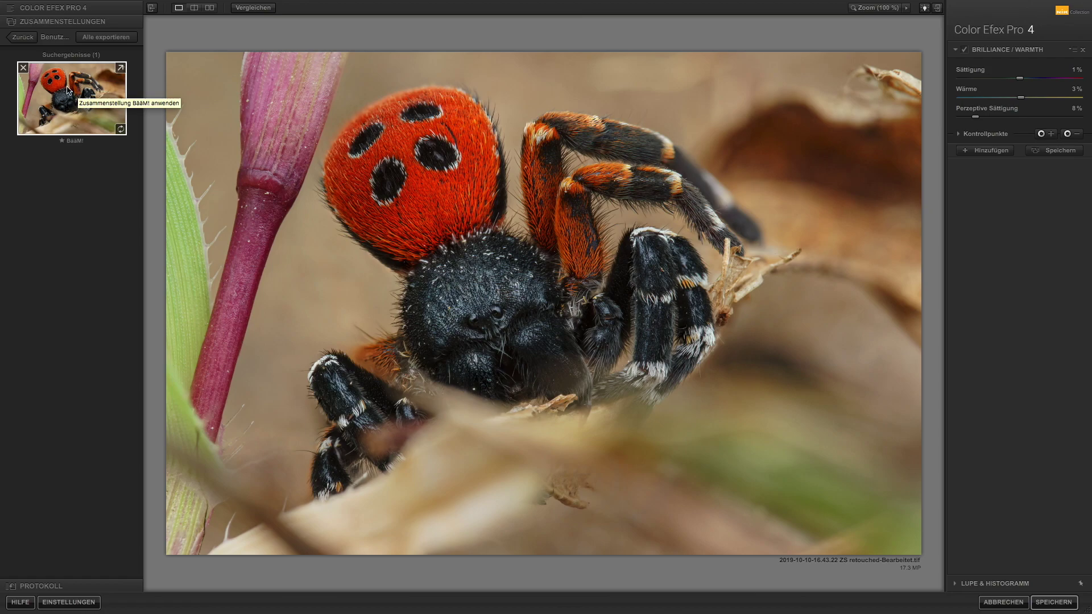
Step: Apply the saved BaaM! recipe, replacing the currently applied filters
click(67, 89)
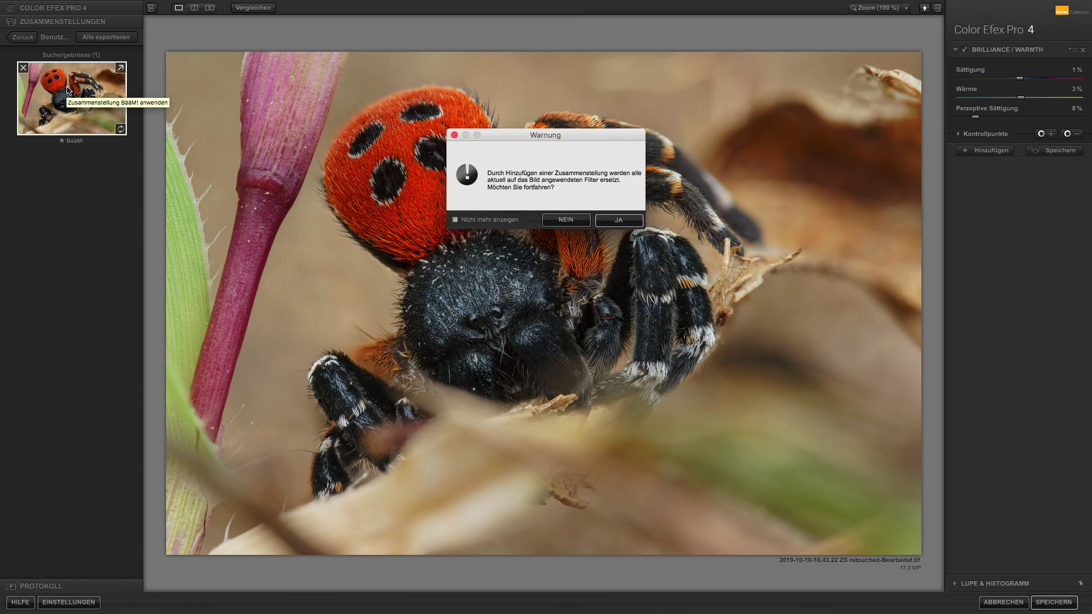
click(619, 221)
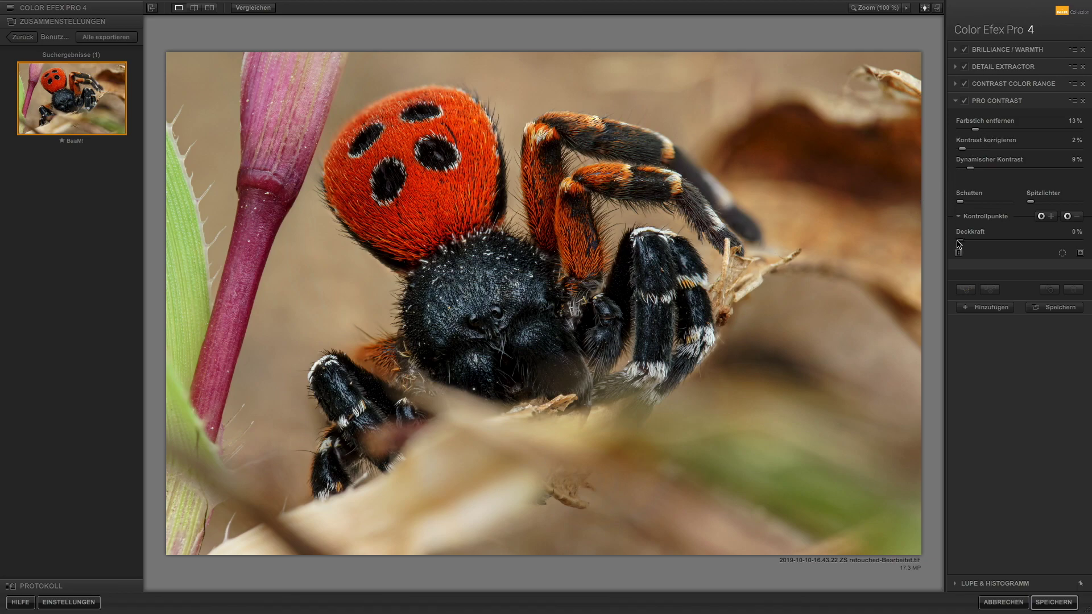
Step: Set Pro Contrast opacity to 90%, then collapse it and expand Contrast Color Range
click(963, 243)
drag(962, 243, 1070, 246)
drag(1069, 245, 1067, 244)
click(958, 101)
click(956, 84)
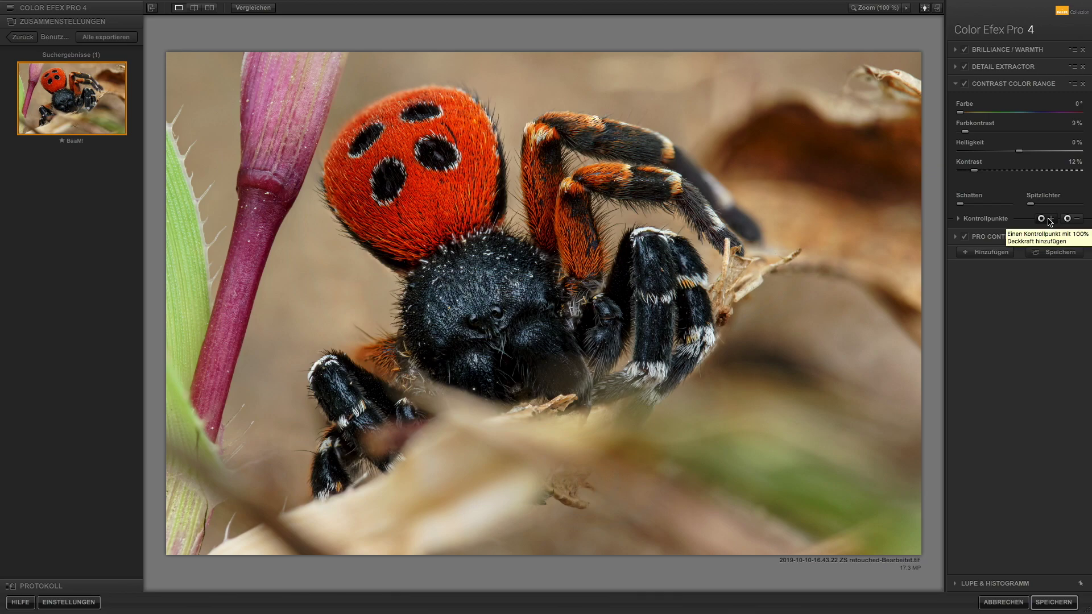
Step: Add Contrast Color Range control points on the spider's black body and red abdomen
click(1050, 220)
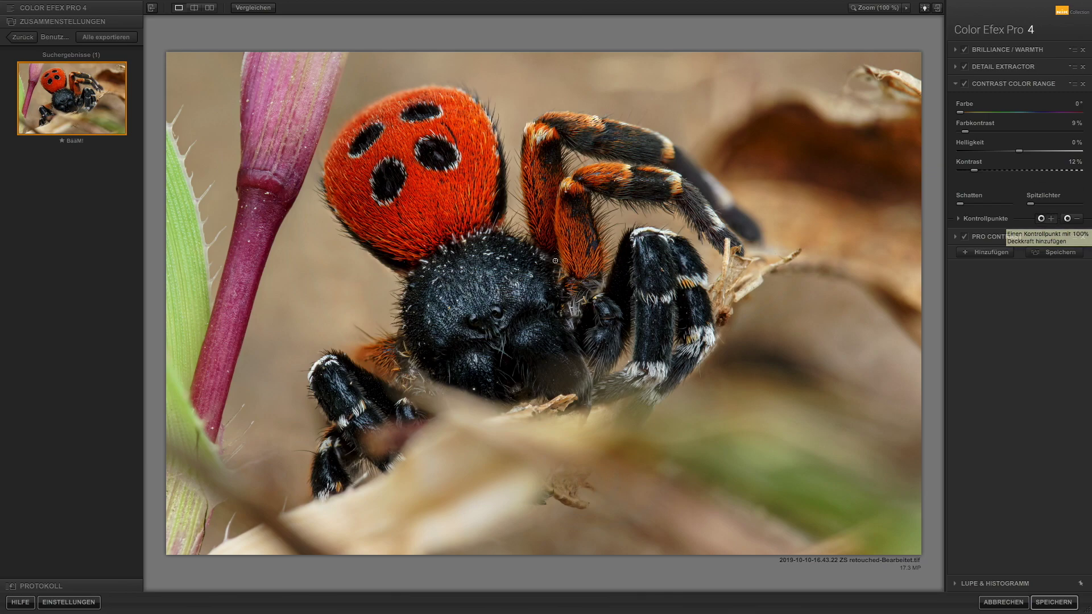
click(484, 313)
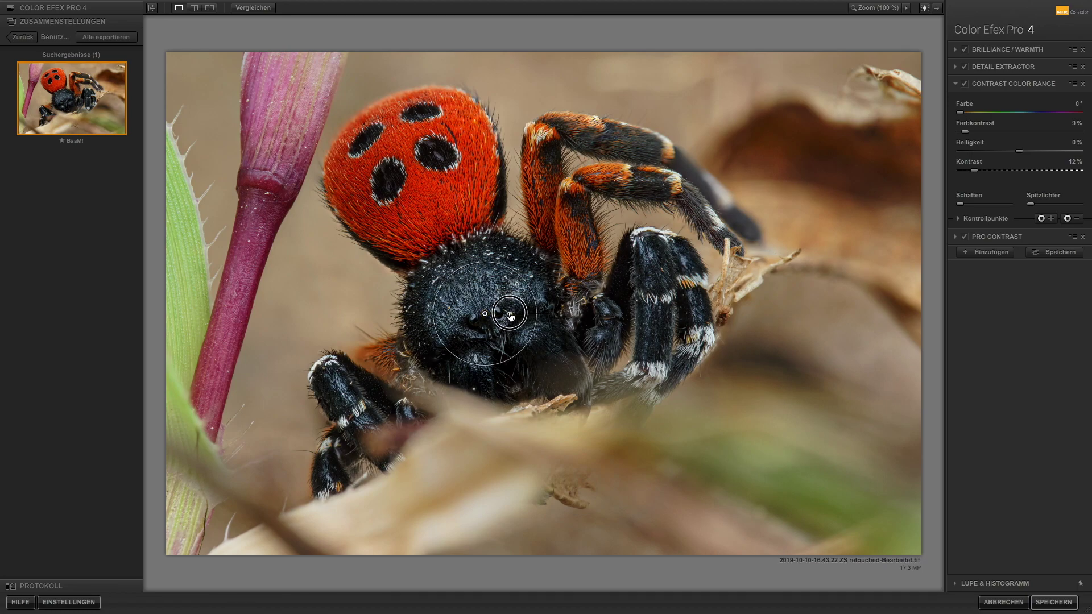
drag(512, 317, 489, 327)
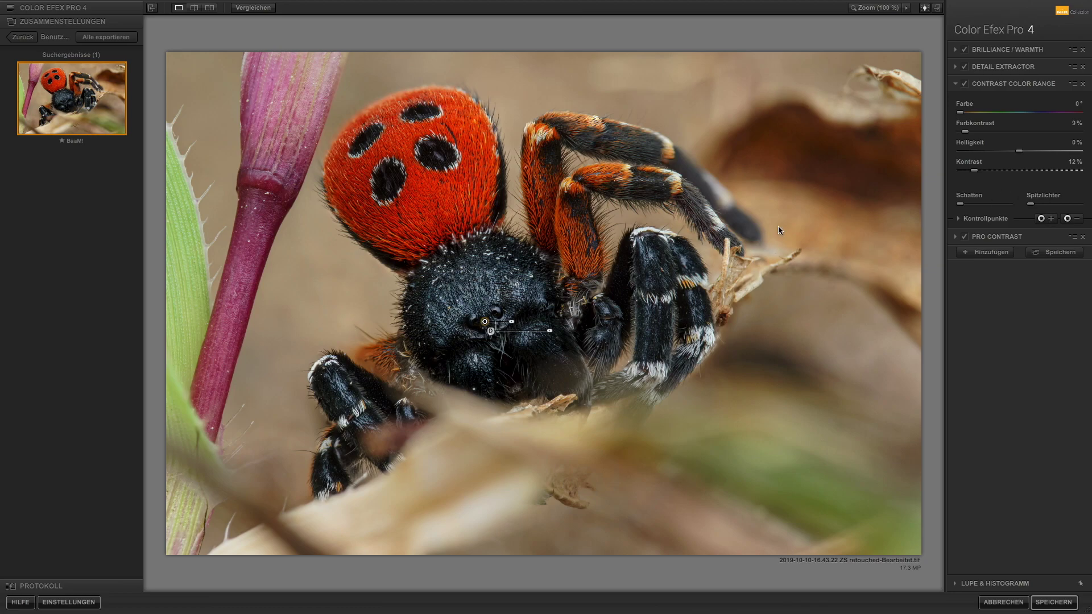
click(1044, 218)
click(411, 167)
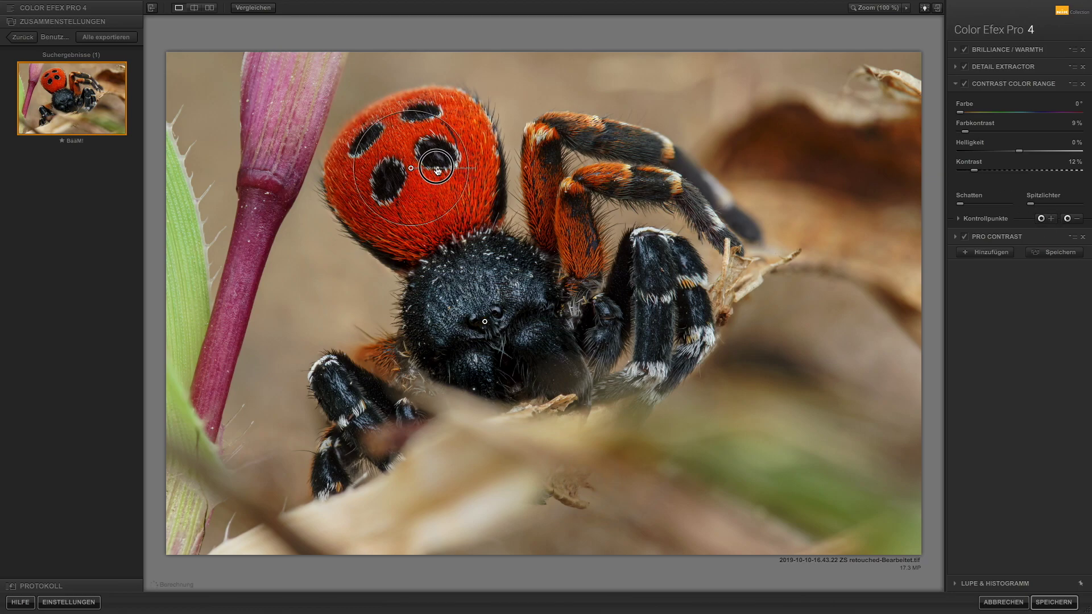
drag(411, 168, 411, 171)
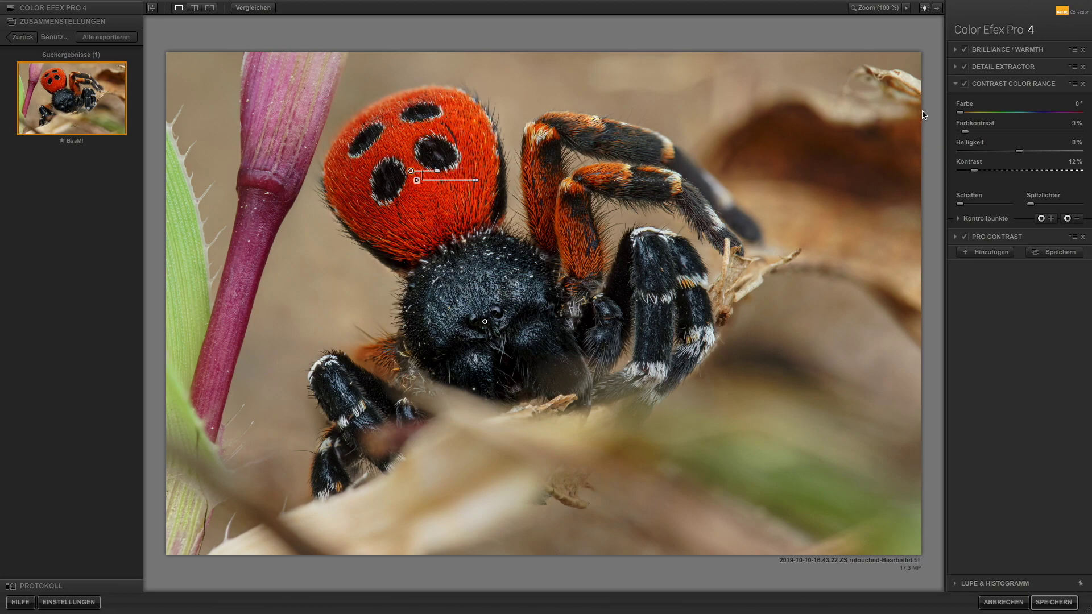
Step: Compare with Contrast Color Range off, then add a small control point on the purple stem
click(966, 85)
click(966, 85)
click(280, 132)
drag(308, 137, 281, 117)
Step: Tighten the lower-stem control point's reach and toggle the filter to compare
click(1045, 220)
click(194, 362)
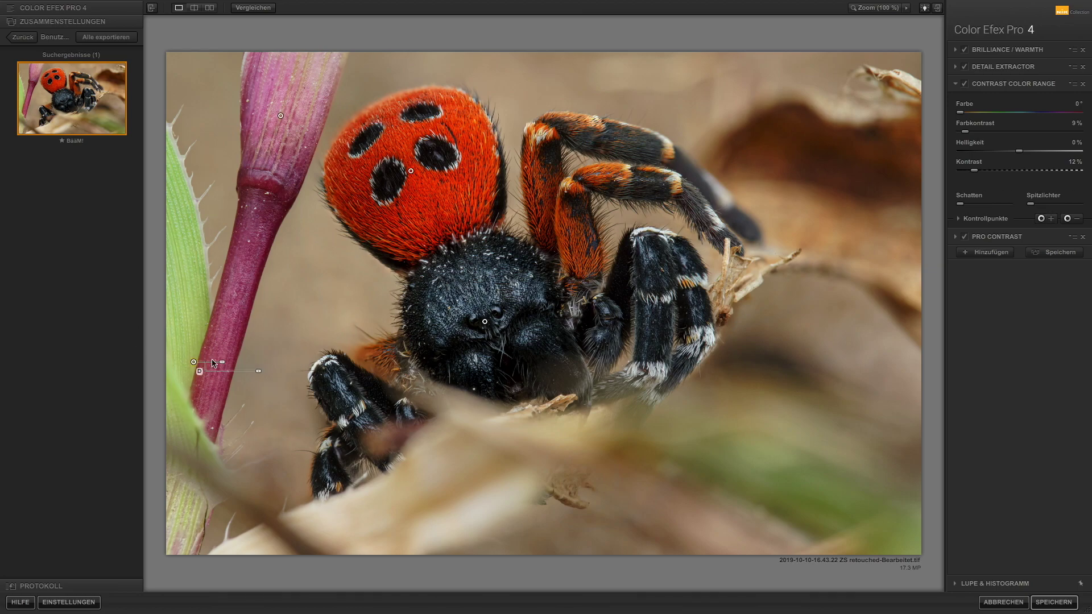
drag(222, 362, 217, 362)
click(965, 84)
click(956, 66)
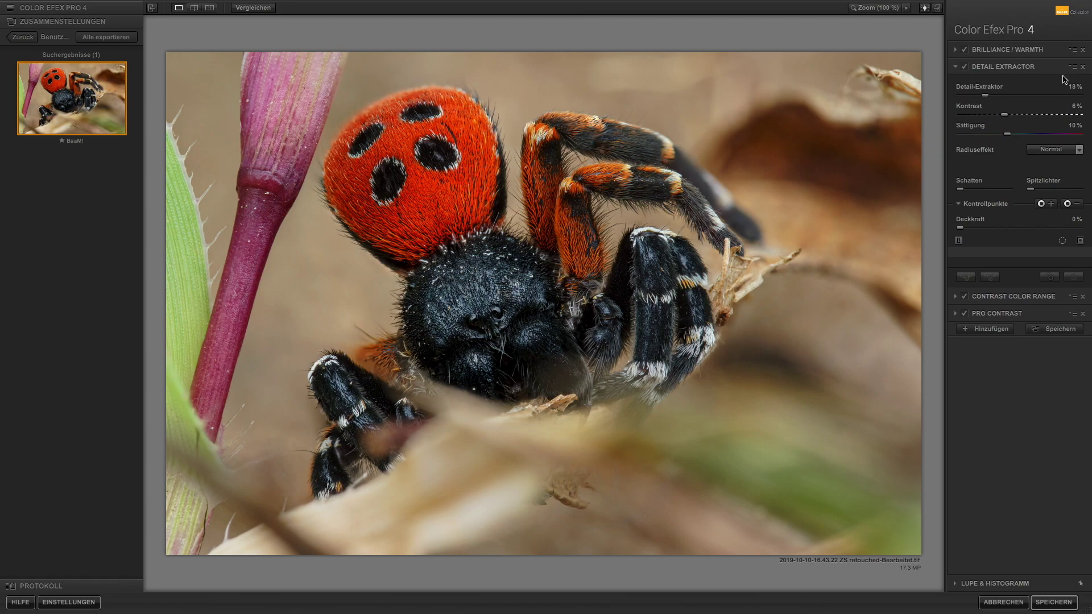
Step: Add a Detail Extractor control point on the spider's face with 18% reach
click(1050, 205)
click(488, 324)
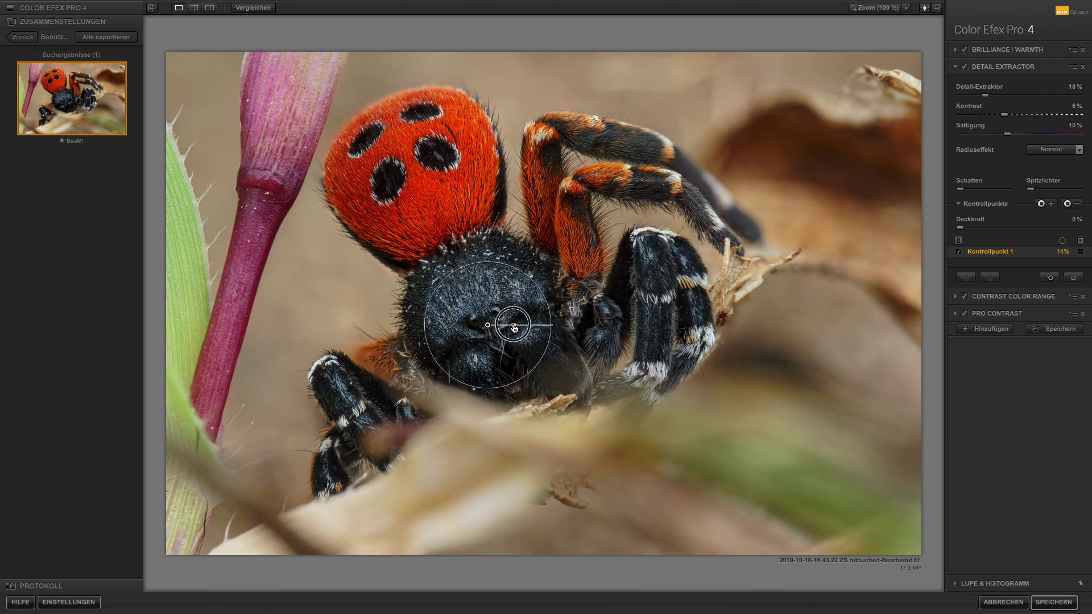
drag(516, 327, 489, 331)
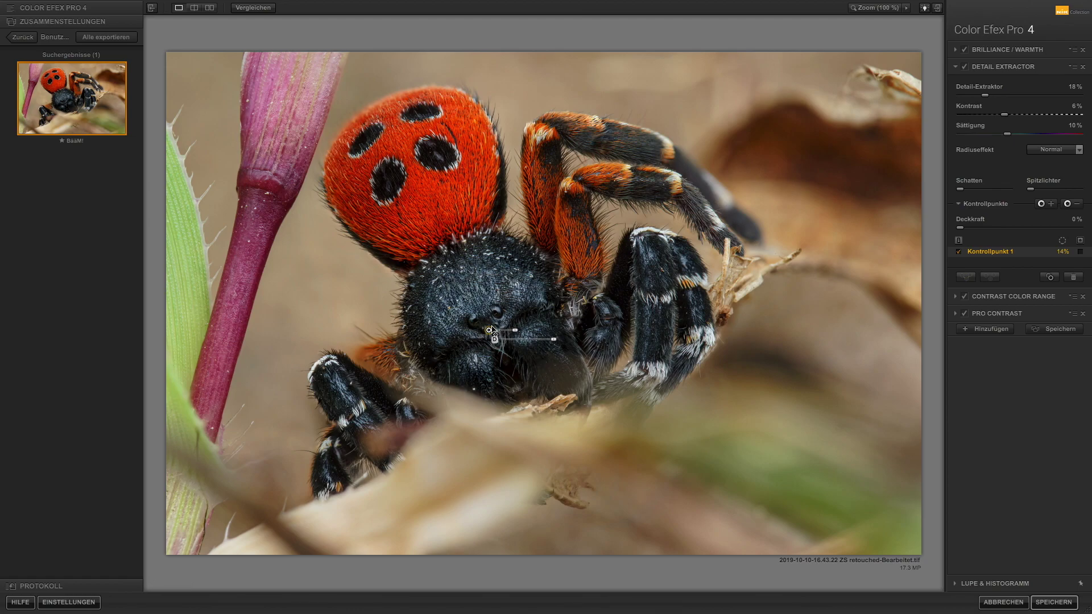
drag(490, 330, 490, 326)
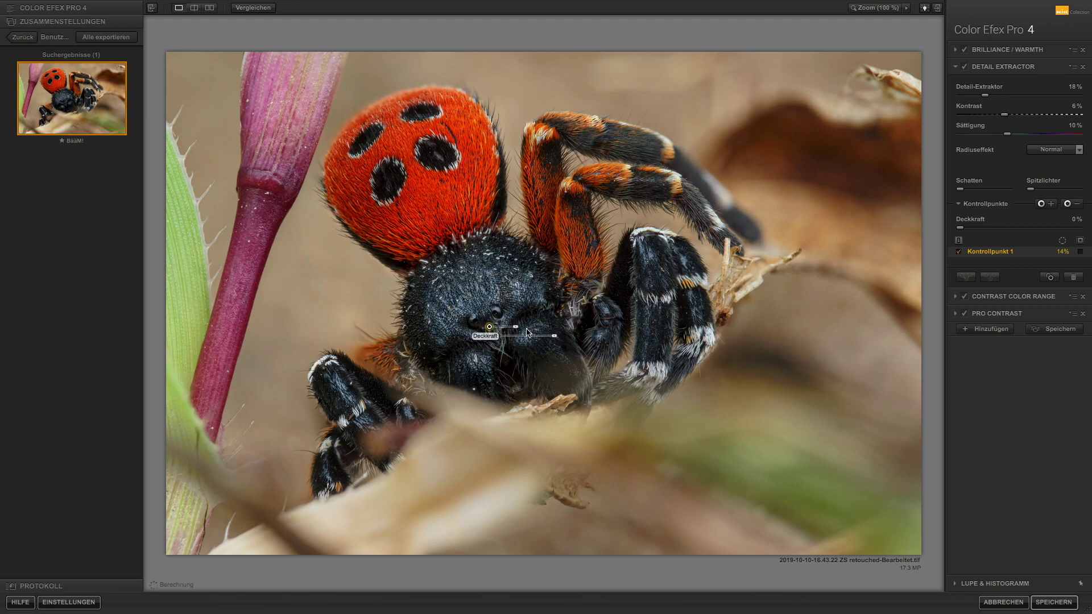
drag(515, 327, 519, 328)
Step: Add Detail Extractor control points on the red abdomen (13%) and upper purple stem (6%)
click(1048, 204)
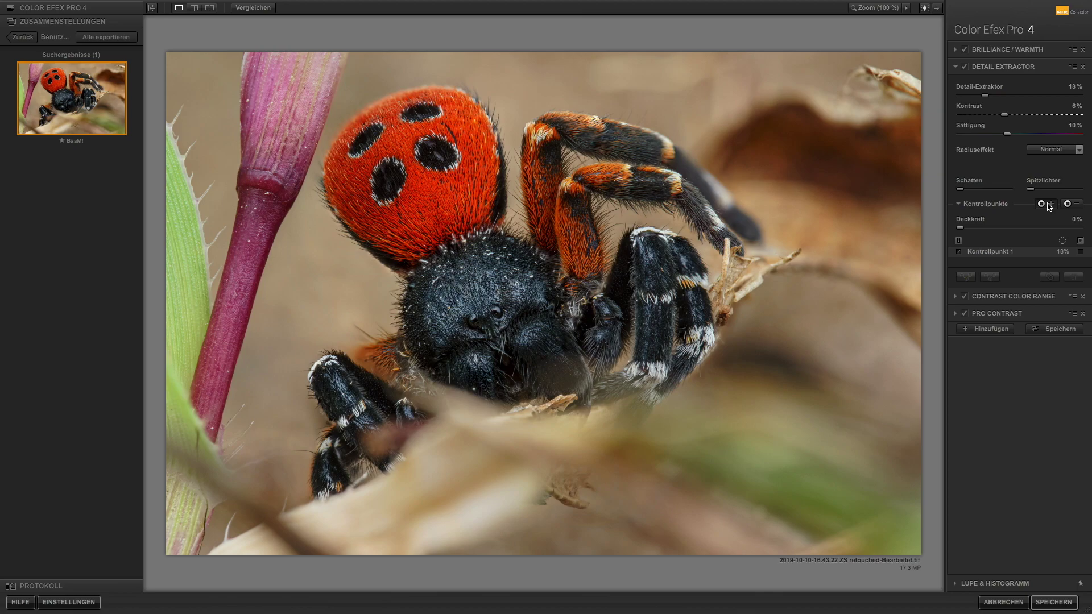
click(414, 185)
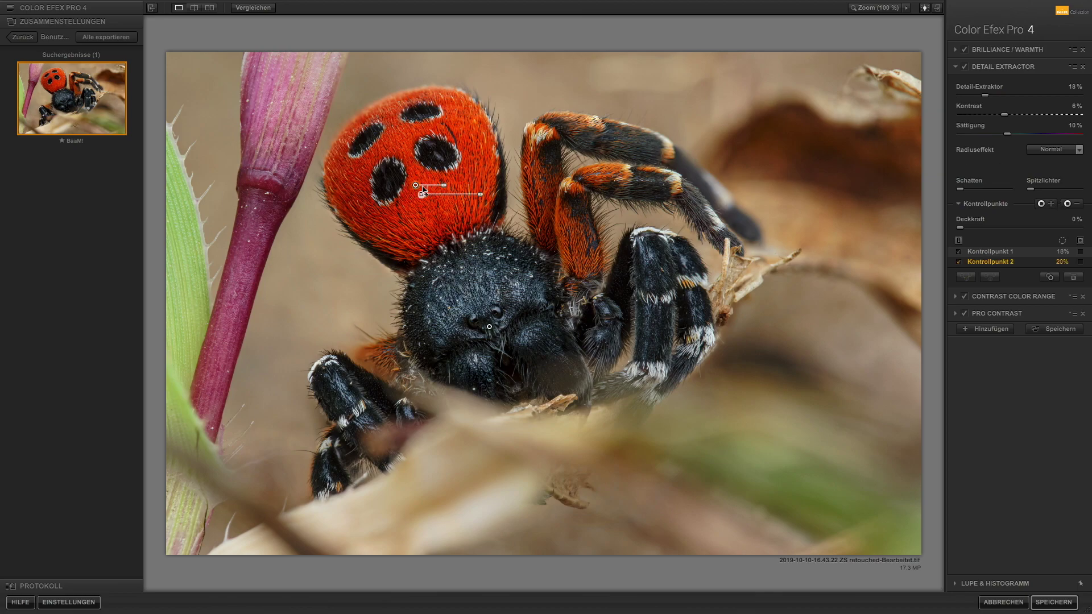
drag(443, 188, 441, 187)
click(1041, 203)
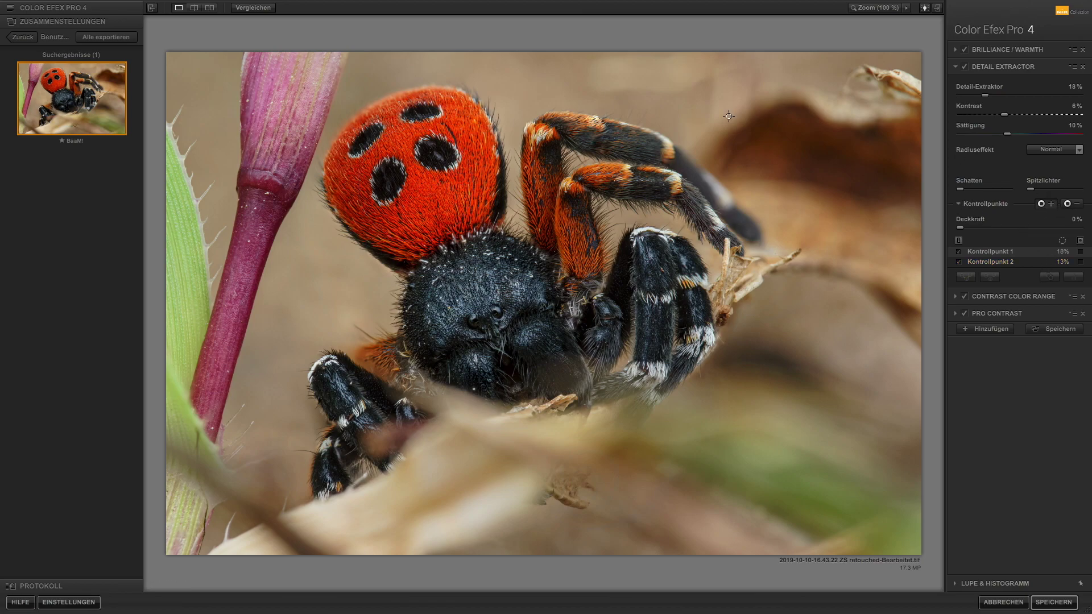
click(285, 115)
drag(308, 119, 287, 108)
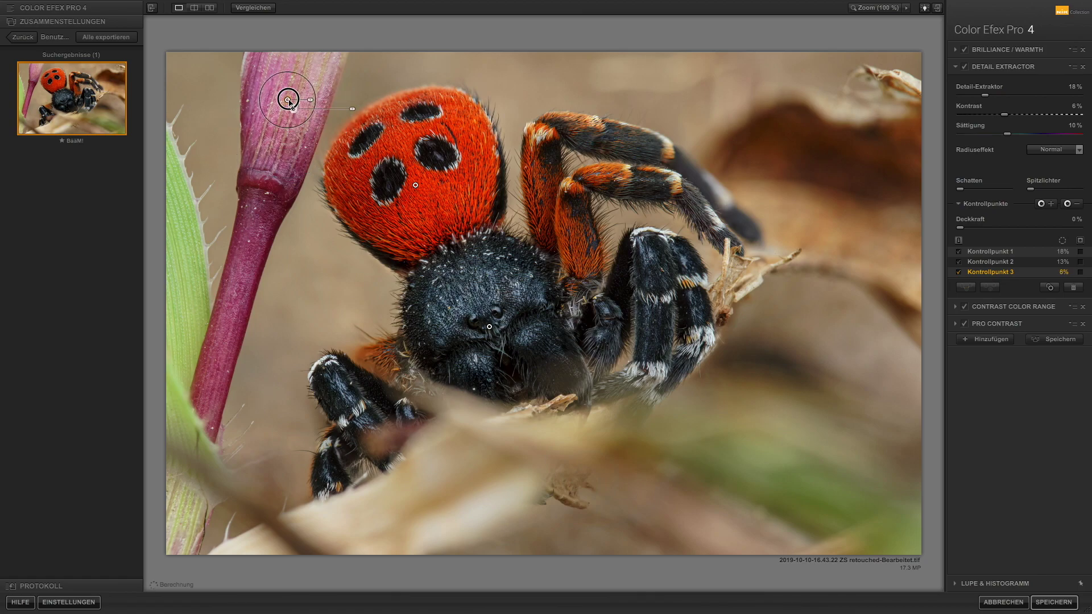
Step: Add a 6% lower-stem point, compare Detail Extractor on and off, and save to Lightroom
click(1050, 203)
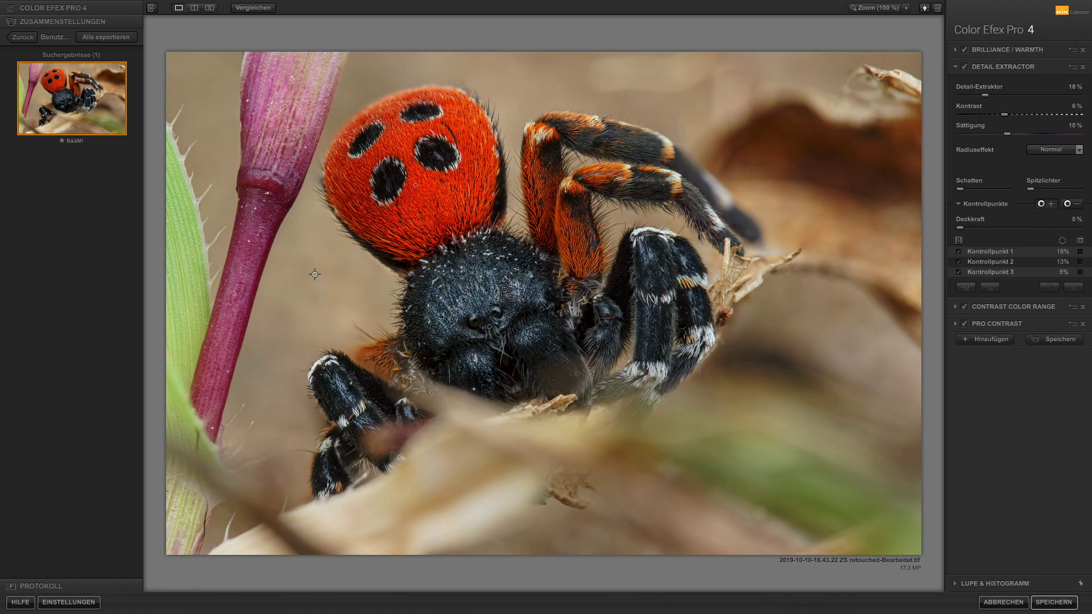
click(189, 344)
drag(219, 345, 212, 344)
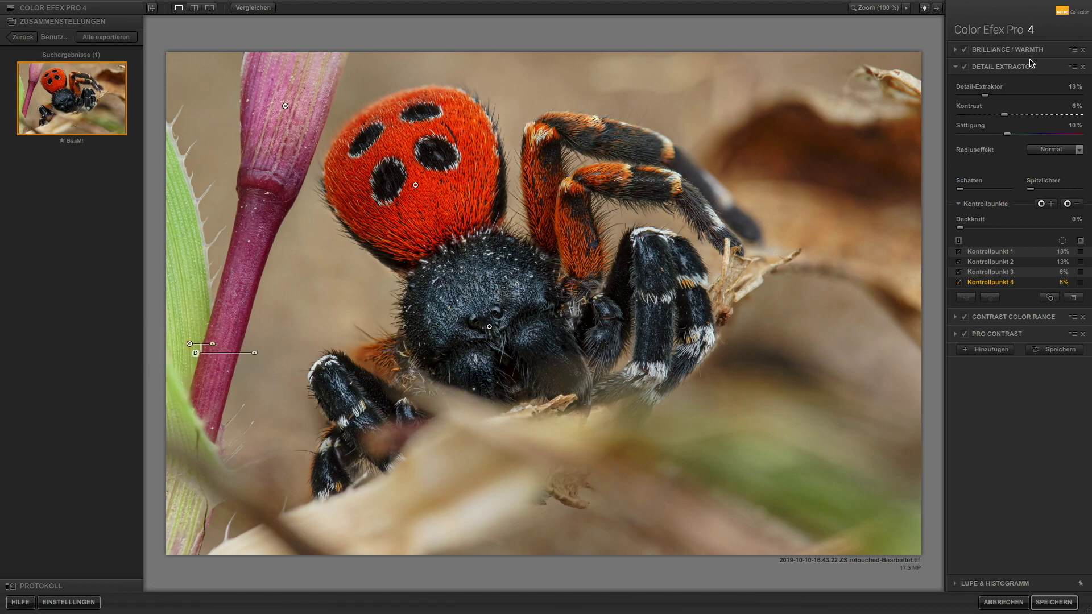
click(965, 67)
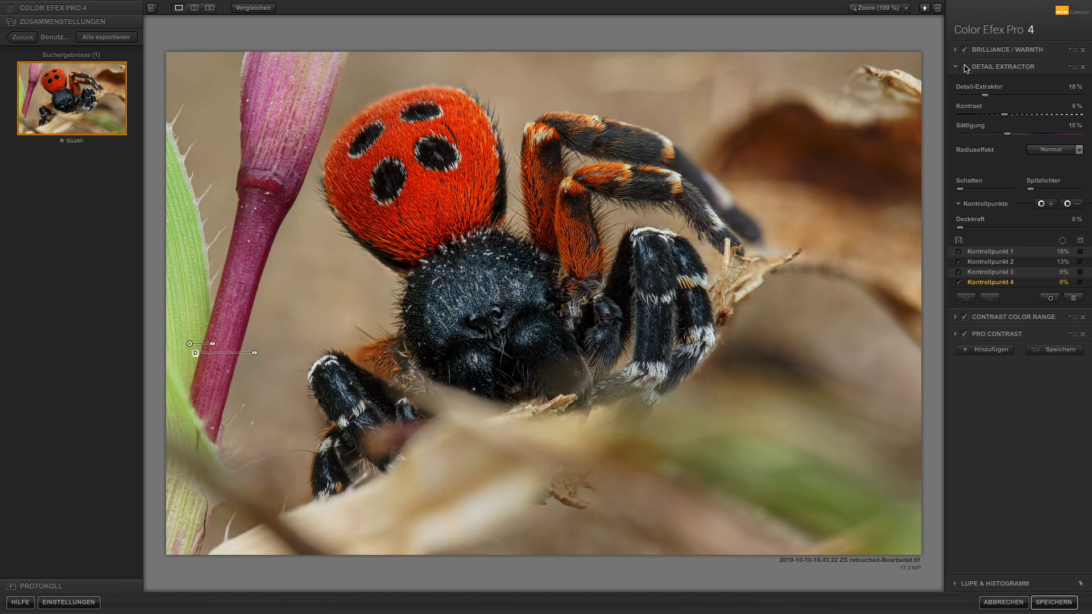
click(964, 67)
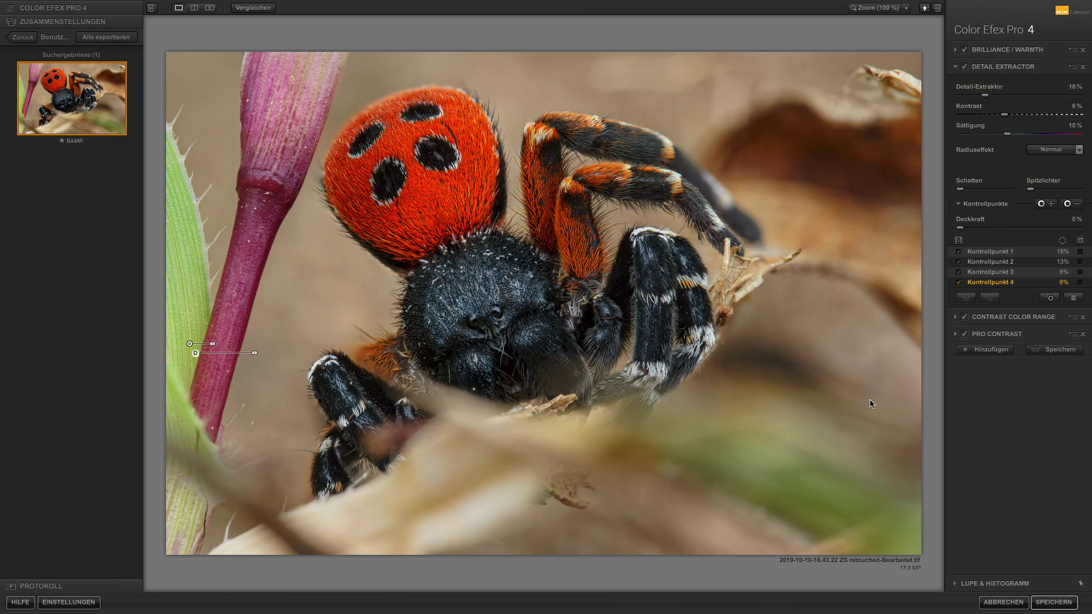
click(1051, 605)
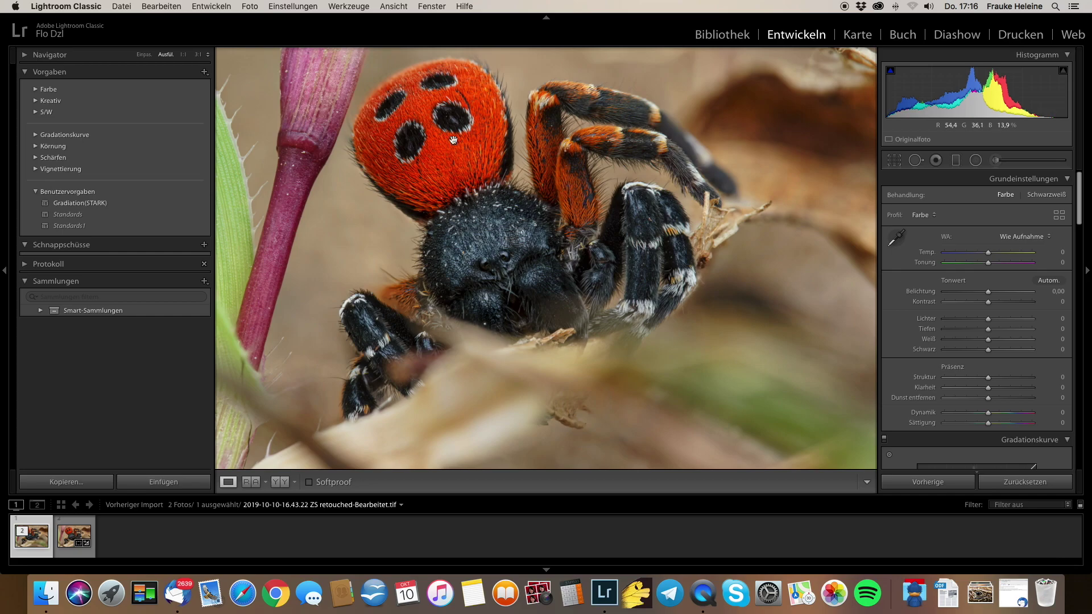
click(143, 55)
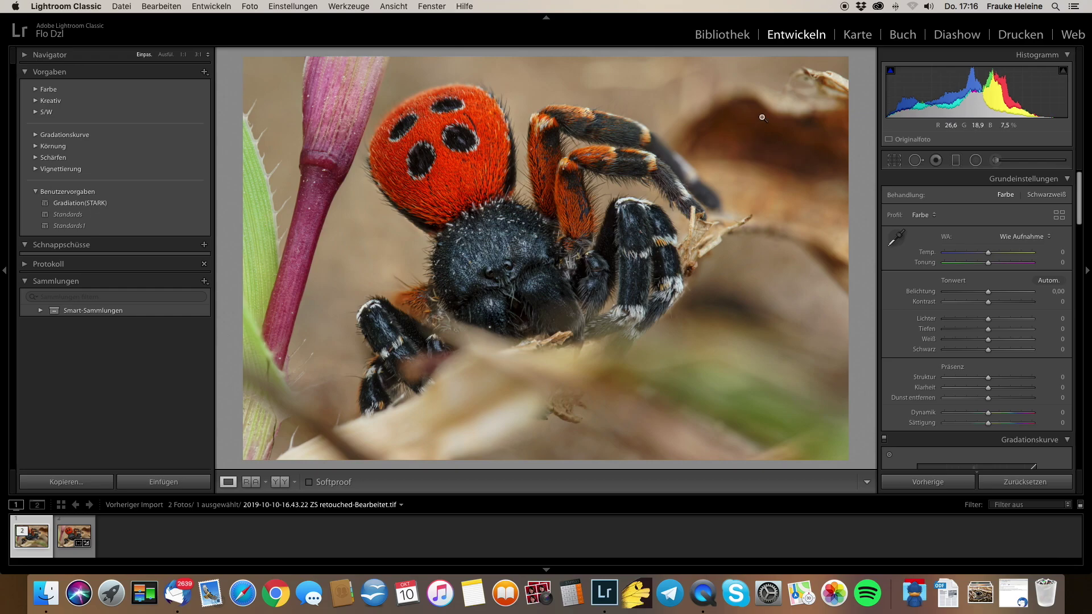
click(520, 238)
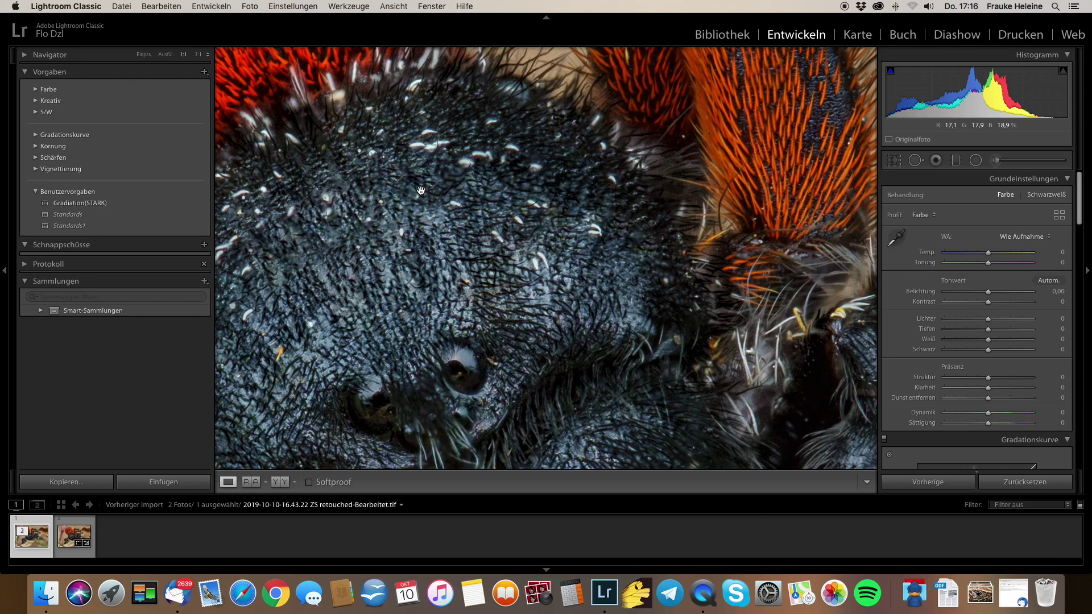
click(613, 264)
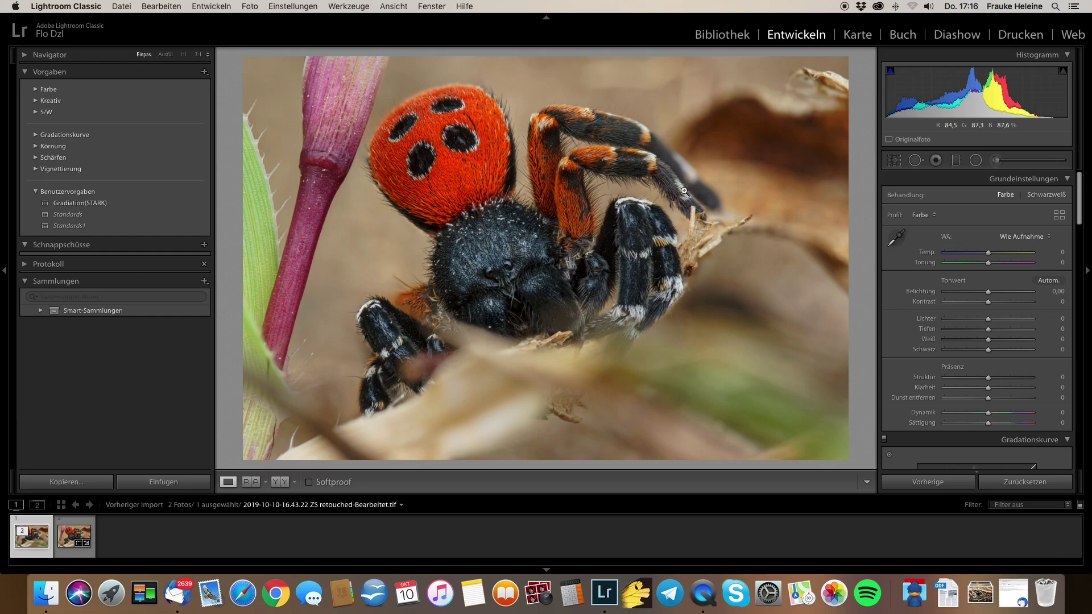
scroll(944, 265, down, 3)
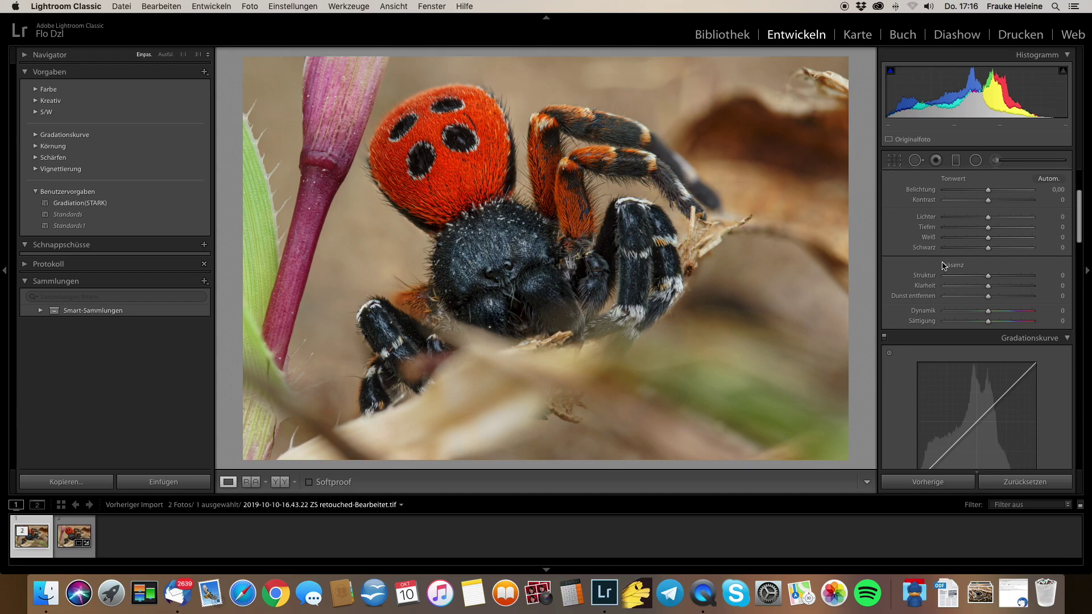
Step: Add a post-crop vignette with amount -16, midpoint 30 and feather 75
scroll(944, 266, down, 3)
scroll(943, 266, down, 3)
scroll(943, 266, down, 3)
scroll(943, 266, down, 3)
scroll(944, 266, down, 3)
scroll(944, 265, down, 3)
scroll(943, 266, down, 3)
scroll(943, 266, down, 3)
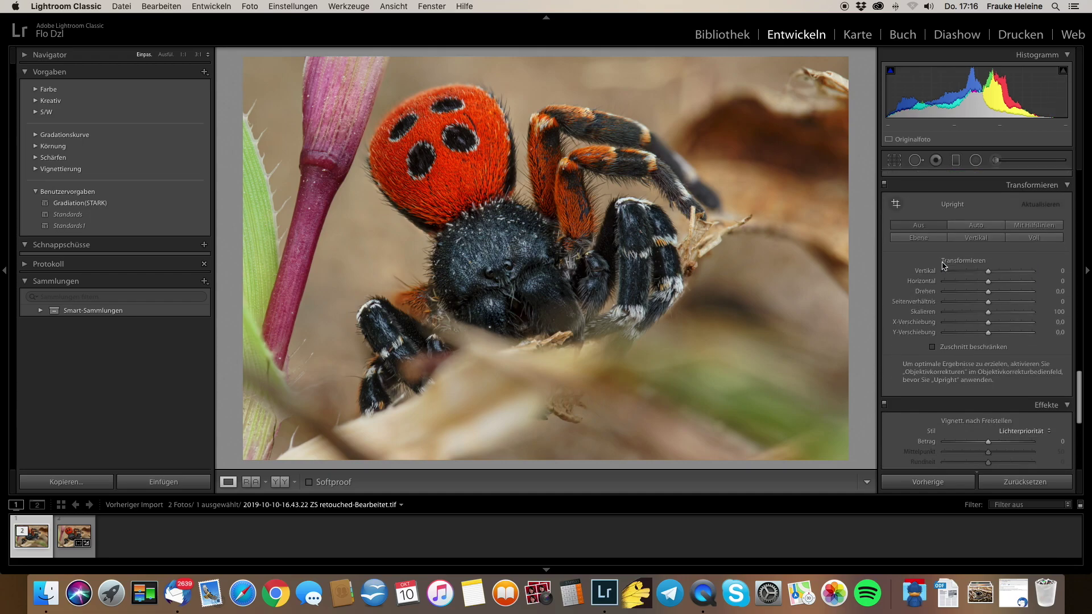
scroll(944, 266, down, 5)
scroll(967, 256, down, 2)
drag(990, 247, 984, 248)
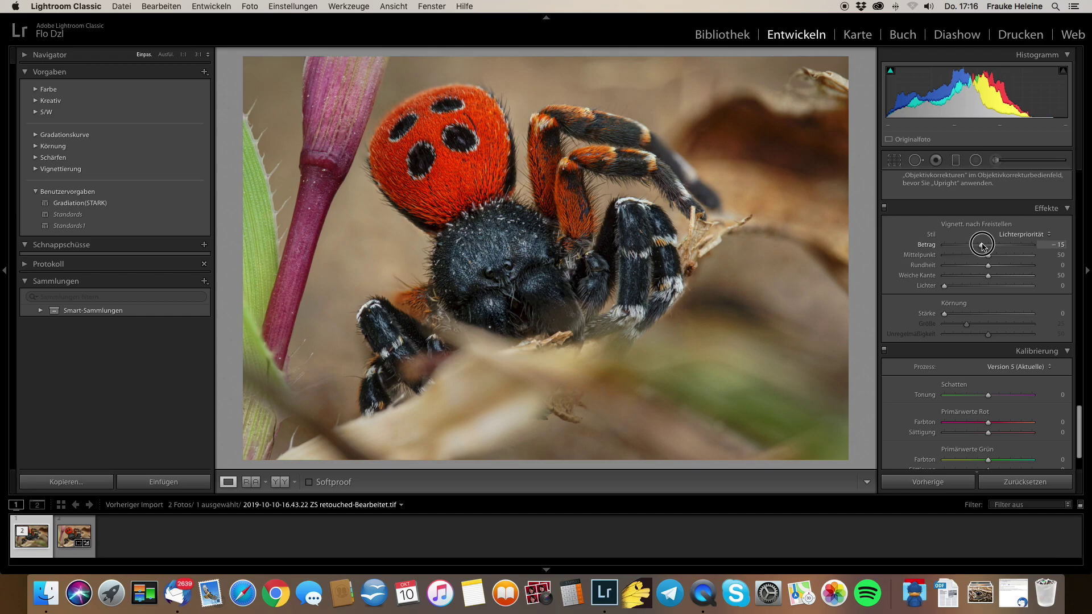
mouse_move(983, 247)
mouse_down()
mouse_move(960, 256)
mouse_move(1010, 276)
mouse_up()
Step: Toggle the Effects to compare the vignette, then zoom to 1:1 to check head detail
click(885, 208)
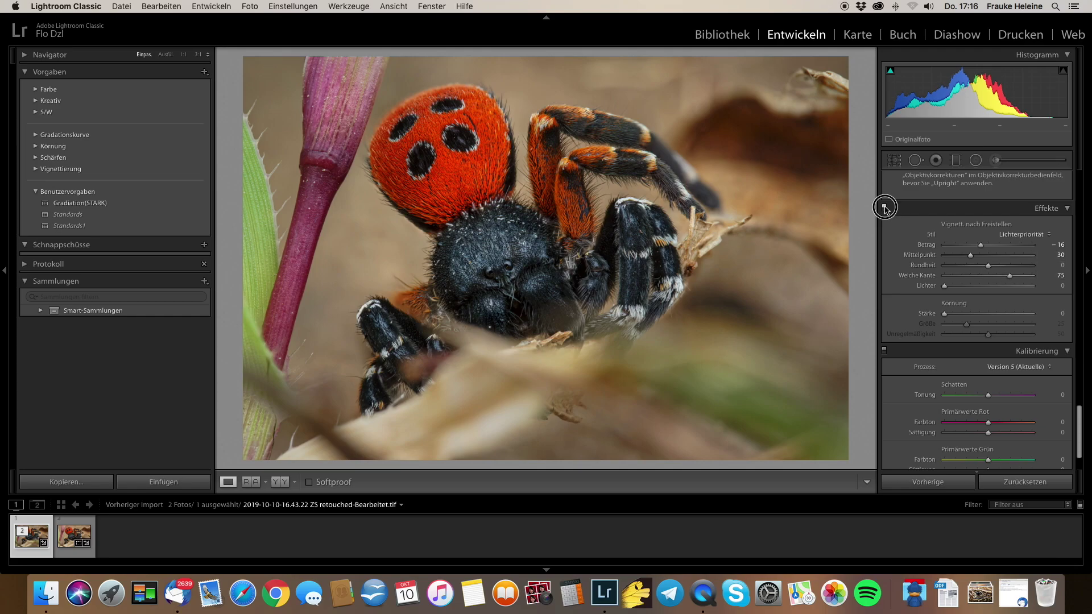
click(884, 208)
scroll(905, 240, down, 2)
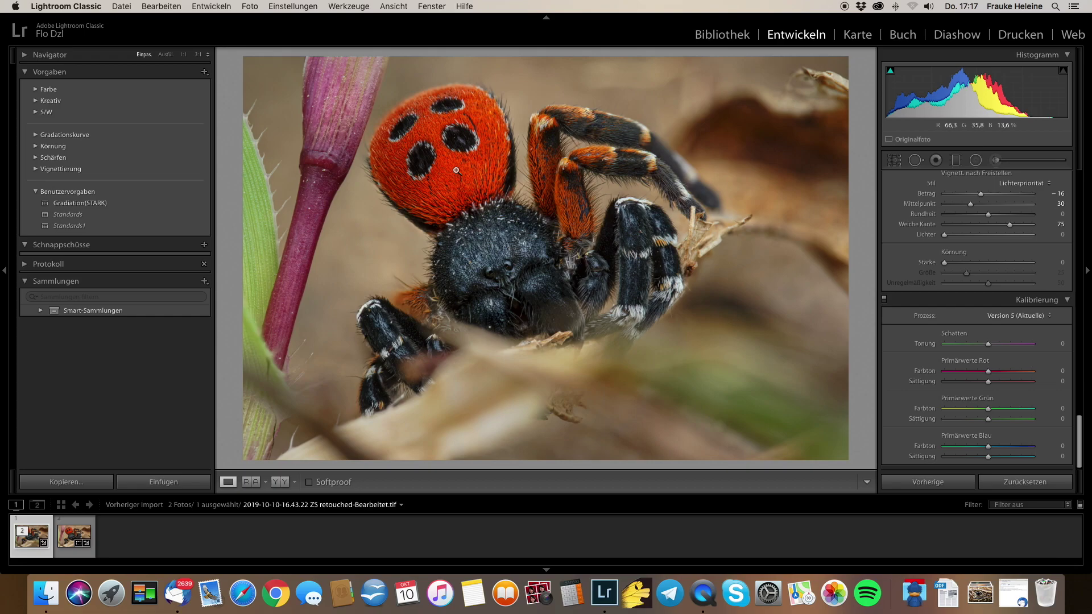
click(481, 210)
Step: Return to the whole-photo view and set up an export as JPEG without a subfolder
click(481, 188)
click(123, 6)
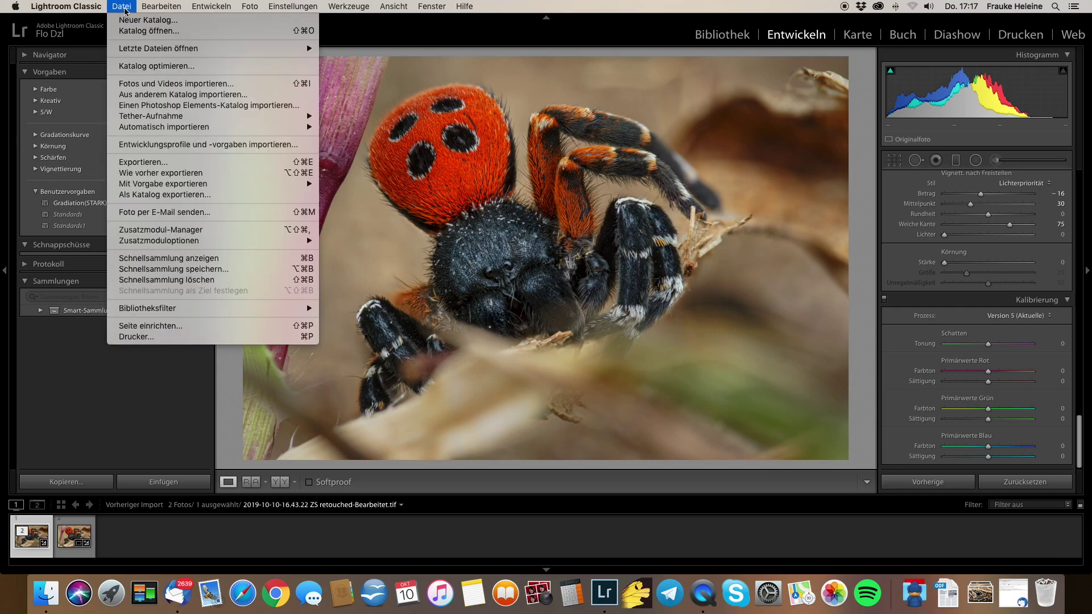
click(167, 163)
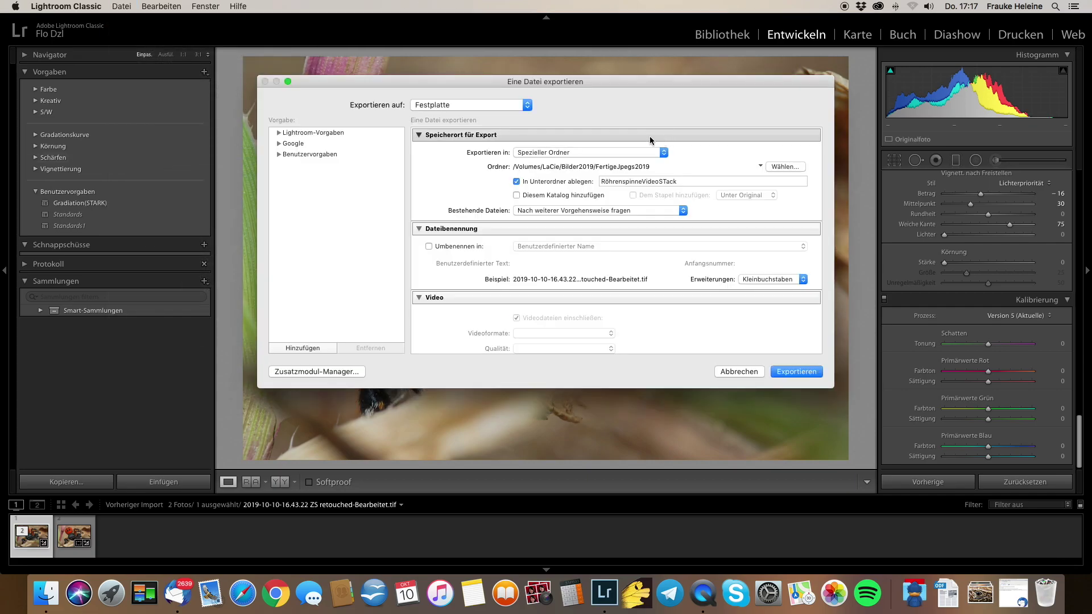
click(517, 181)
scroll(560, 222, down, 2)
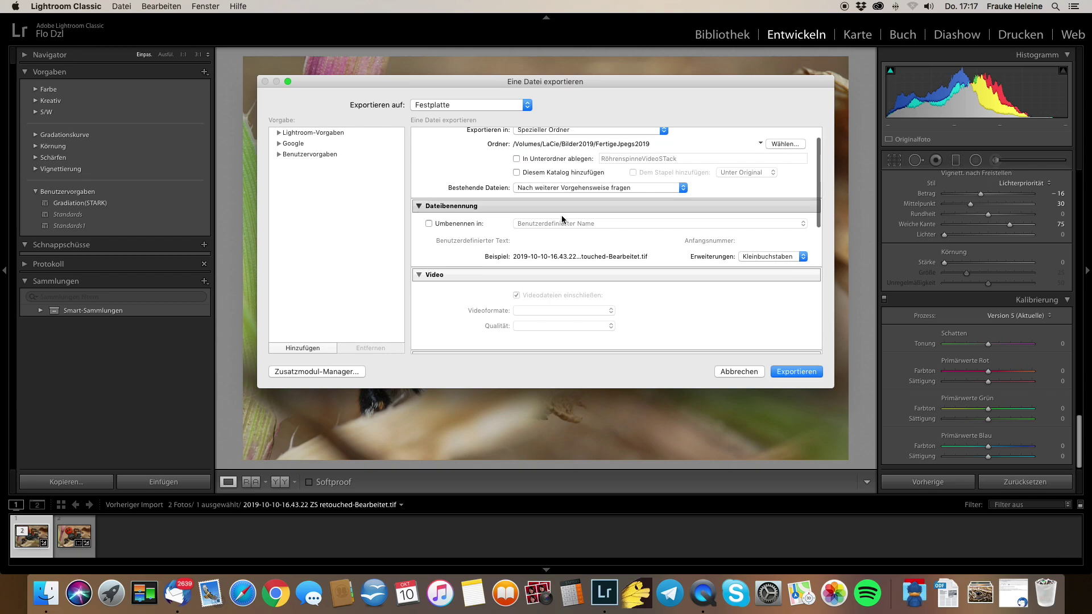
scroll(540, 244, down, 3)
click(549, 317)
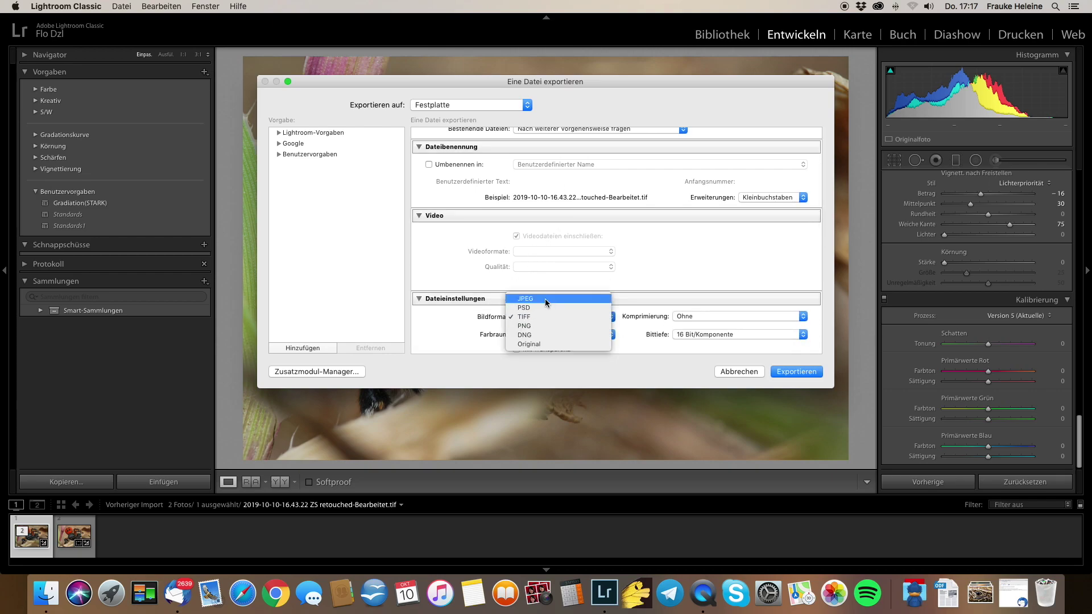
click(545, 303)
Step: Enable Sharpen for Screen, export the quality-100 sRGB JPEG, and preview it full screen
scroll(570, 207, down, 2)
scroll(570, 207, down, 2)
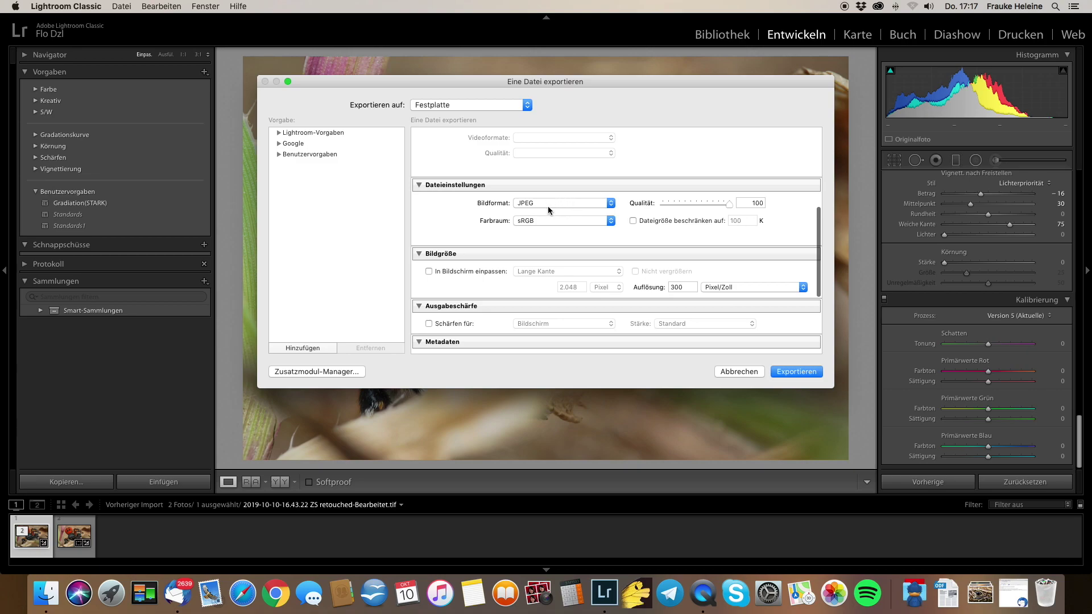
scroll(548, 207, down, 2)
scroll(548, 208, down, 2)
click(428, 230)
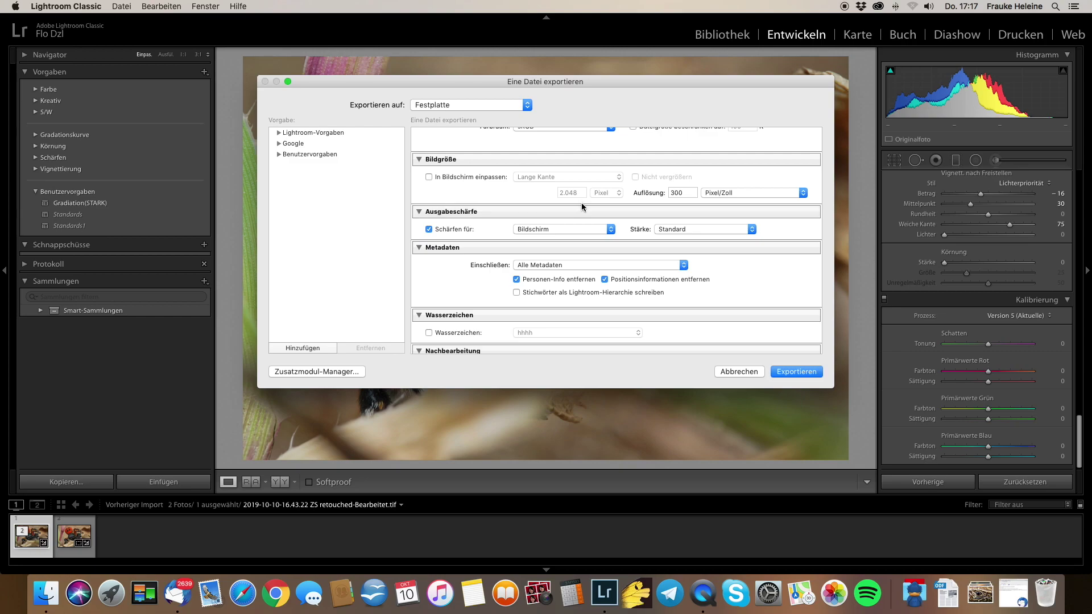
scroll(674, 240, down, 2)
scroll(674, 240, down, 1)
click(814, 375)
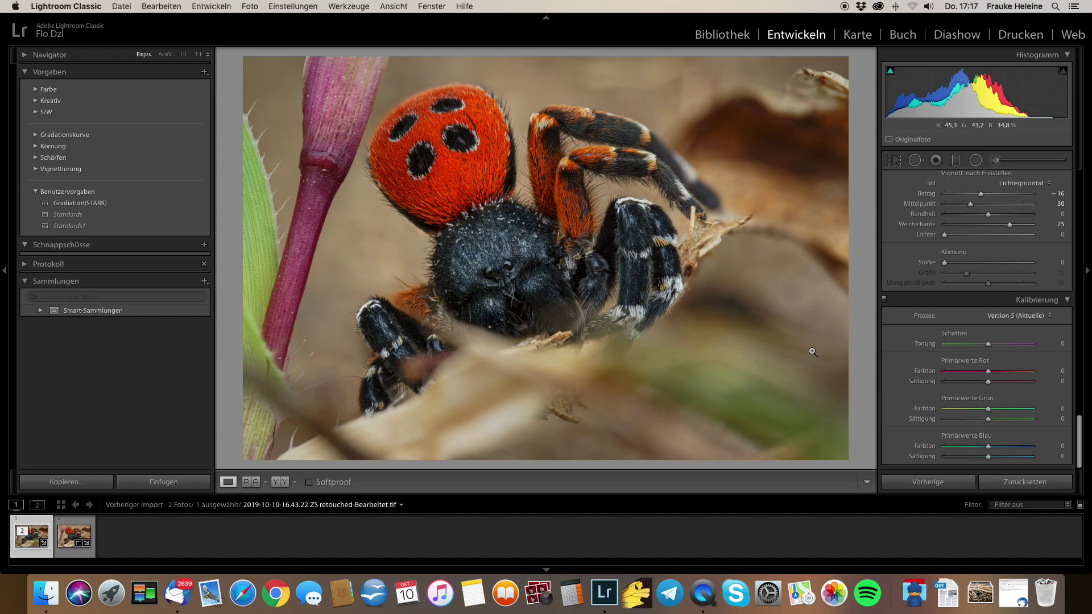
key(f)
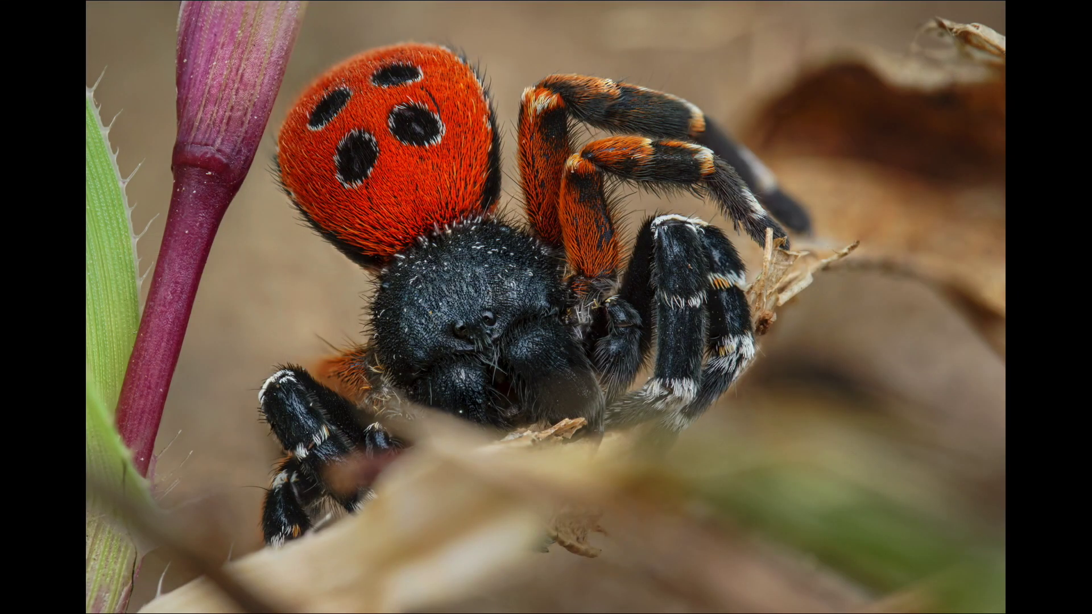